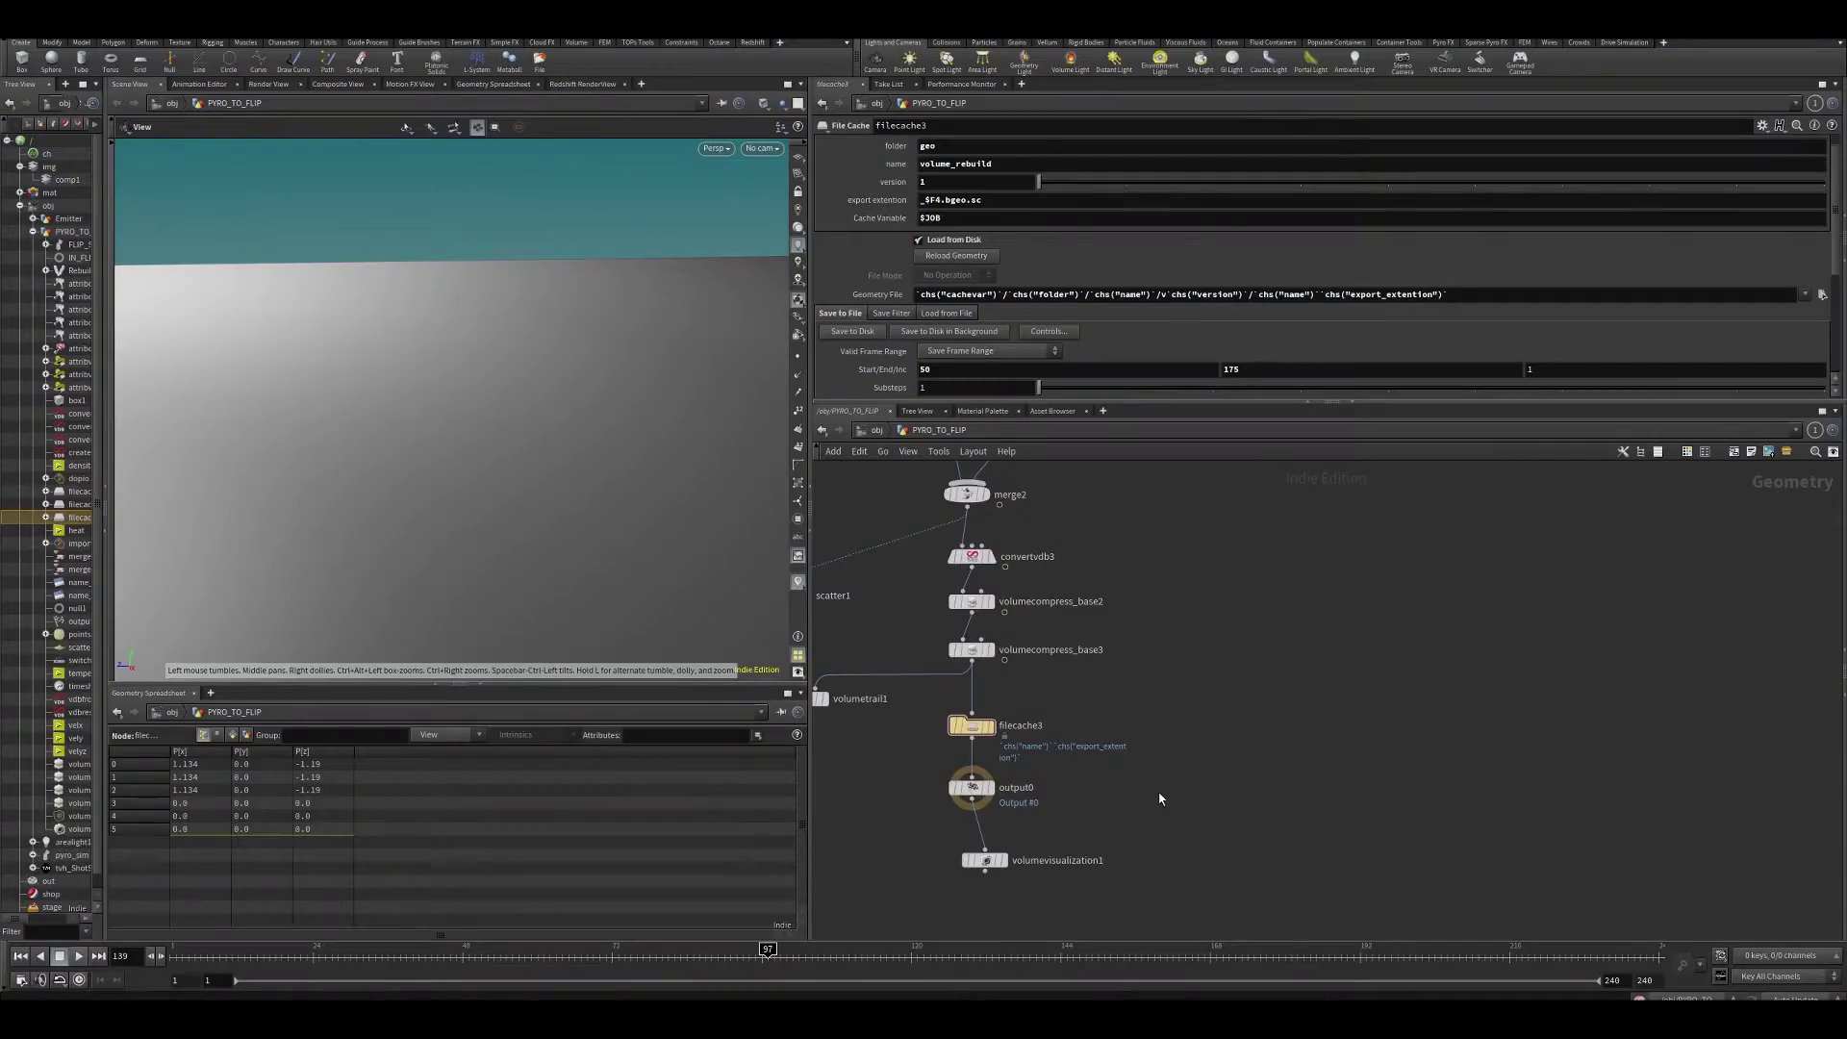
- Display the output of the volumevisualization1 node and bring the whole smoke volume into view
click(999, 788)
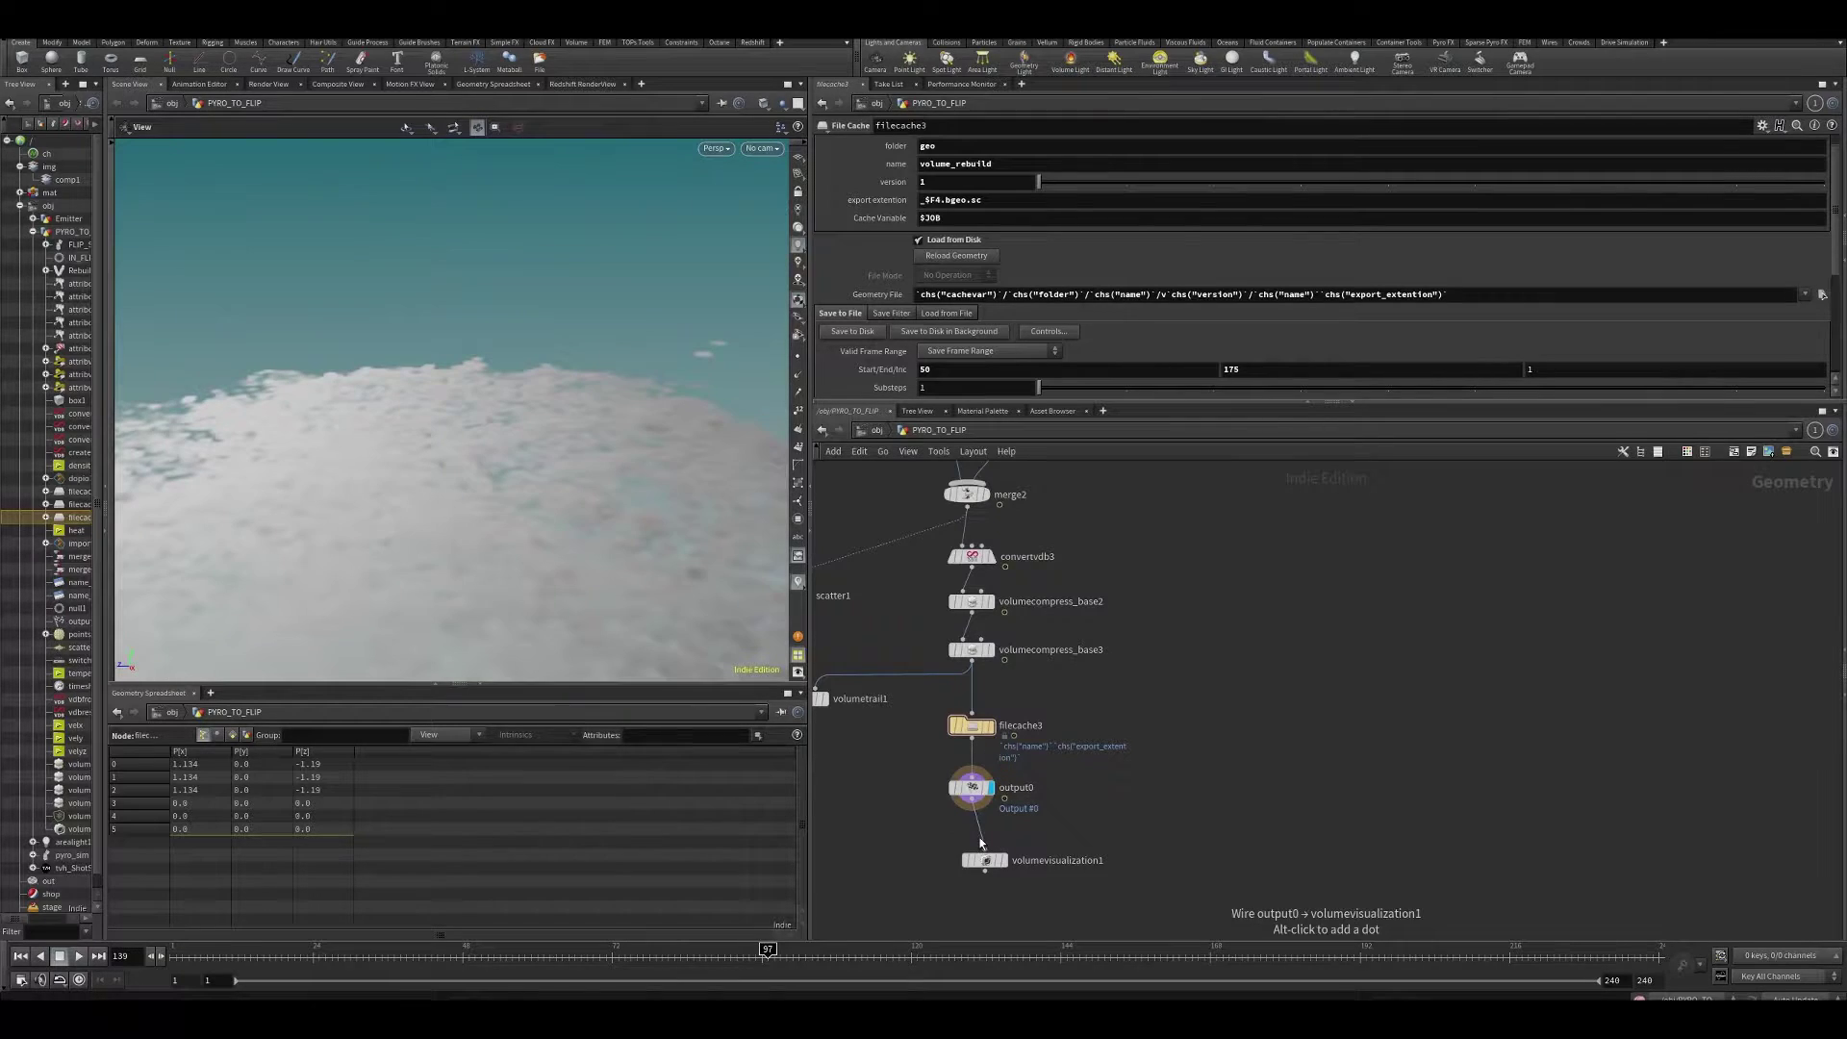
click(1010, 839)
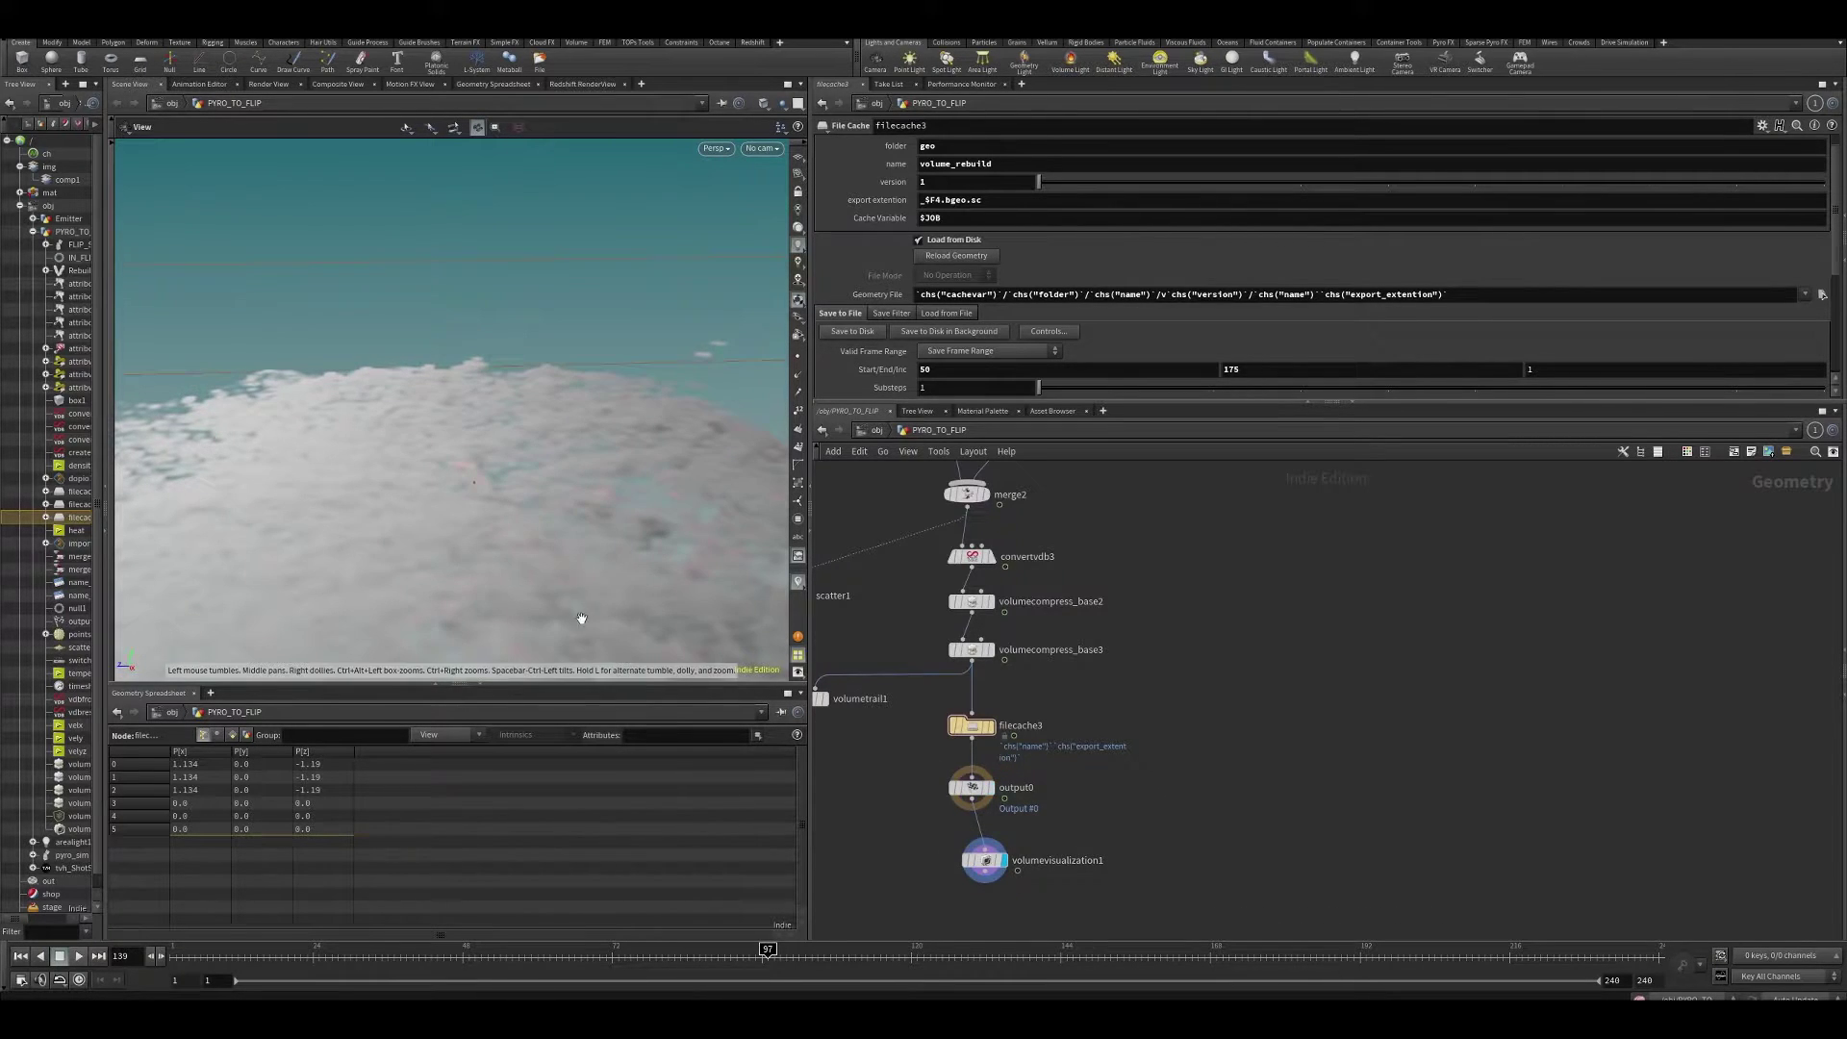
drag(428, 507, 452, 452)
right_drag(453, 452, 434, 422)
drag(435, 422, 485, 459)
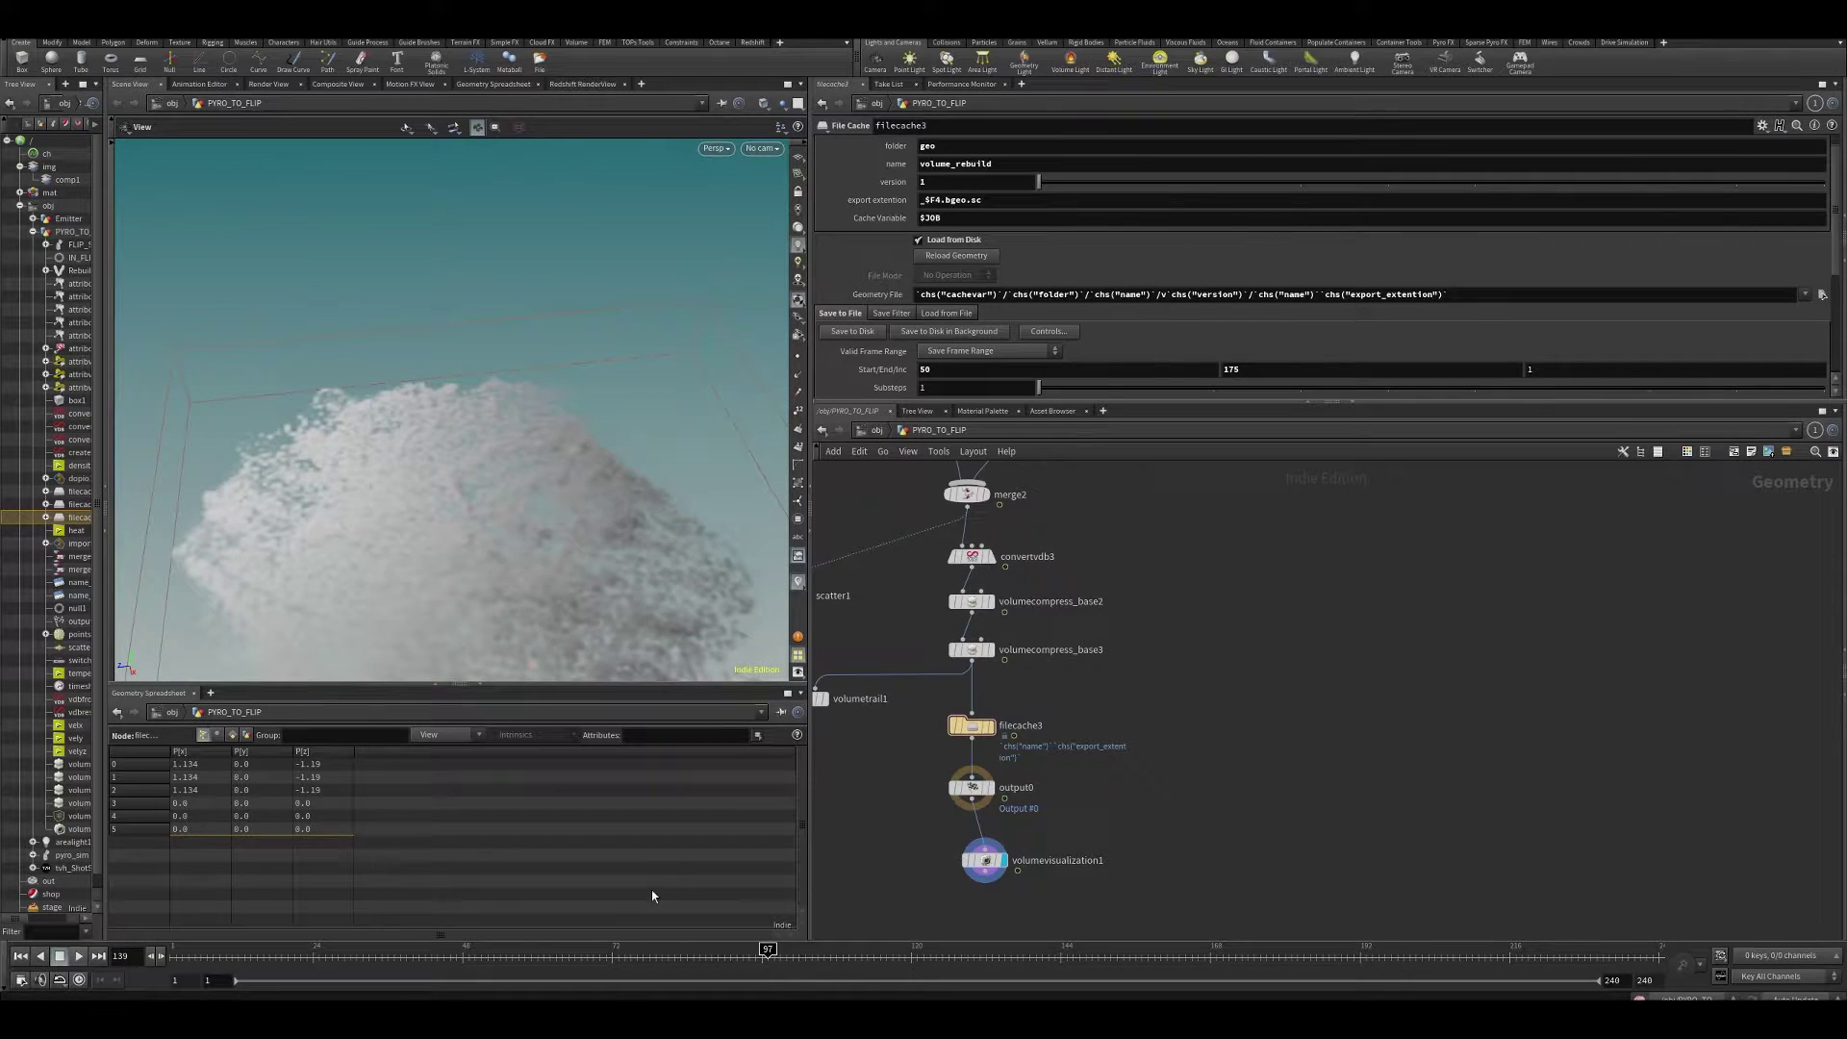
- Go to frame 47 and select volumevisualization1, aligning it beneath the output0 node
drag(643, 964, 502, 965)
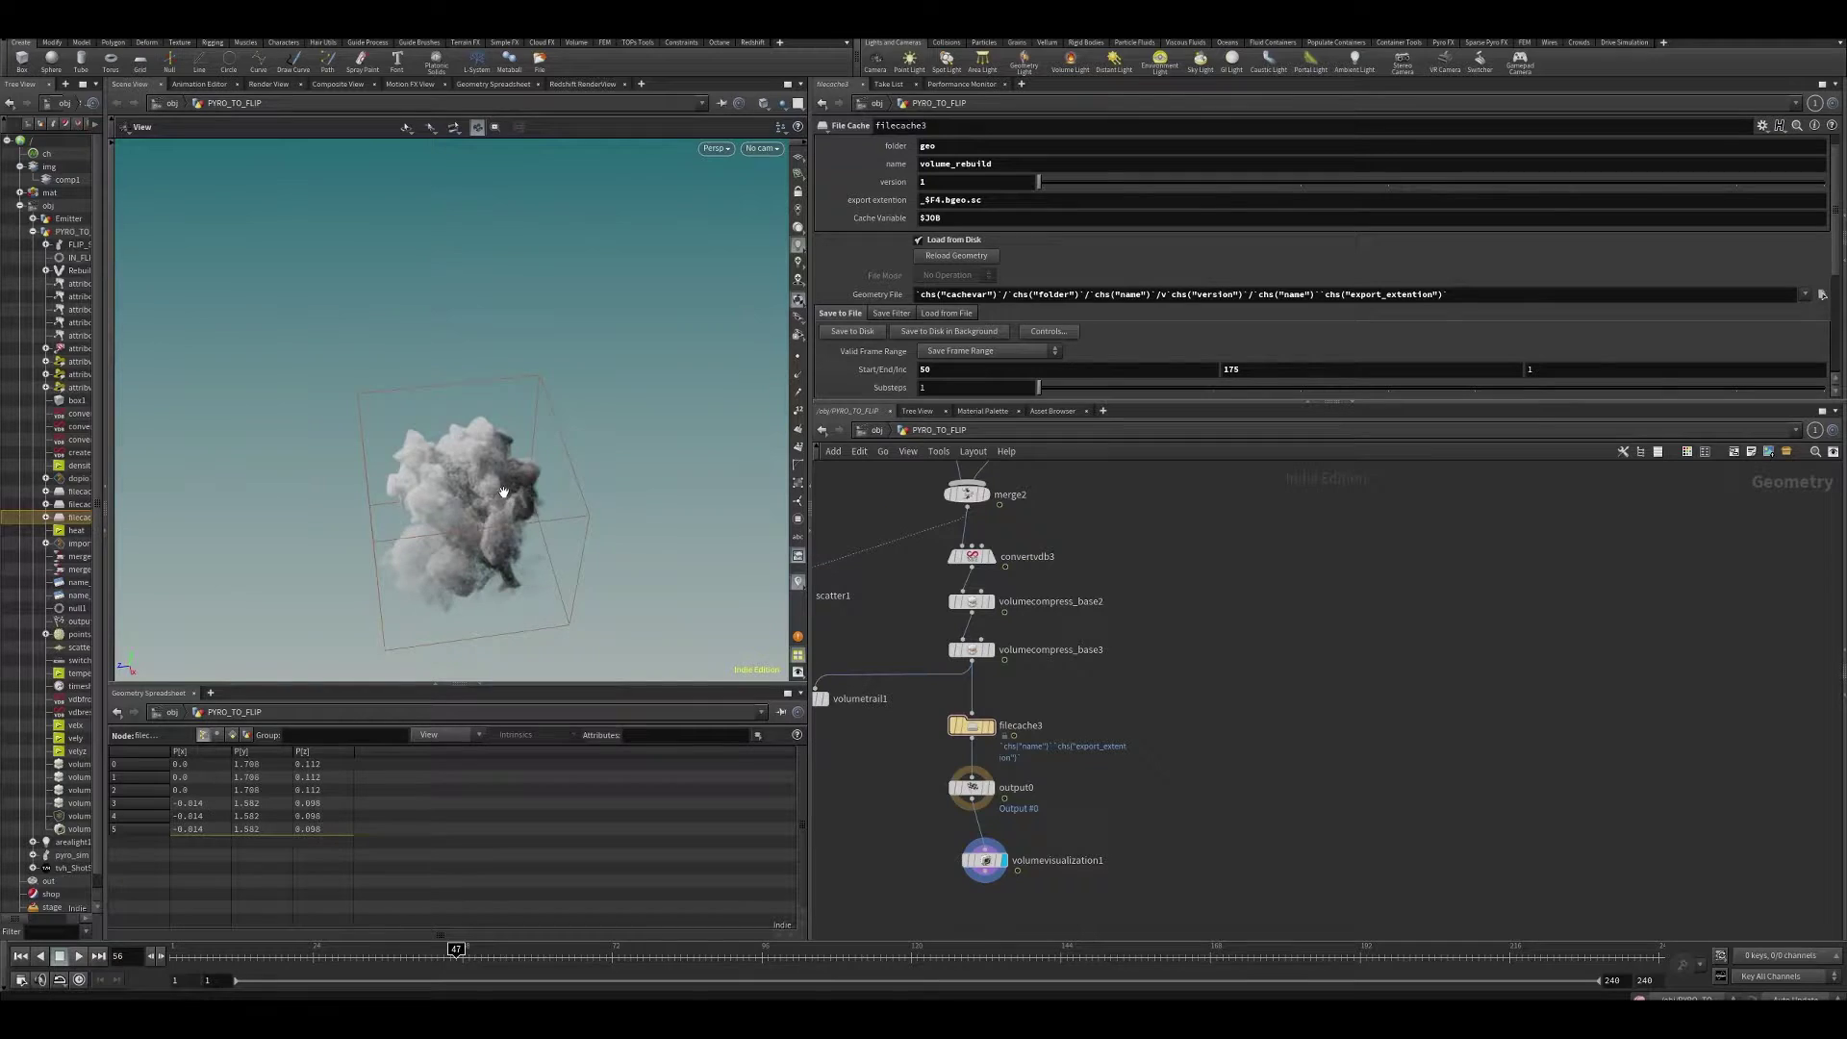
drag(503, 492, 520, 553)
drag(964, 869, 951, 873)
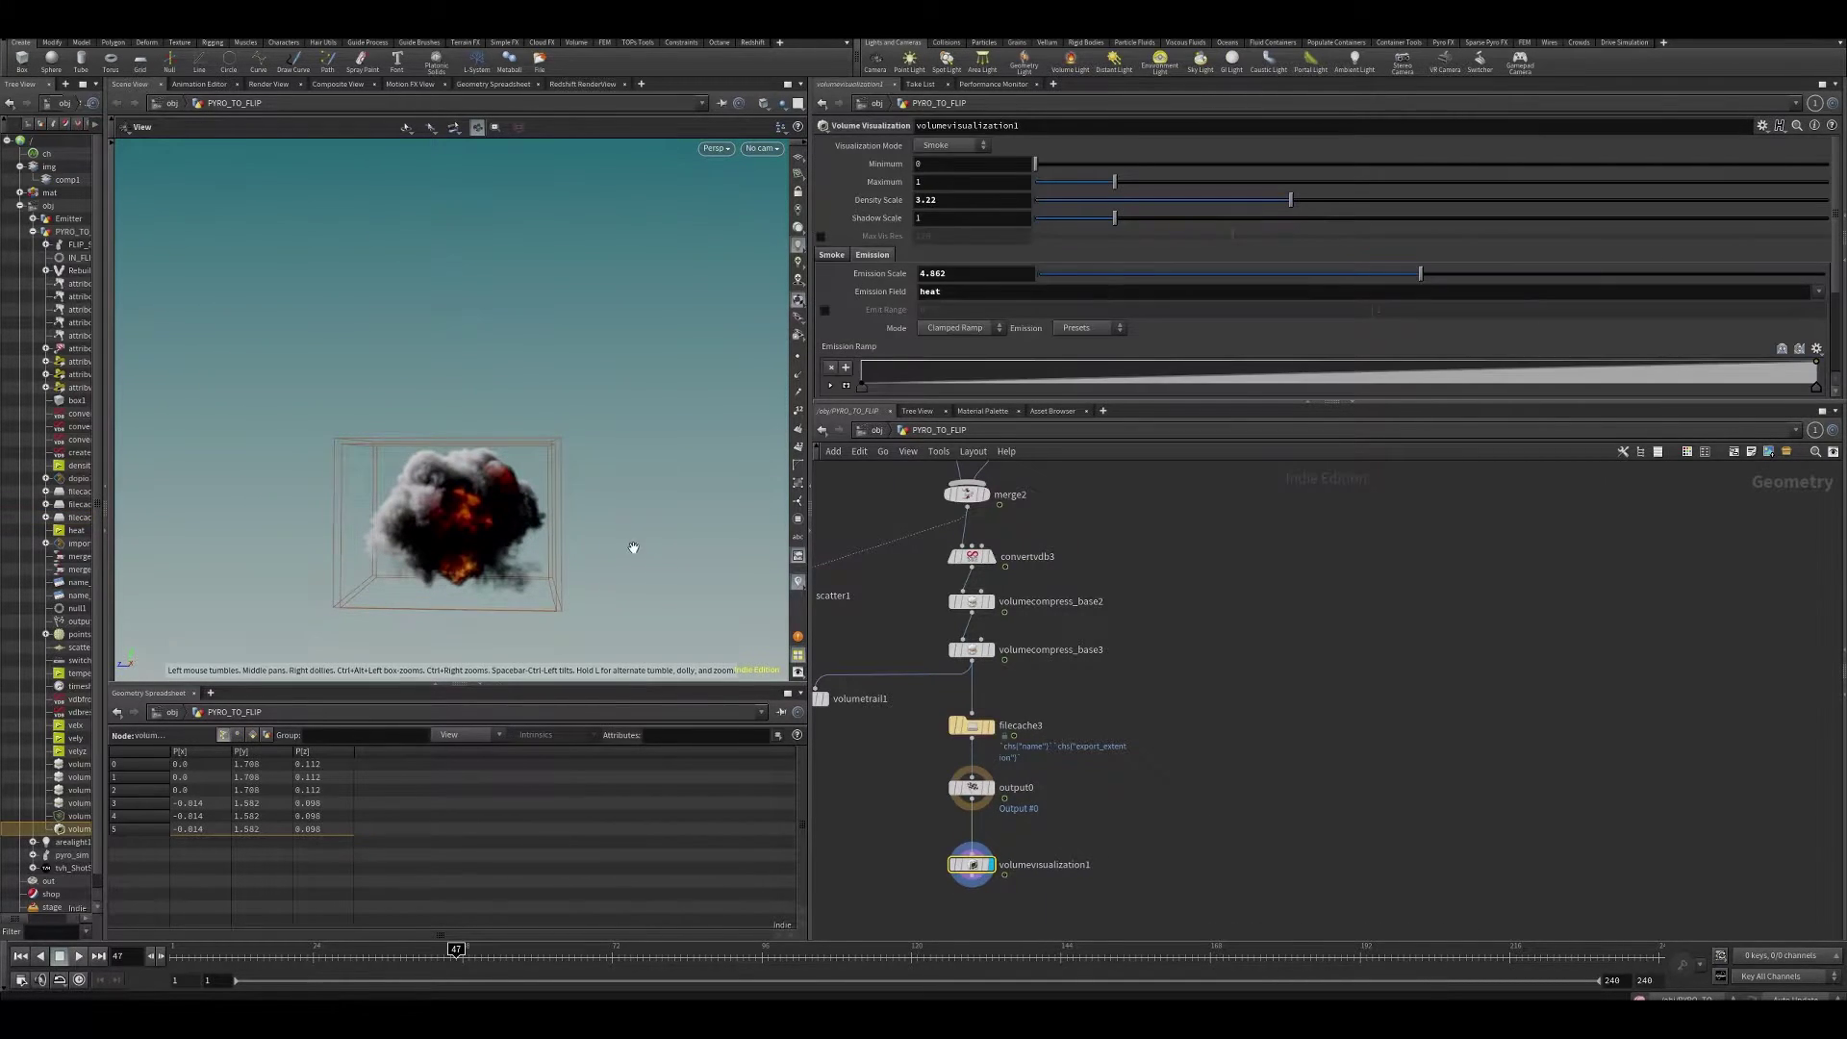
drag(635, 545, 518, 231)
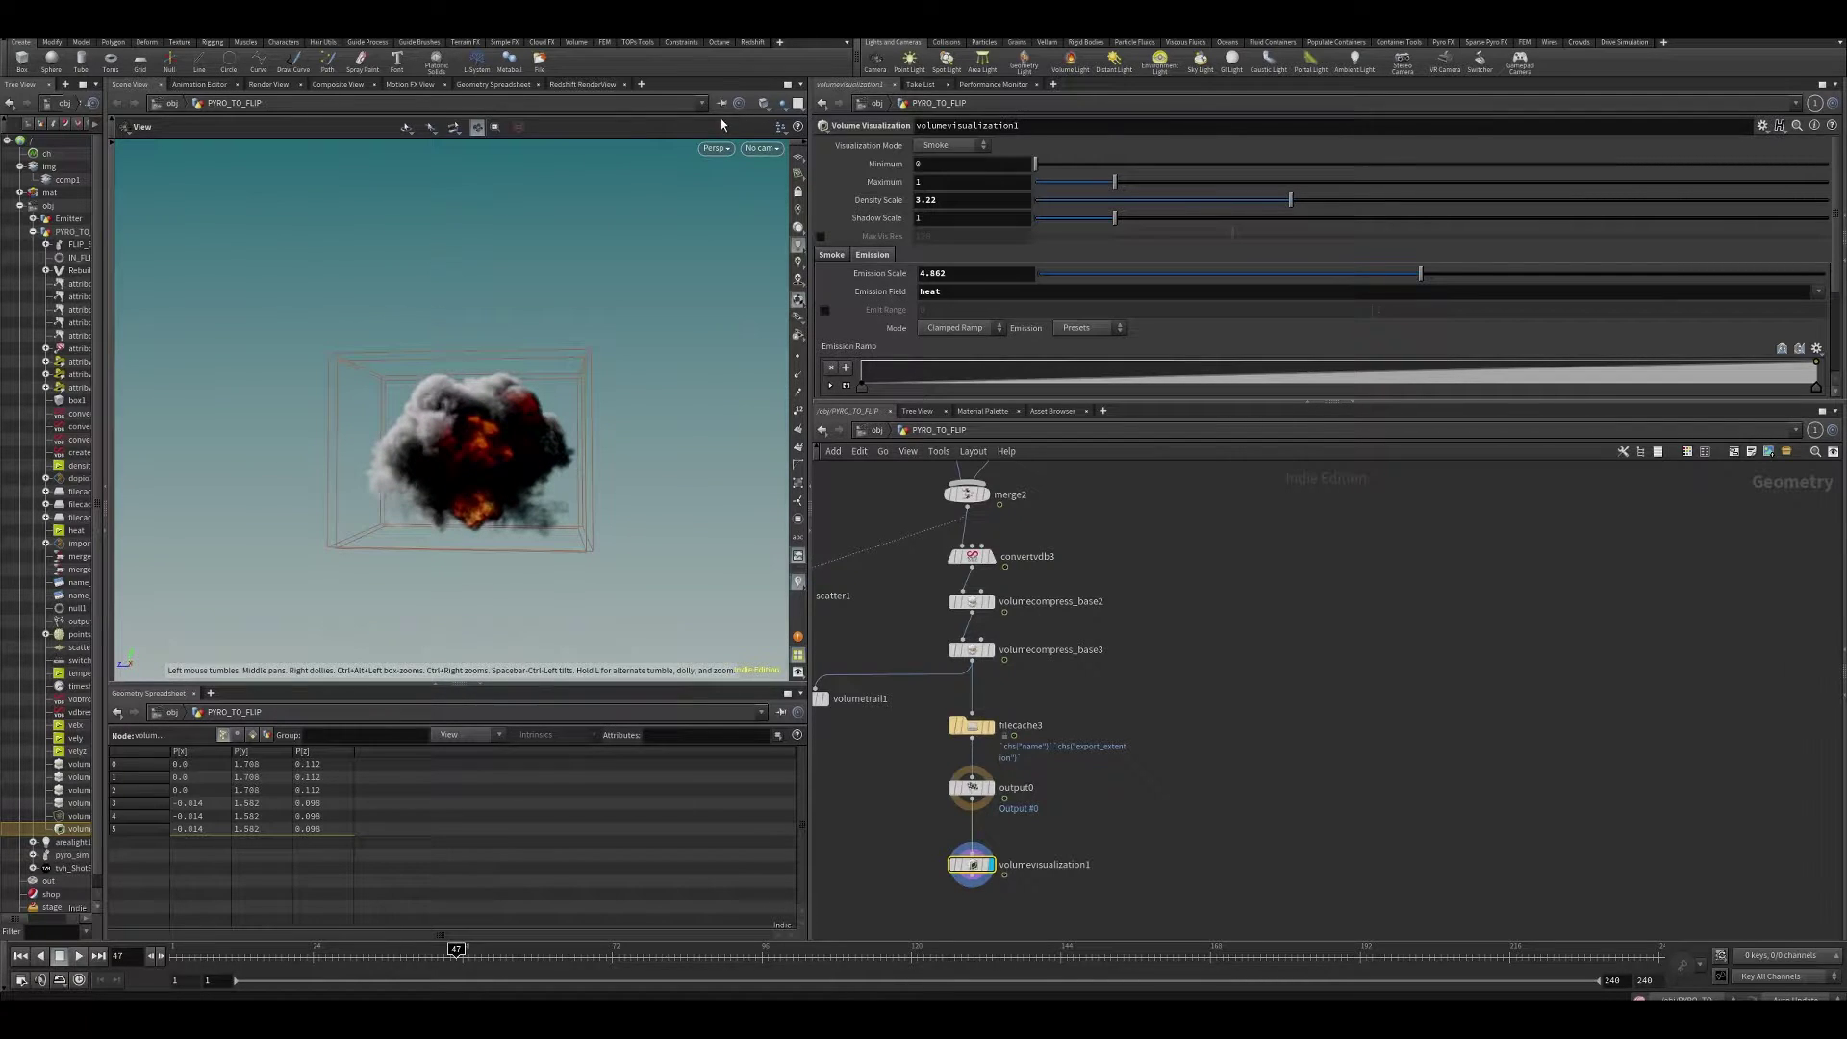
- Hide the bounding-box outlines around the explosion volumes in the viewport
click(769, 102)
click(783, 239)
drag(638, 375, 445, 439)
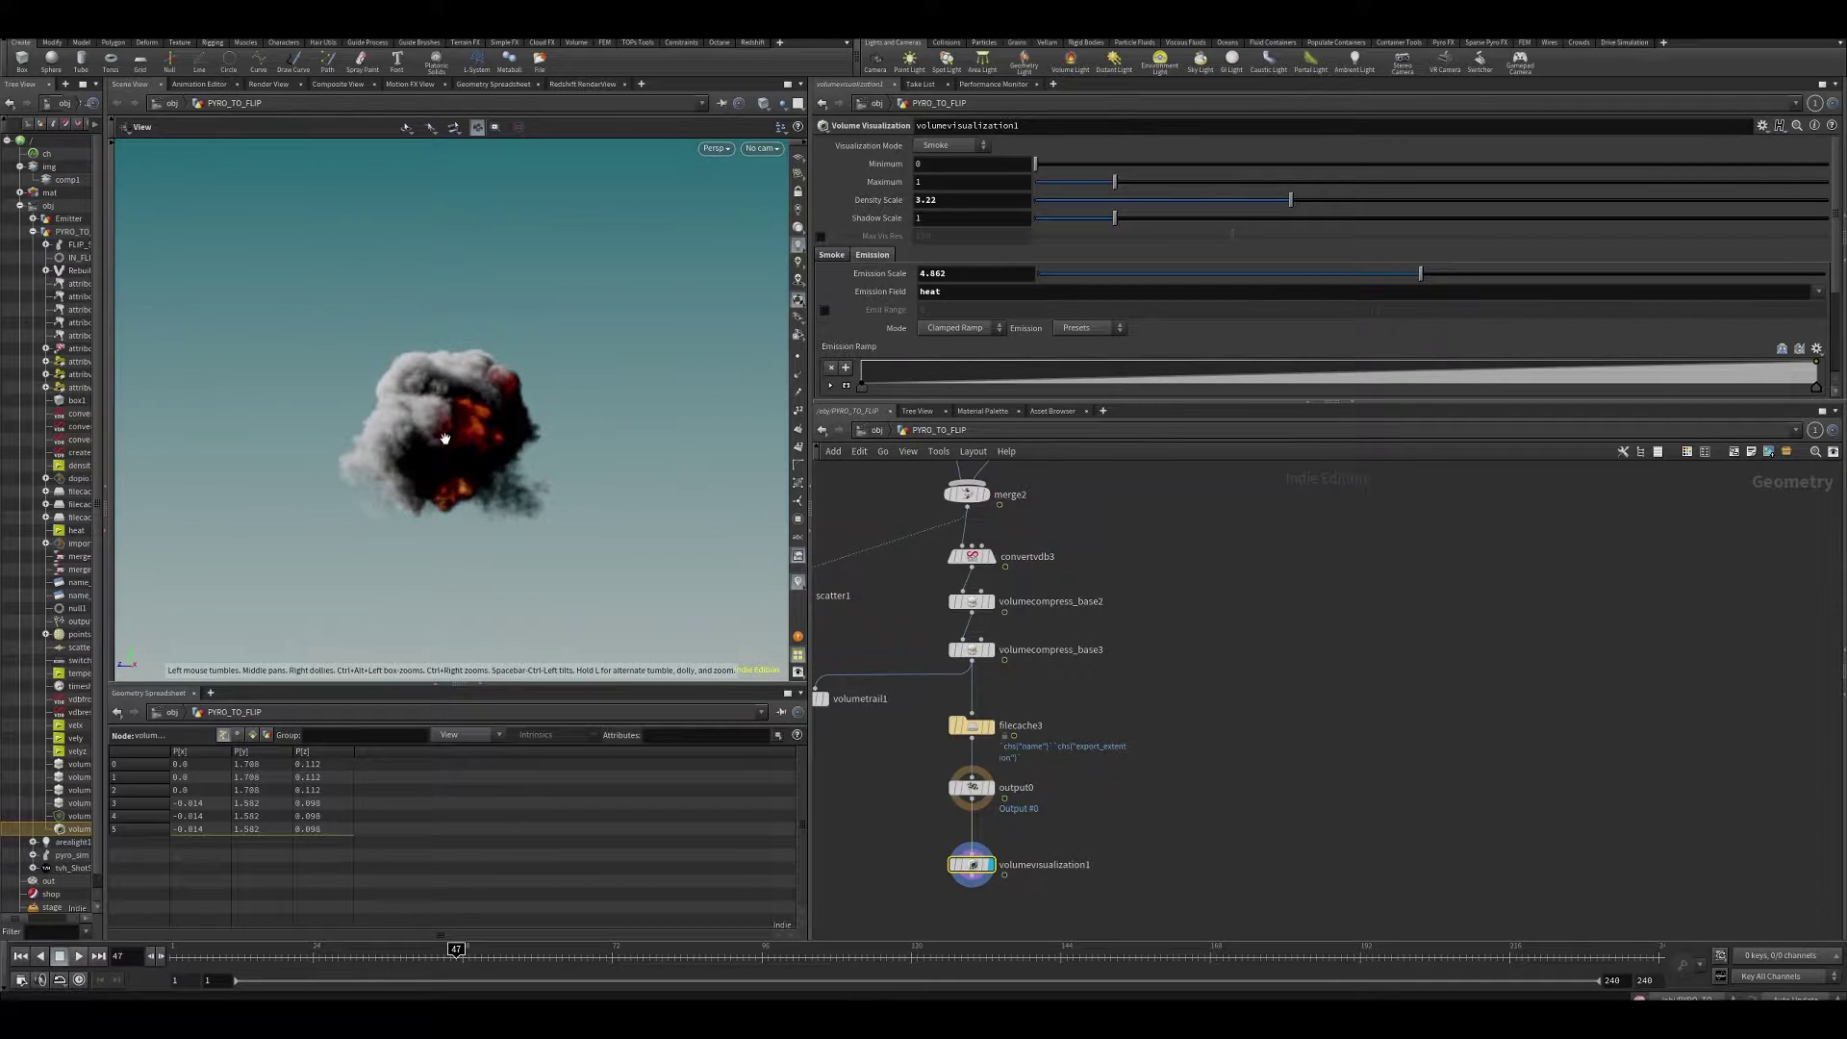
- Render a flipbook of the current viewport with the end frame set to 170
click(114, 664)
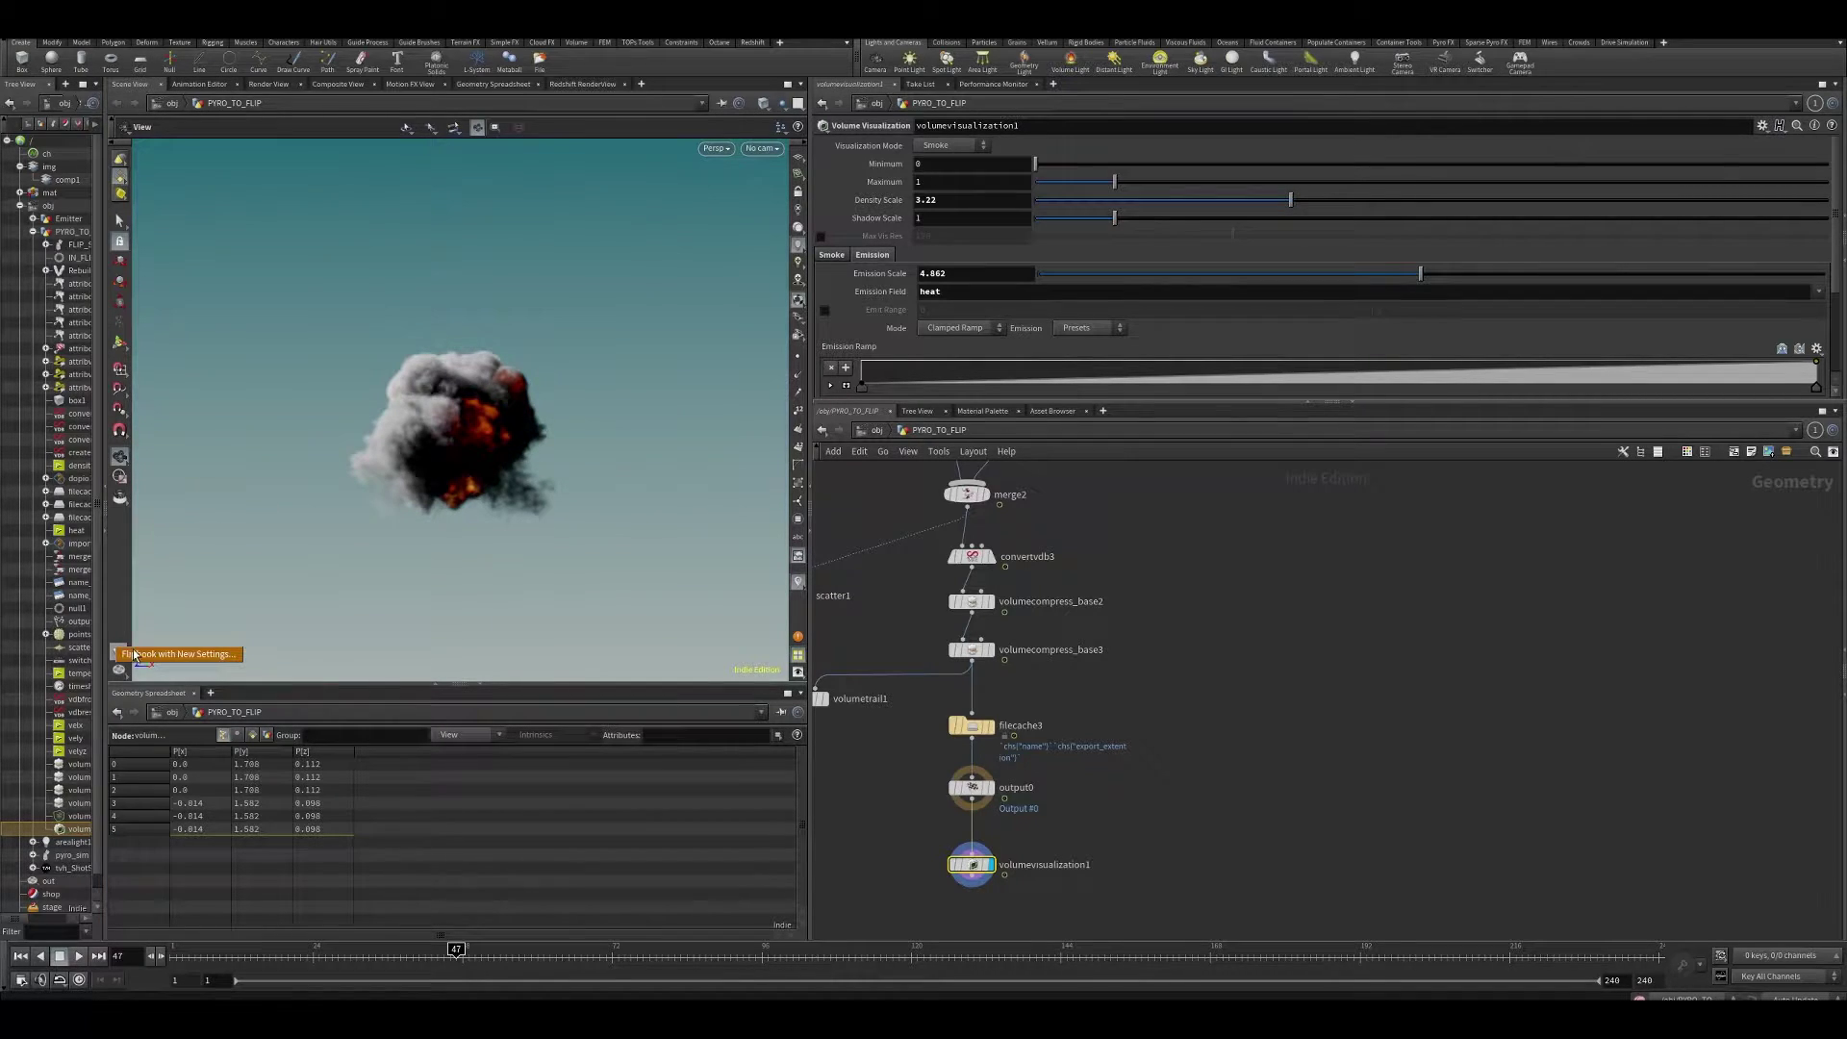
click(134, 655)
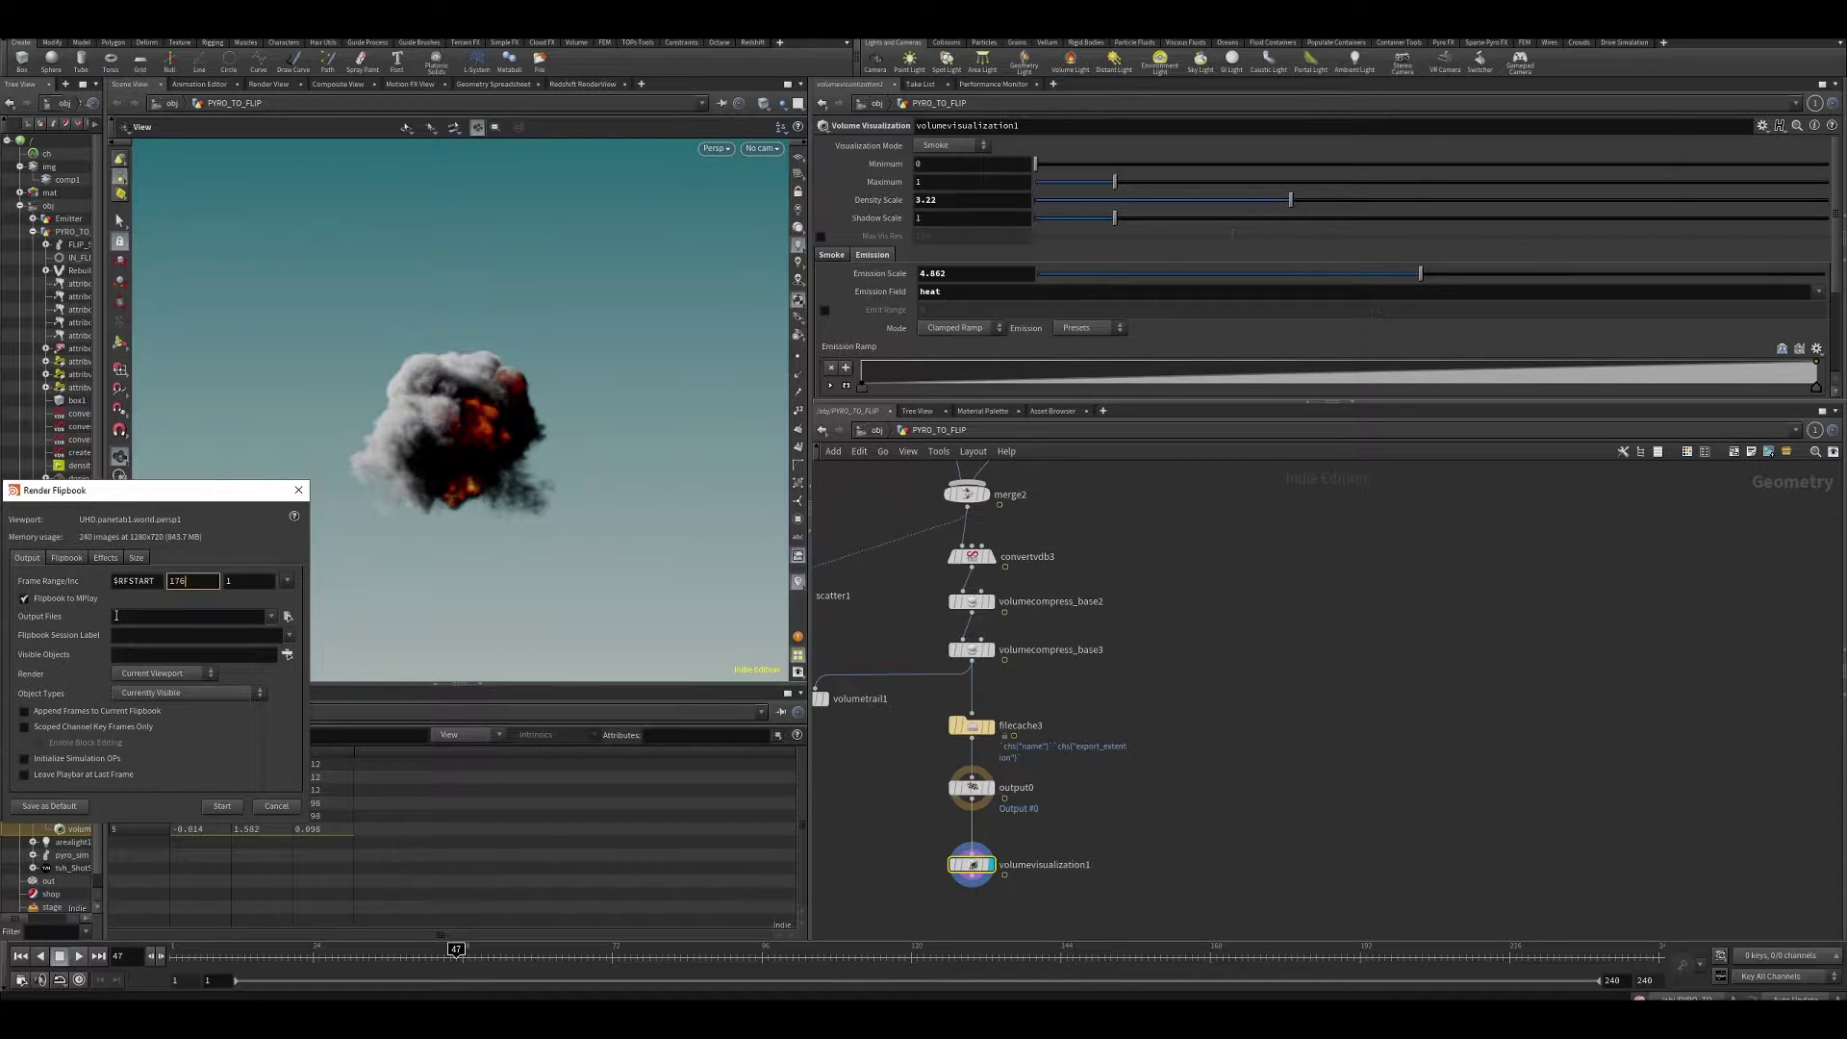
click(222, 807)
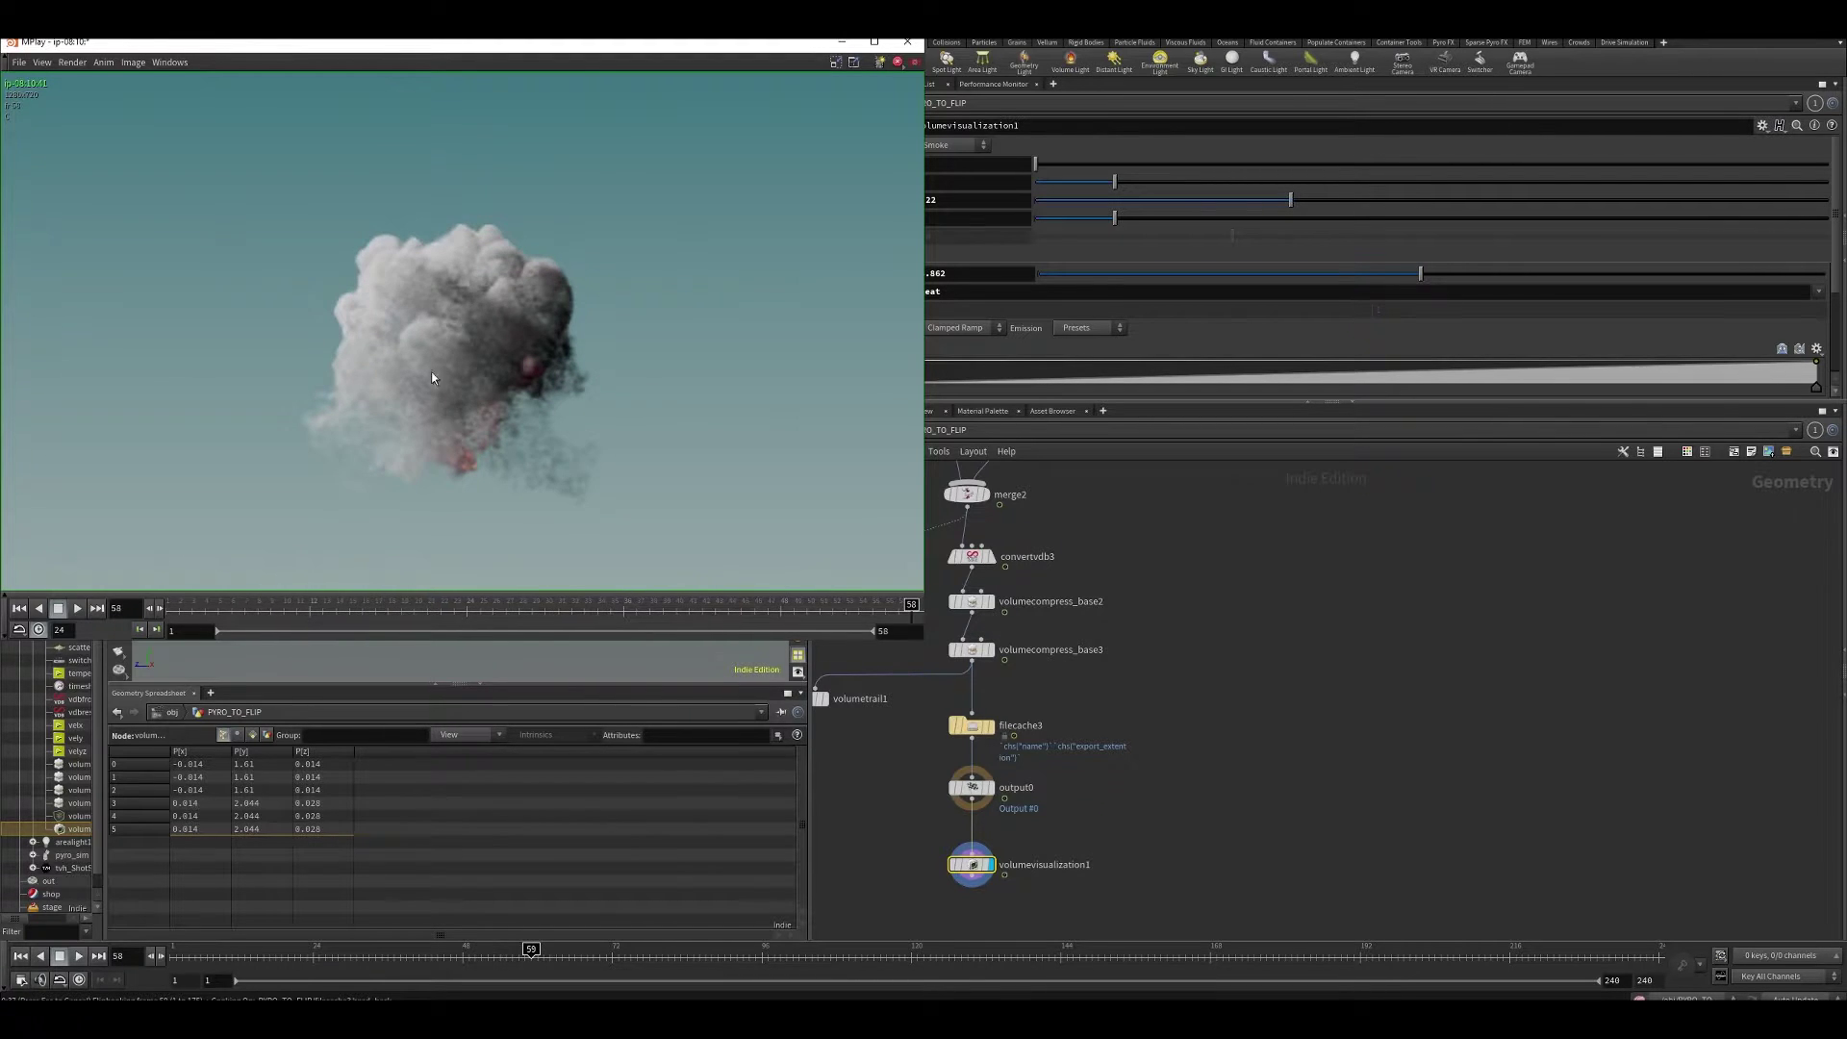
- Play and scrub through the partly rendered flipbook in MPlay, checking the explosion's motion
key(Up)
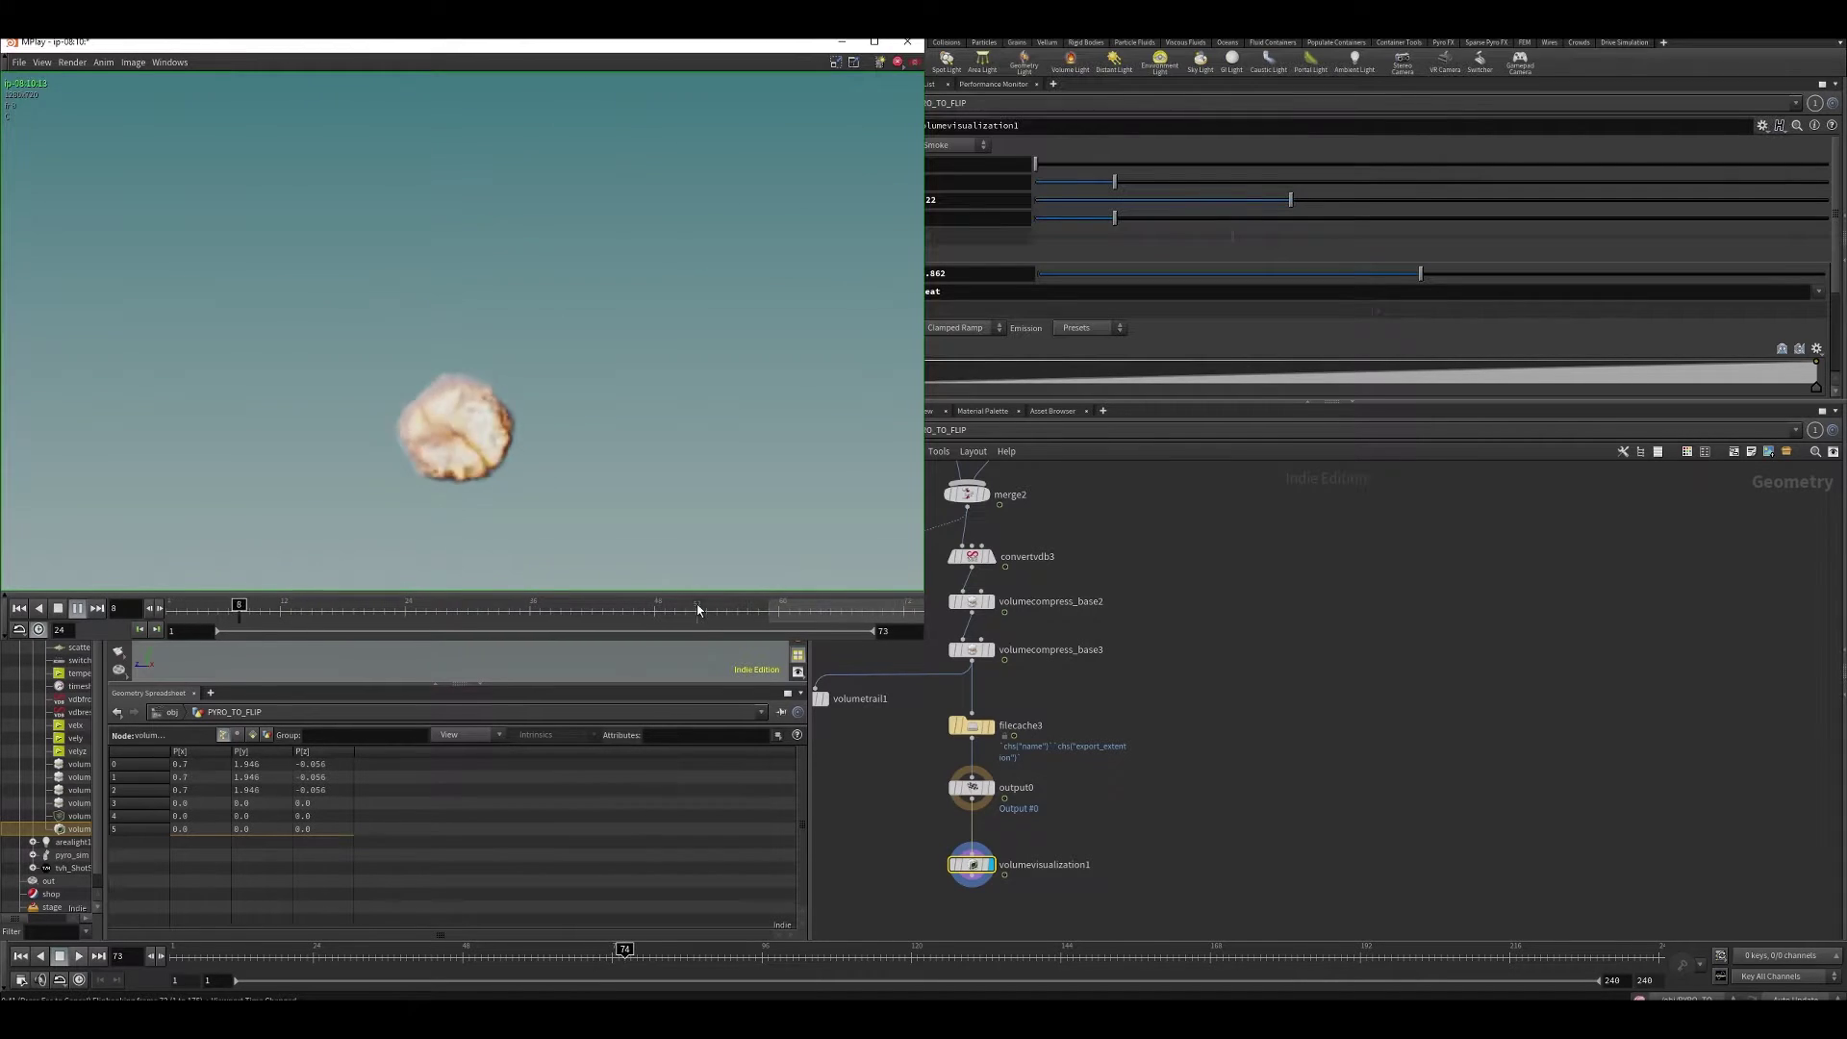
drag(698, 609, 541, 616)
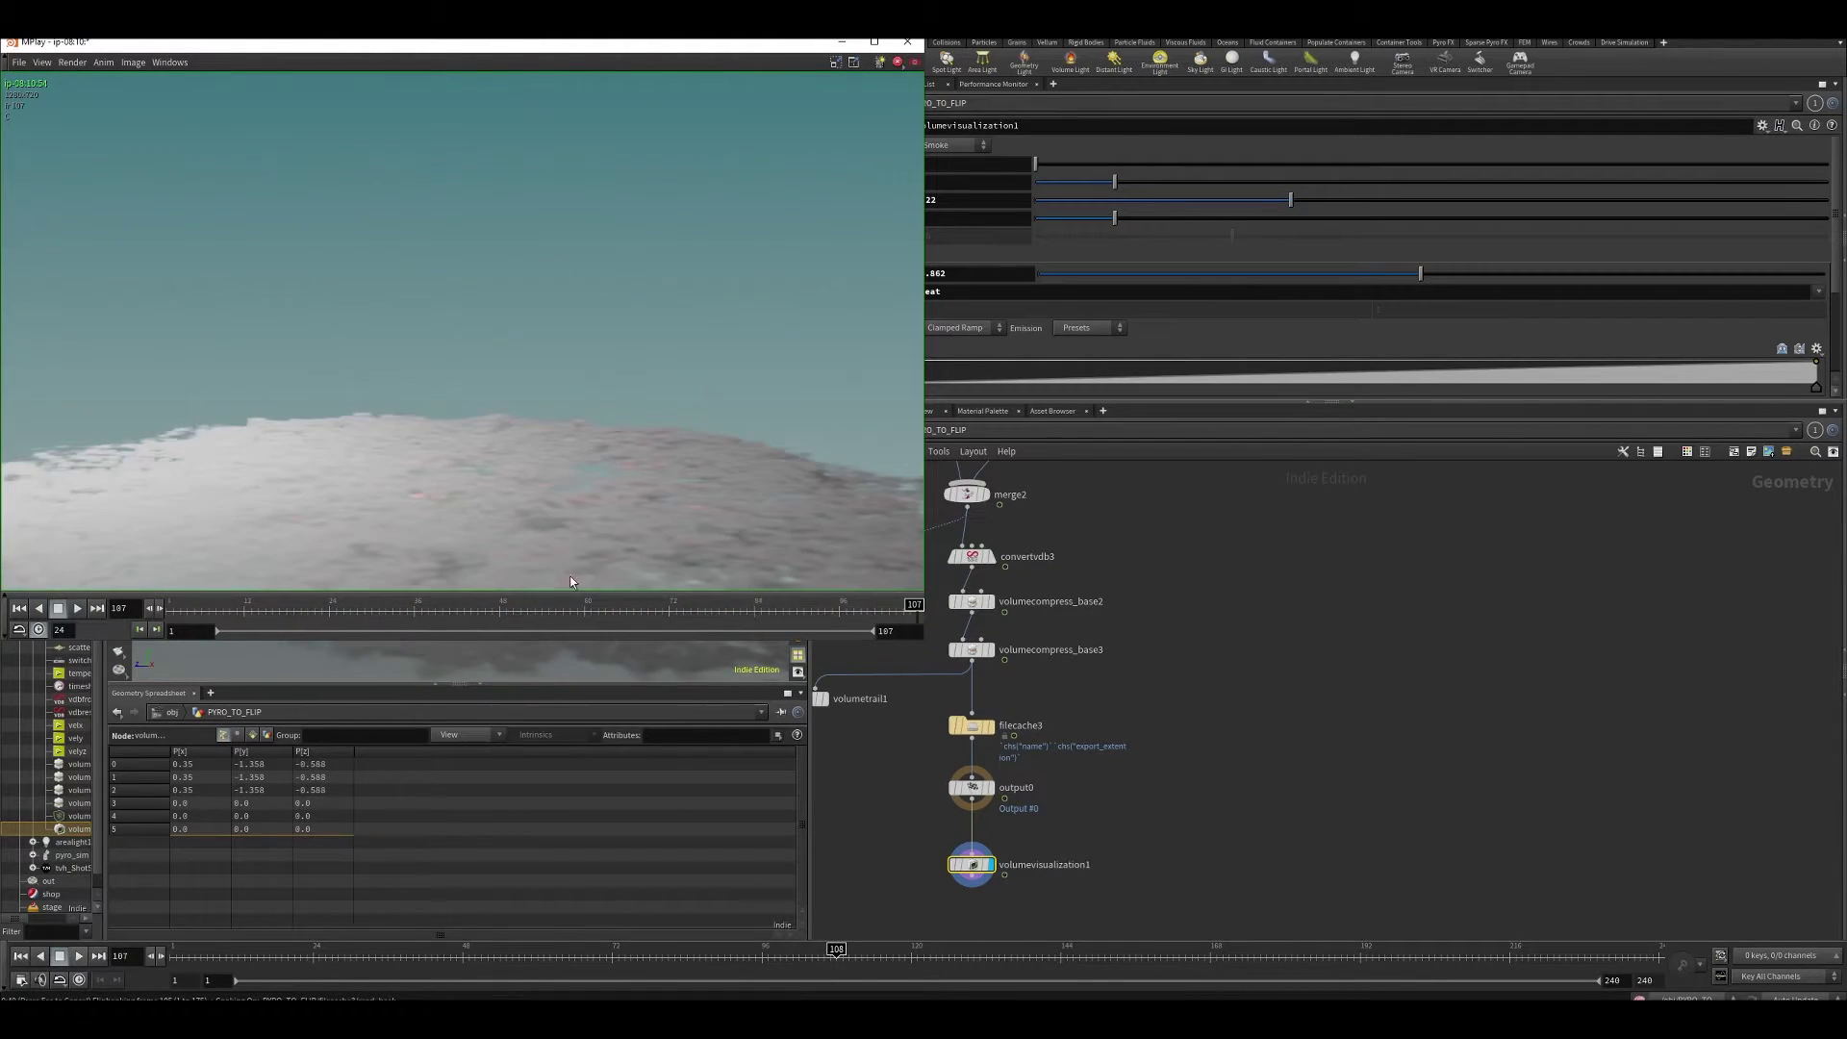
key(Up)
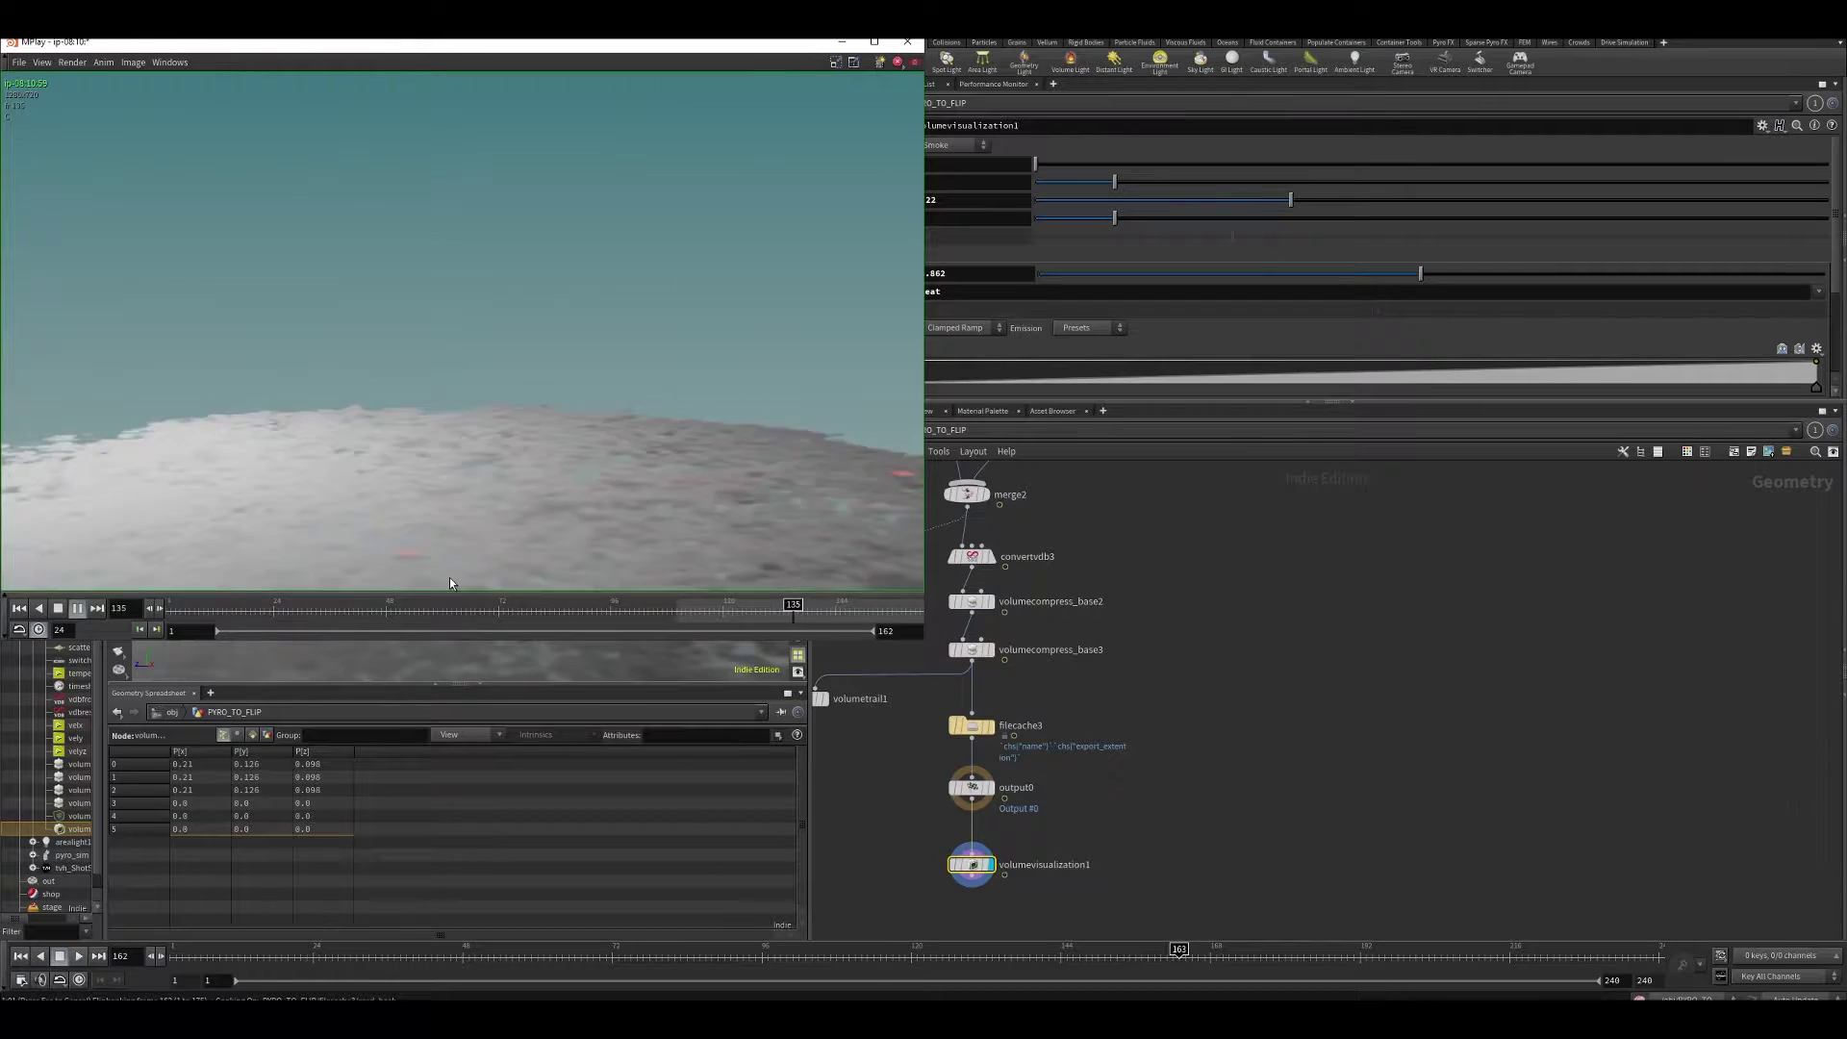
click(1313, 730)
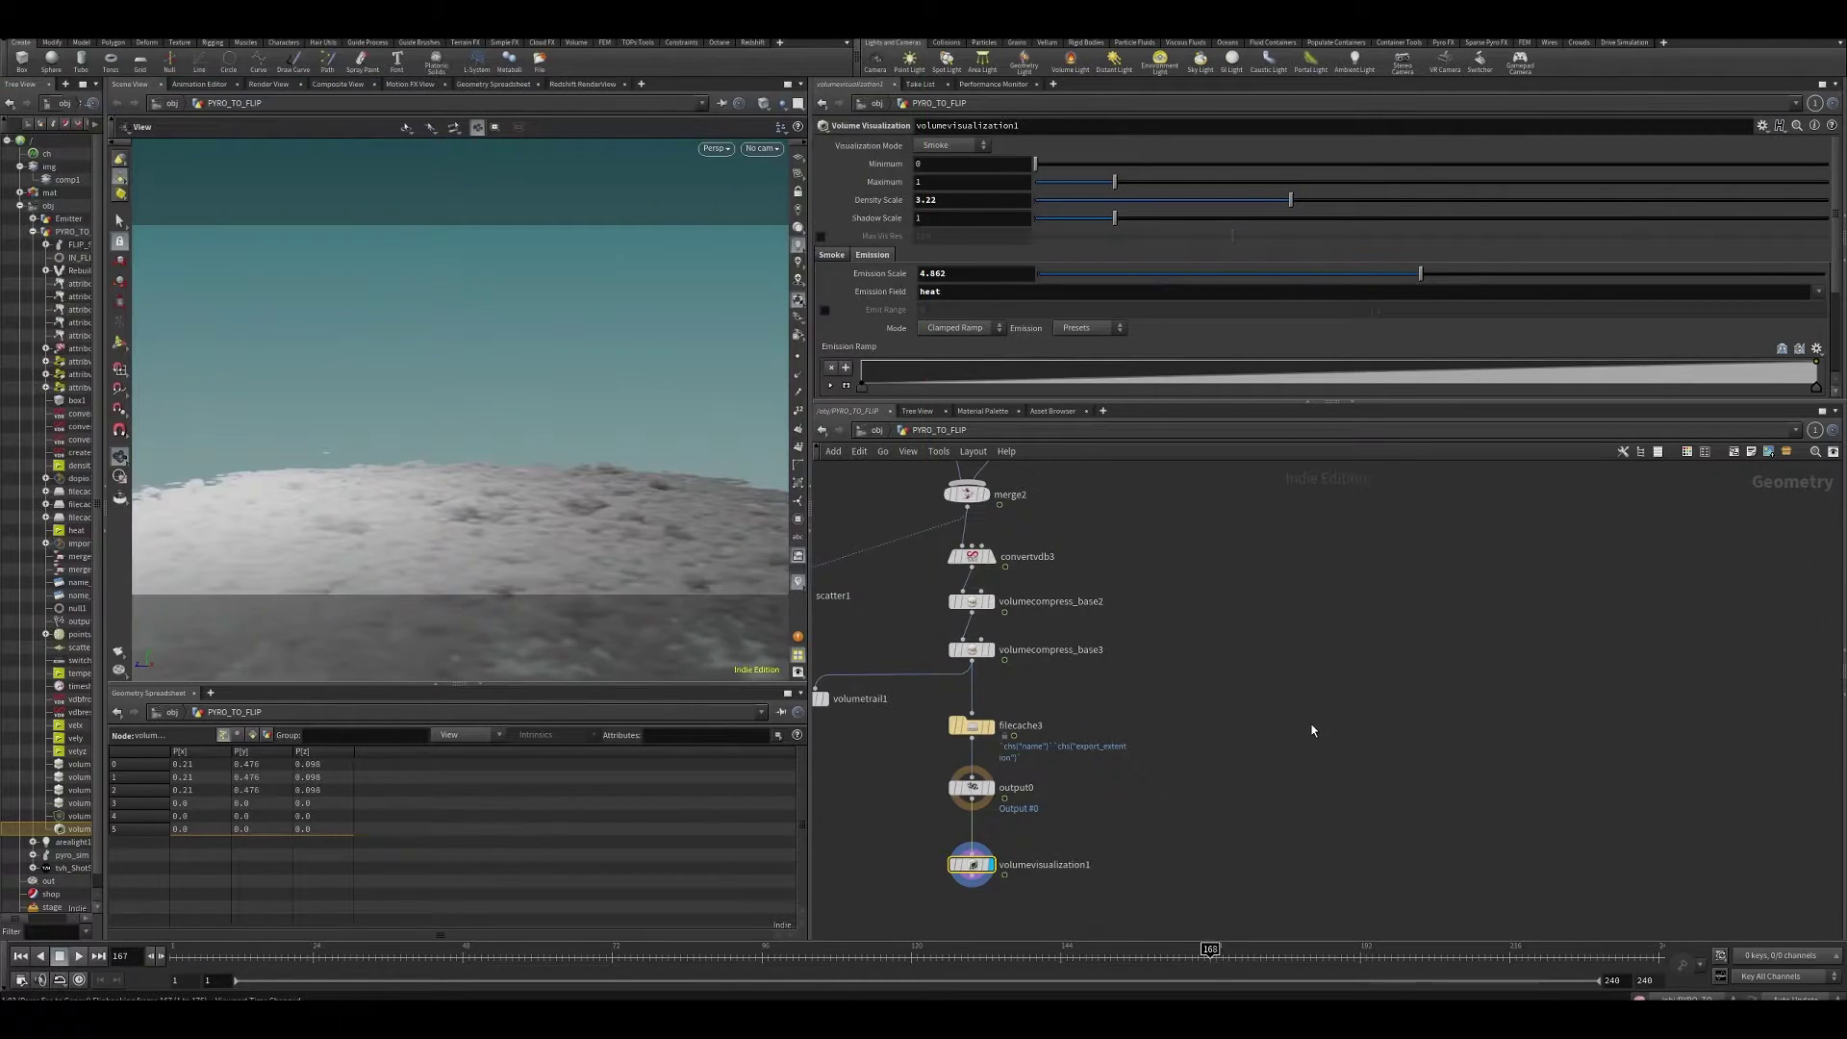
- Switch to MPlay and review the completed flipbook, examining the smoke as it spreads after about frame 105
key(alt+Tab)
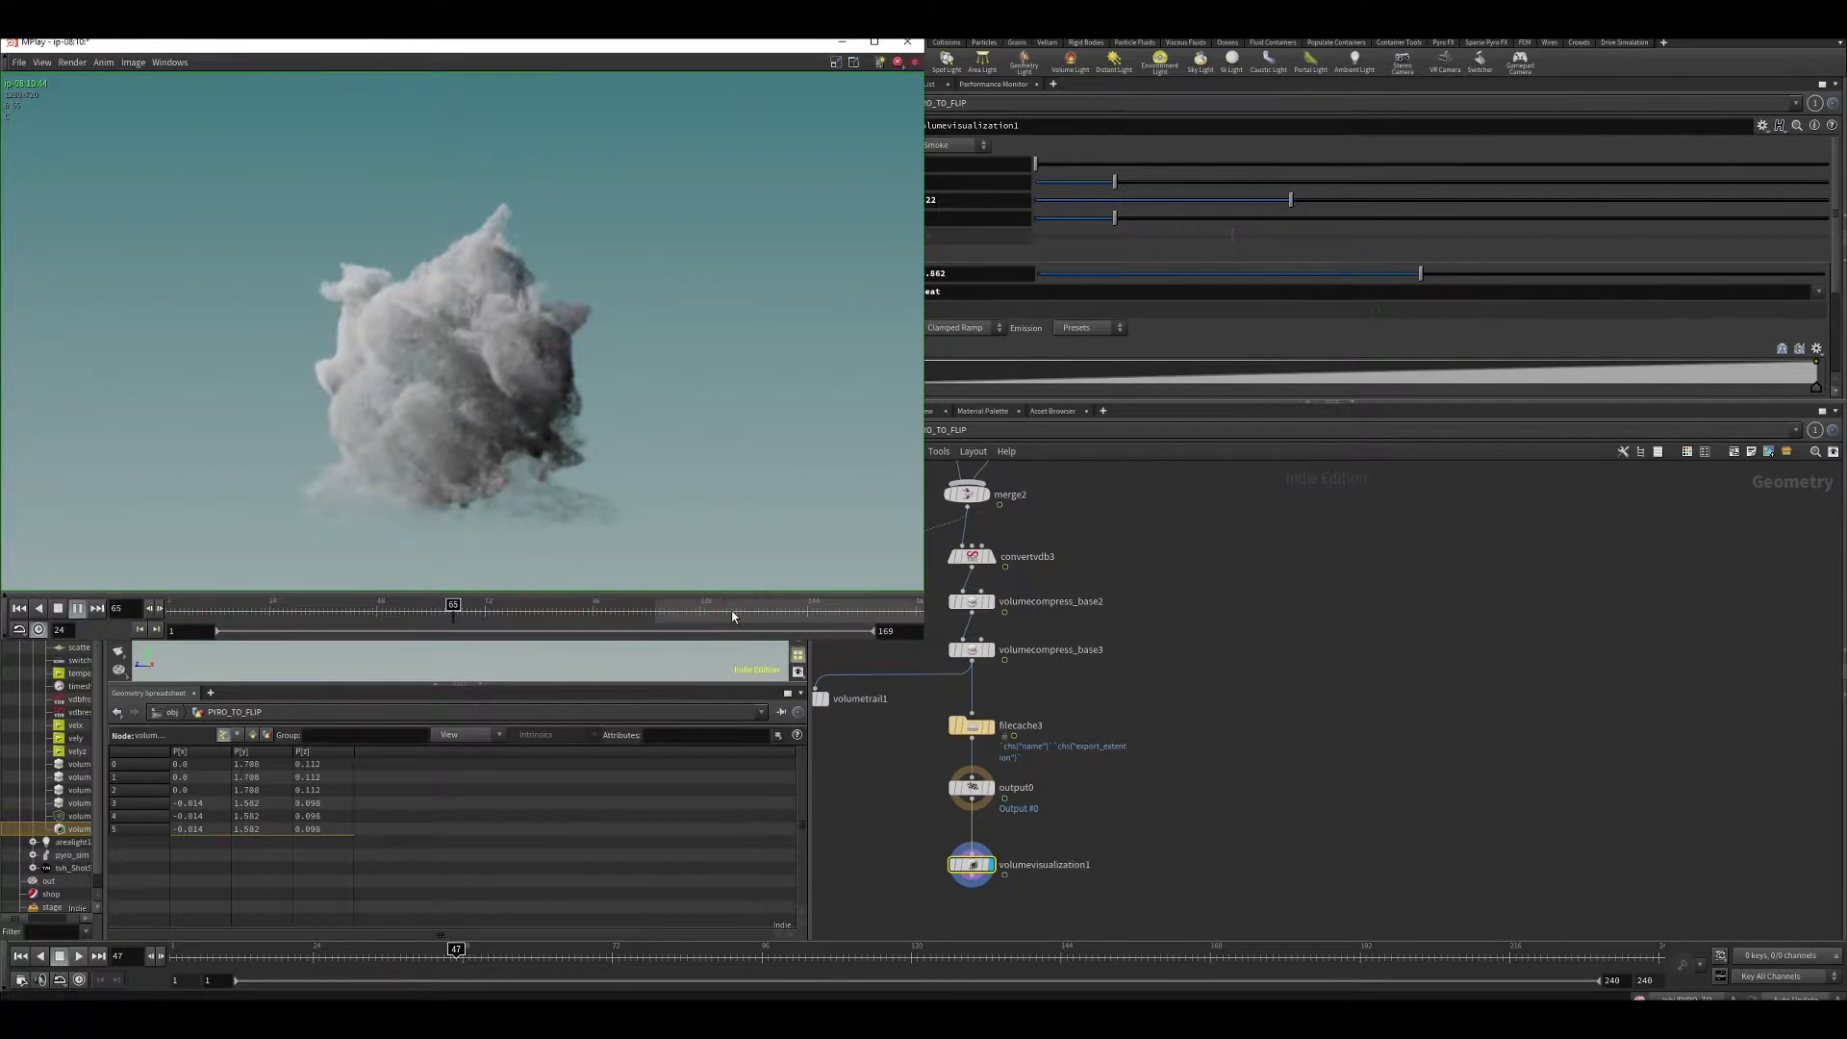
drag(662, 615, 755, 625)
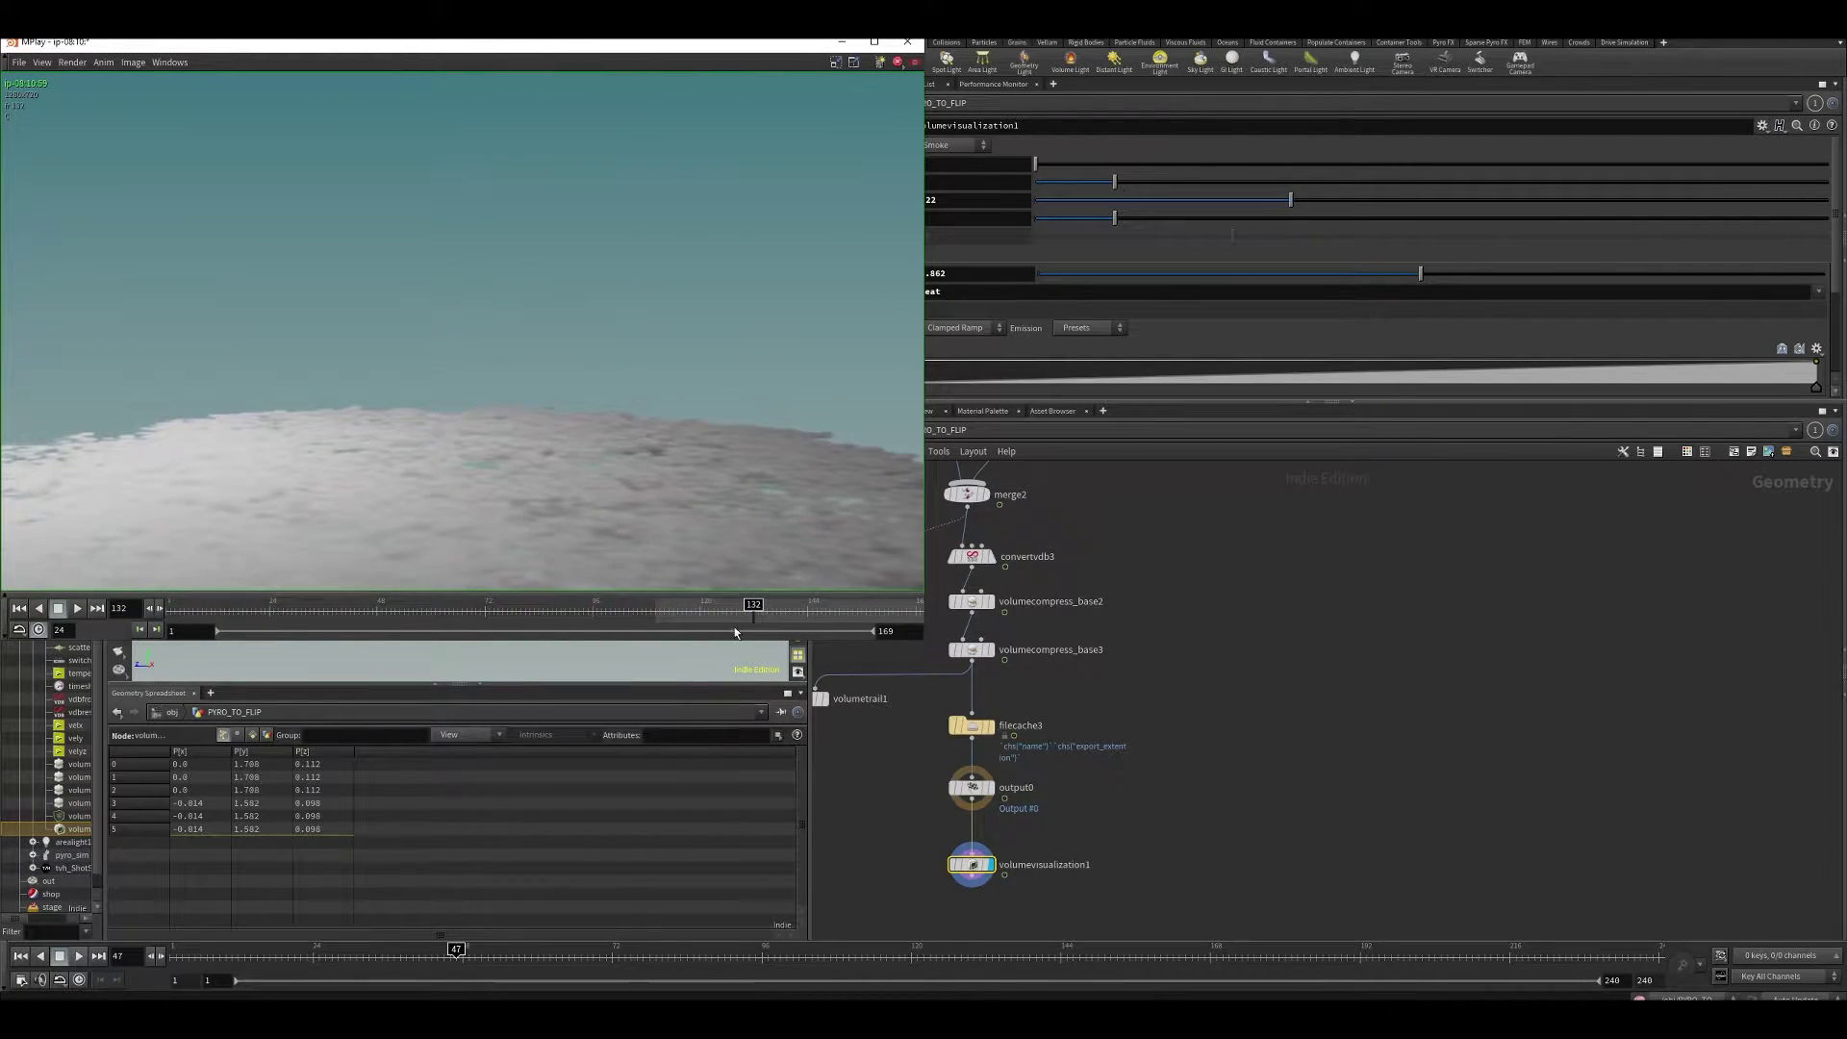
key(Up)
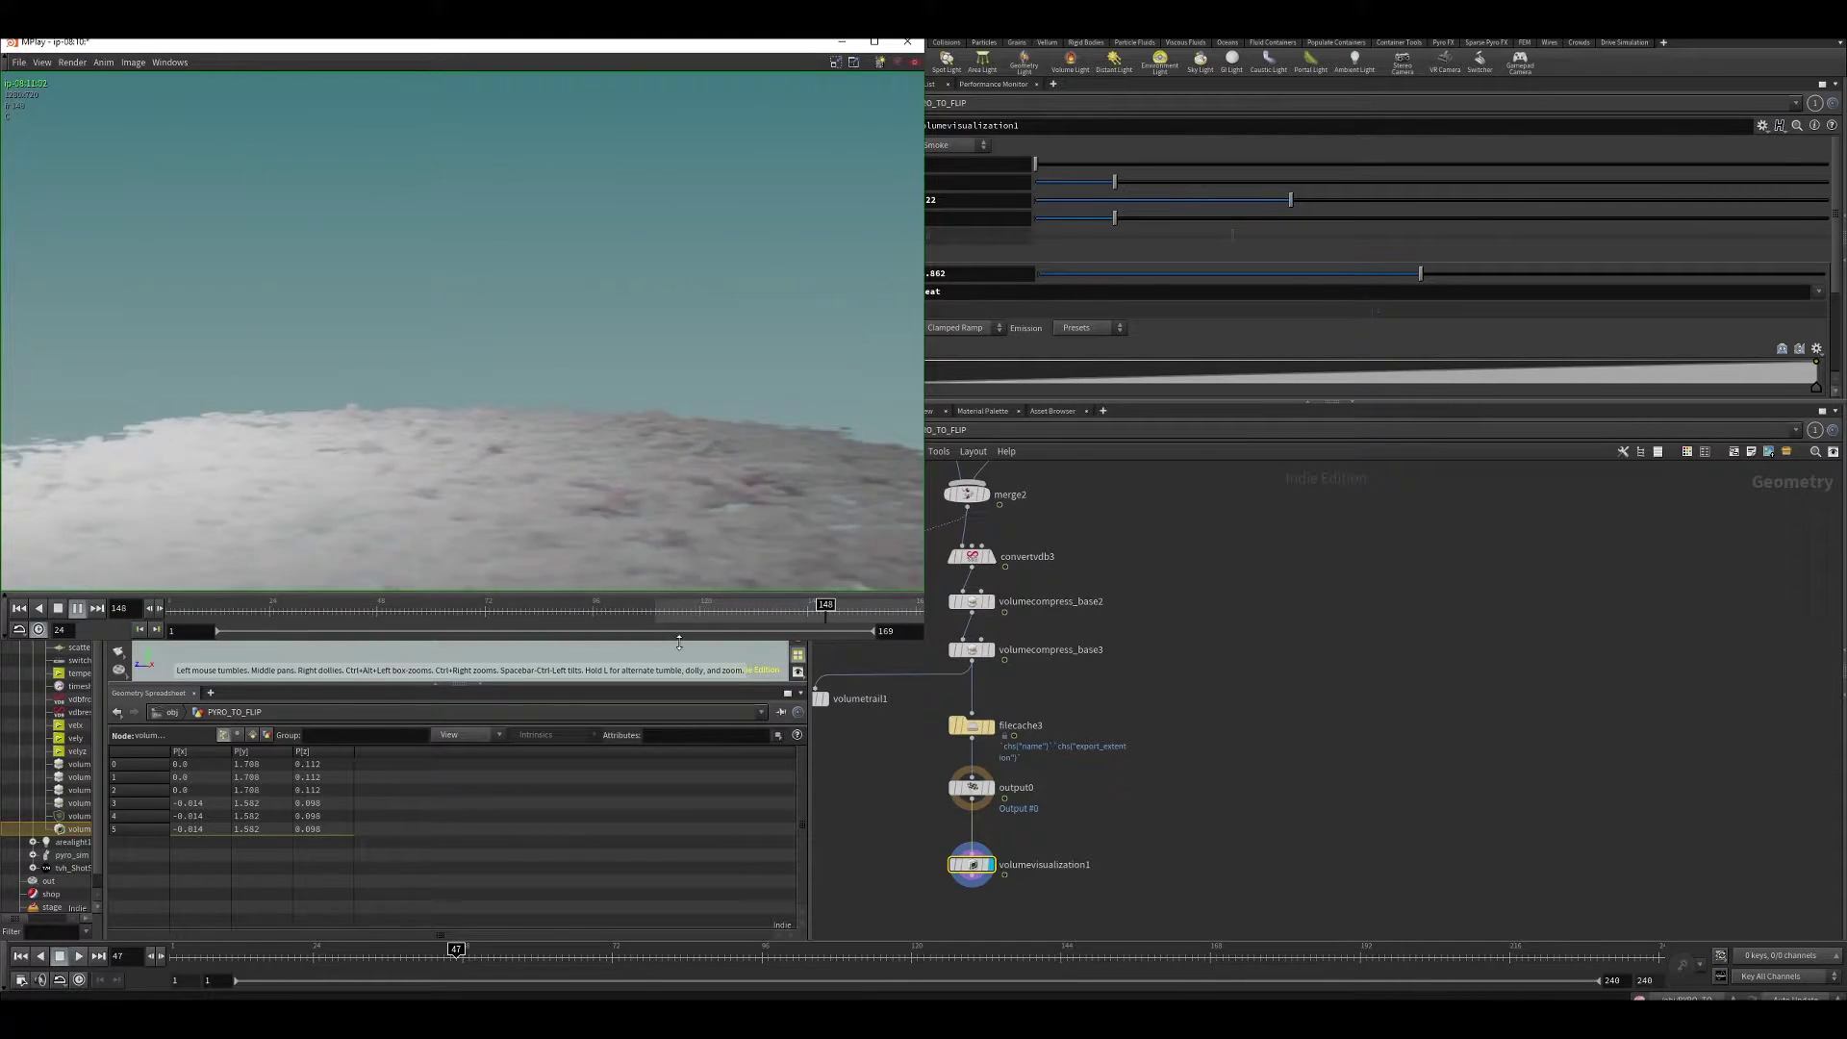
mouse_move(631, 615)
mouse_down()
mouse_move(770, 618)
mouse_move(404, 637)
mouse_move(734, 637)
mouse_move(801, 662)
mouse_move(765, 635)
mouse_move(493, 616)
mouse_move(732, 615)
mouse_move(631, 611)
mouse_up()
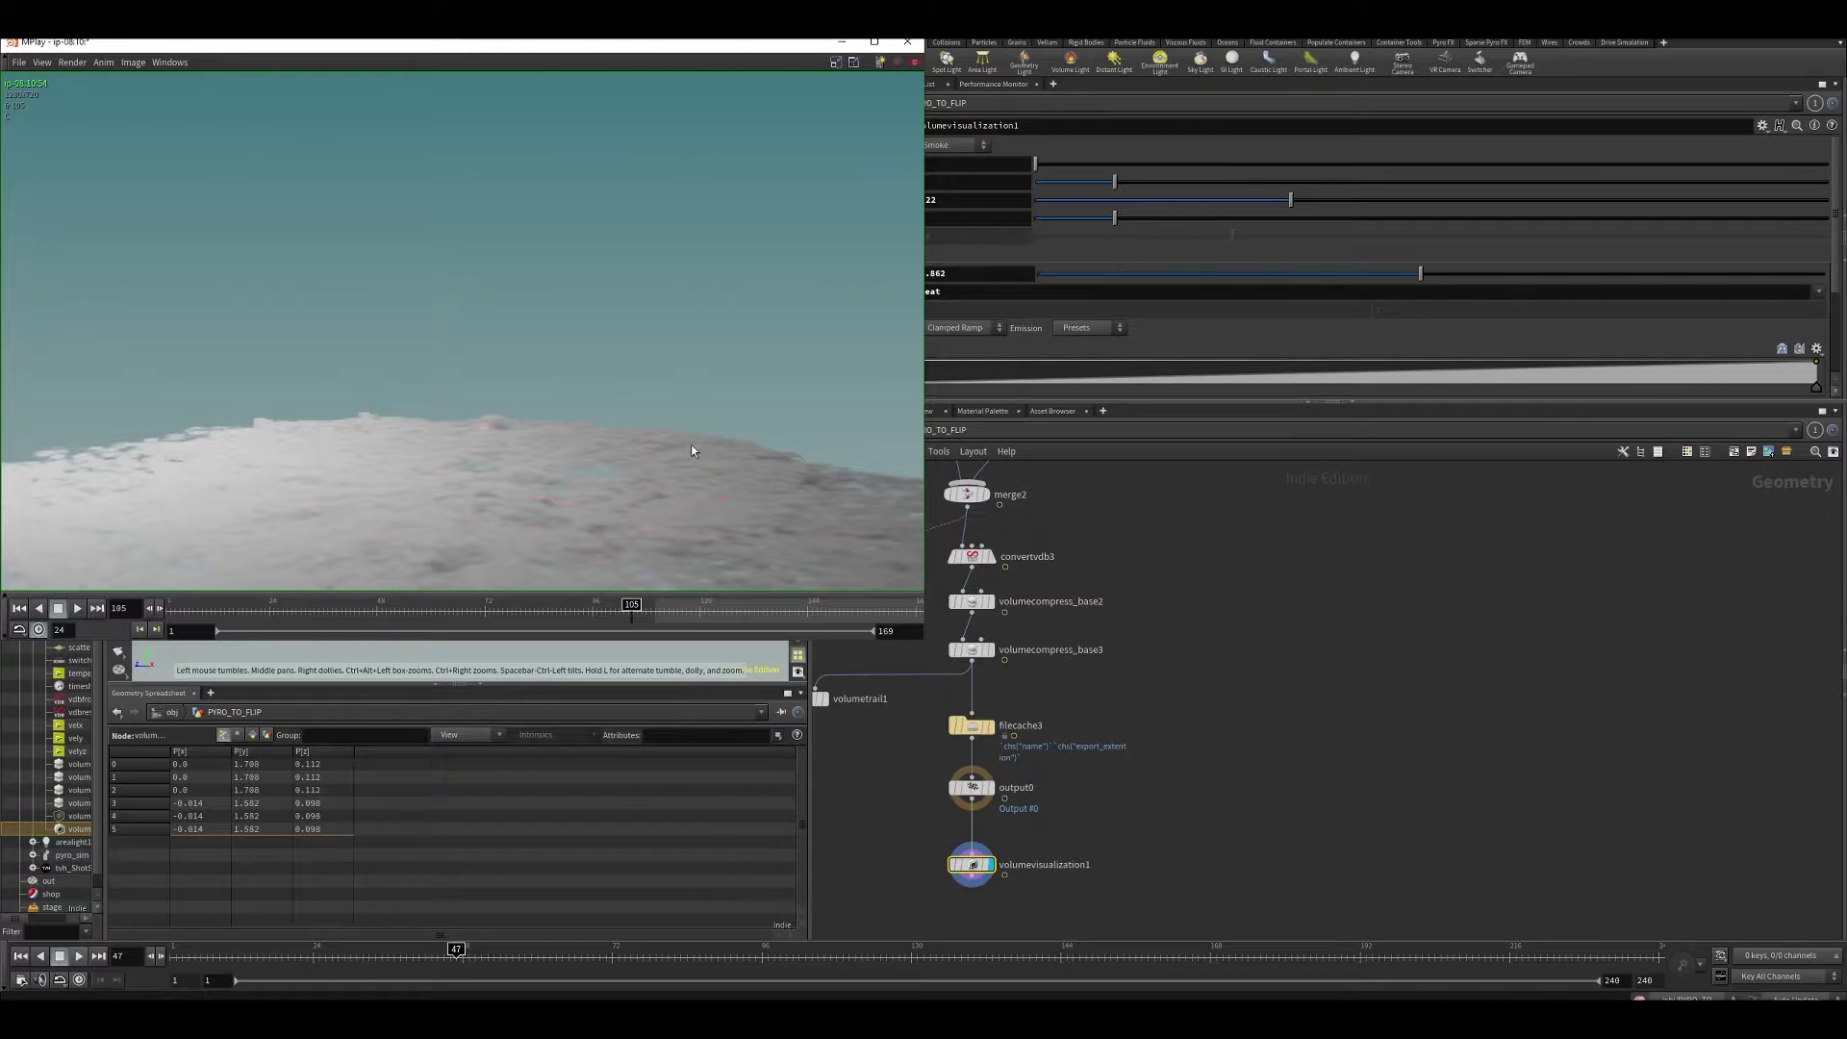
key(Up)
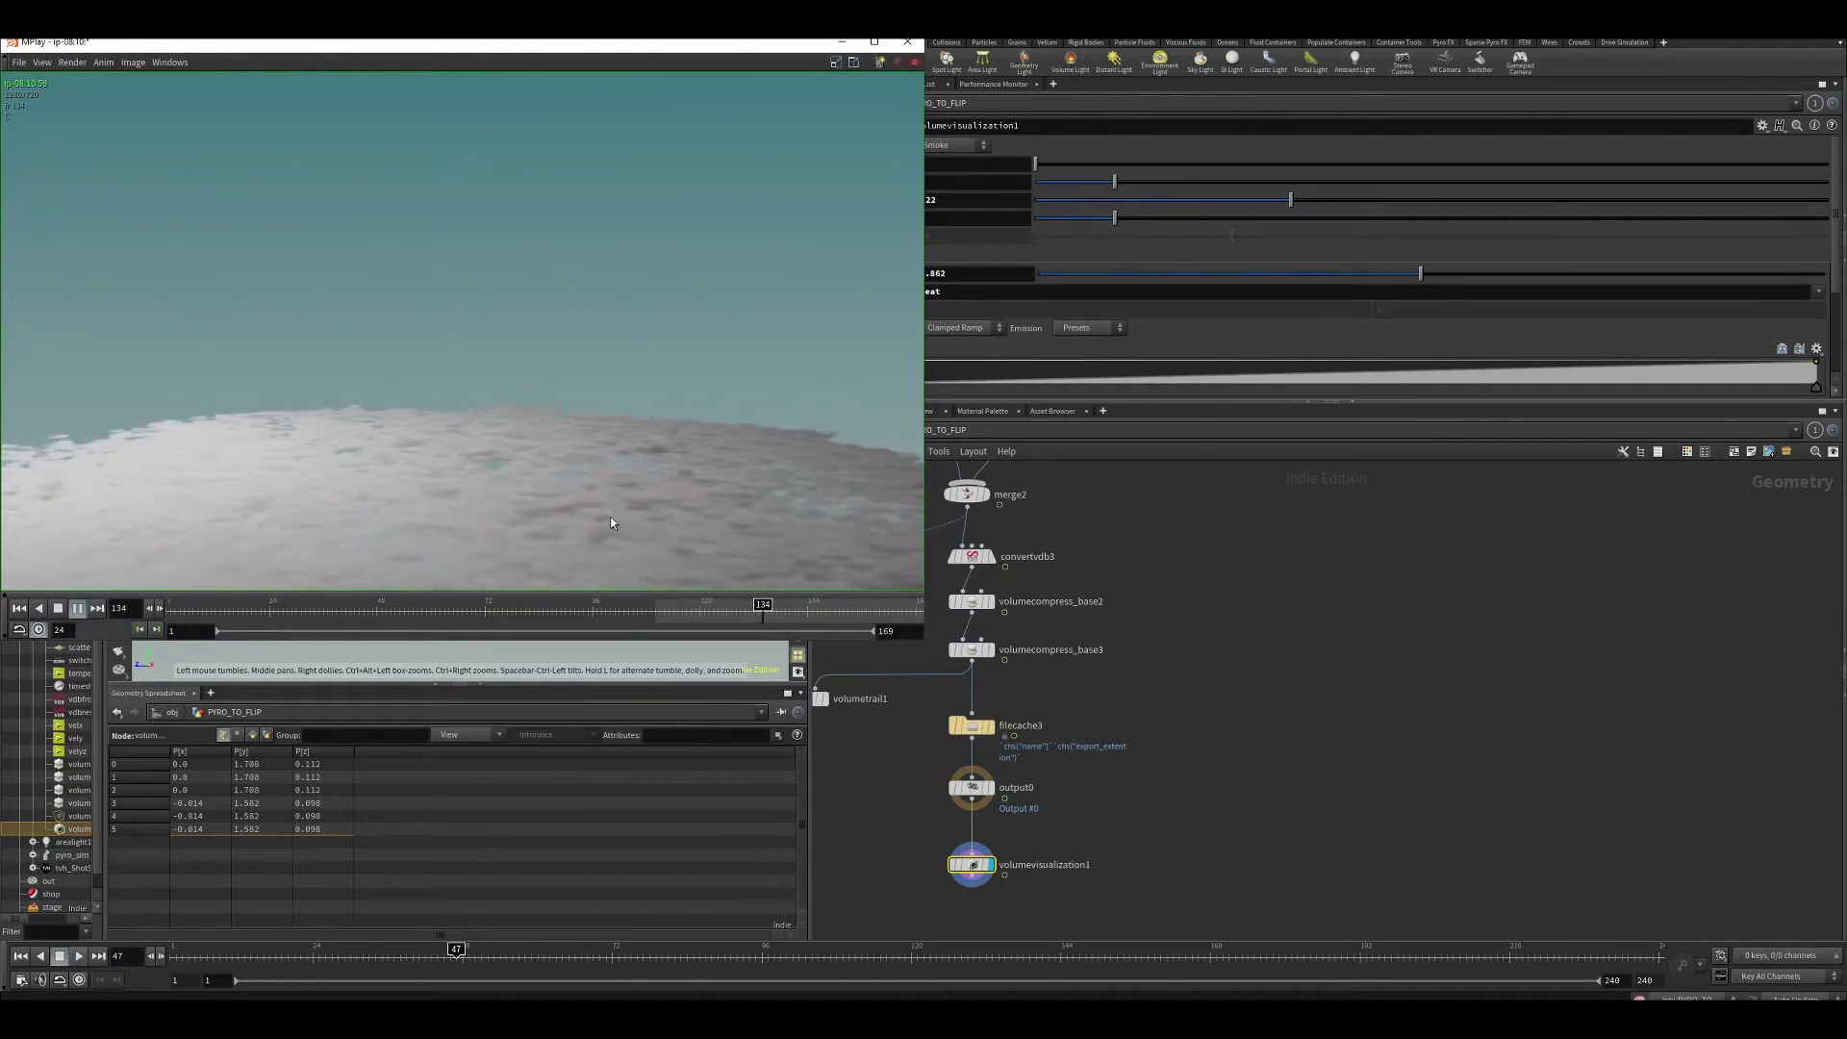
key(Up)
- Display the null1 node below filecache2 and examine its particles at frame 144
middle_drag(1106, 543, 1110, 744)
scroll(1140, 701, down, 3)
middle_drag(1224, 466, 1171, 648)
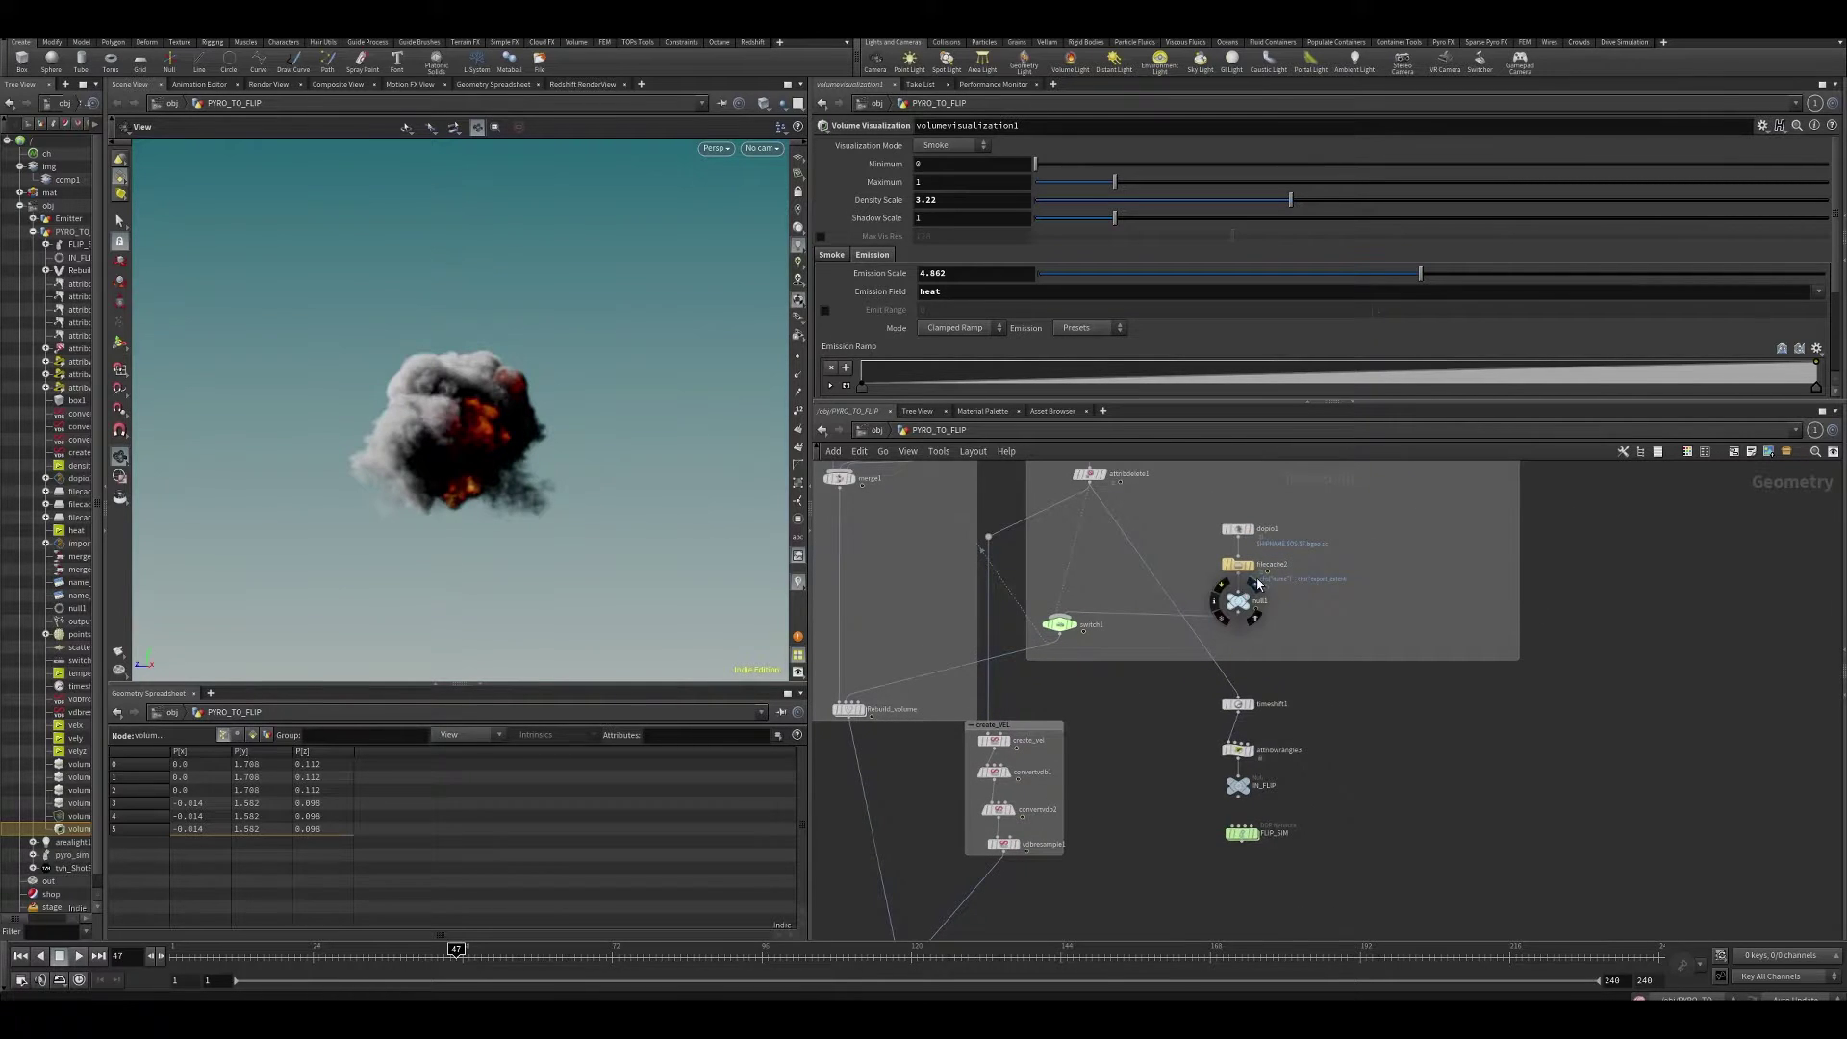
click(1257, 583)
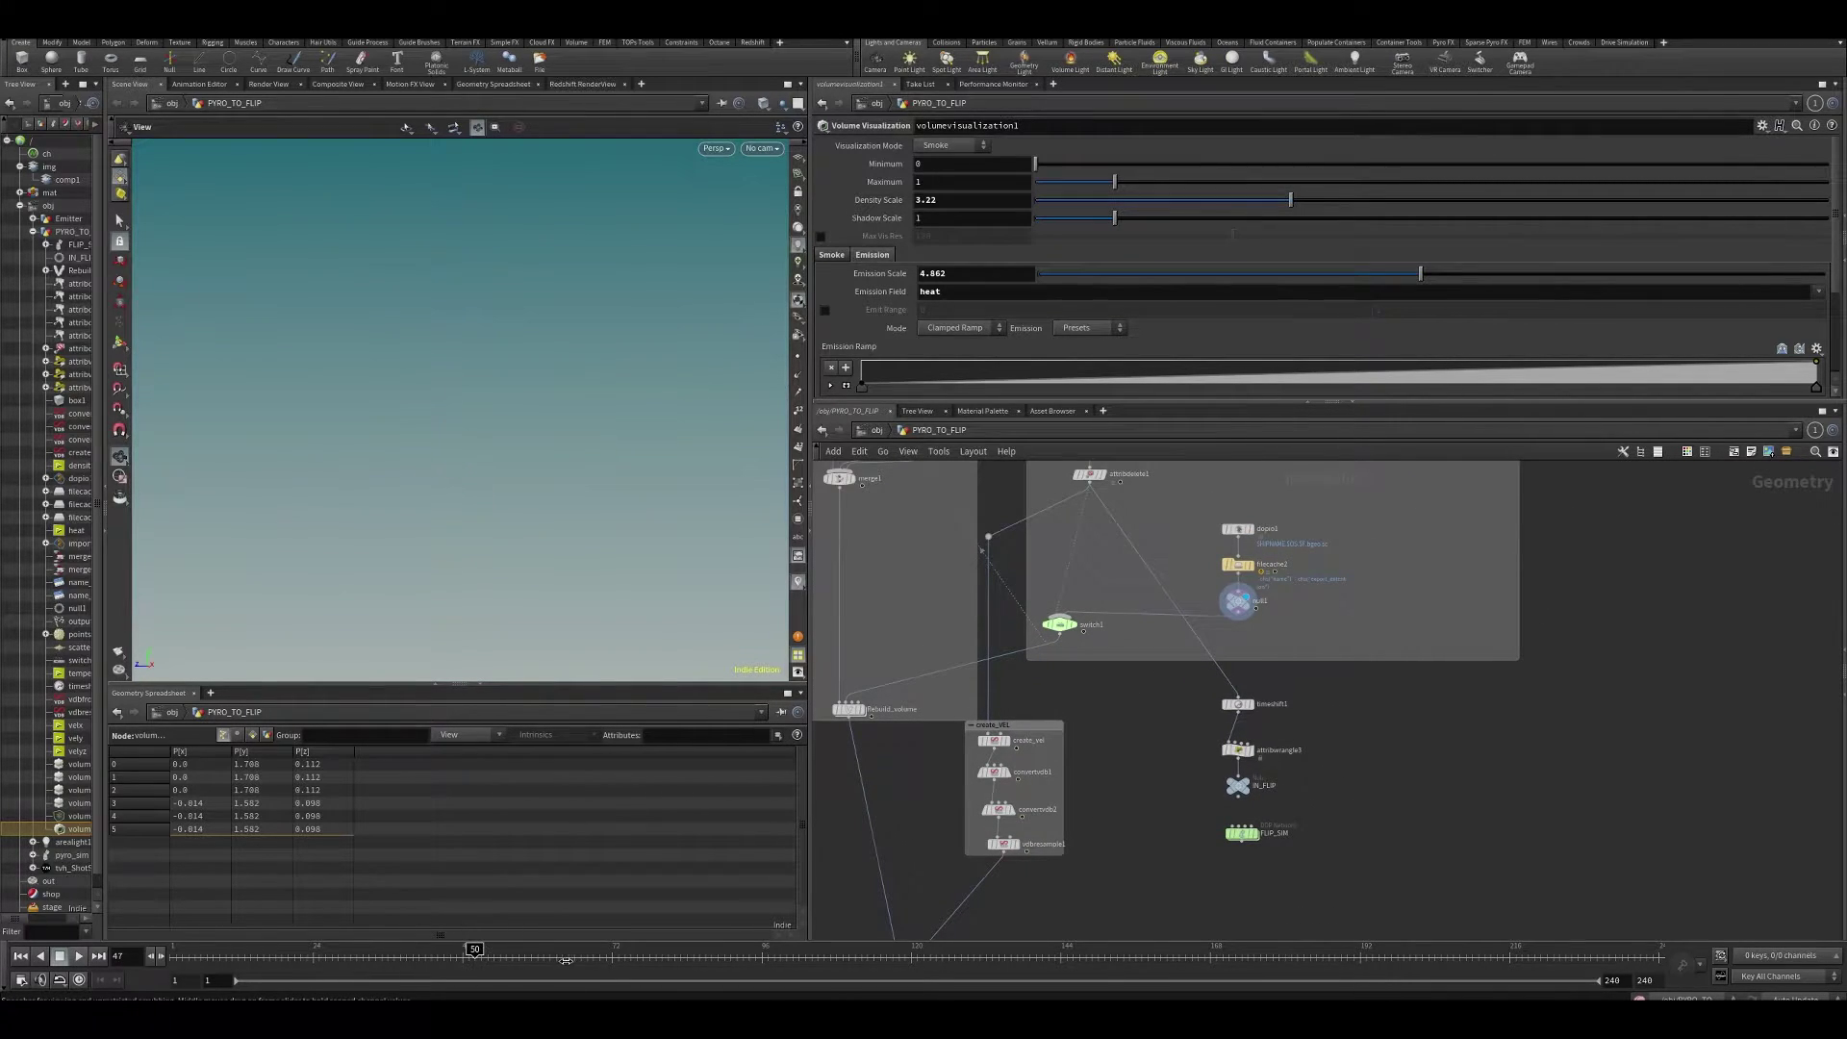
drag(621, 966, 1060, 730)
drag(547, 299, 431, 307)
scroll(431, 306, up, 1)
middle_drag(404, 369, 495, 405)
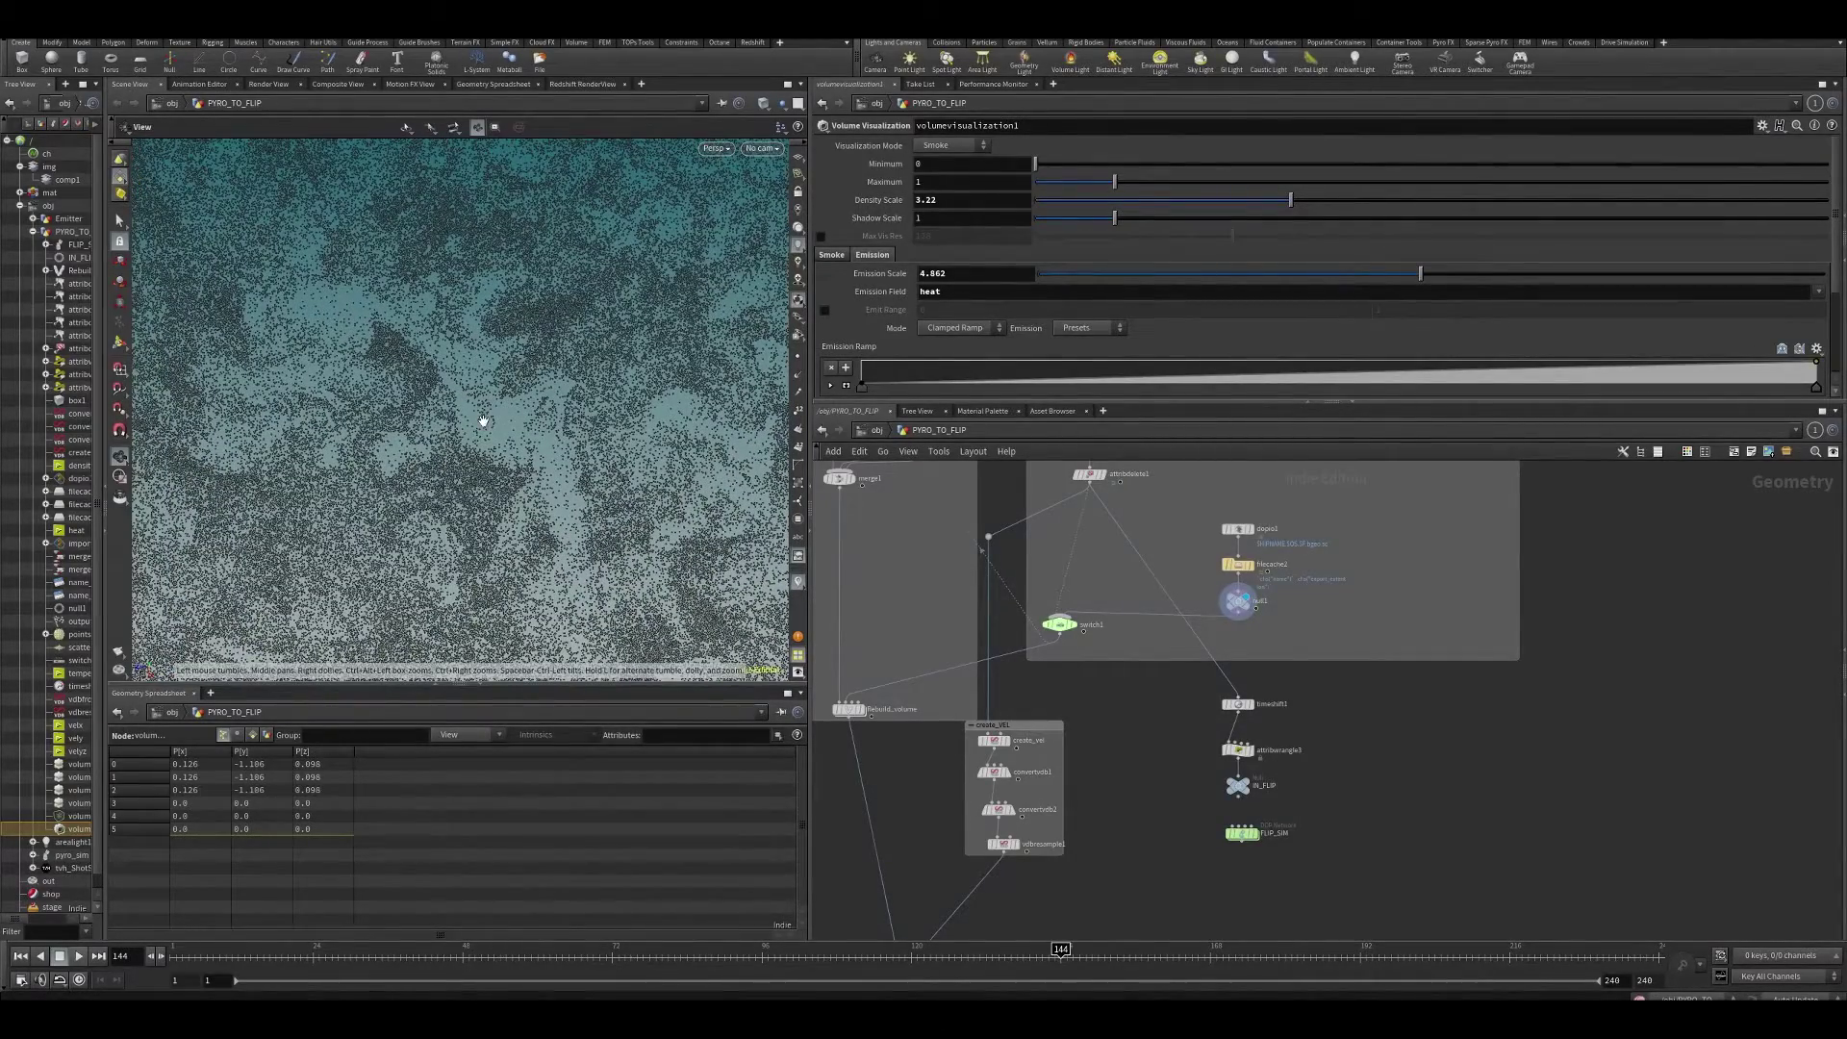
- Display the volumecompress_base3 output and examine the rebuilt volume at frame 144
middle_drag(1052, 889, 1158, 754)
scroll(1158, 754, down, 1)
scroll(1125, 729, up, 2)
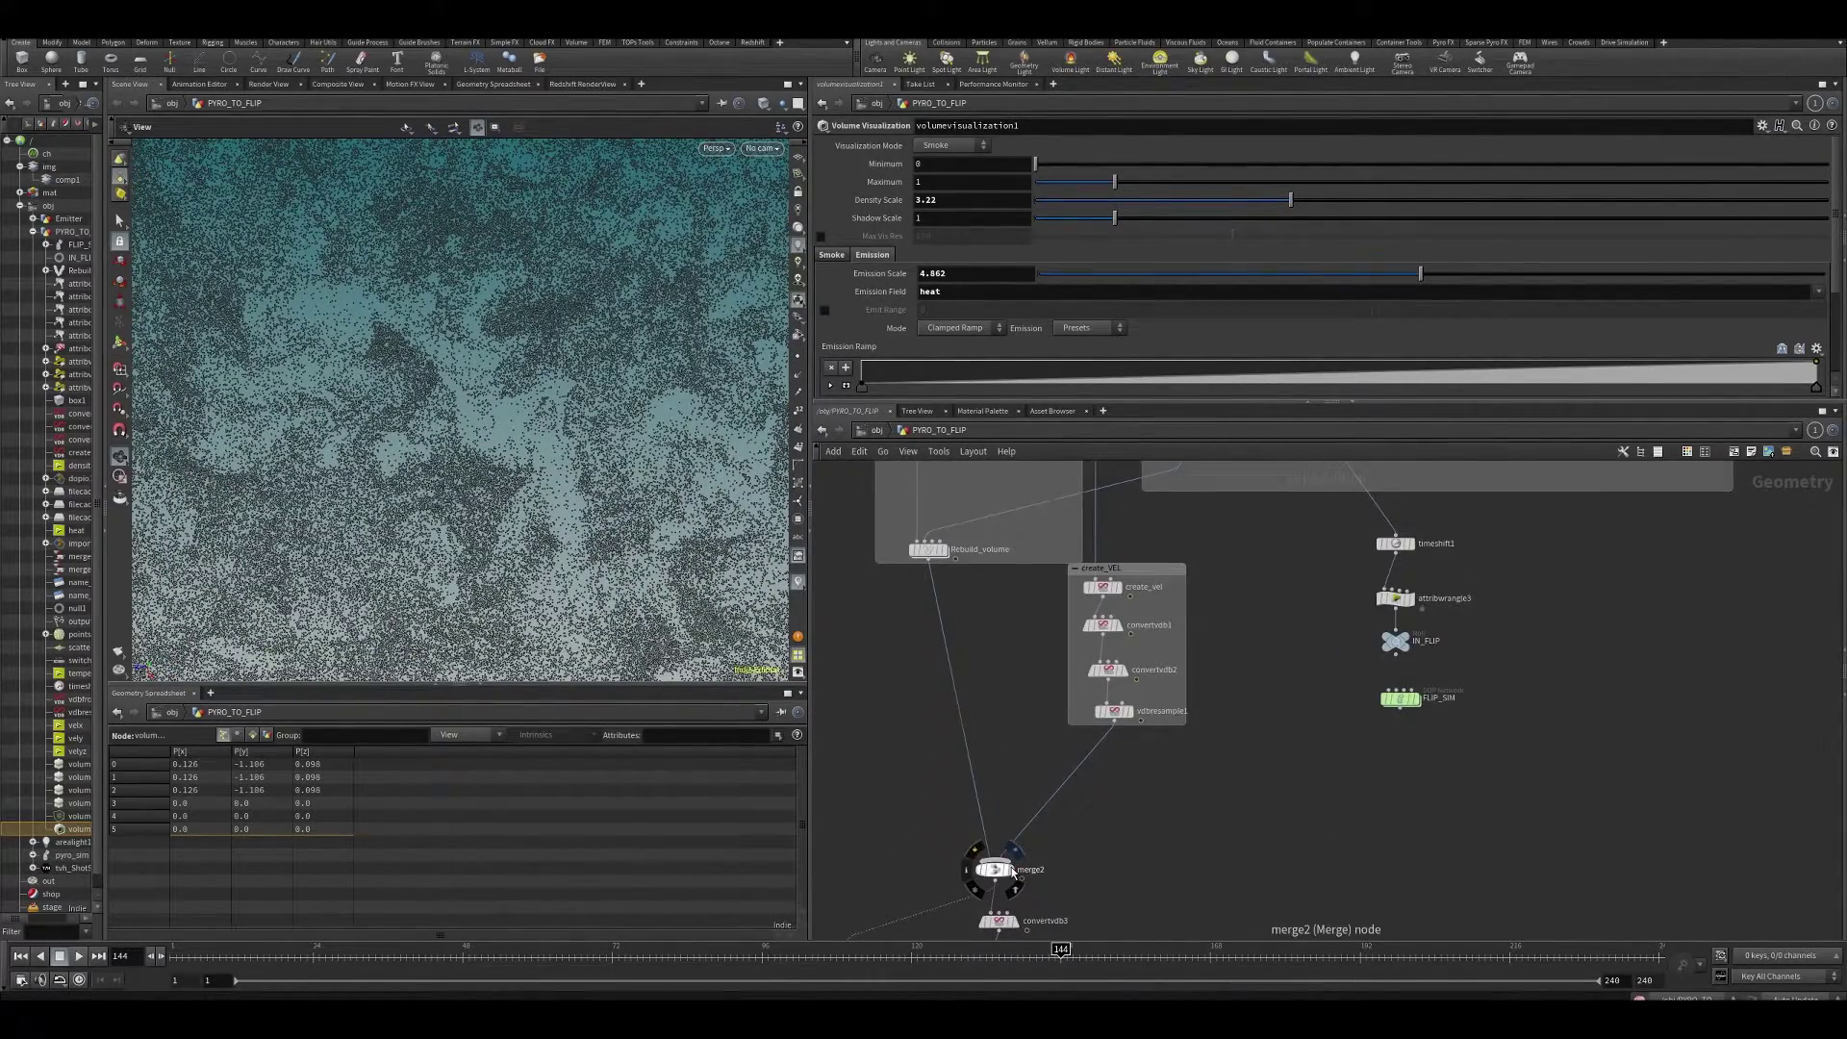
middle_drag(1119, 889, 991, 793)
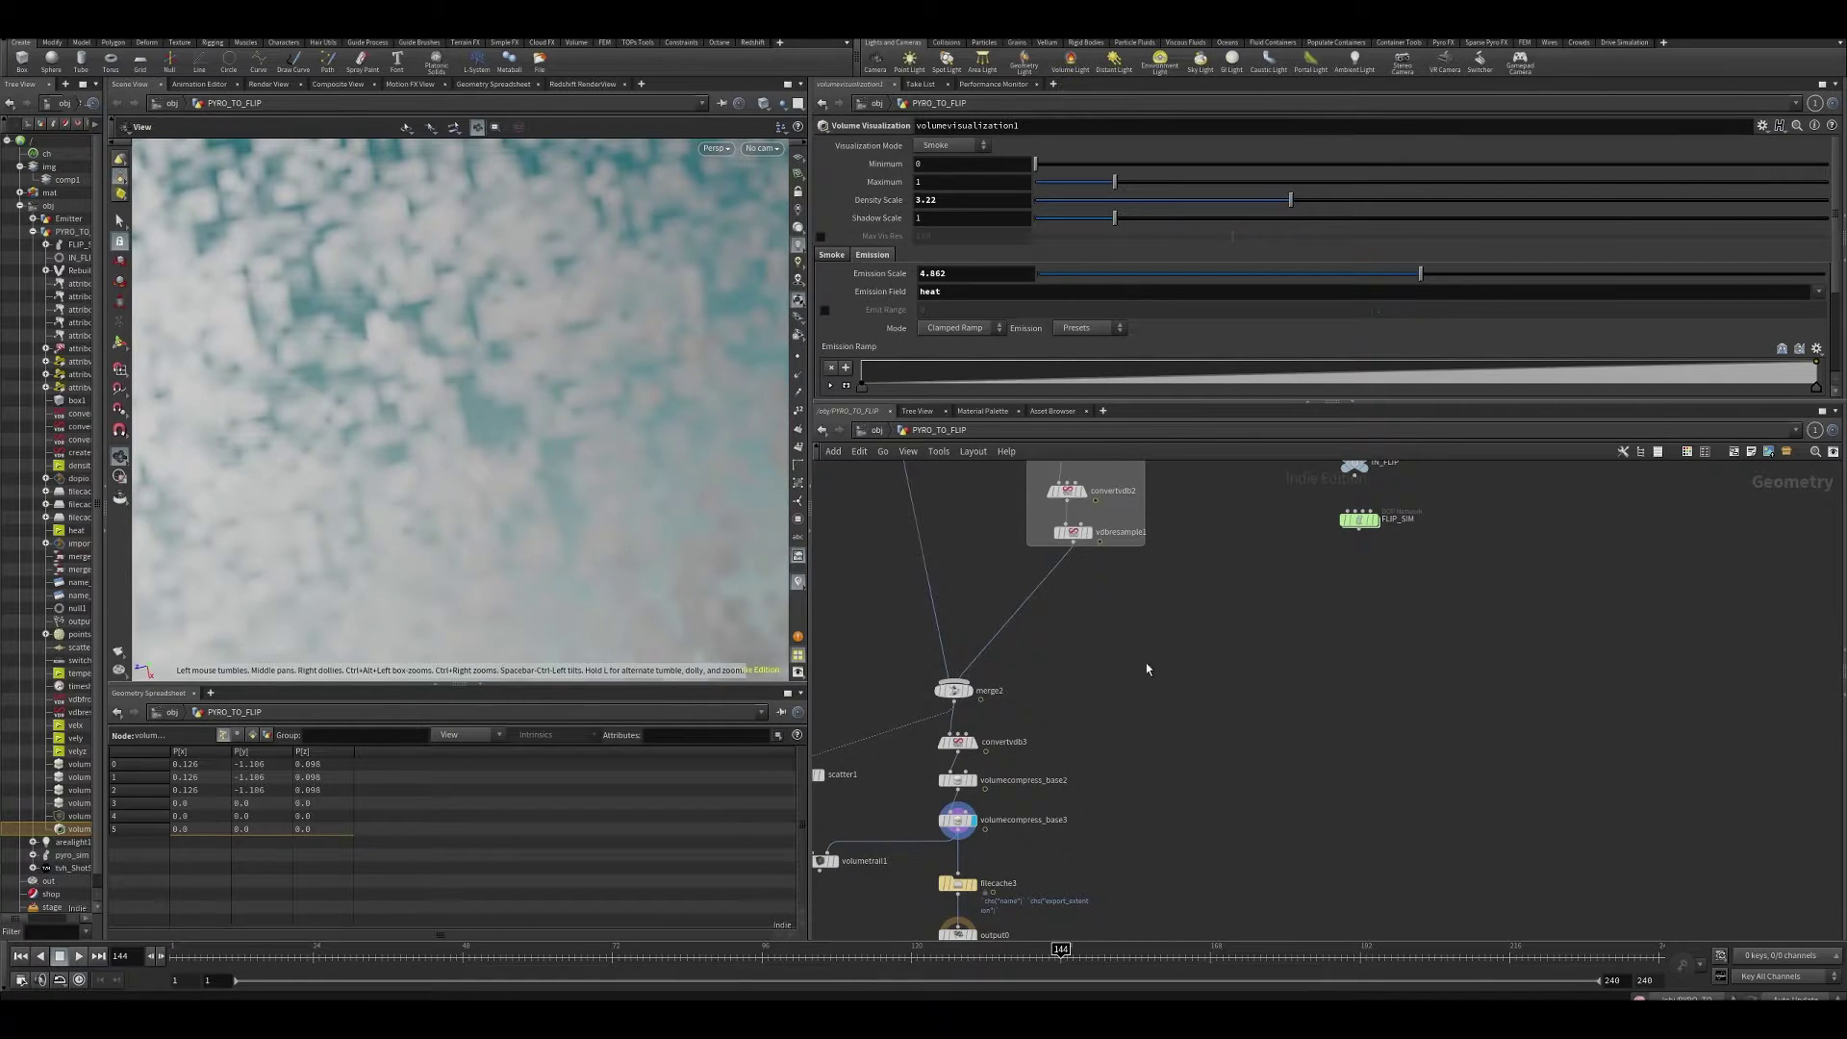
drag(647, 496, 578, 462)
- Display volumevisualization1 again and view the entire spread-out smoke volume at frame 144
scroll(1077, 829, down, 3)
middle_drag(1054, 688, 1097, 639)
scroll(1024, 820, up, 3)
click(1046, 871)
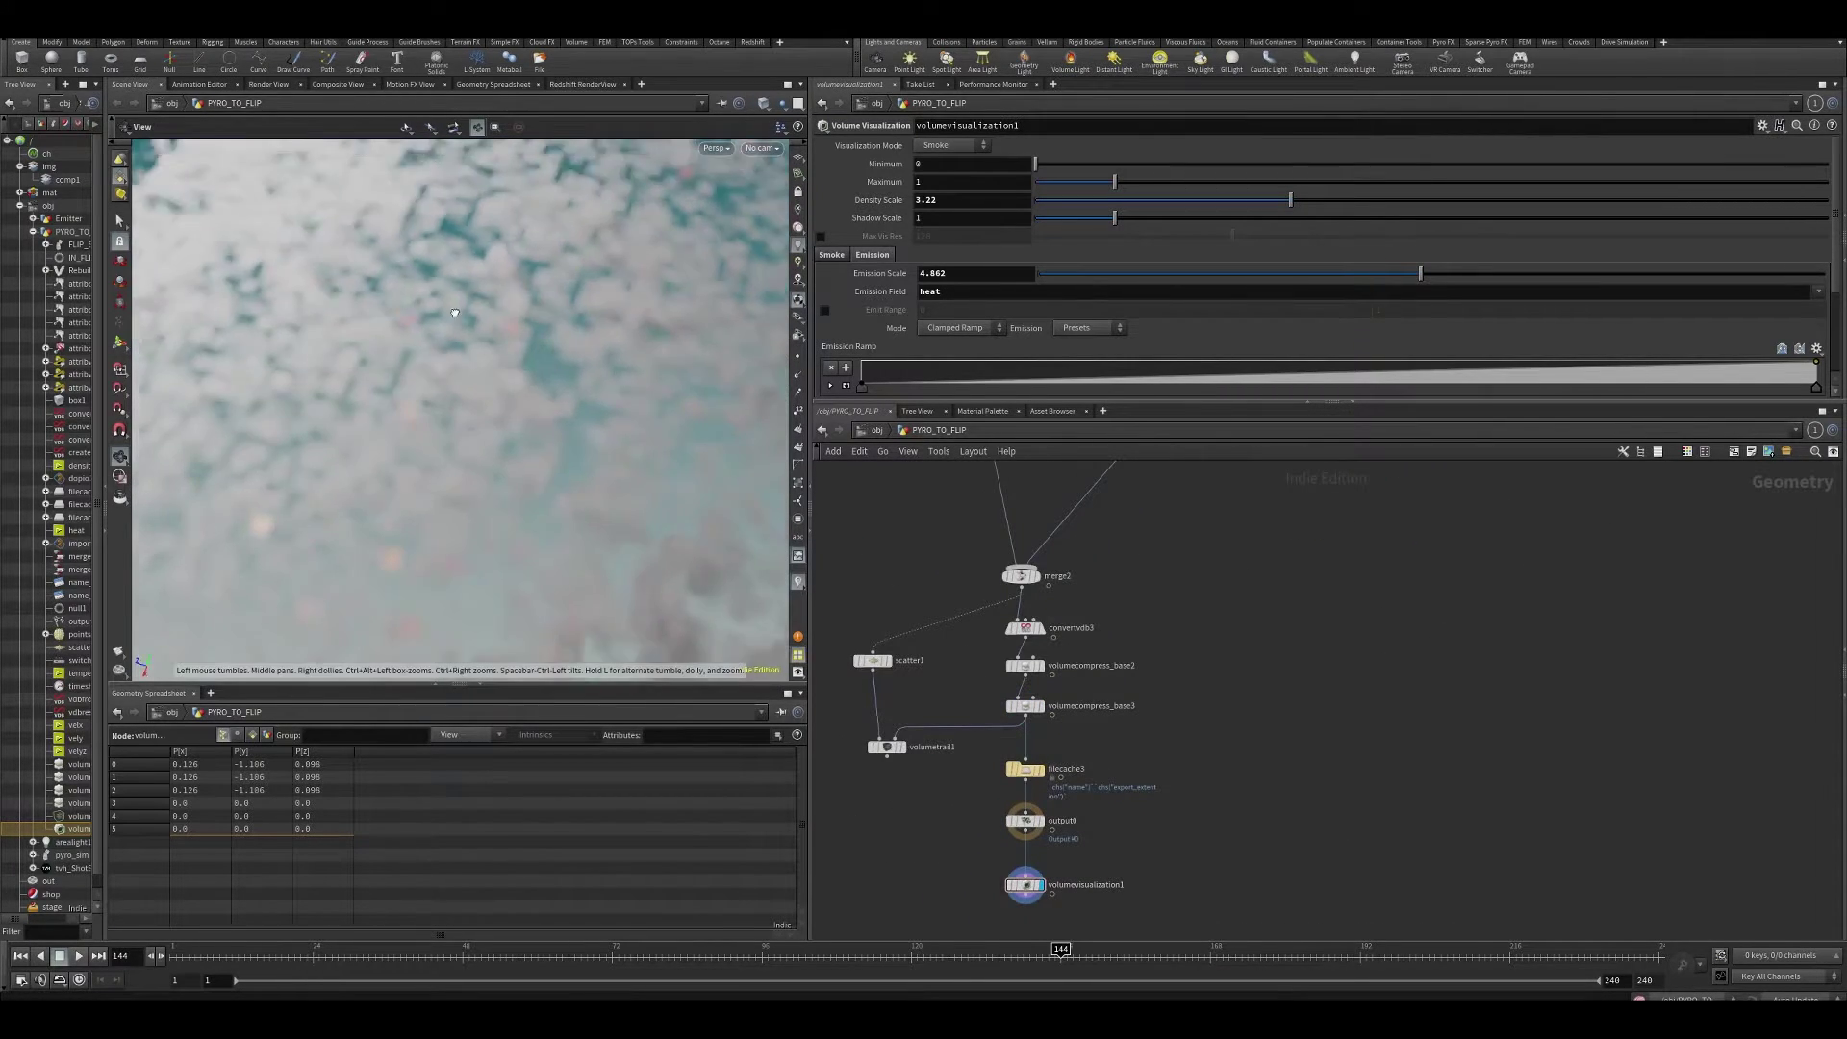
drag(450, 309, 462, 276)
right_drag(462, 276, 417, 553)
drag(431, 417, 433, 459)
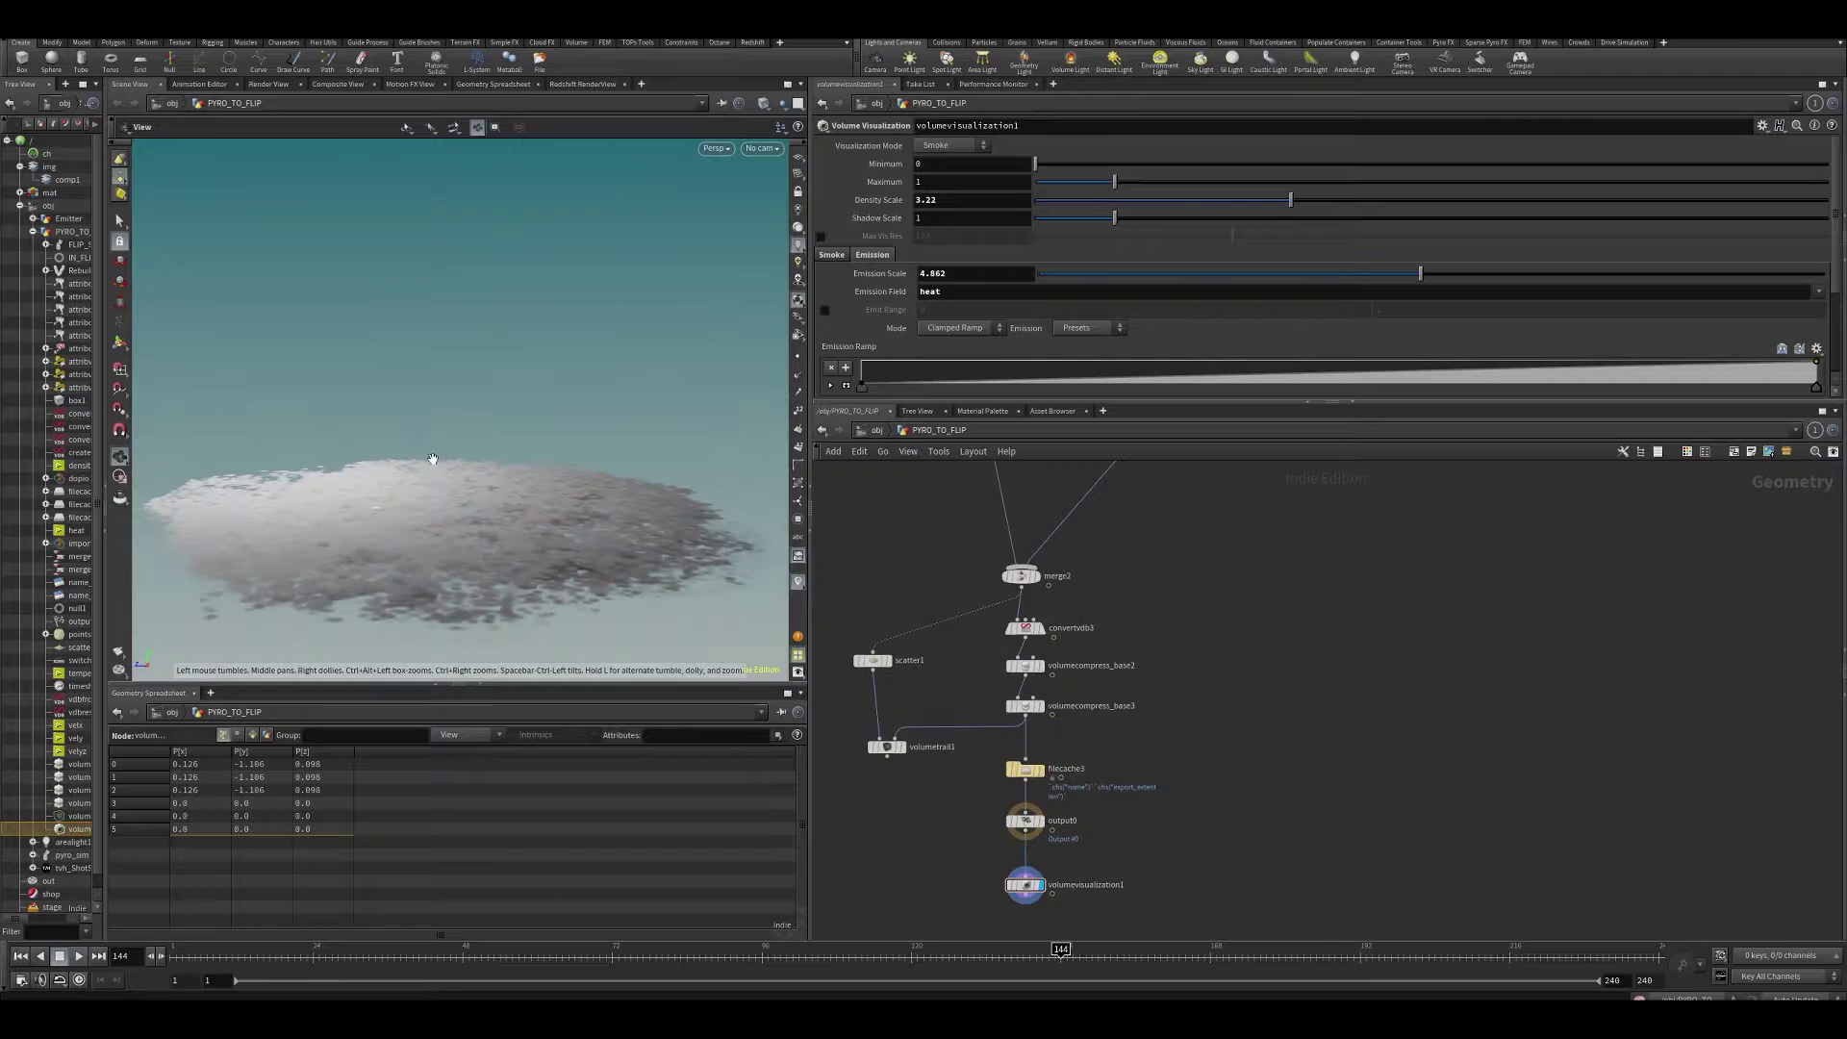
- Step the timeline from frame 49 to 51 to examine the transition from pyro to FLIP up close
click(425, 955)
drag(478, 956, 493, 954)
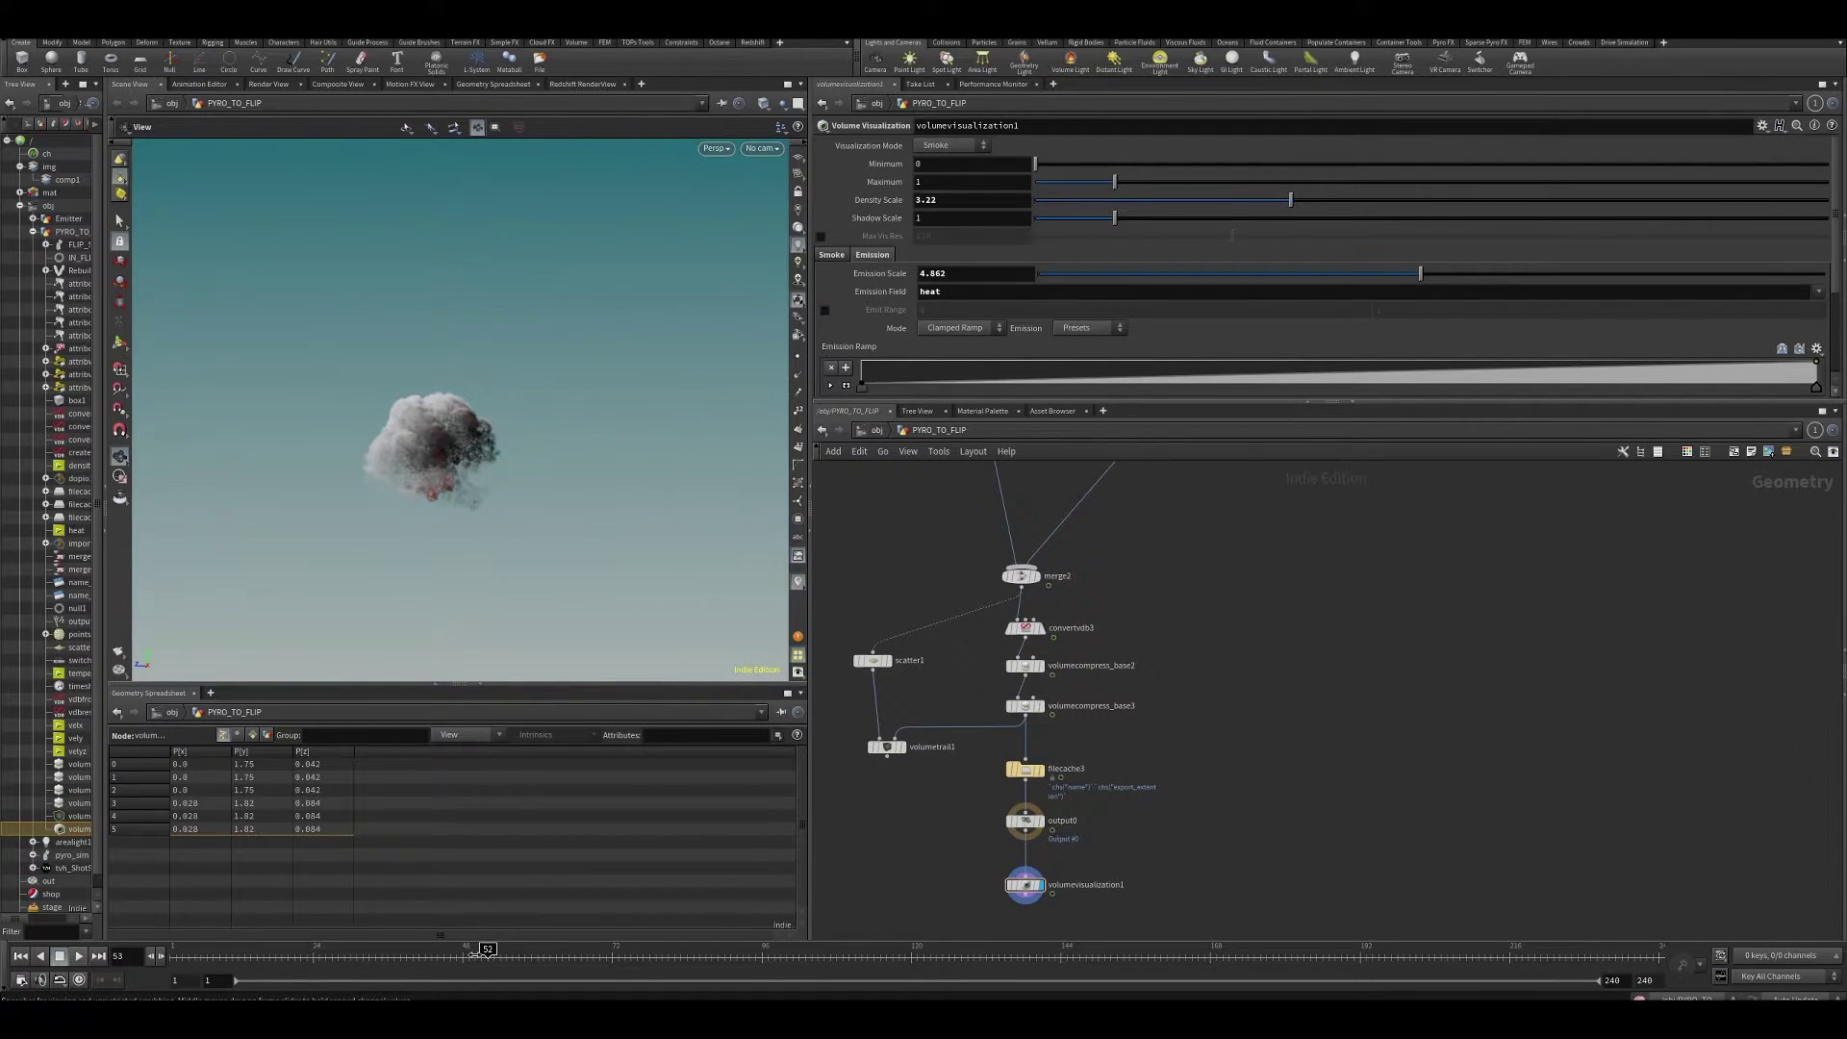
click(469, 955)
scroll(456, 447, up, 5)
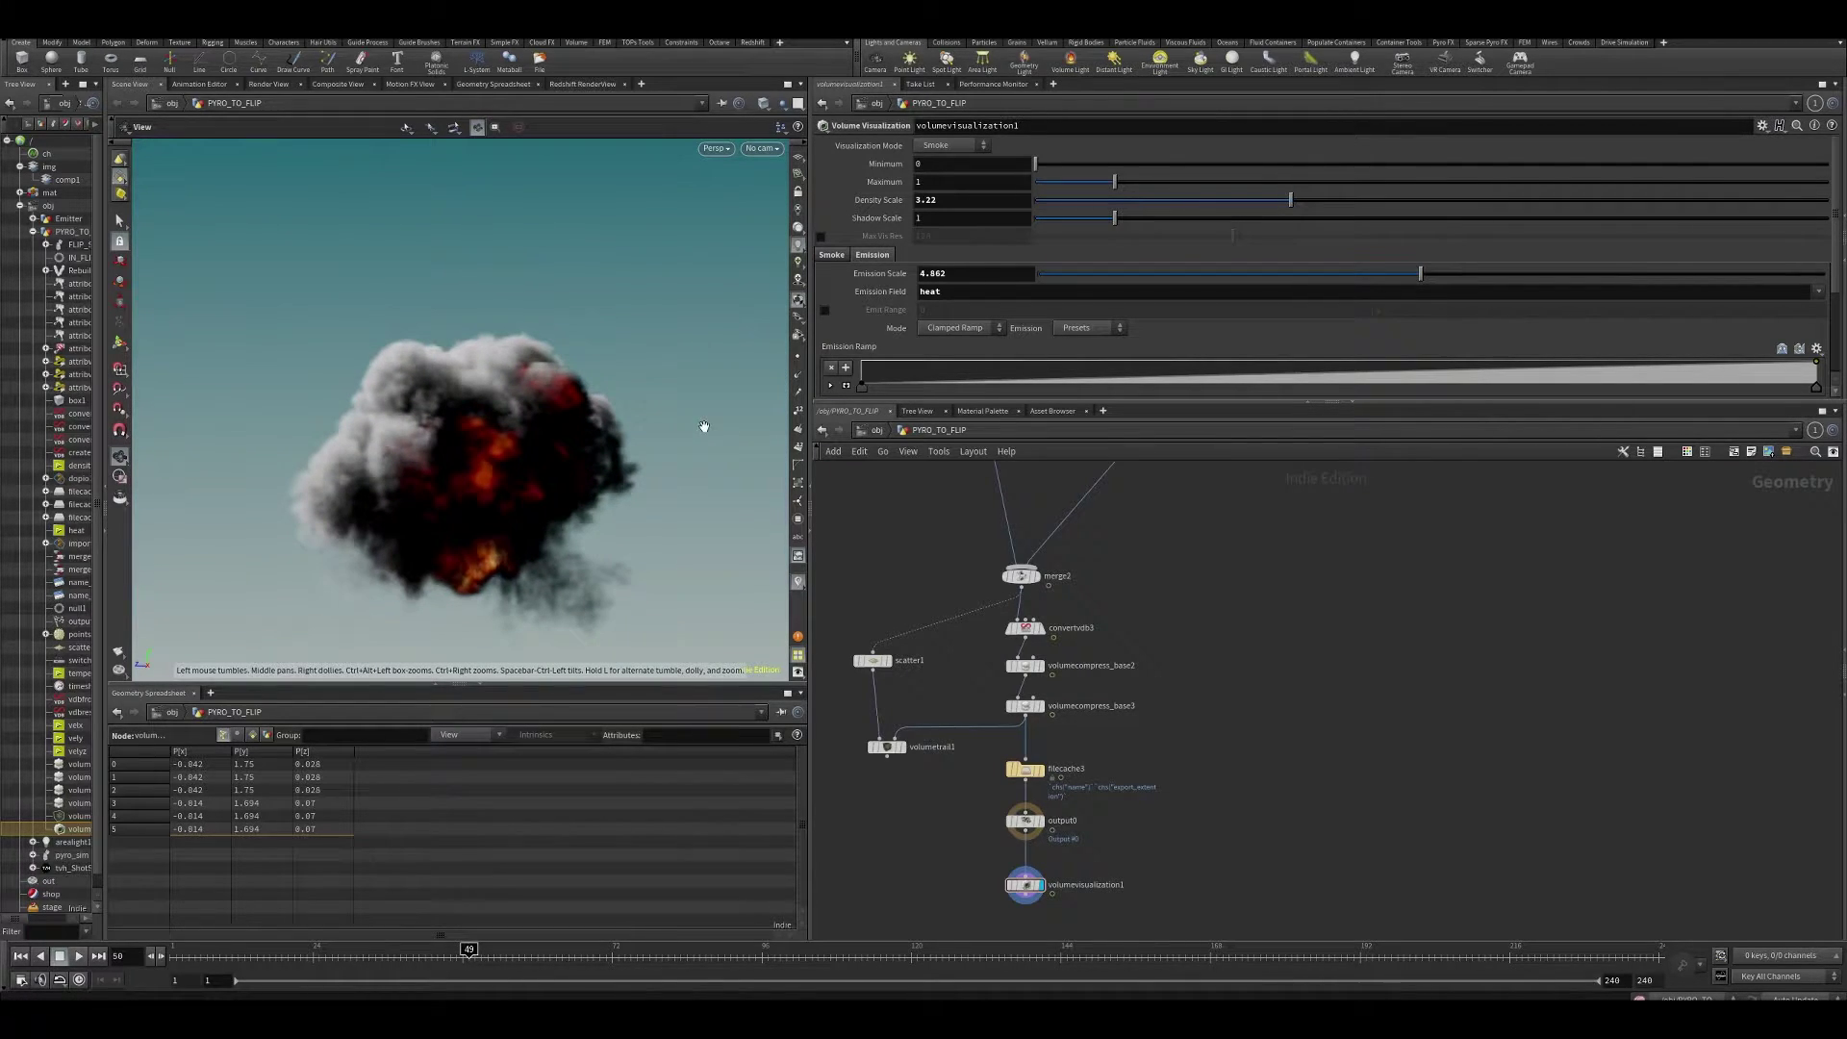
key(Right)
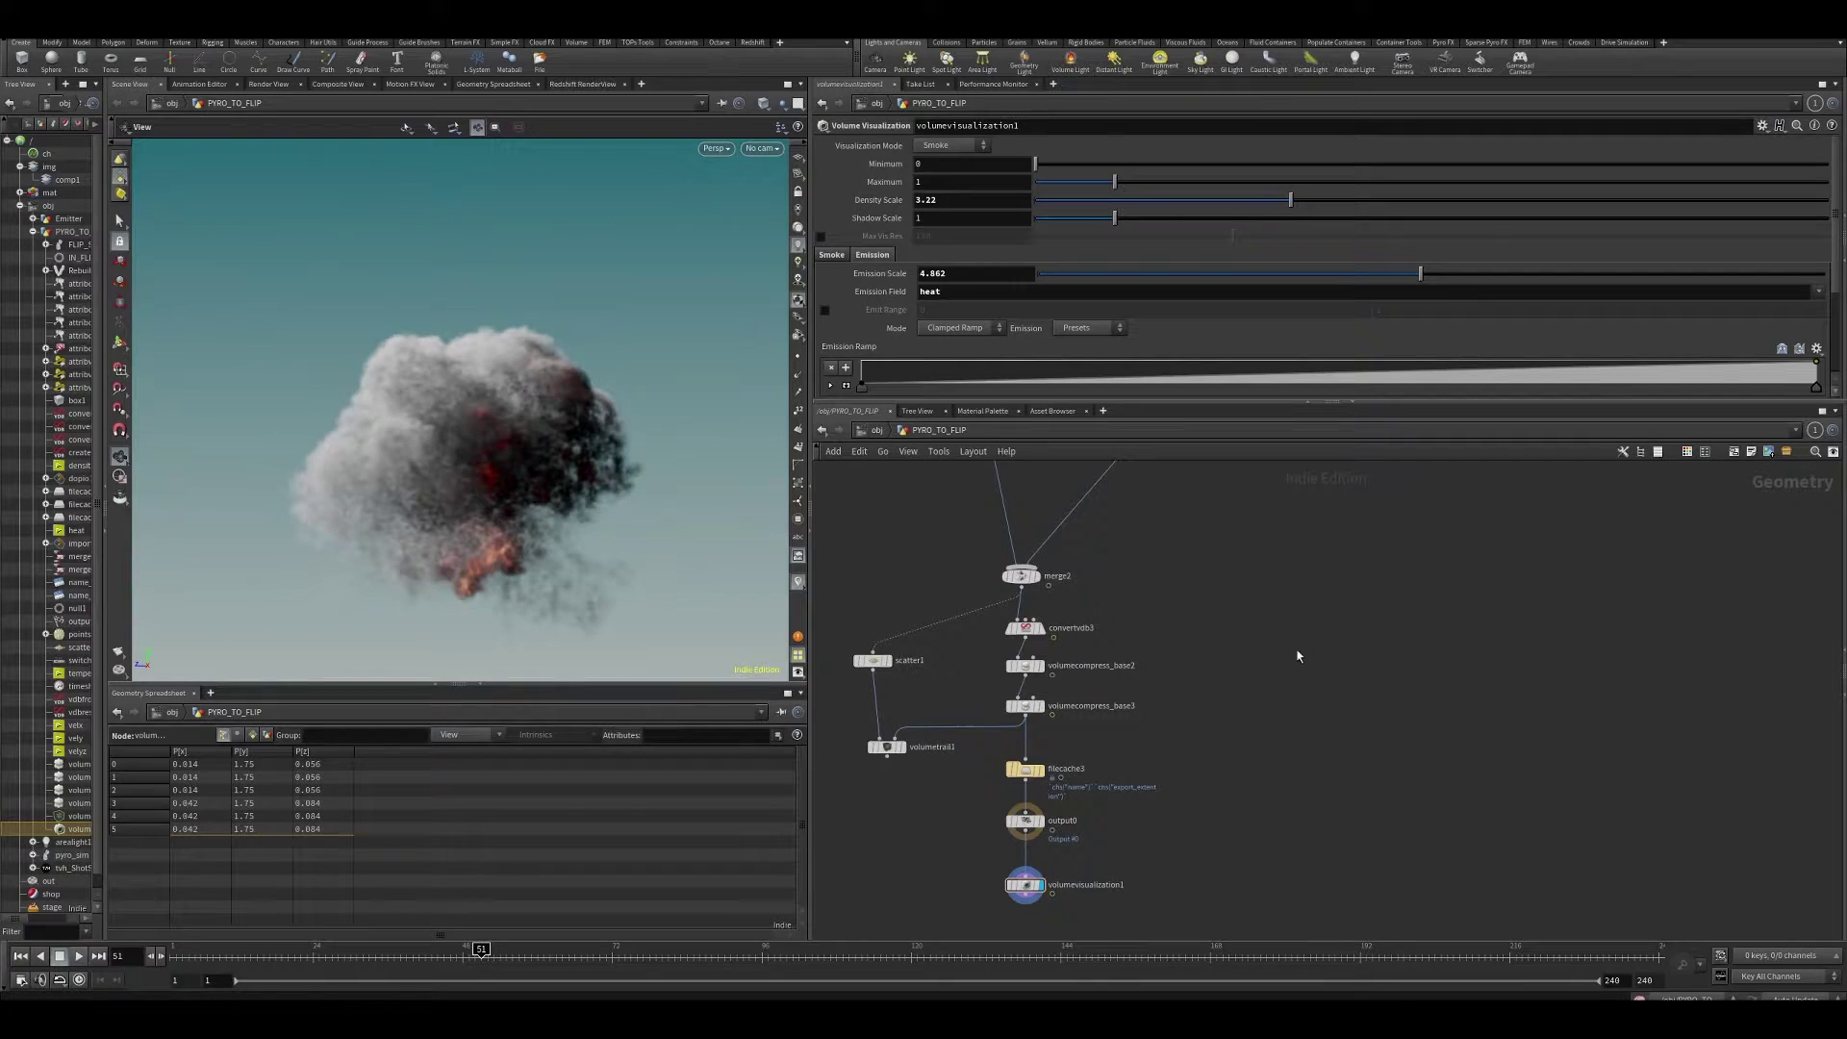
- Go to frame 50 and display the points from the attribdelete1 node
middle_drag(1299, 655, 1175, 893)
middle_drag(1243, 660, 1111, 890)
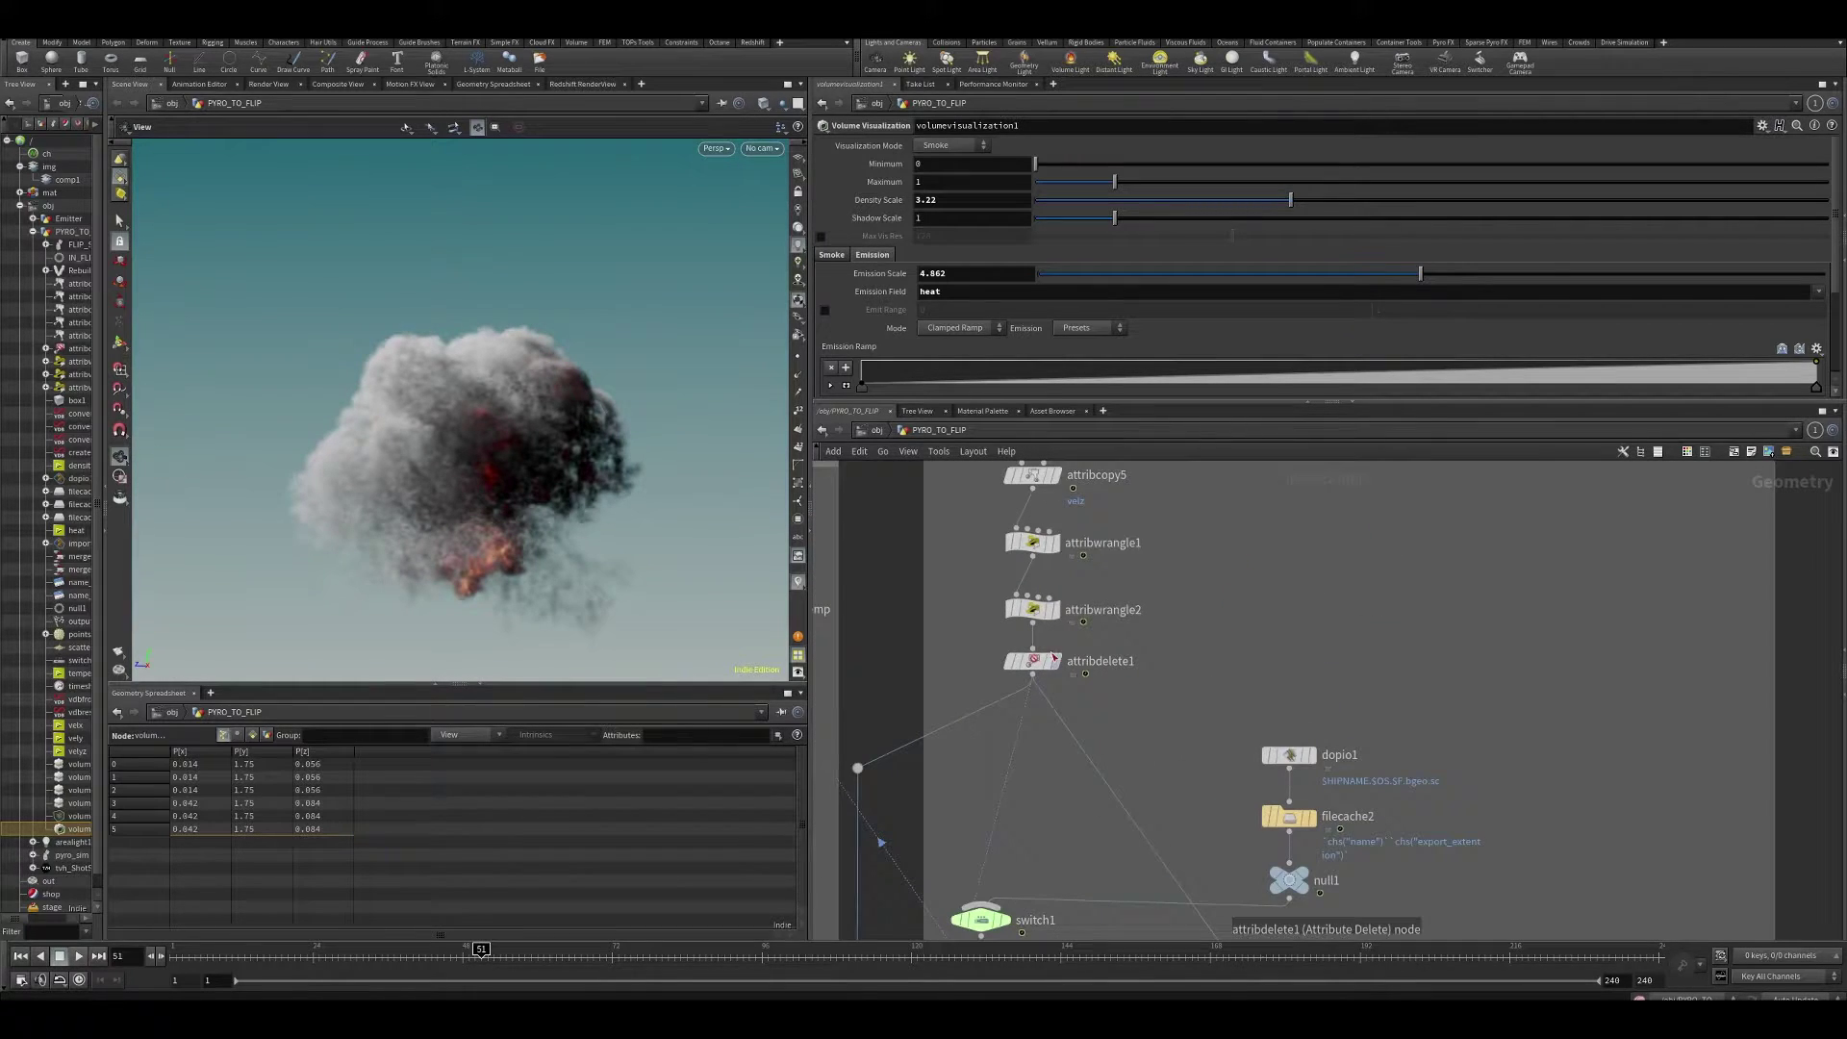
middle_drag(1100, 713, 1080, 644)
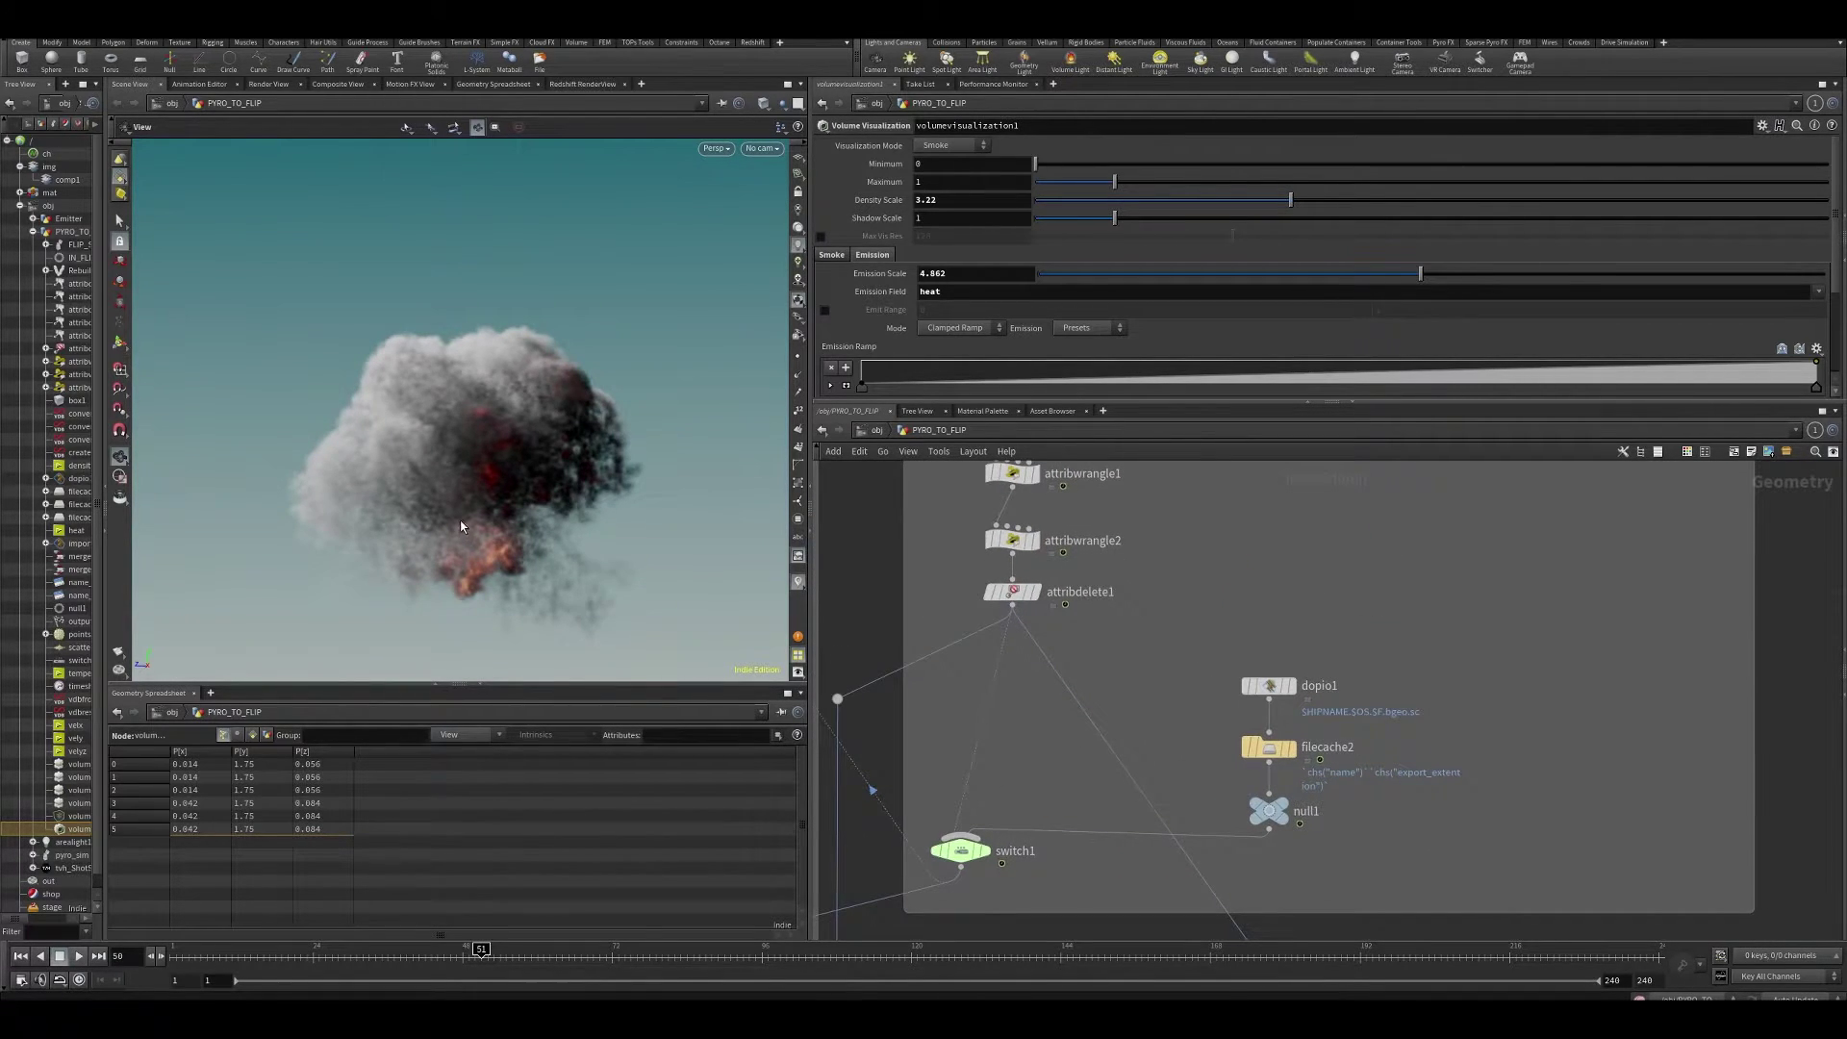
key(Left)
mouse_move(1042, 563)
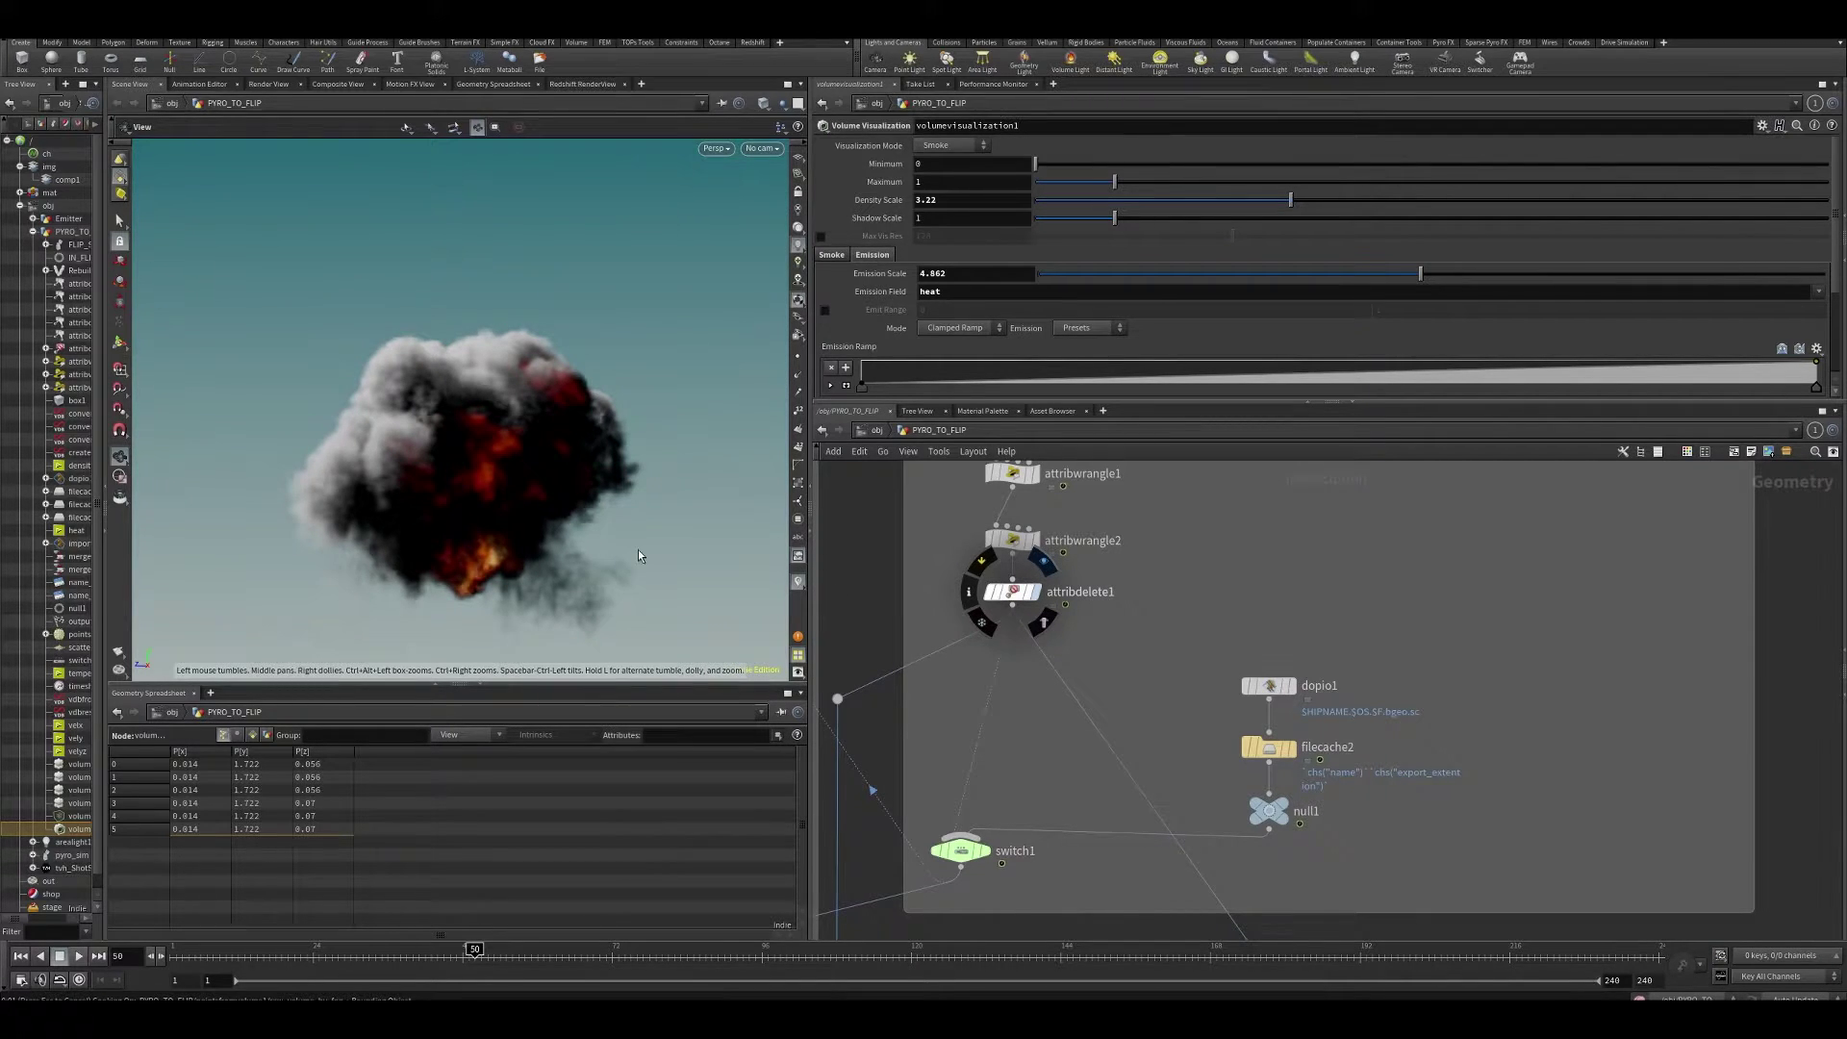
- Compare the node information of attribdelete1 with that of null1, checking their point counts and attributes
middle_click(1020, 594)
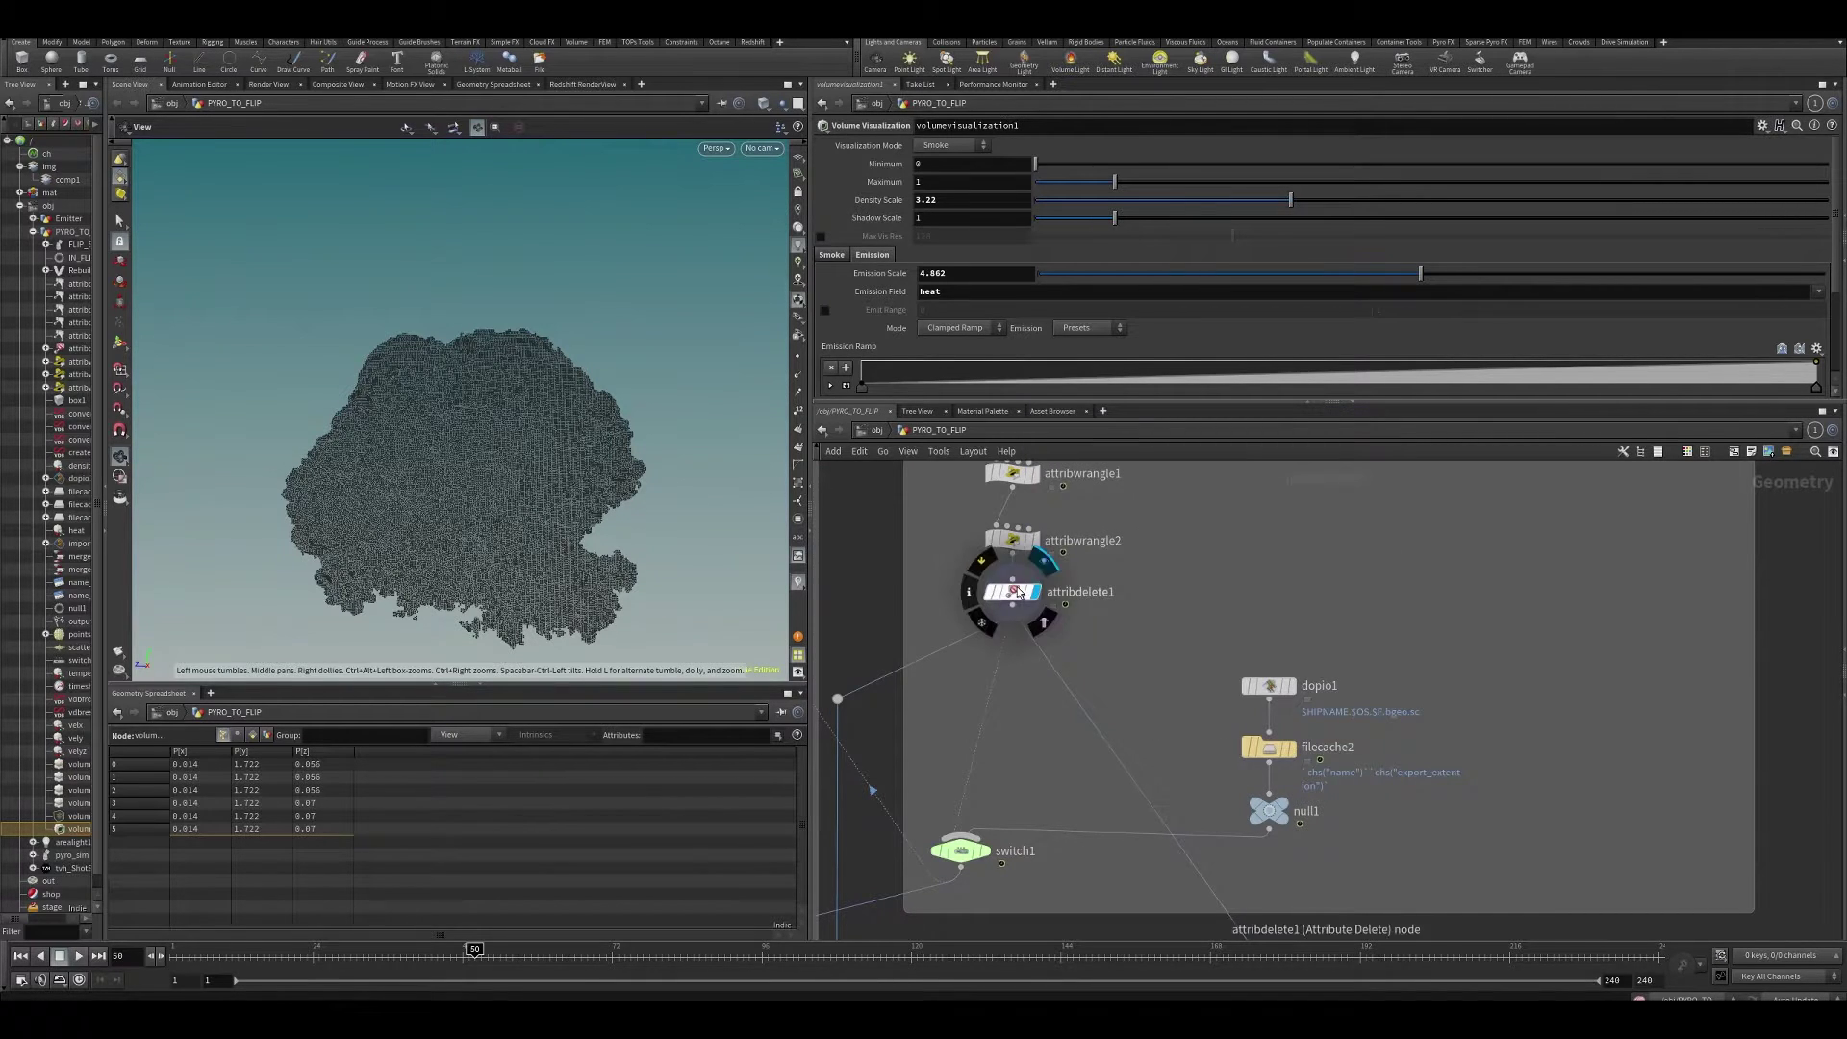
middle_click(1020, 593)
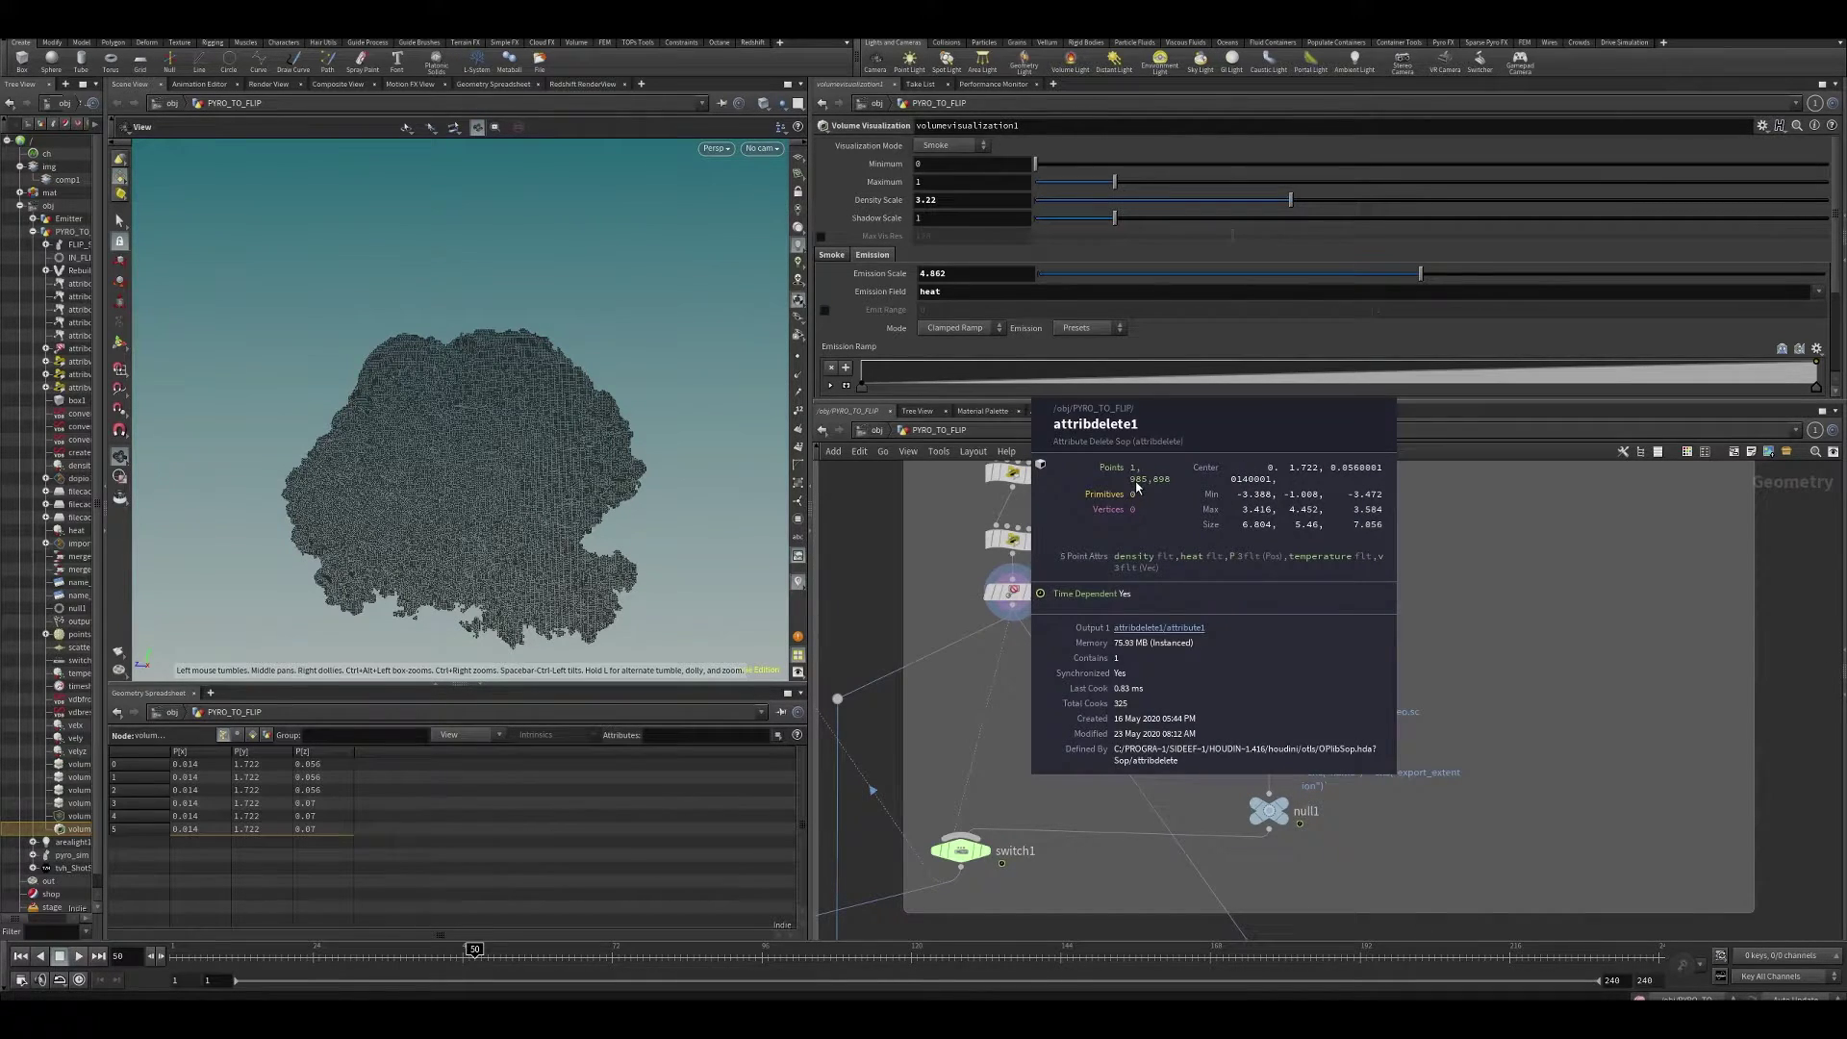
middle_click(1268, 813)
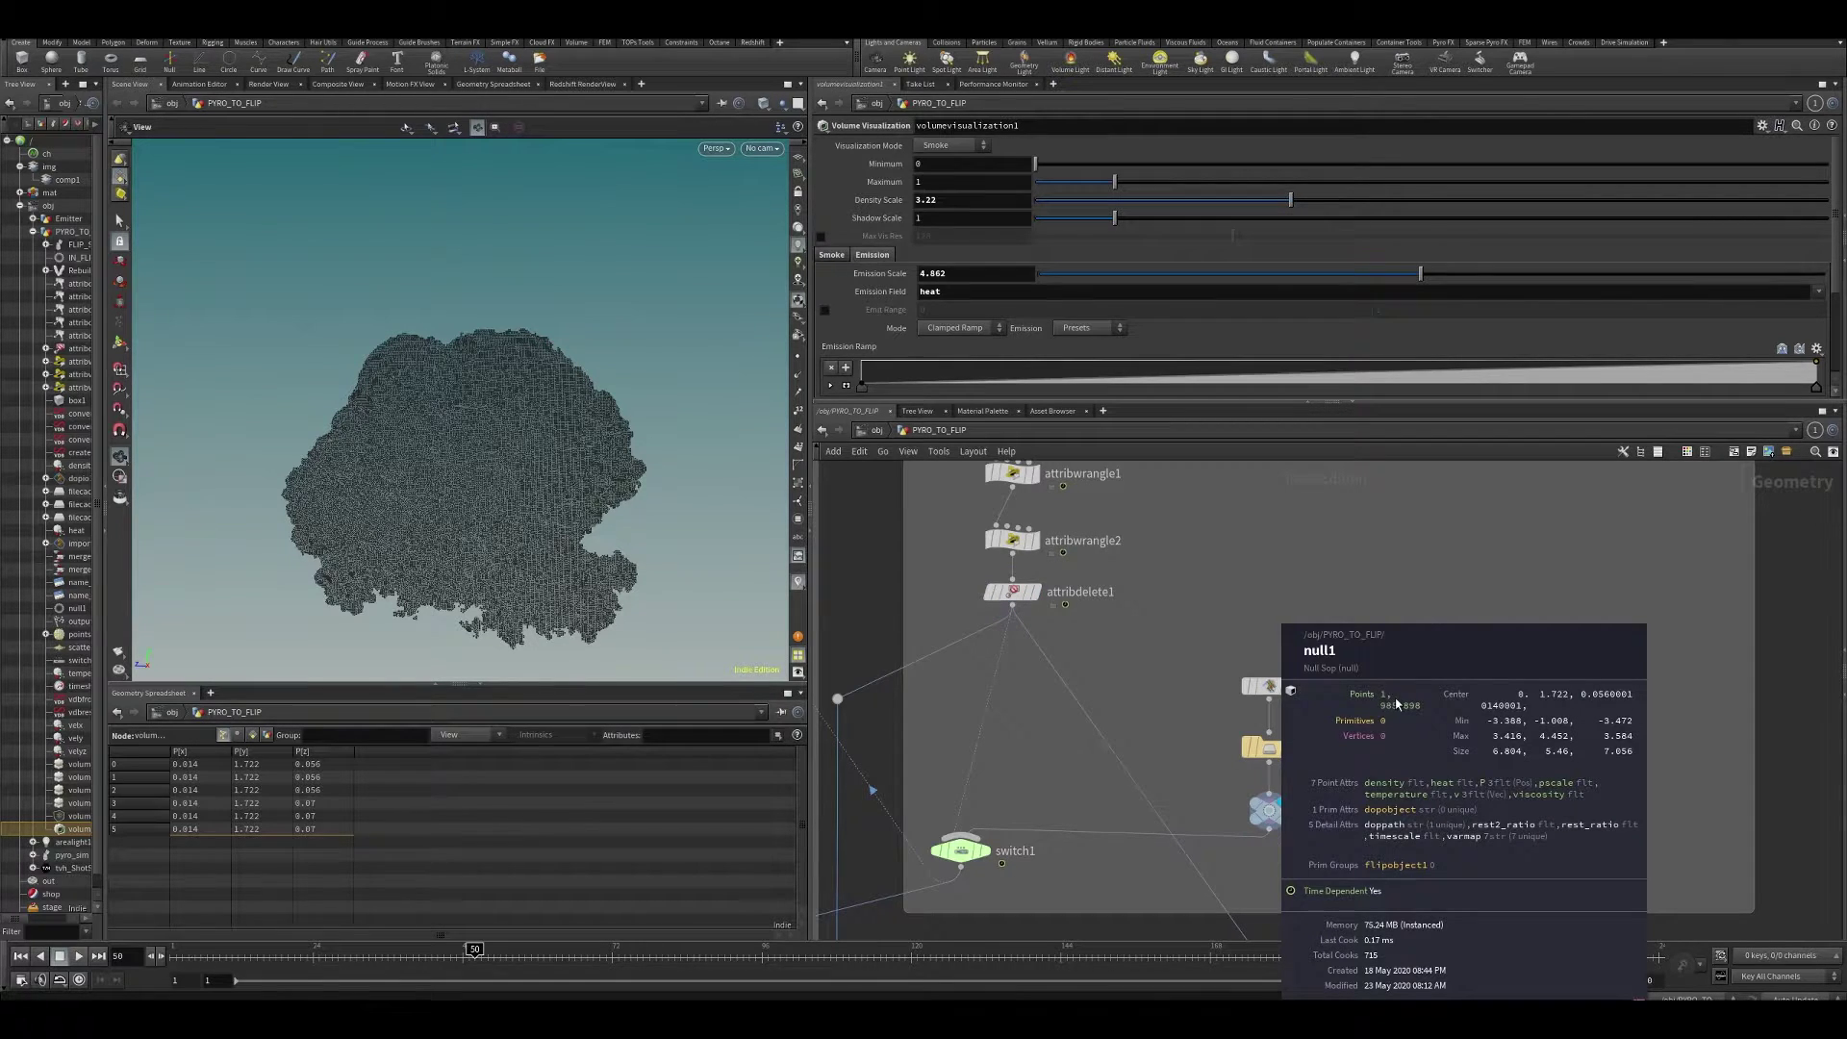
- Select null1 and inspect its node information at frame 51
click(1268, 811)
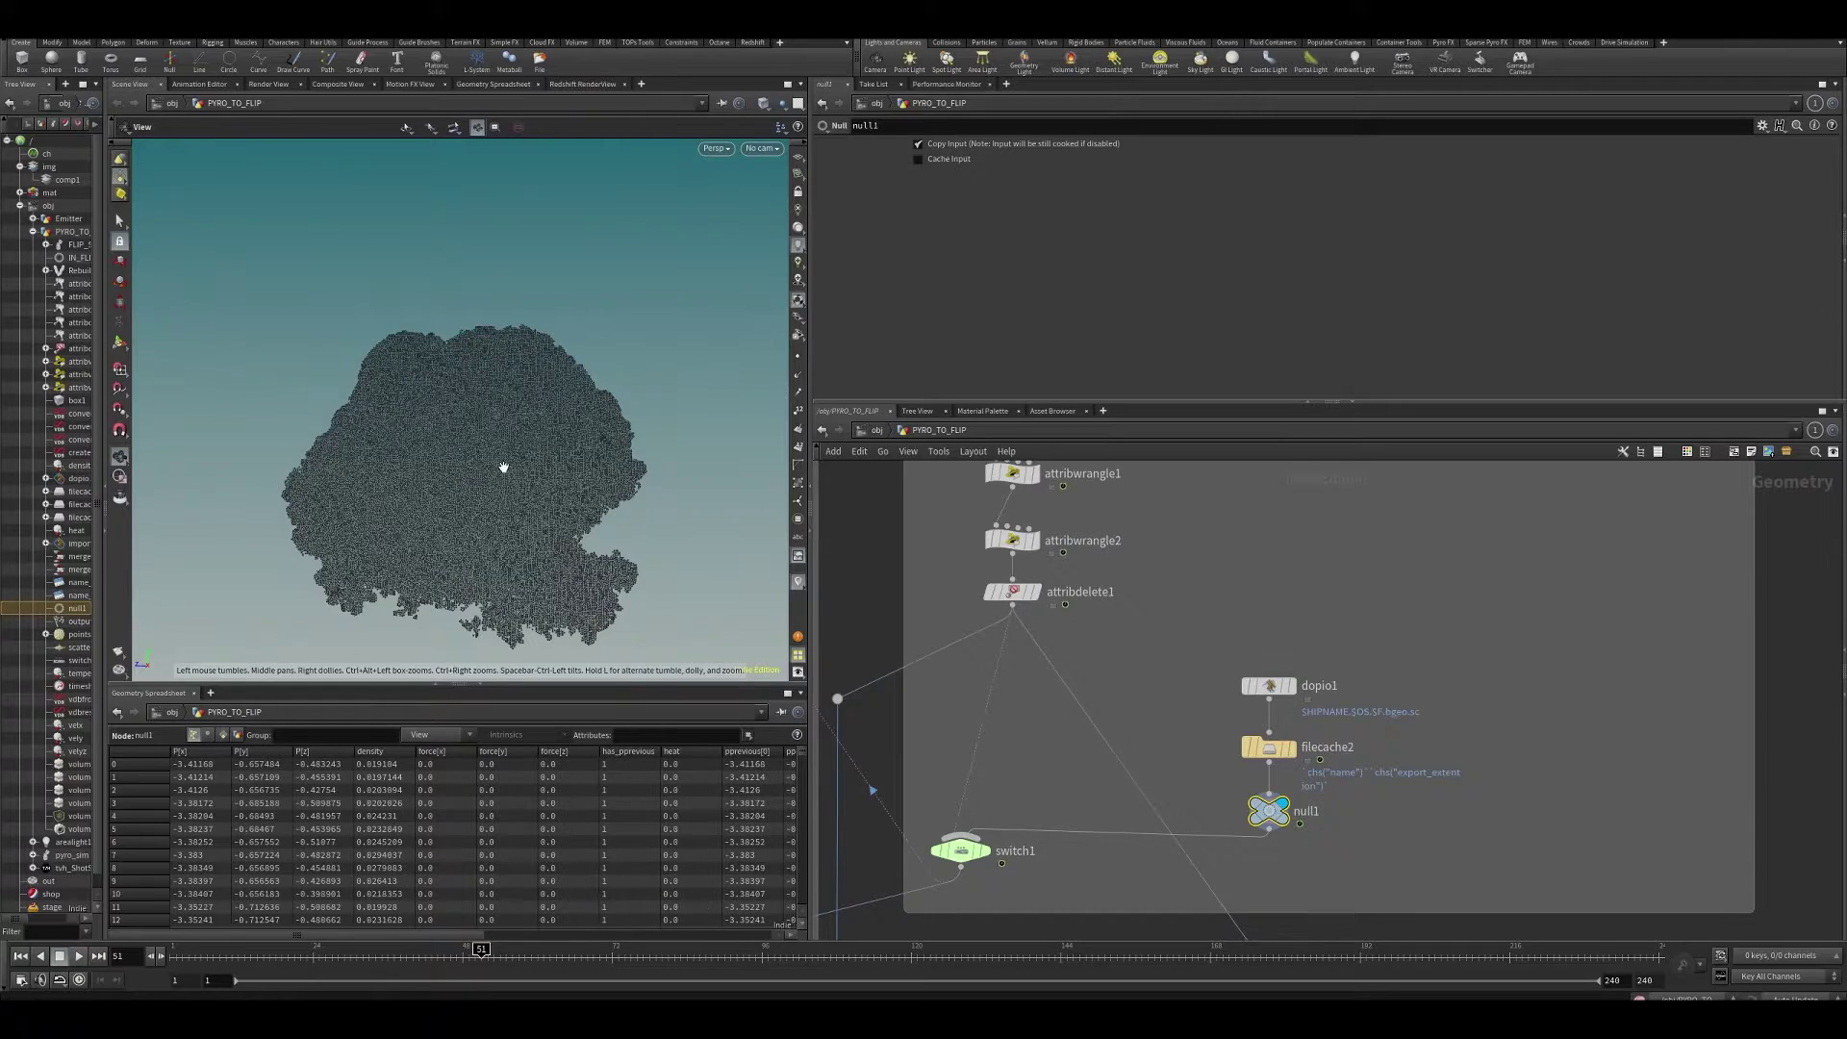
middle_click(1277, 811)
middle_click(1266, 816)
middle_click(1268, 814)
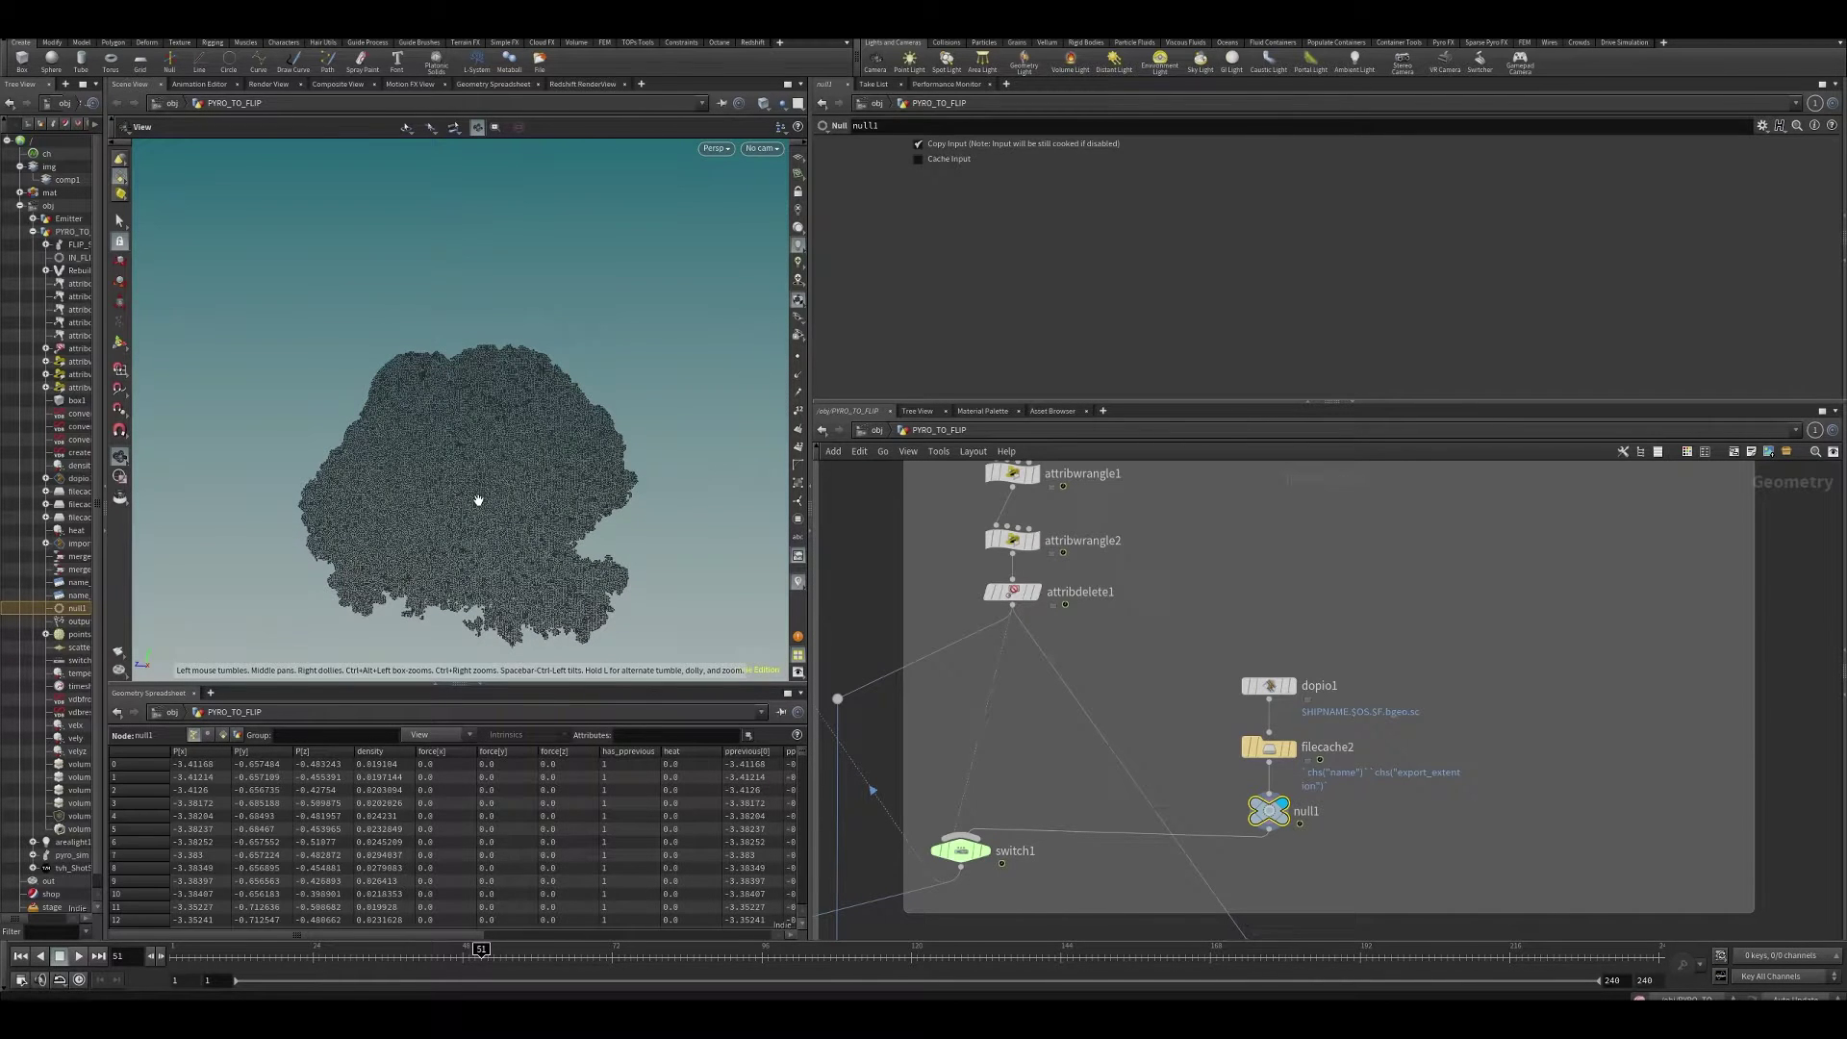
- Step back and forth between frames 50 and 51 to compare the particles, checking null1's information at frame 51
key(Left)
key(Right)
key(Left)
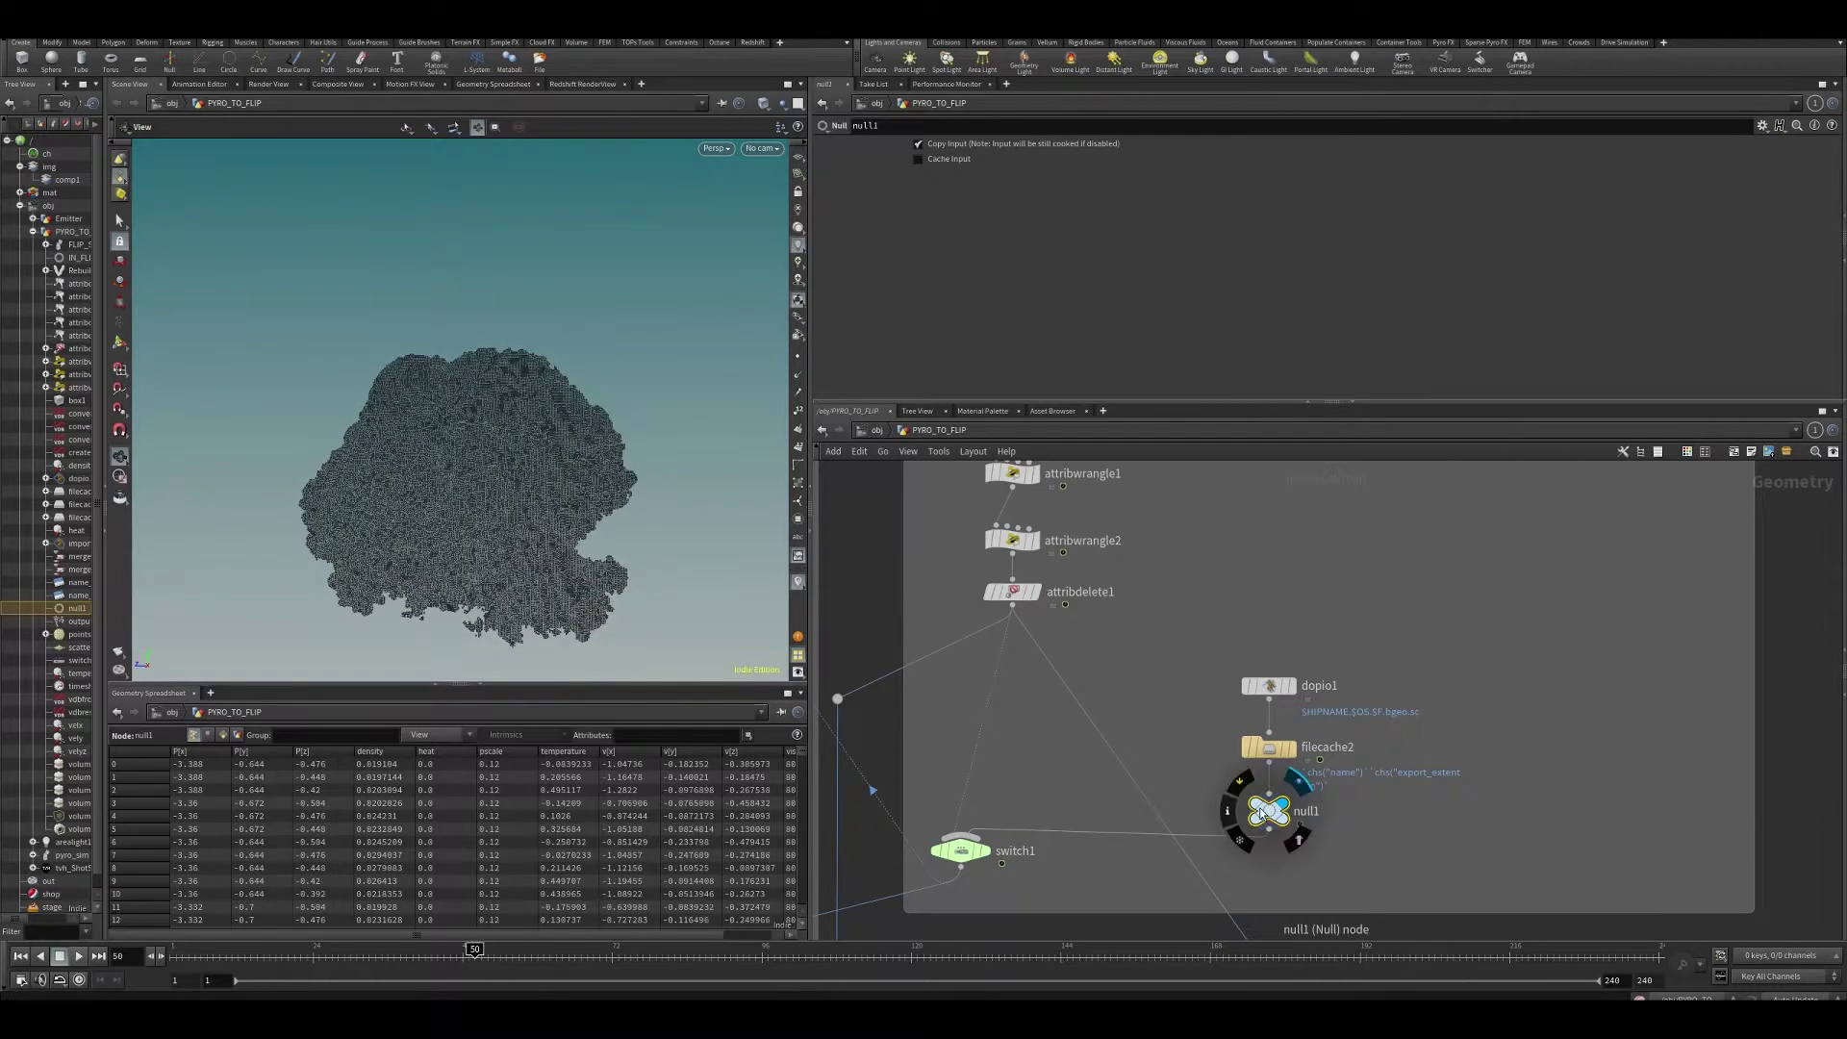
key(Right)
key(Left)
key(Right)
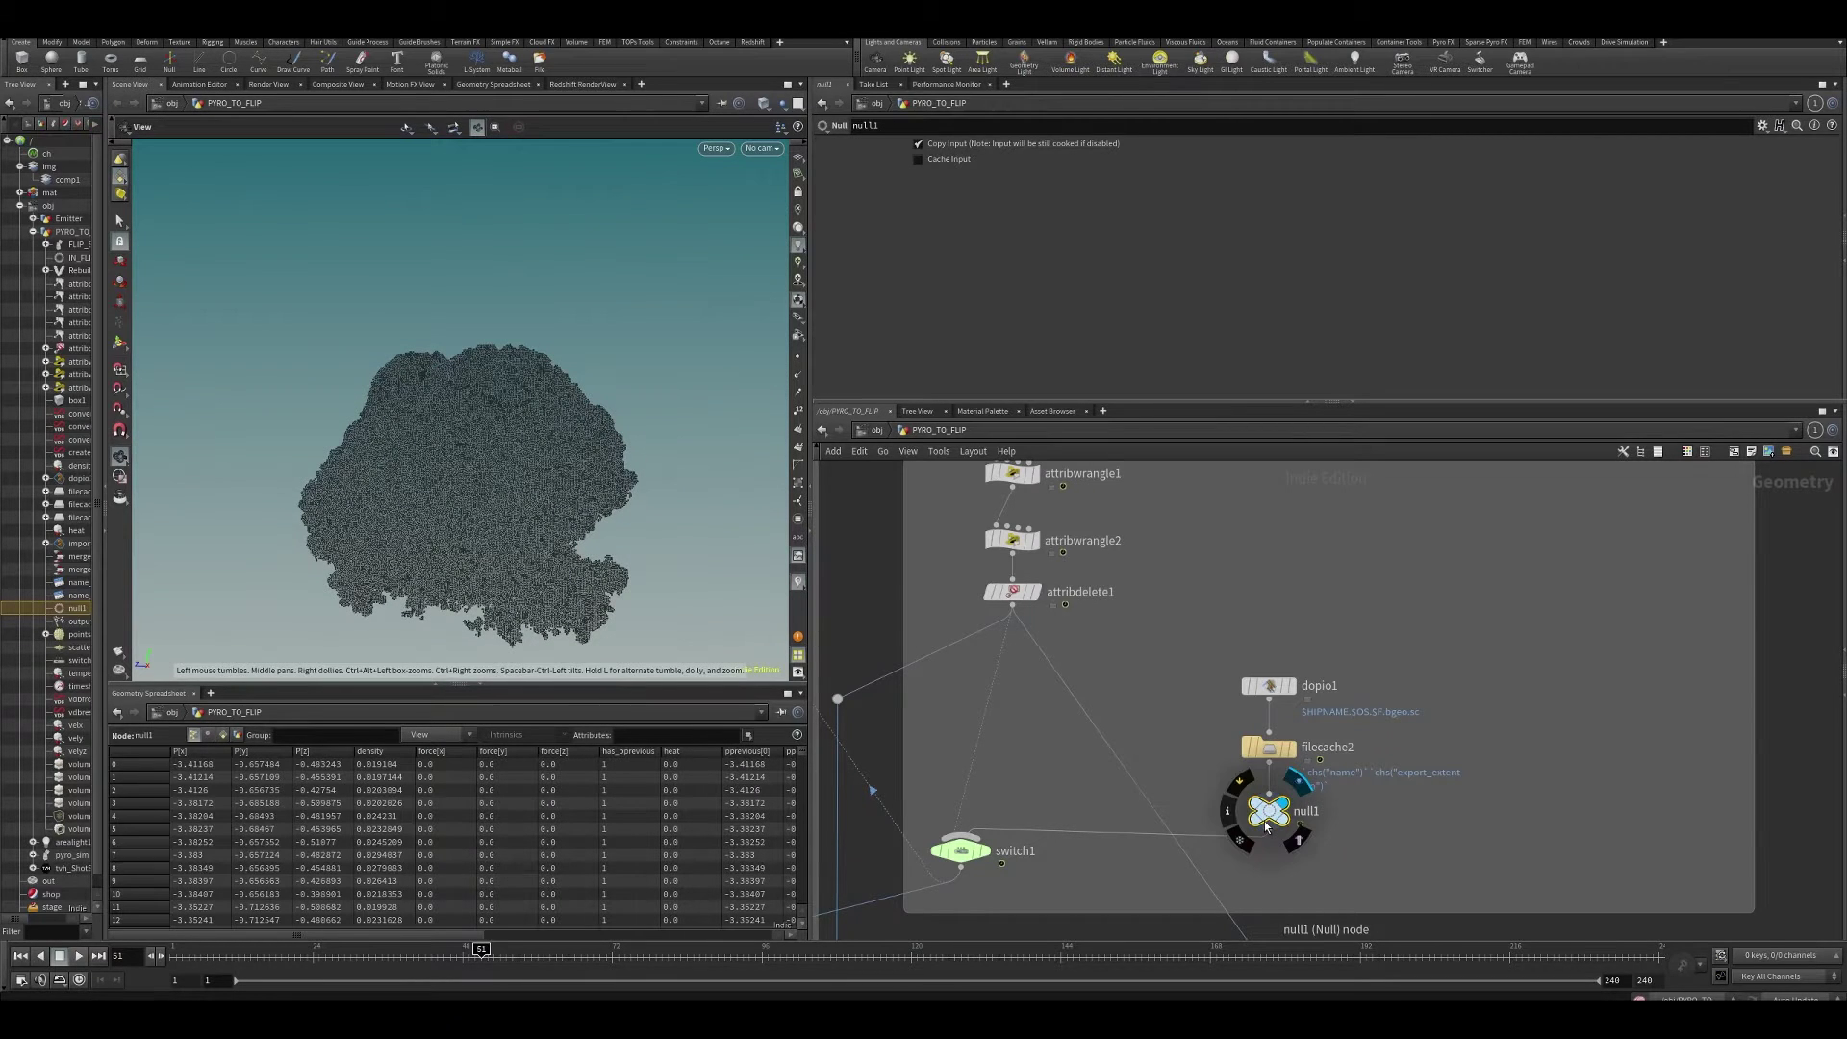
middle_click(1267, 818)
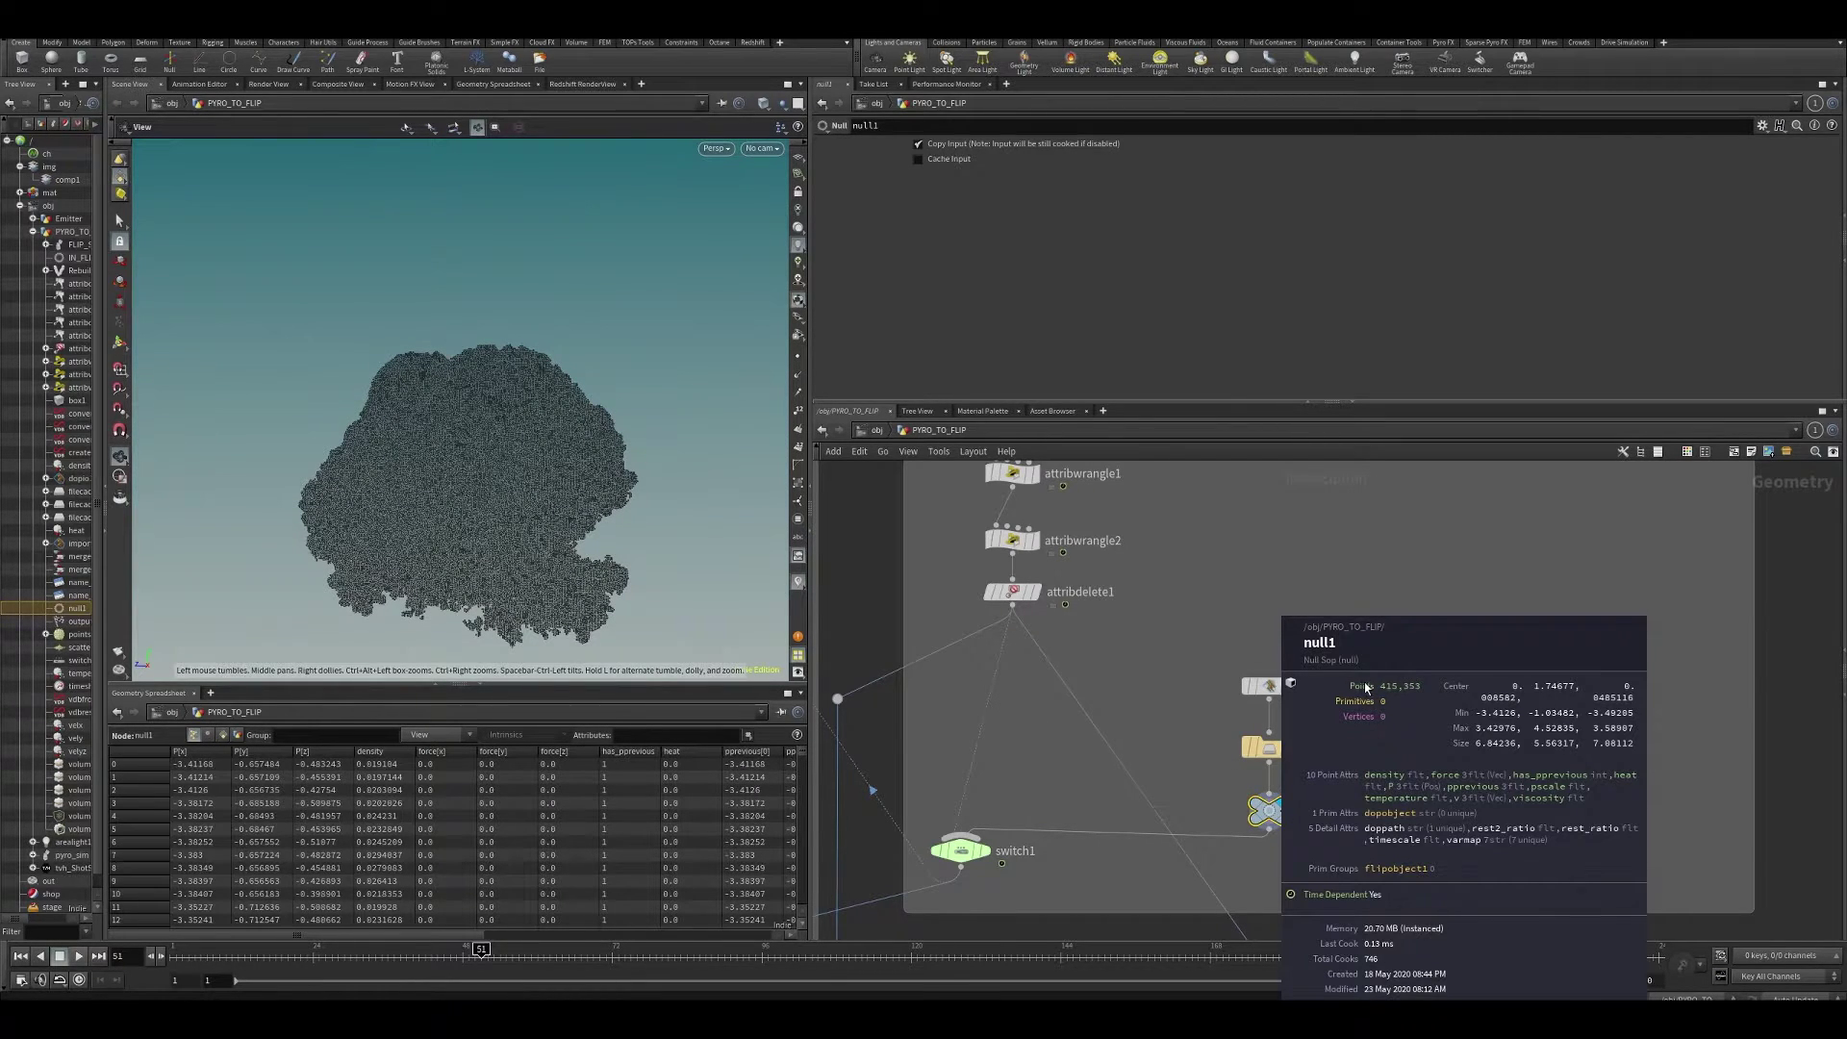
- Compare null1's point count and attributes at frame 50 with those at frame 51
key(Left)
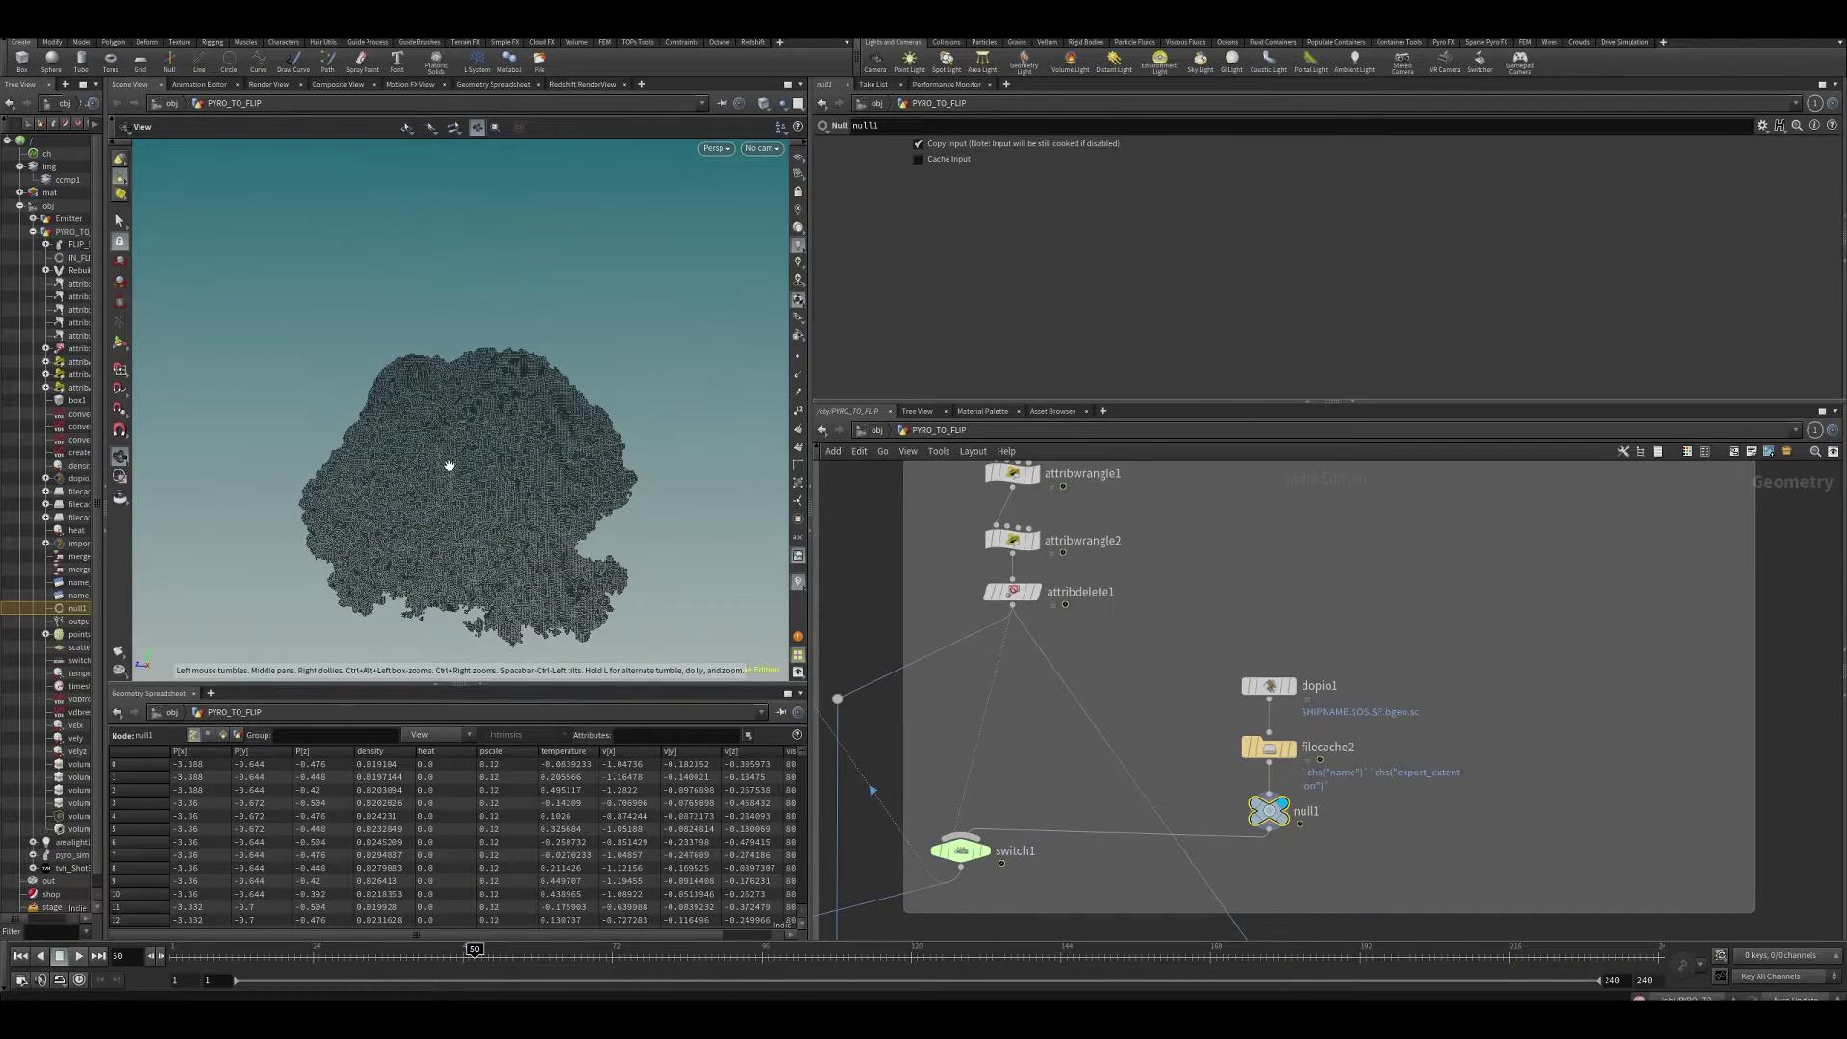
key(Right)
middle_click(1255, 818)
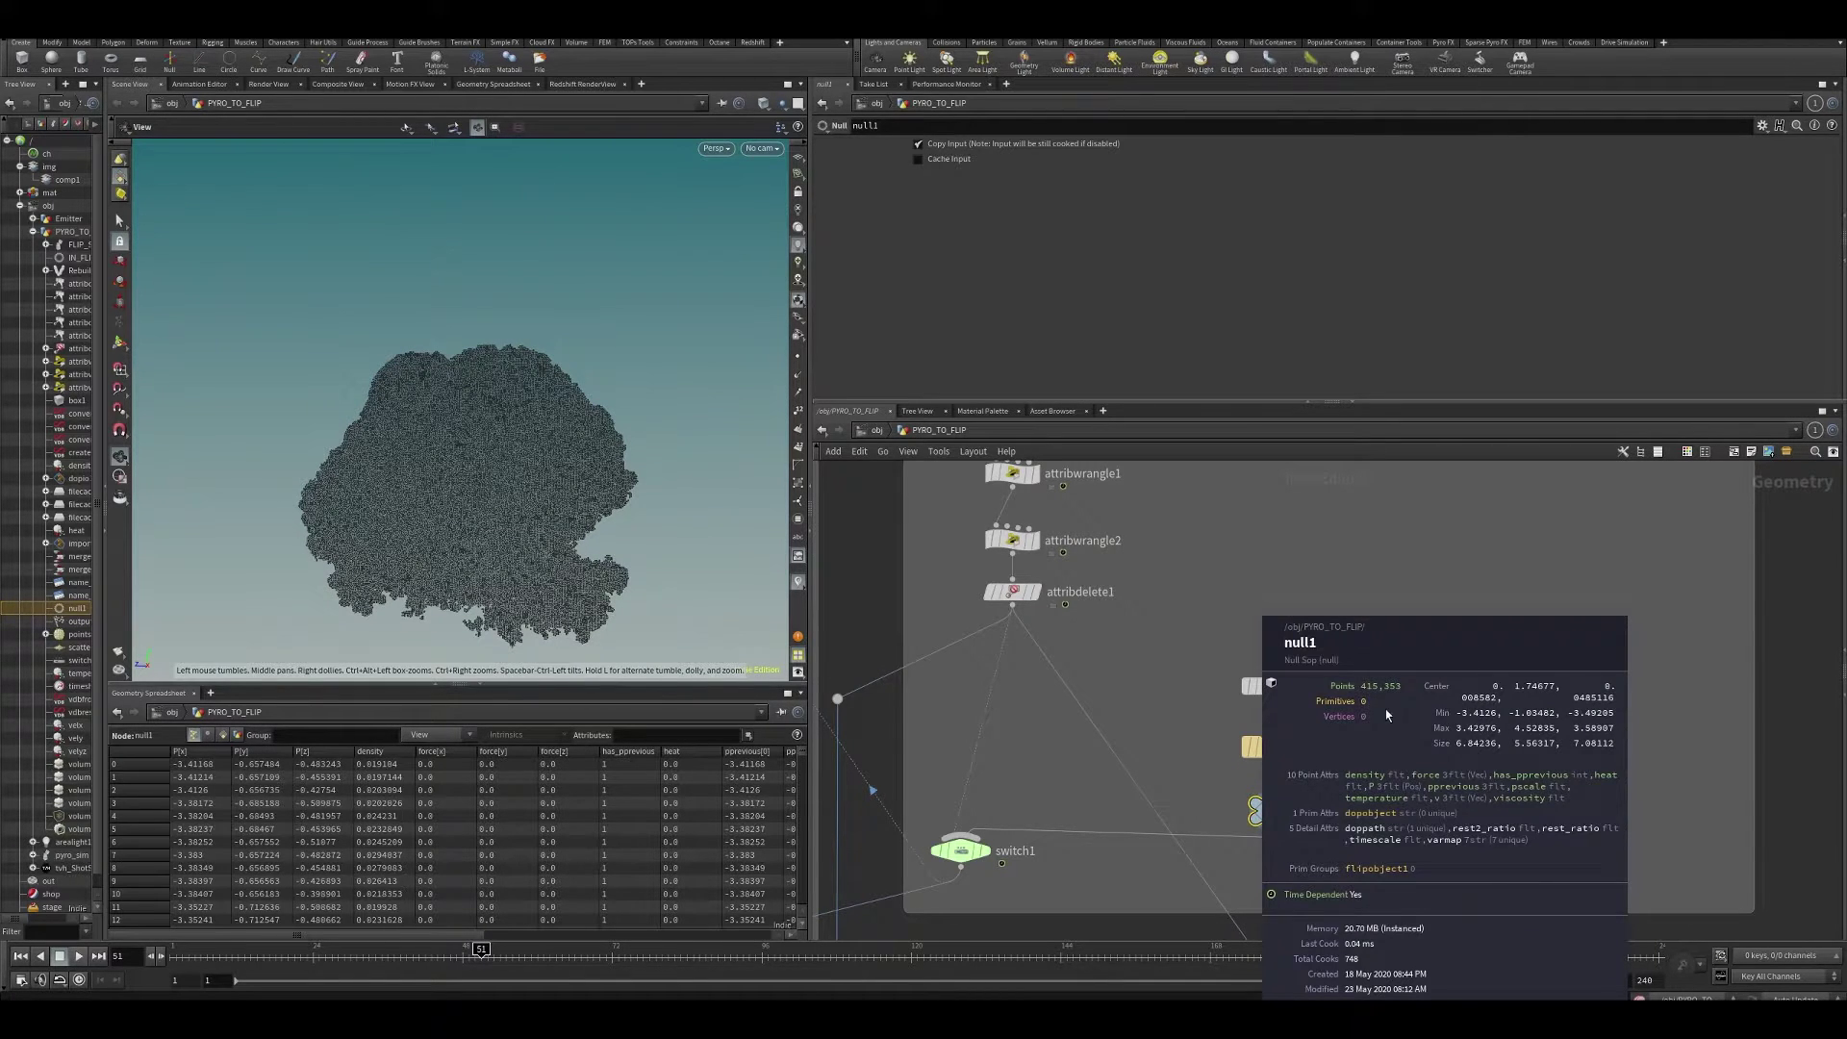
key(Left)
key(Right)
key(Left)
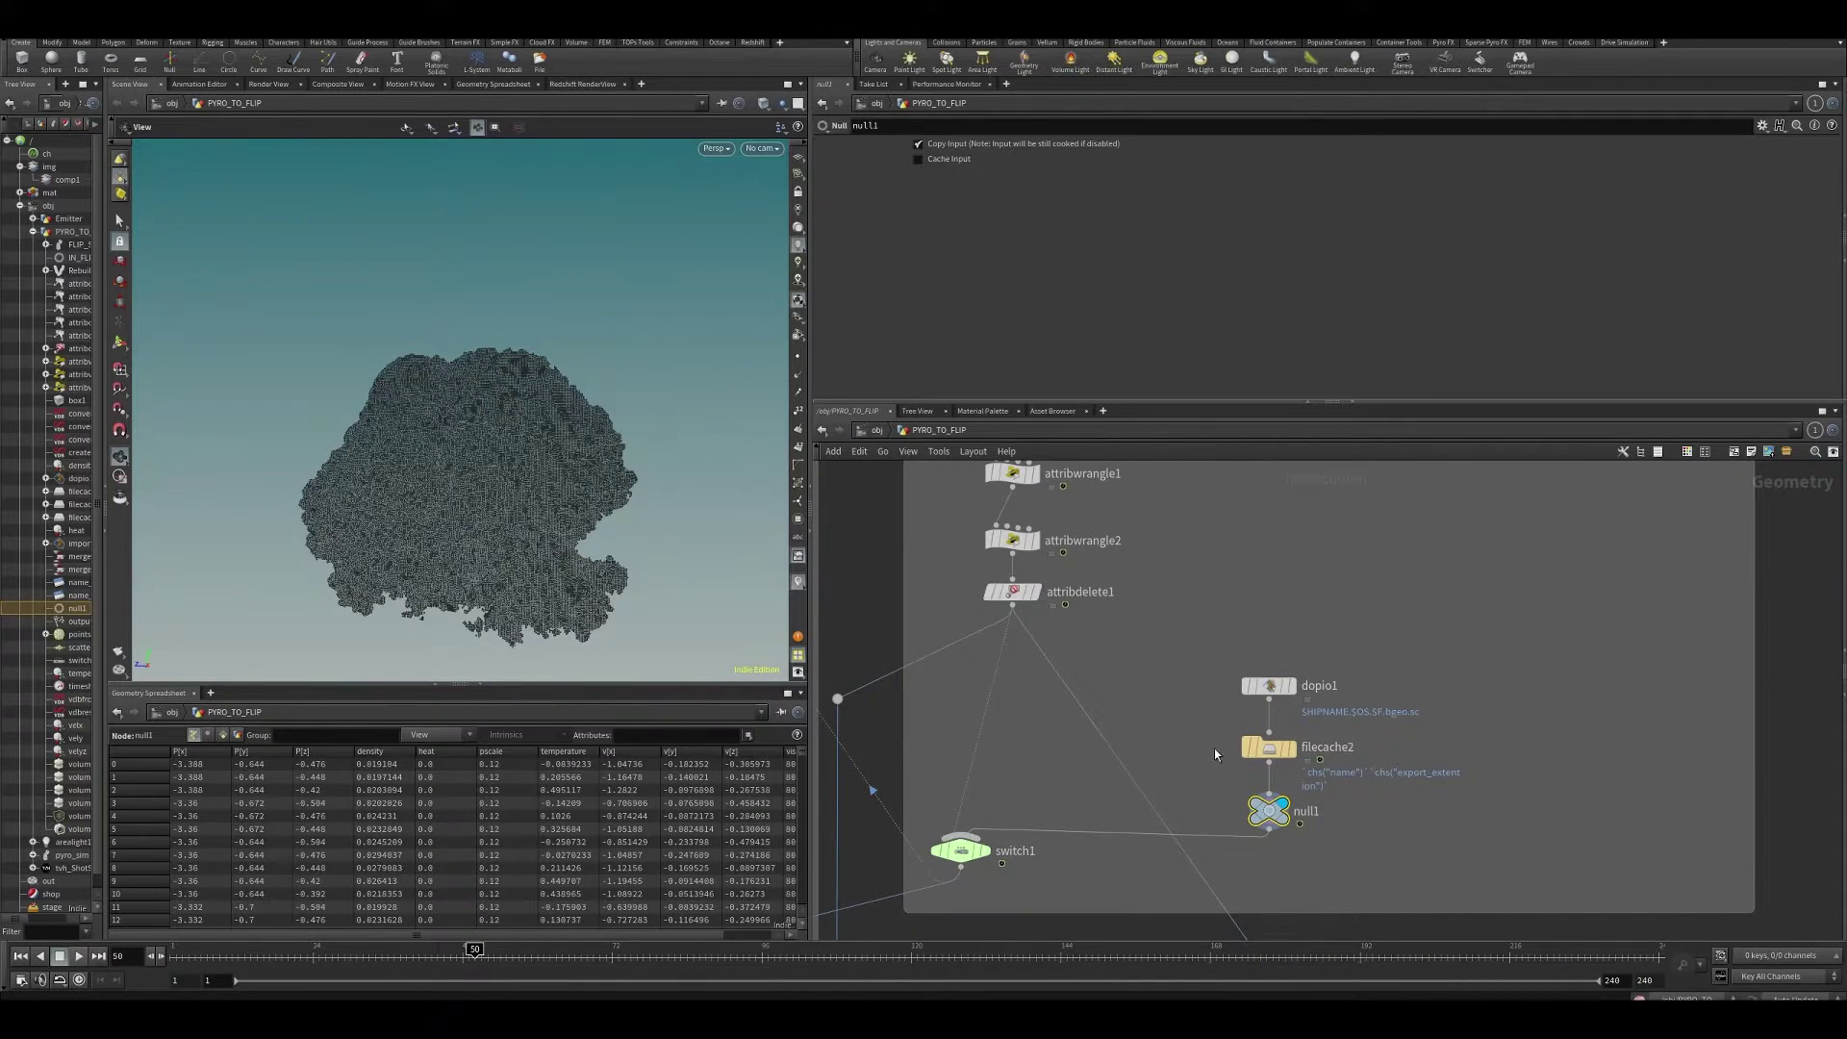
middle_click(1271, 808)
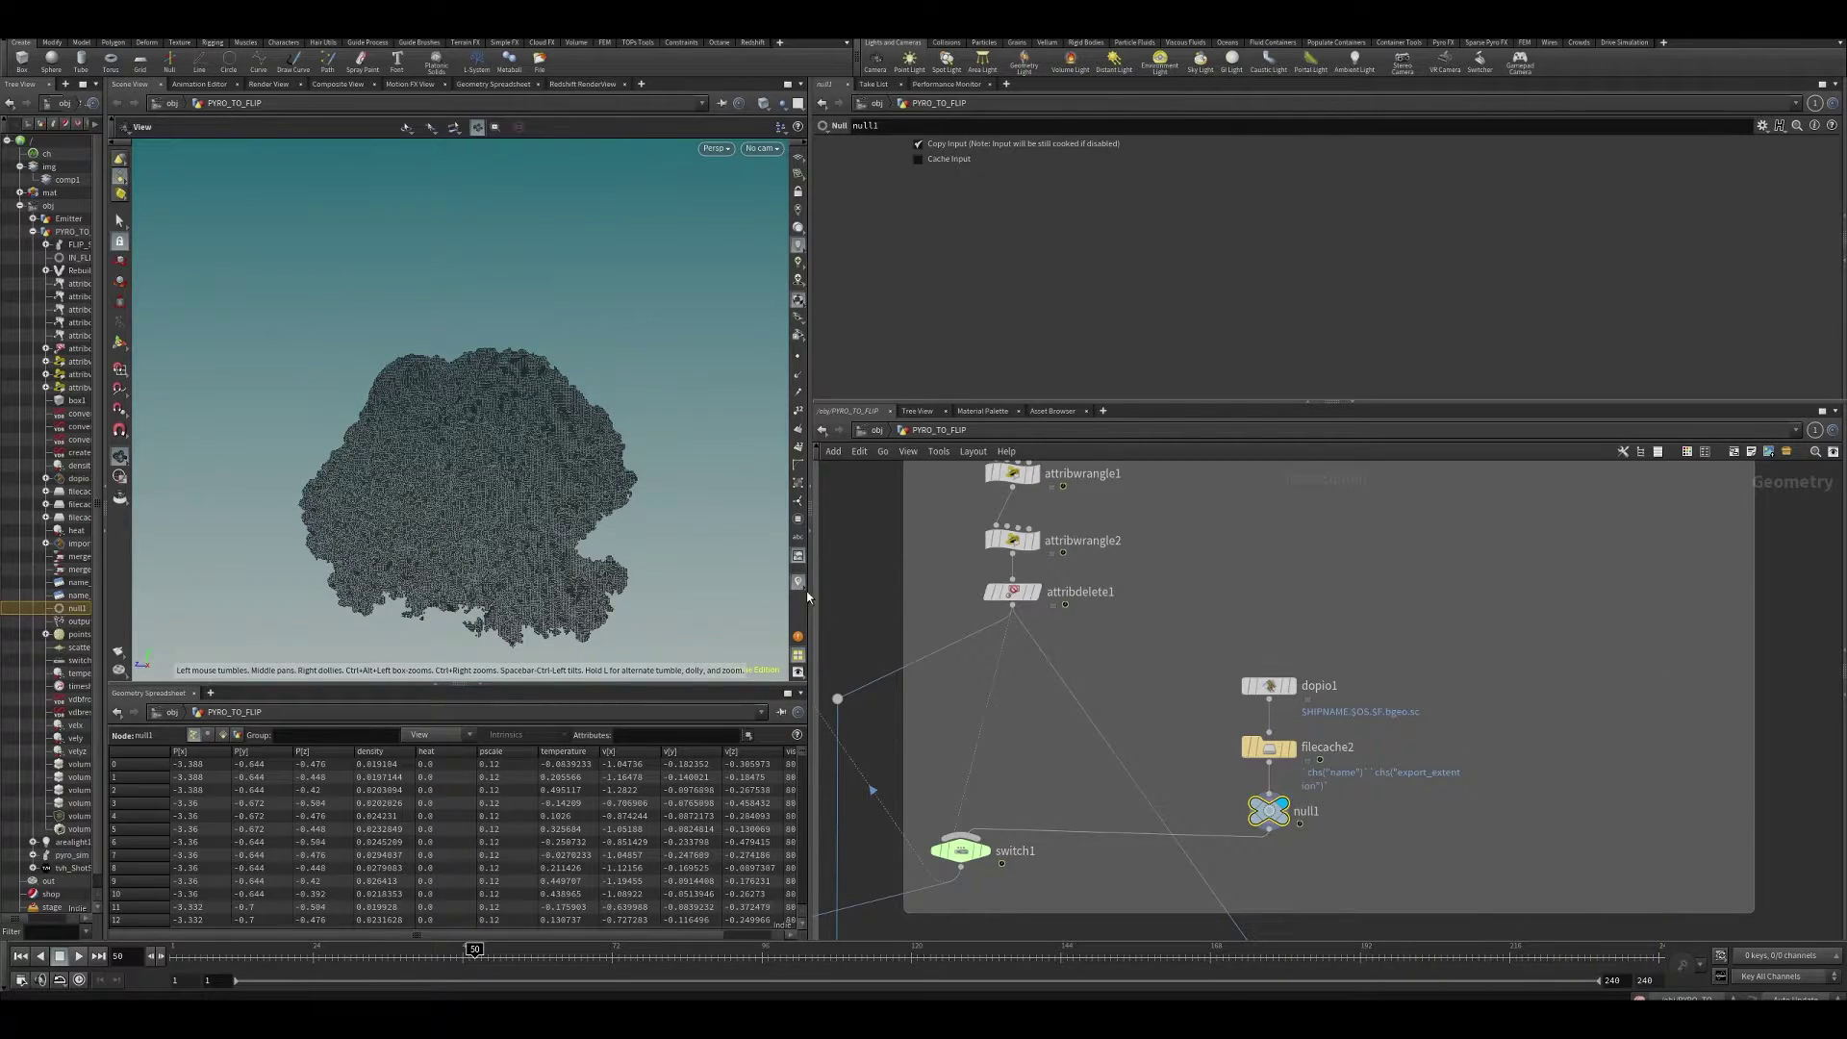
key(Right)
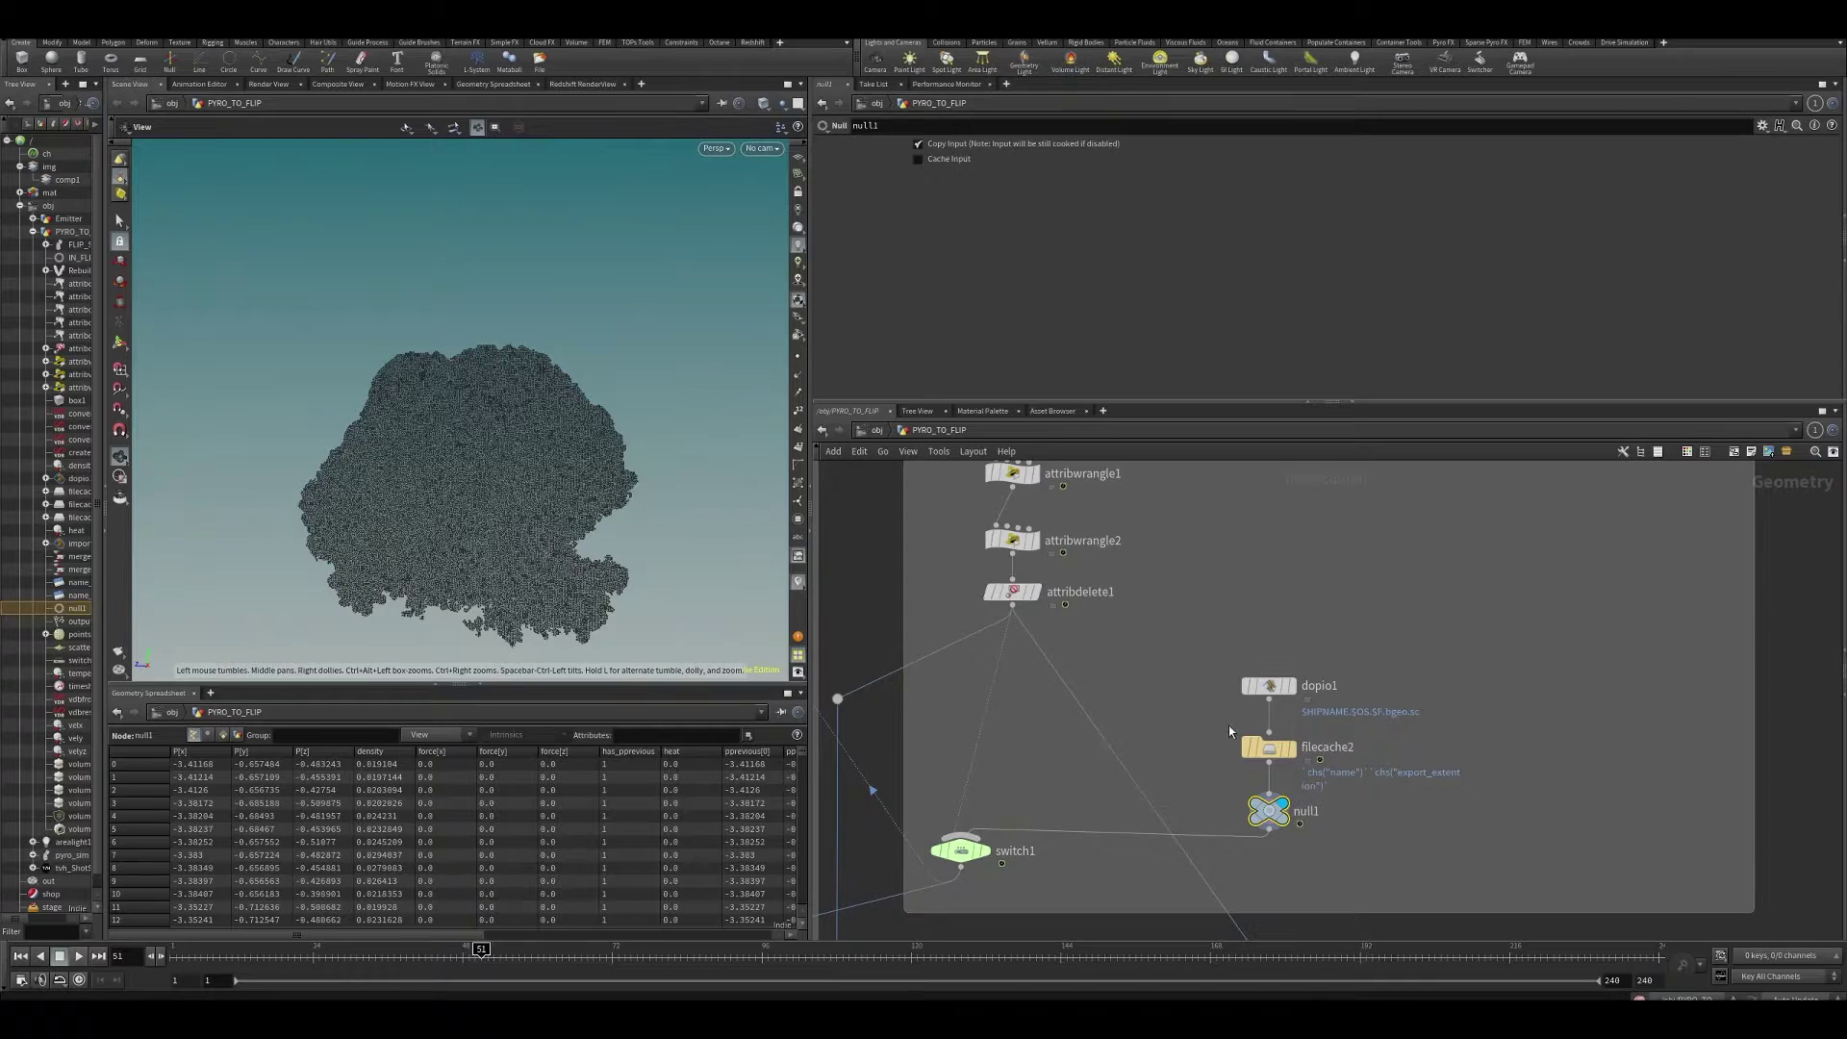
middle_click(1269, 811)
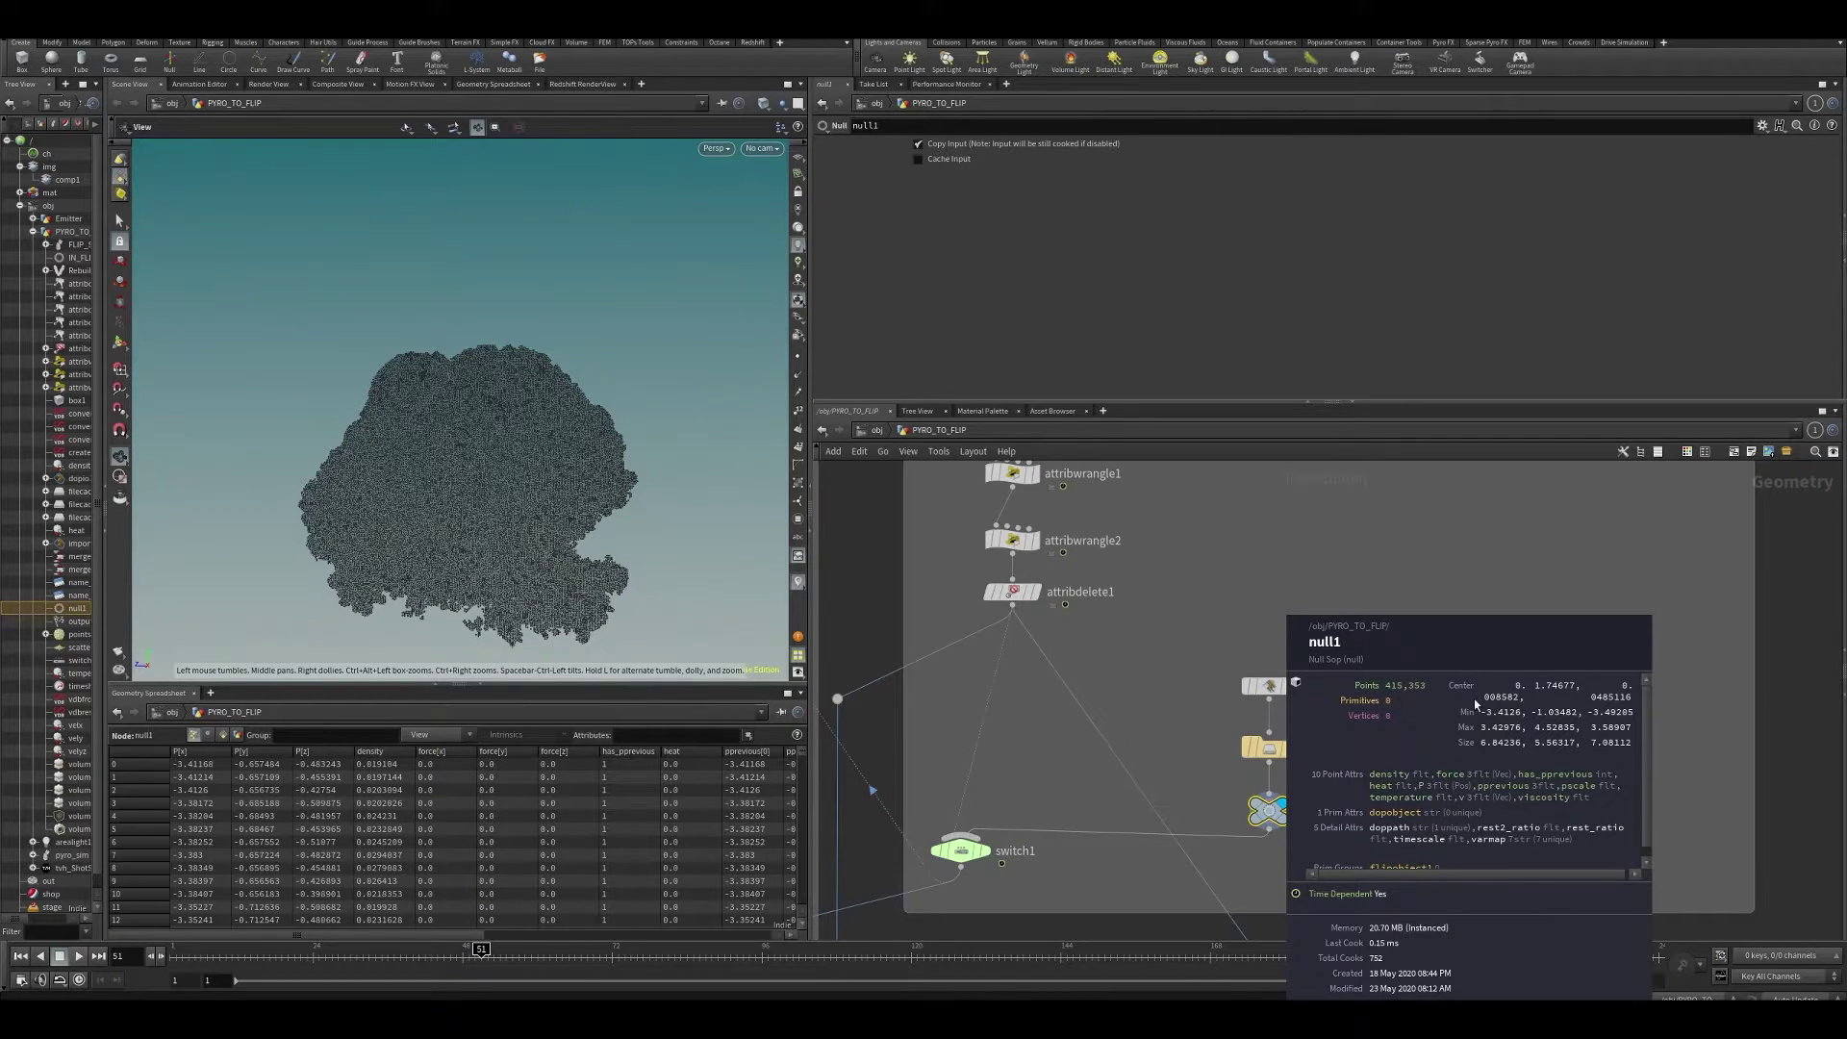
- Switch the scene's update mode to Manual
mouse_move(466, 477)
mouse_down()
mouse_move(490, 449)
mouse_move(459, 474)
mouse_up()
scroll(1012, 630, down, 5)
middle_drag(1047, 633, 1255, 523)
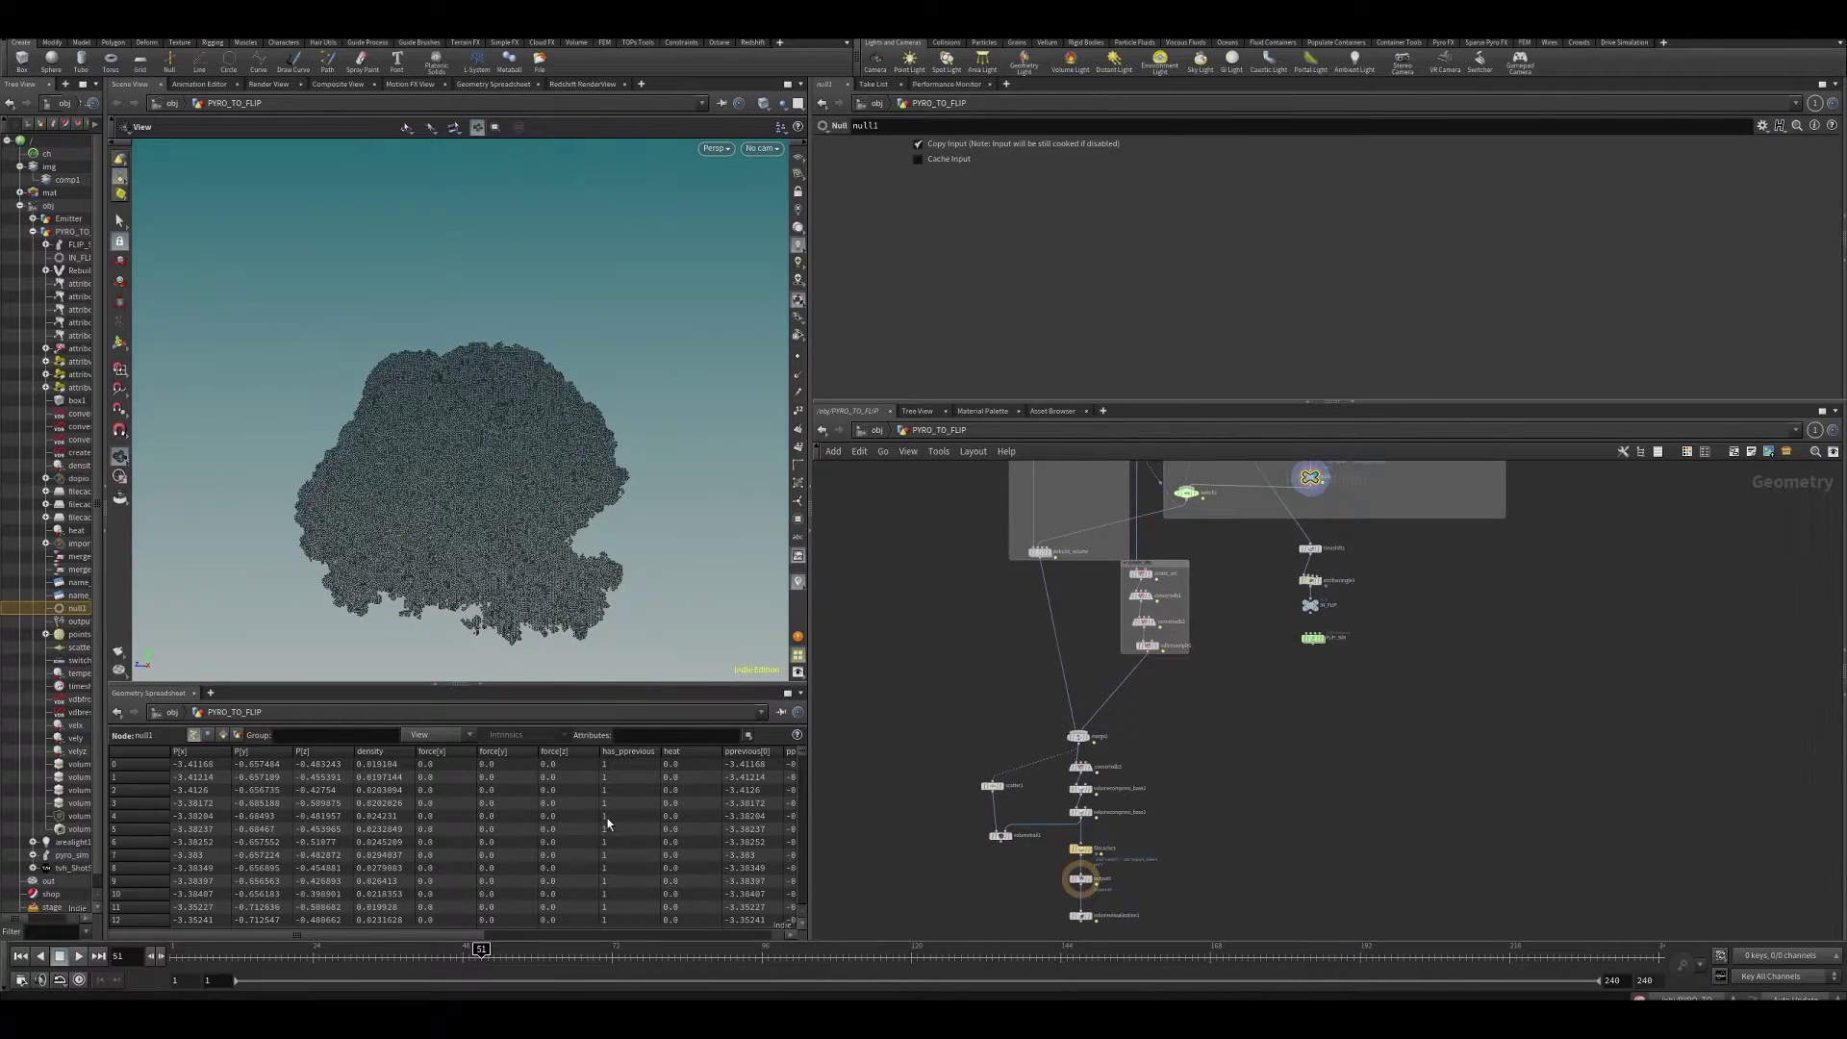
scroll(1331, 678, up, 4)
click(1791, 999)
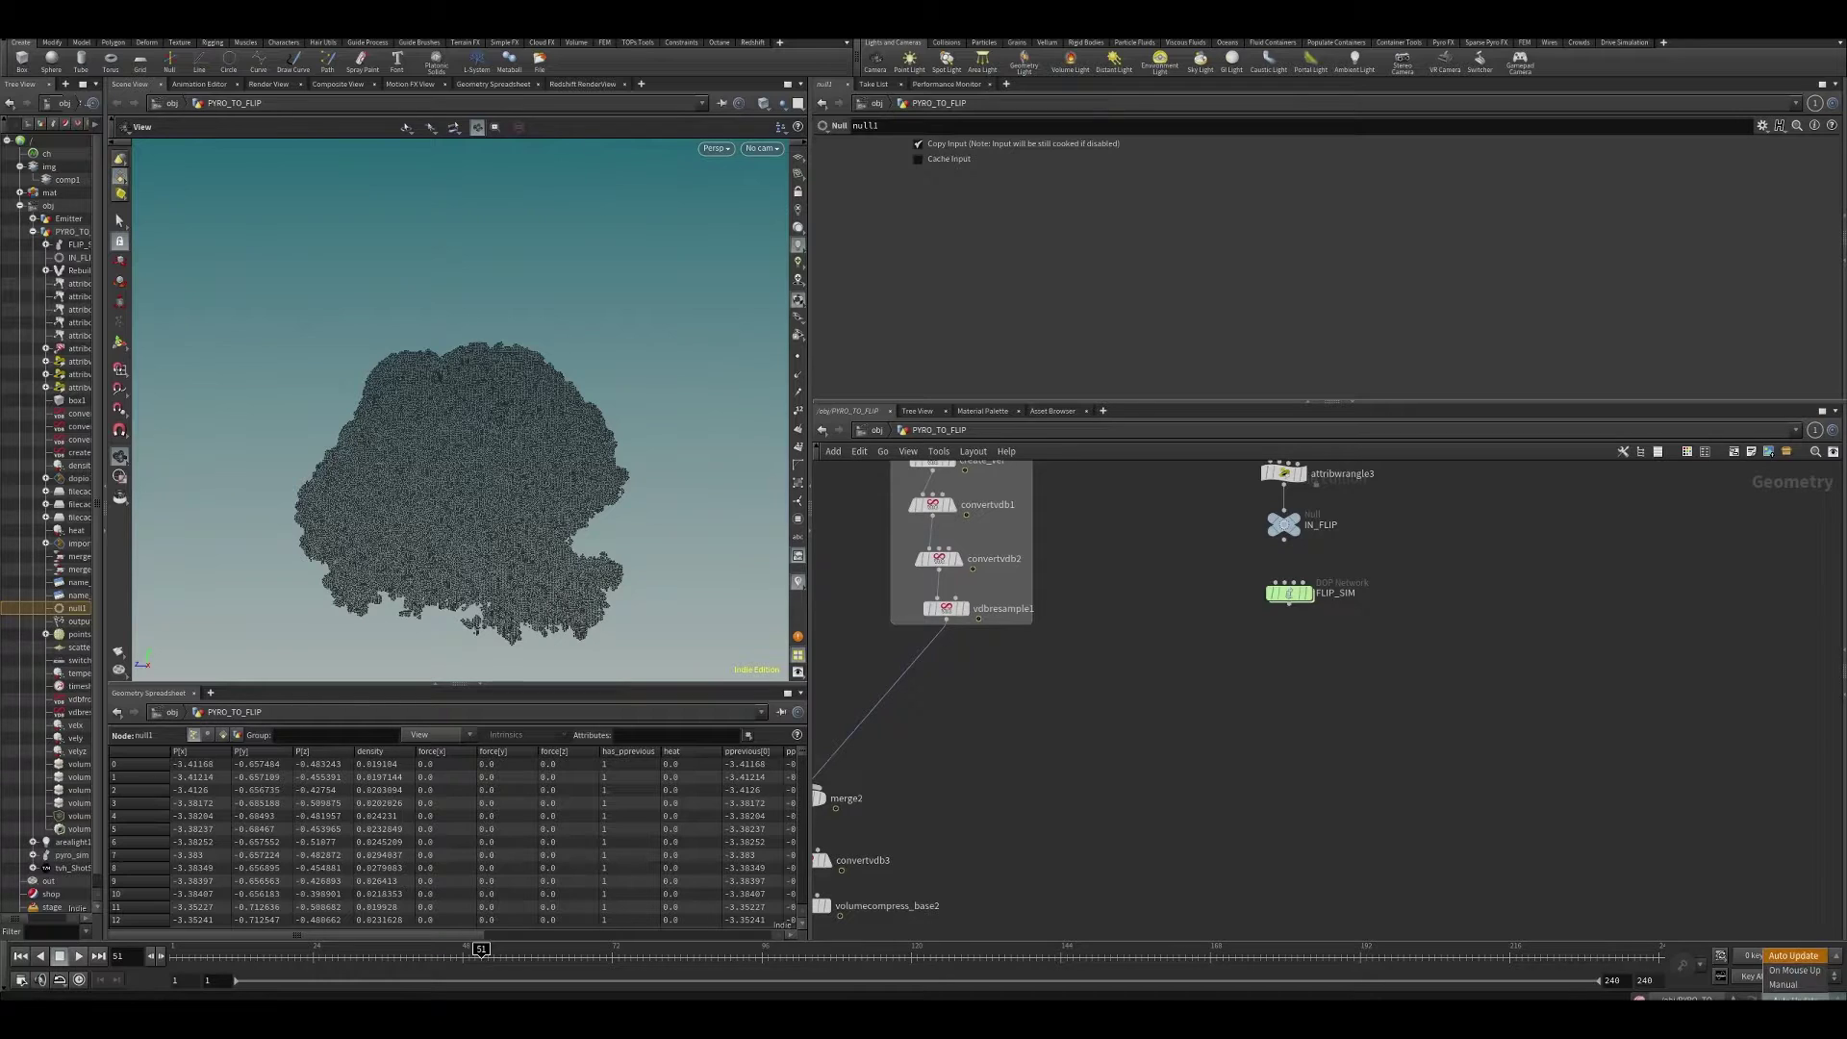
middle_drag(890, 844, 1013, 654)
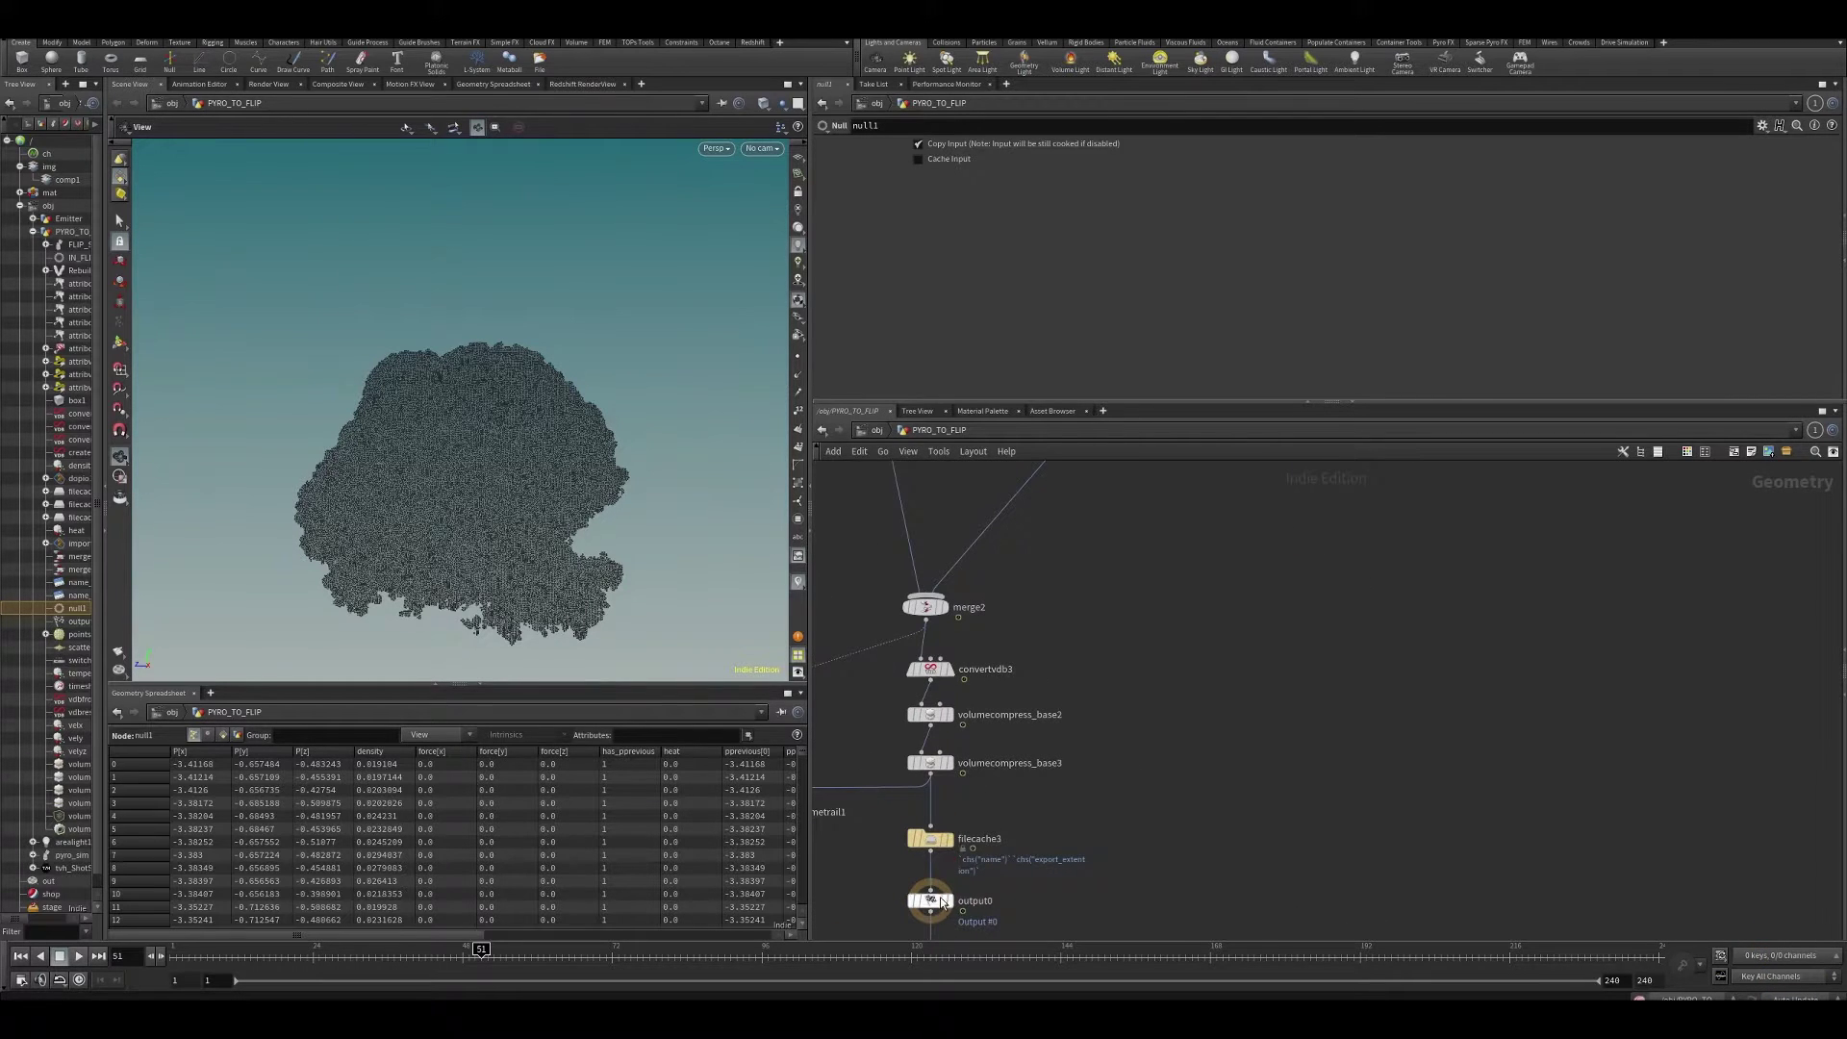
click(969, 873)
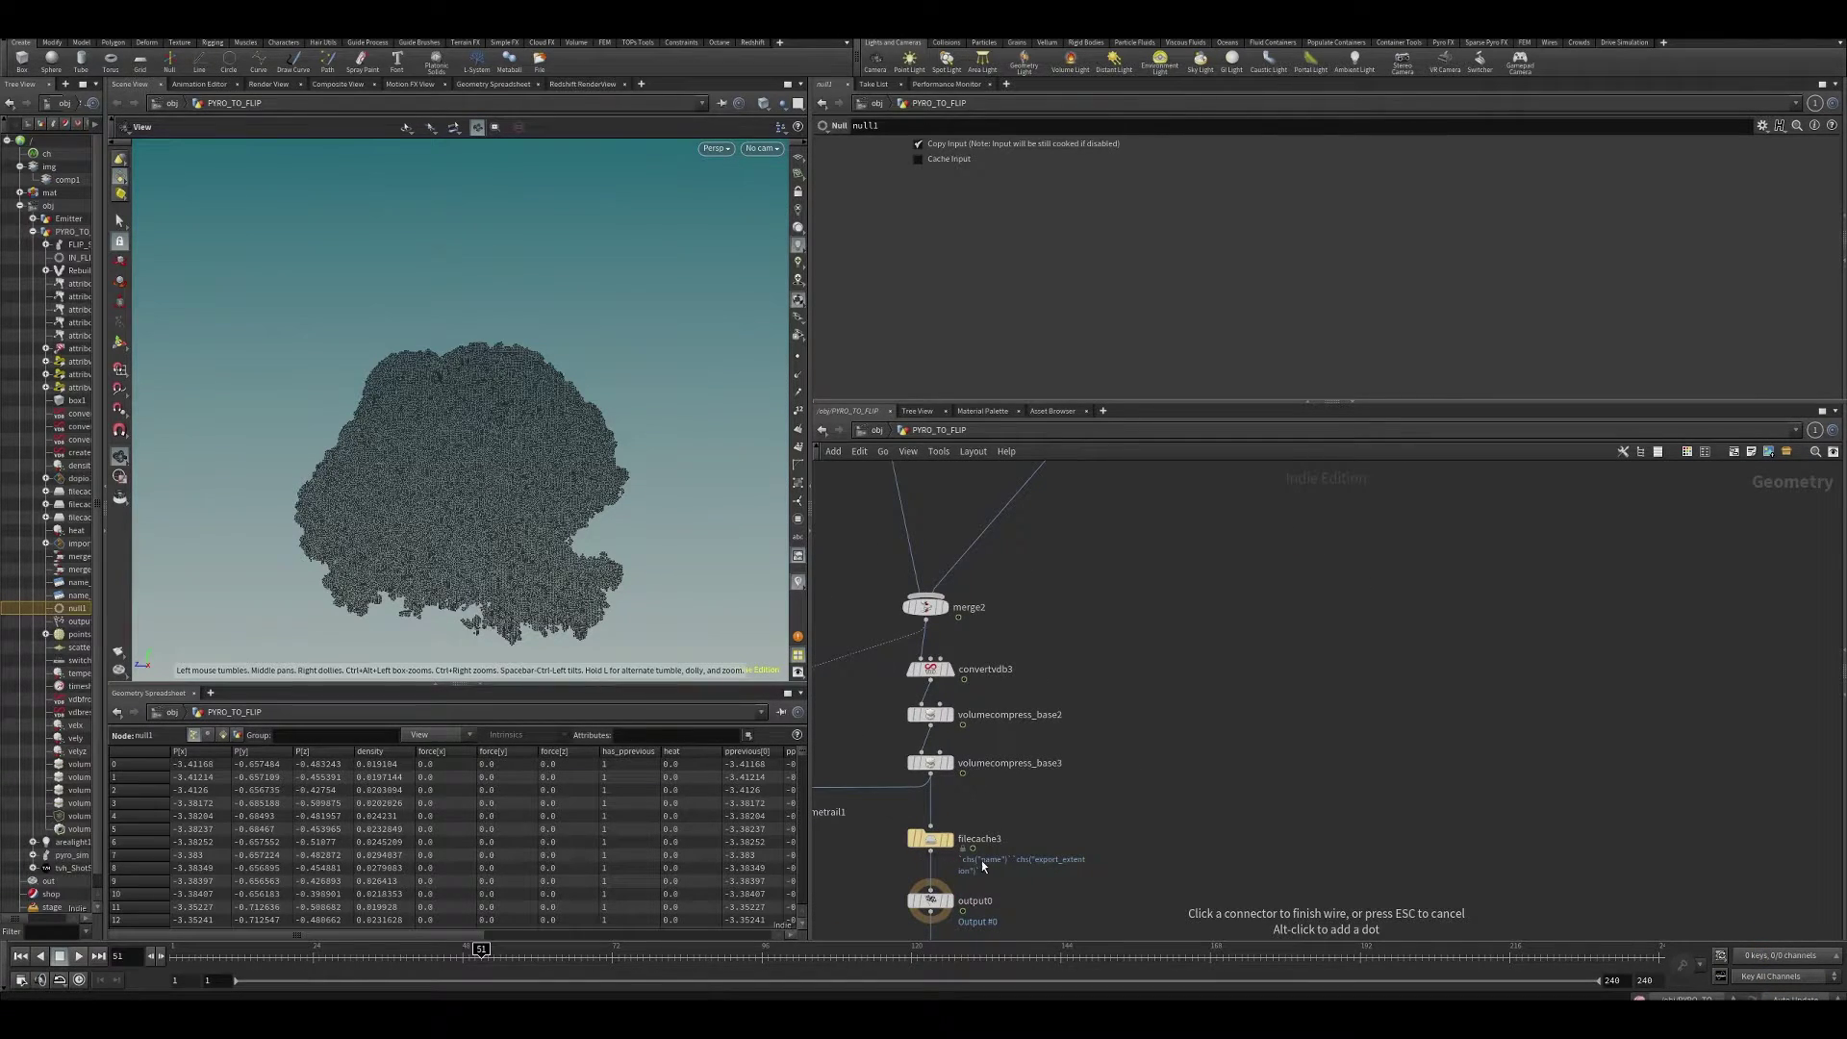
key(Escape)
- Open the FLIP_SIM network and examine the Particle Separation setting of flipobject1
middle_drag(1214, 664, 1003, 1034)
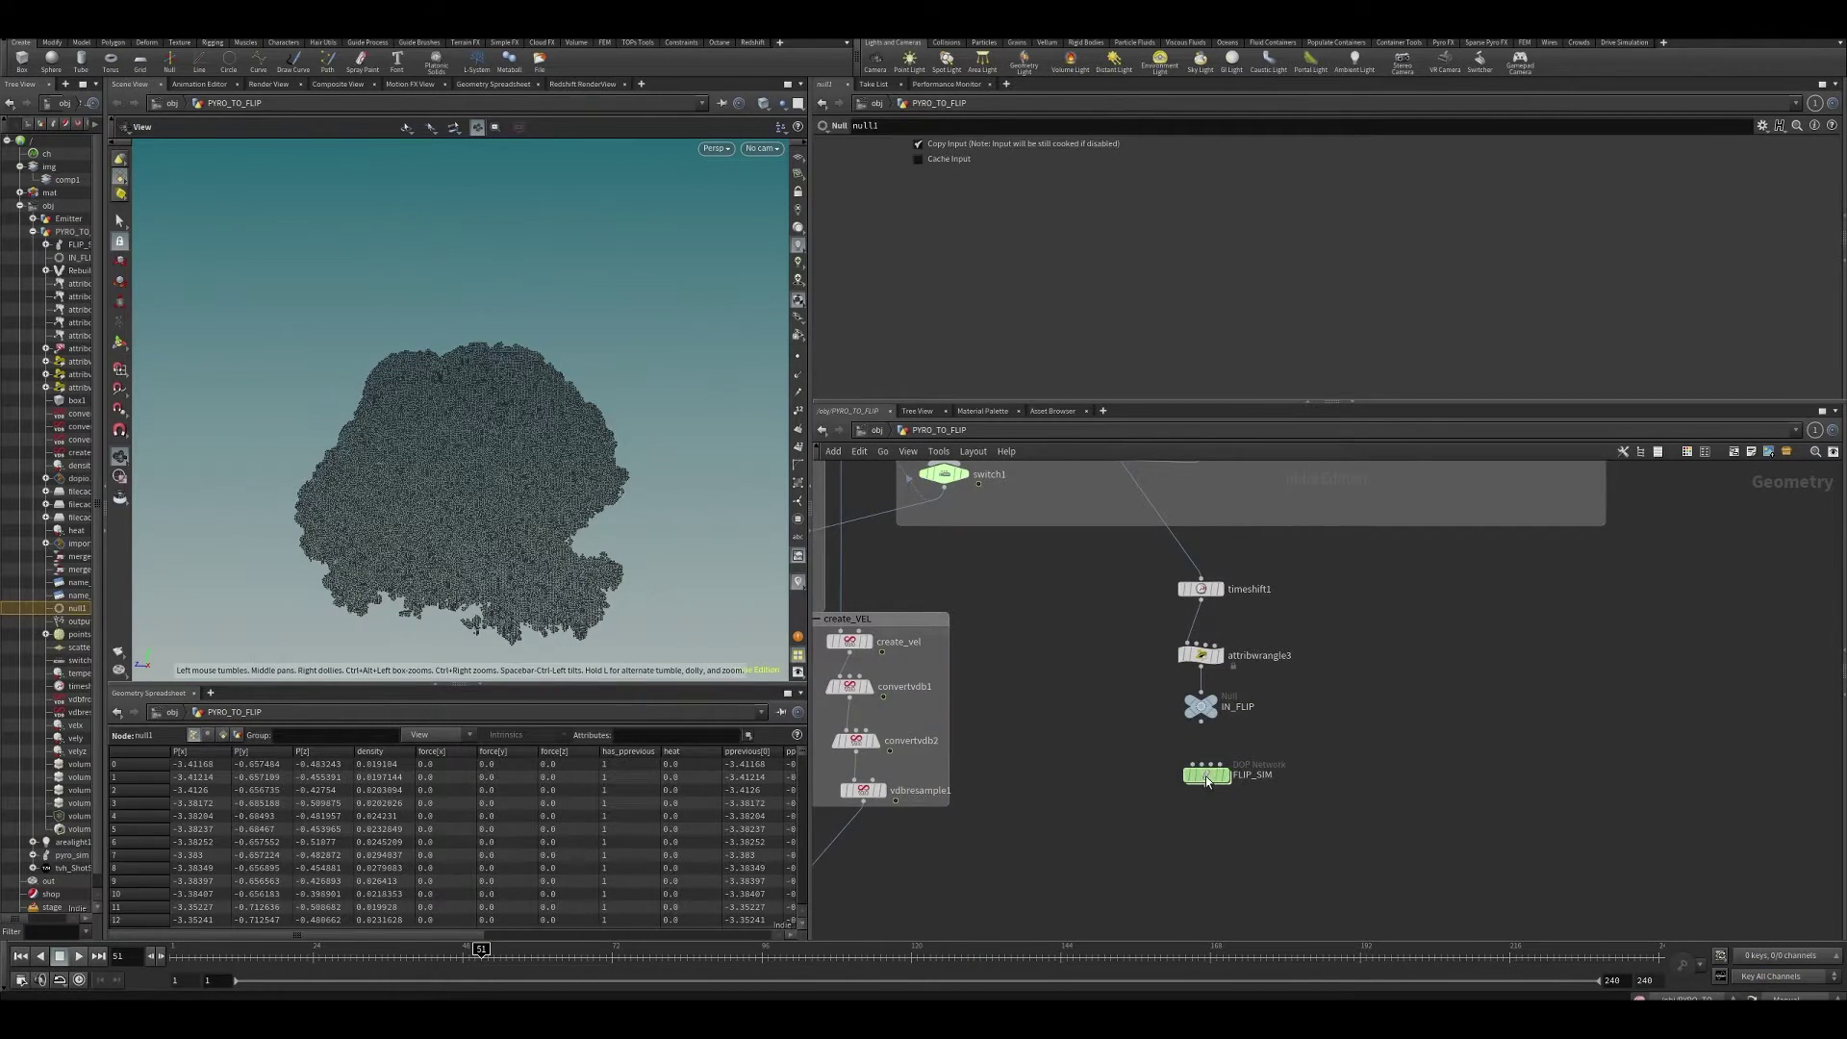
double_click(1206, 774)
middle_drag(1266, 579, 1176, 703)
click(1243, 685)
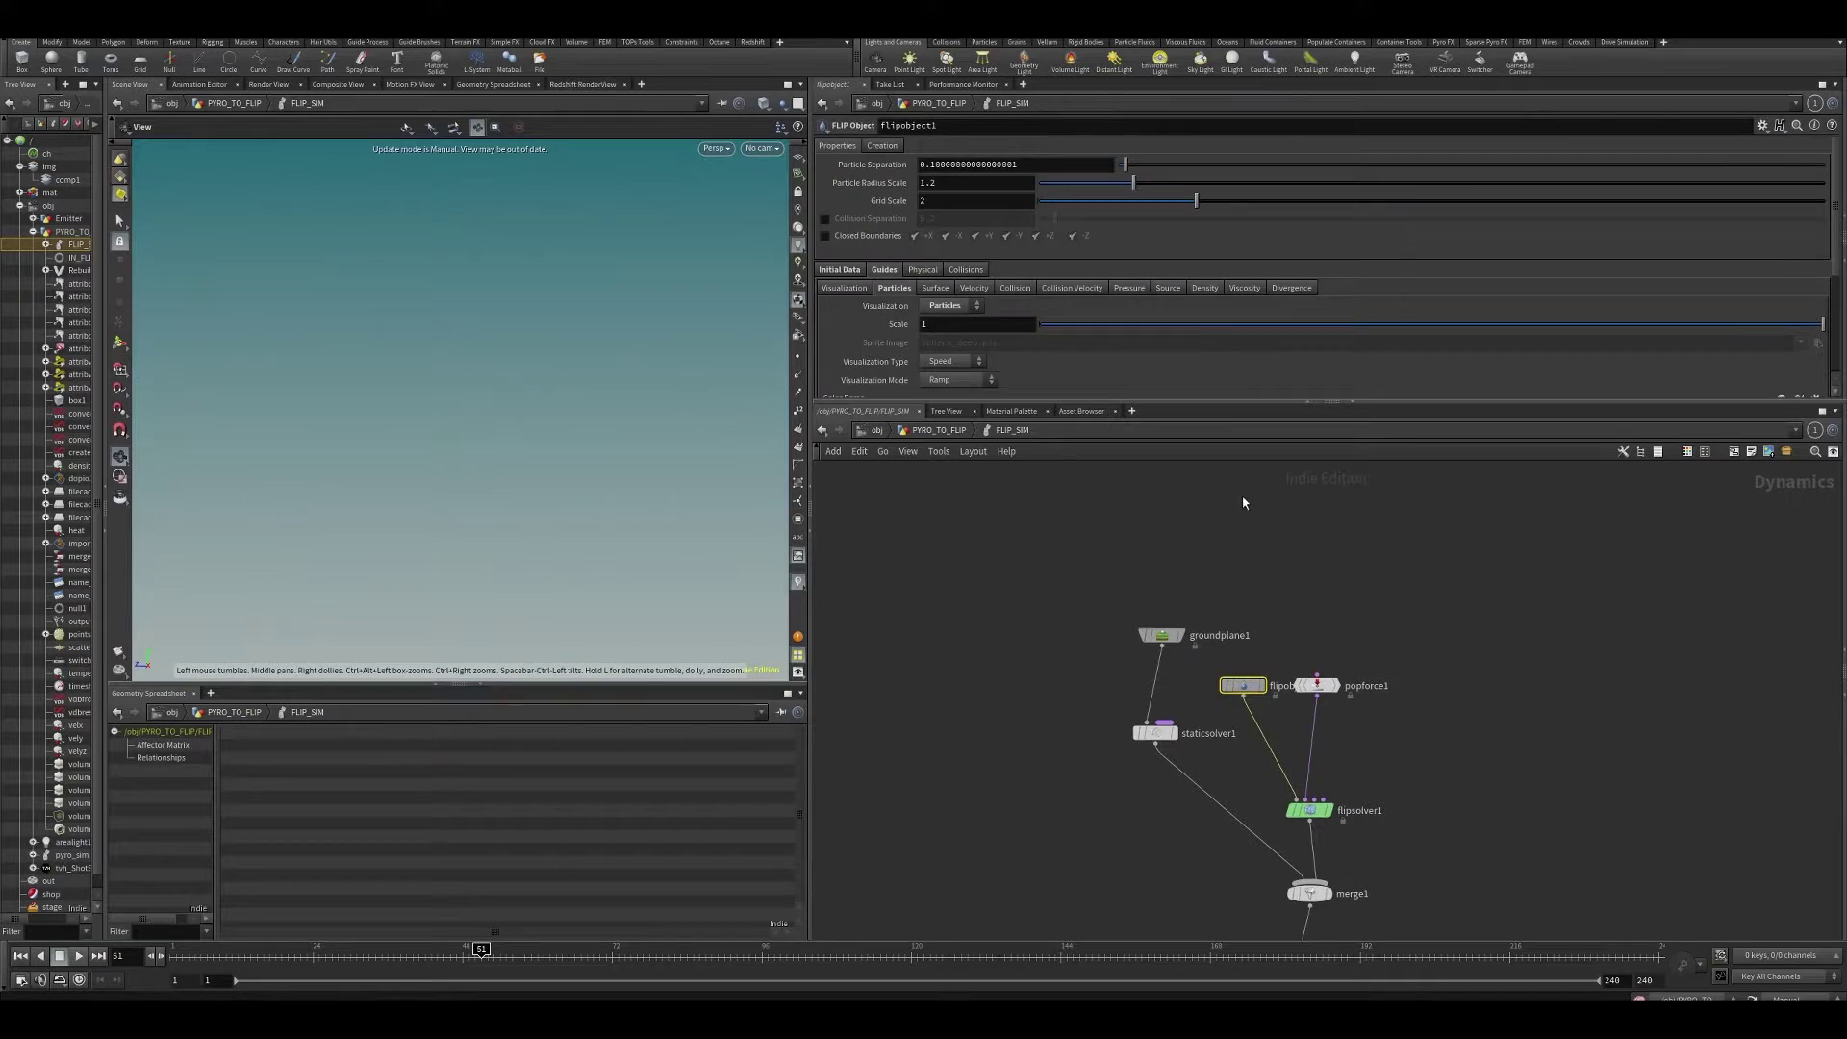
click(1114, 613)
drag(930, 163, 1018, 165)
click(1003, 534)
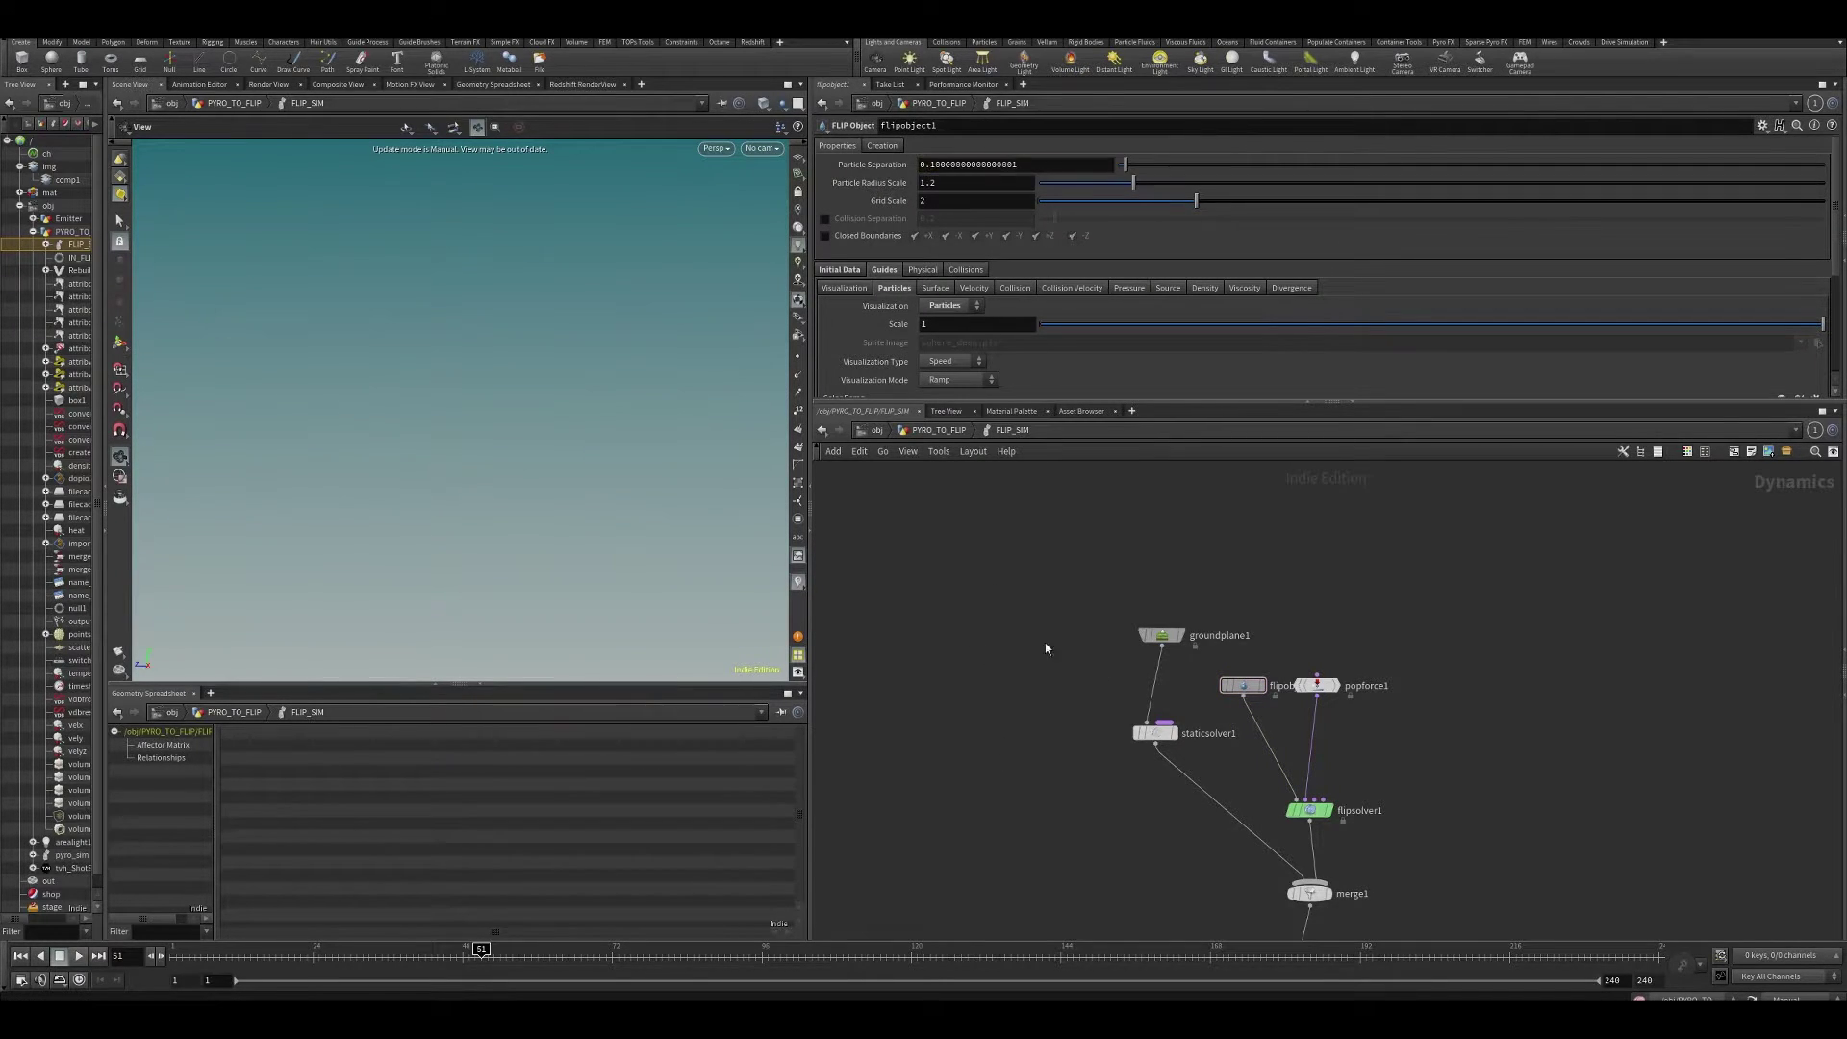
- Return to the PYRO_TO_FLIP network and examine the Point Separation expression and value of pointsfromvolume1
key(u)
middle_drag(1250, 525, 1323, 895)
scroll(1283, 682, down, 2)
middle_drag(1328, 507, 1336, 891)
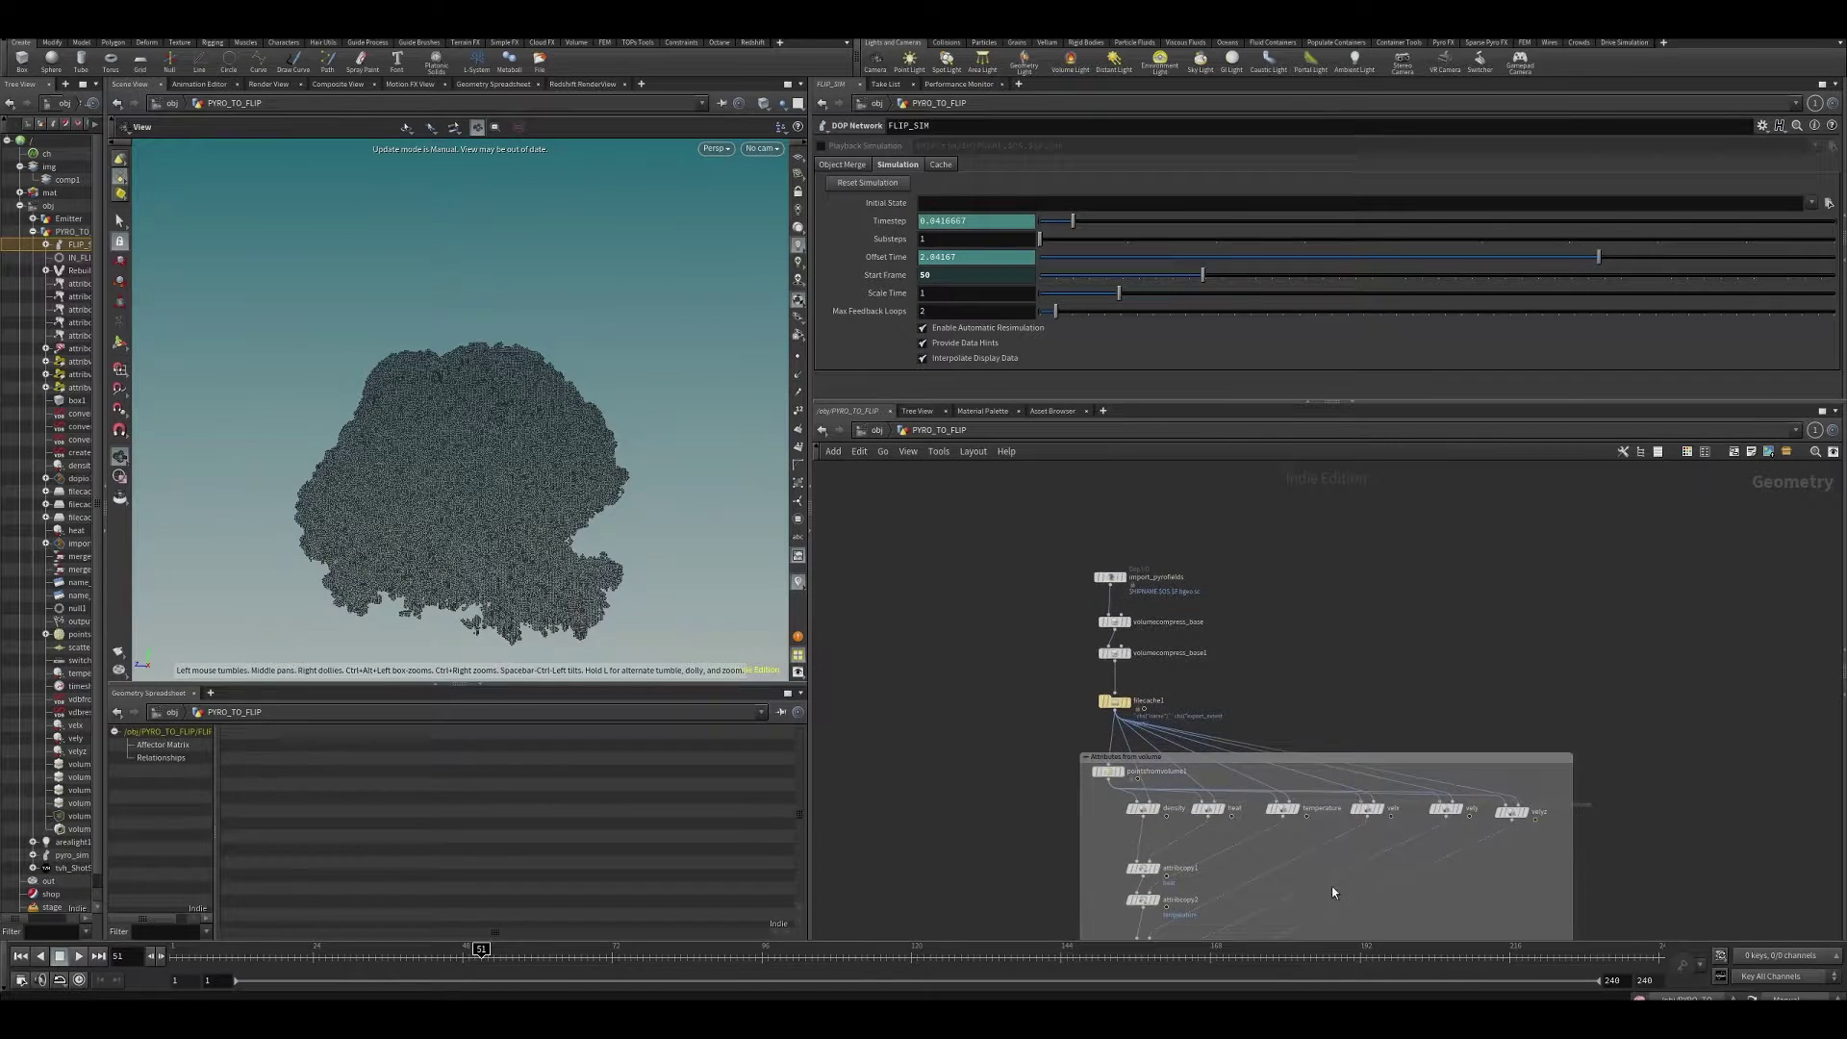
scroll(1121, 736, up, 3)
click(1101, 789)
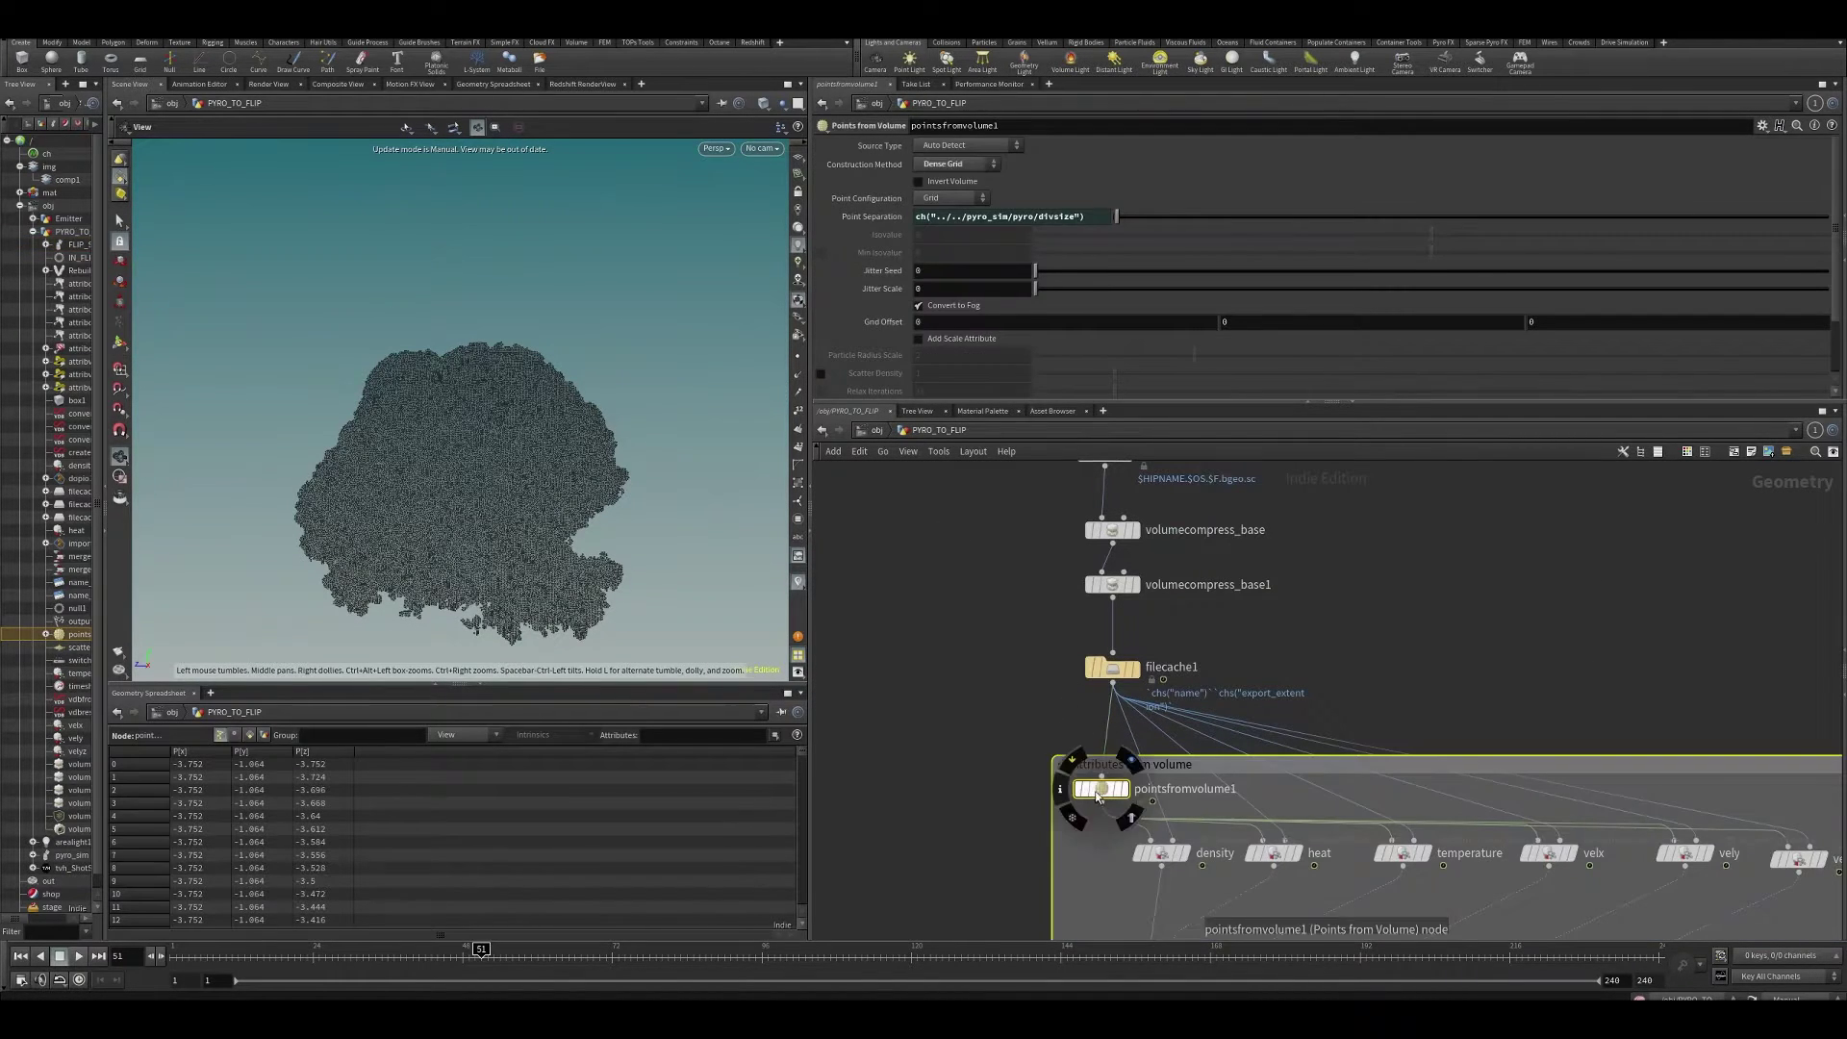
click(893, 217)
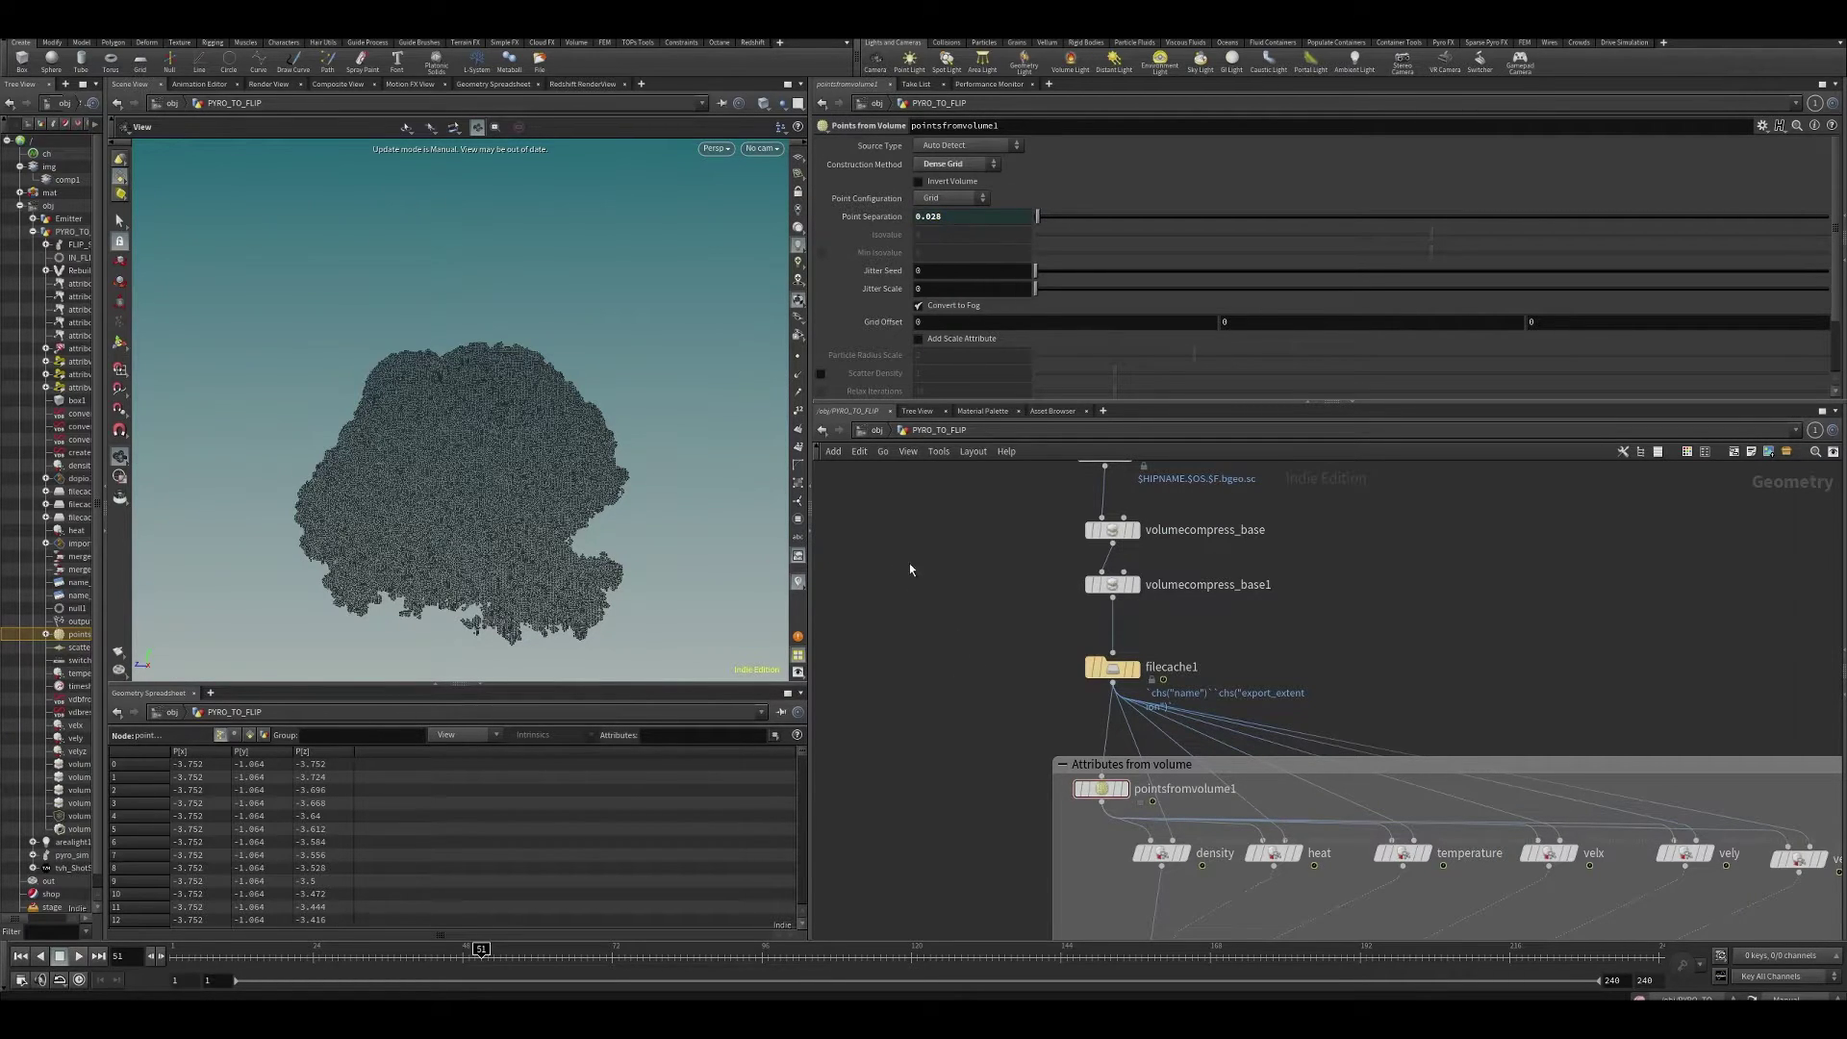
drag(760, 443, 696, 437)
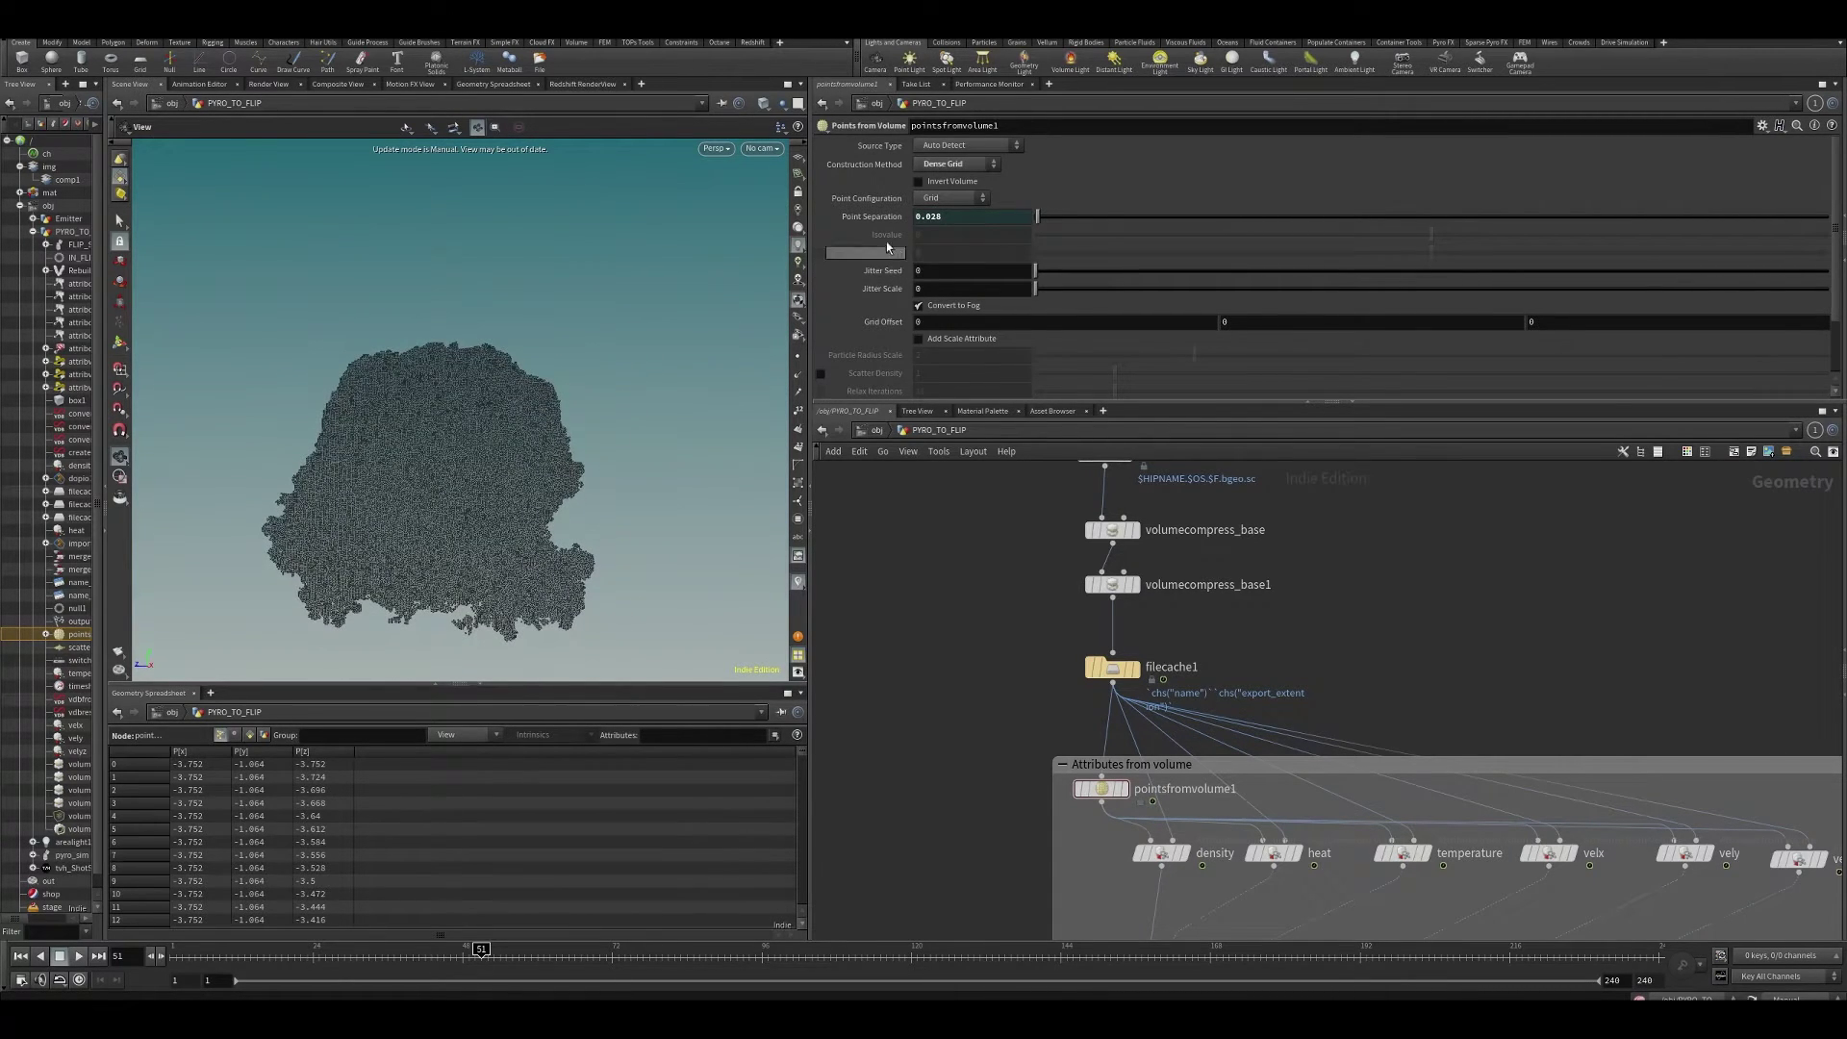
drag(955, 220, 892, 216)
click(920, 217)
- Examine the timeshift1, attribwrangle3 and IN_FLIP branch that leads to FLIP_SIM
middle_drag(1008, 811, 948, 562)
scroll(948, 563, down, 5)
middle_drag(1233, 878, 1129, 647)
scroll(1058, 638, up, 5)
middle_drag(1142, 581, 1224, 712)
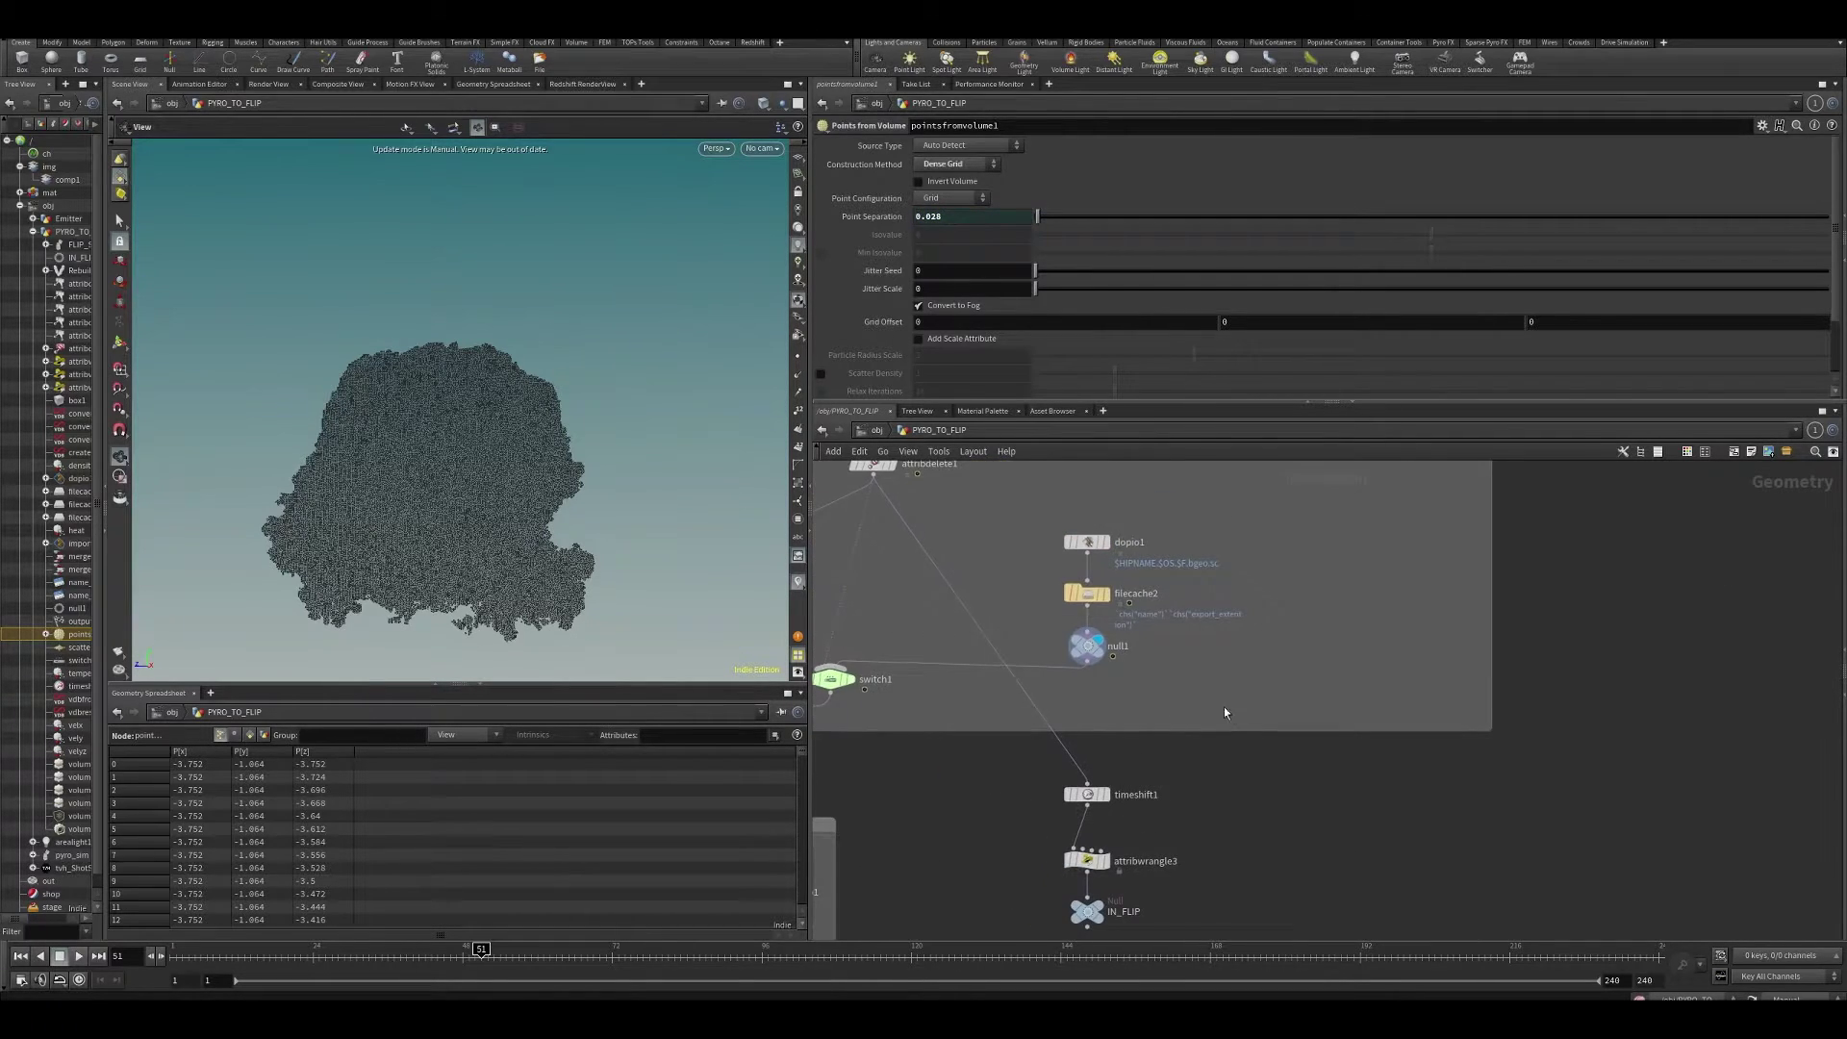
middle_drag(1269, 817, 1252, 730)
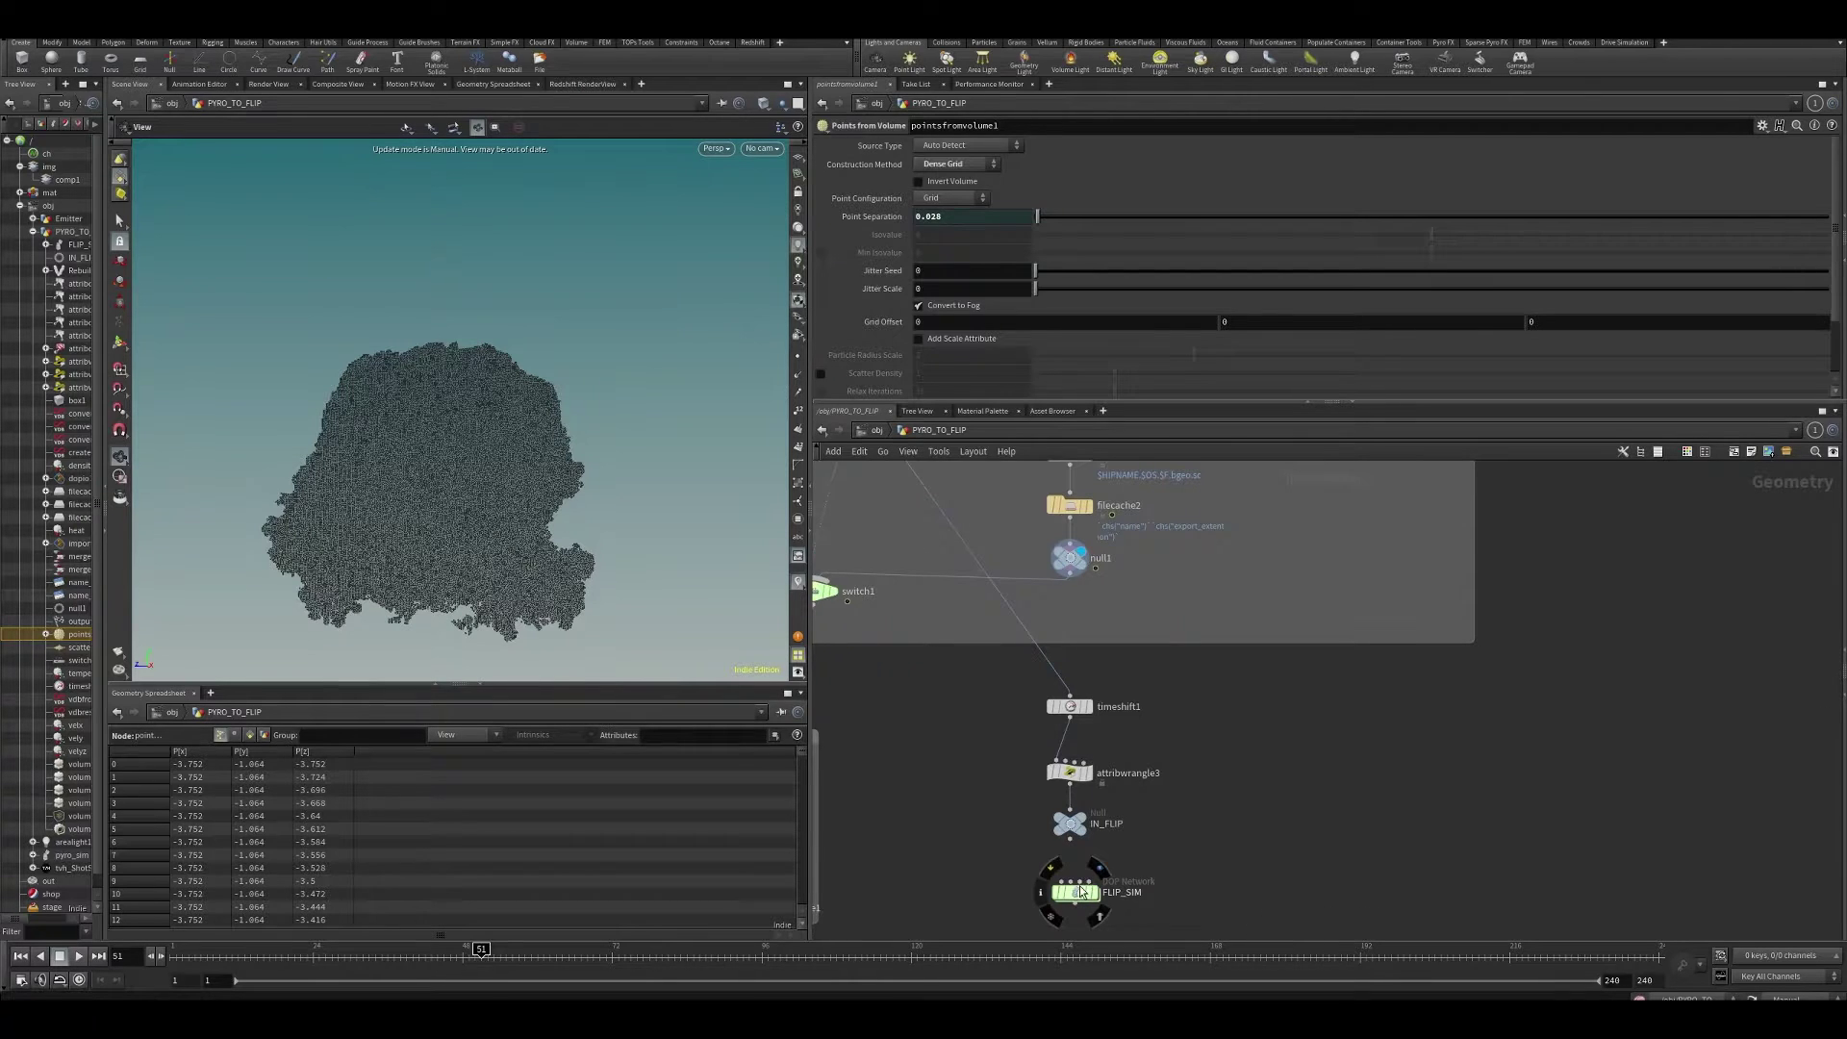
- Display and select filecache1 near the start of the network, and move the timeline to frame 77
scroll(1216, 767, down, 4)
middle_drag(1068, 655, 1080, 911)
scroll(979, 587, up, 2)
middle_drag(980, 586, 966, 717)
scroll(961, 677, up, 2)
middle_drag(1014, 569, 987, 695)
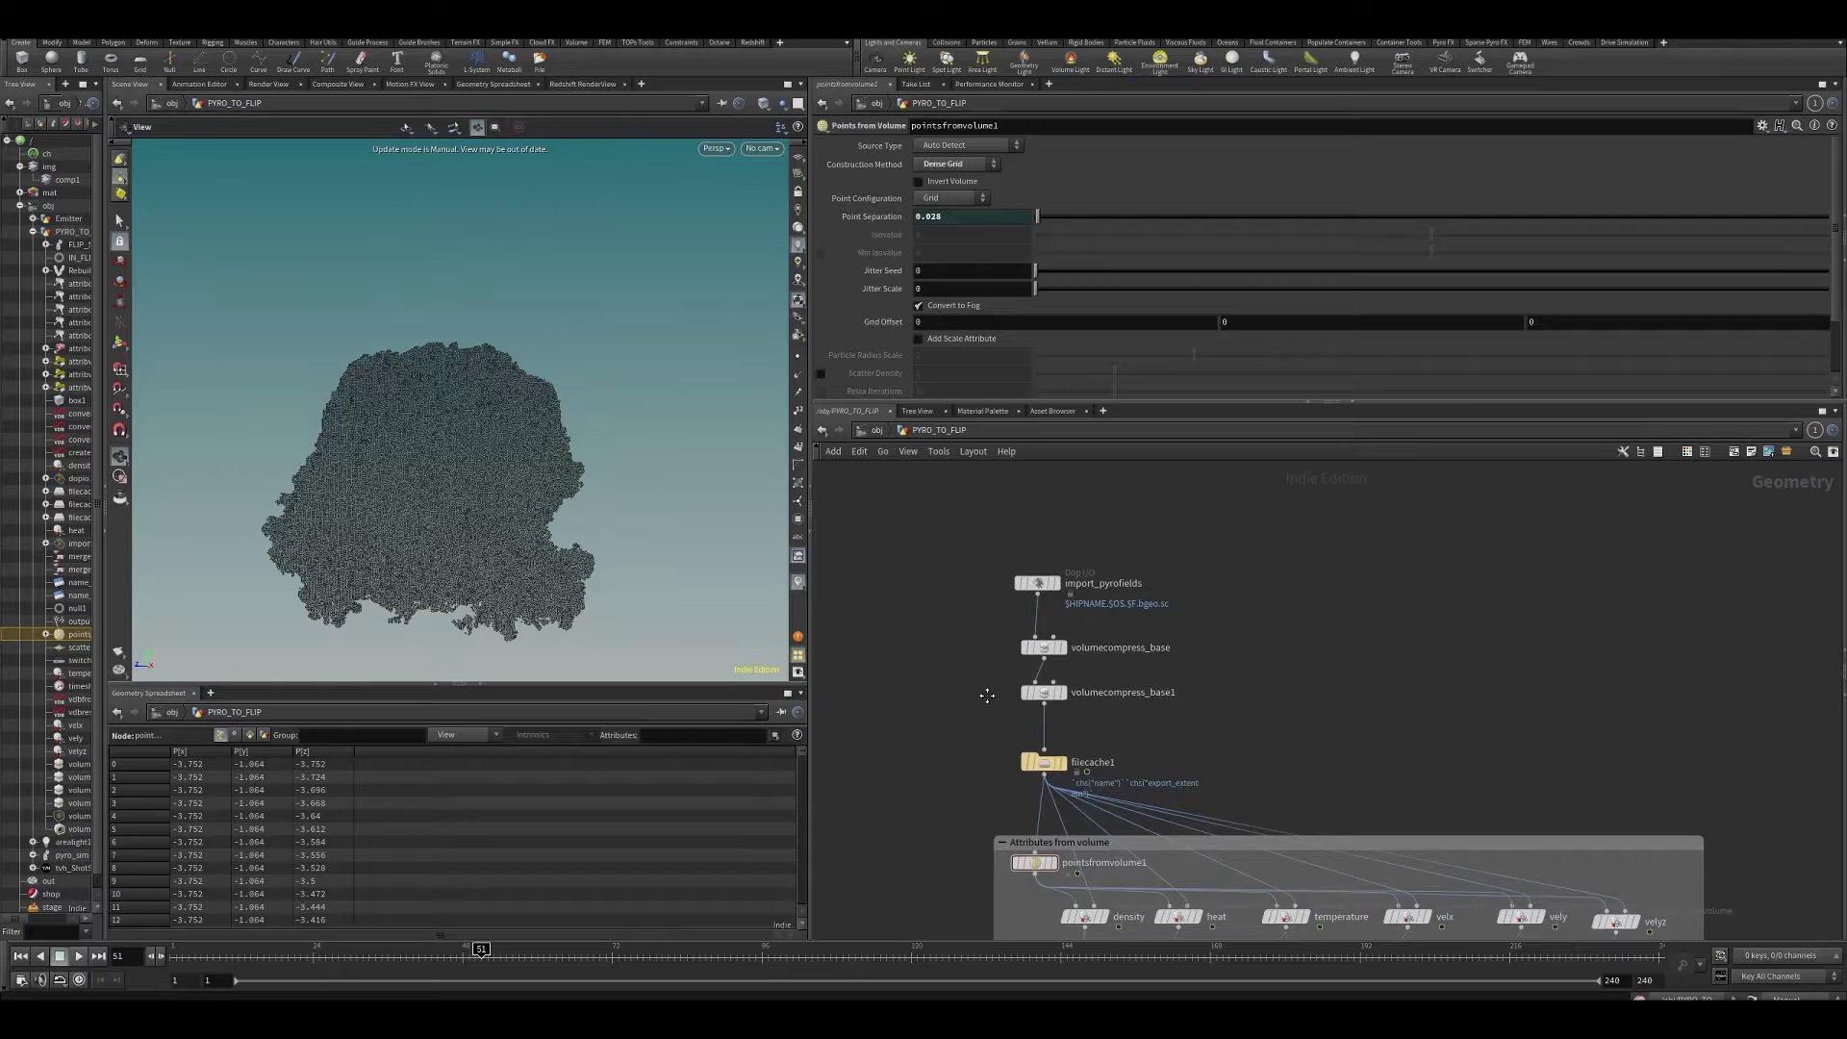
click(1072, 762)
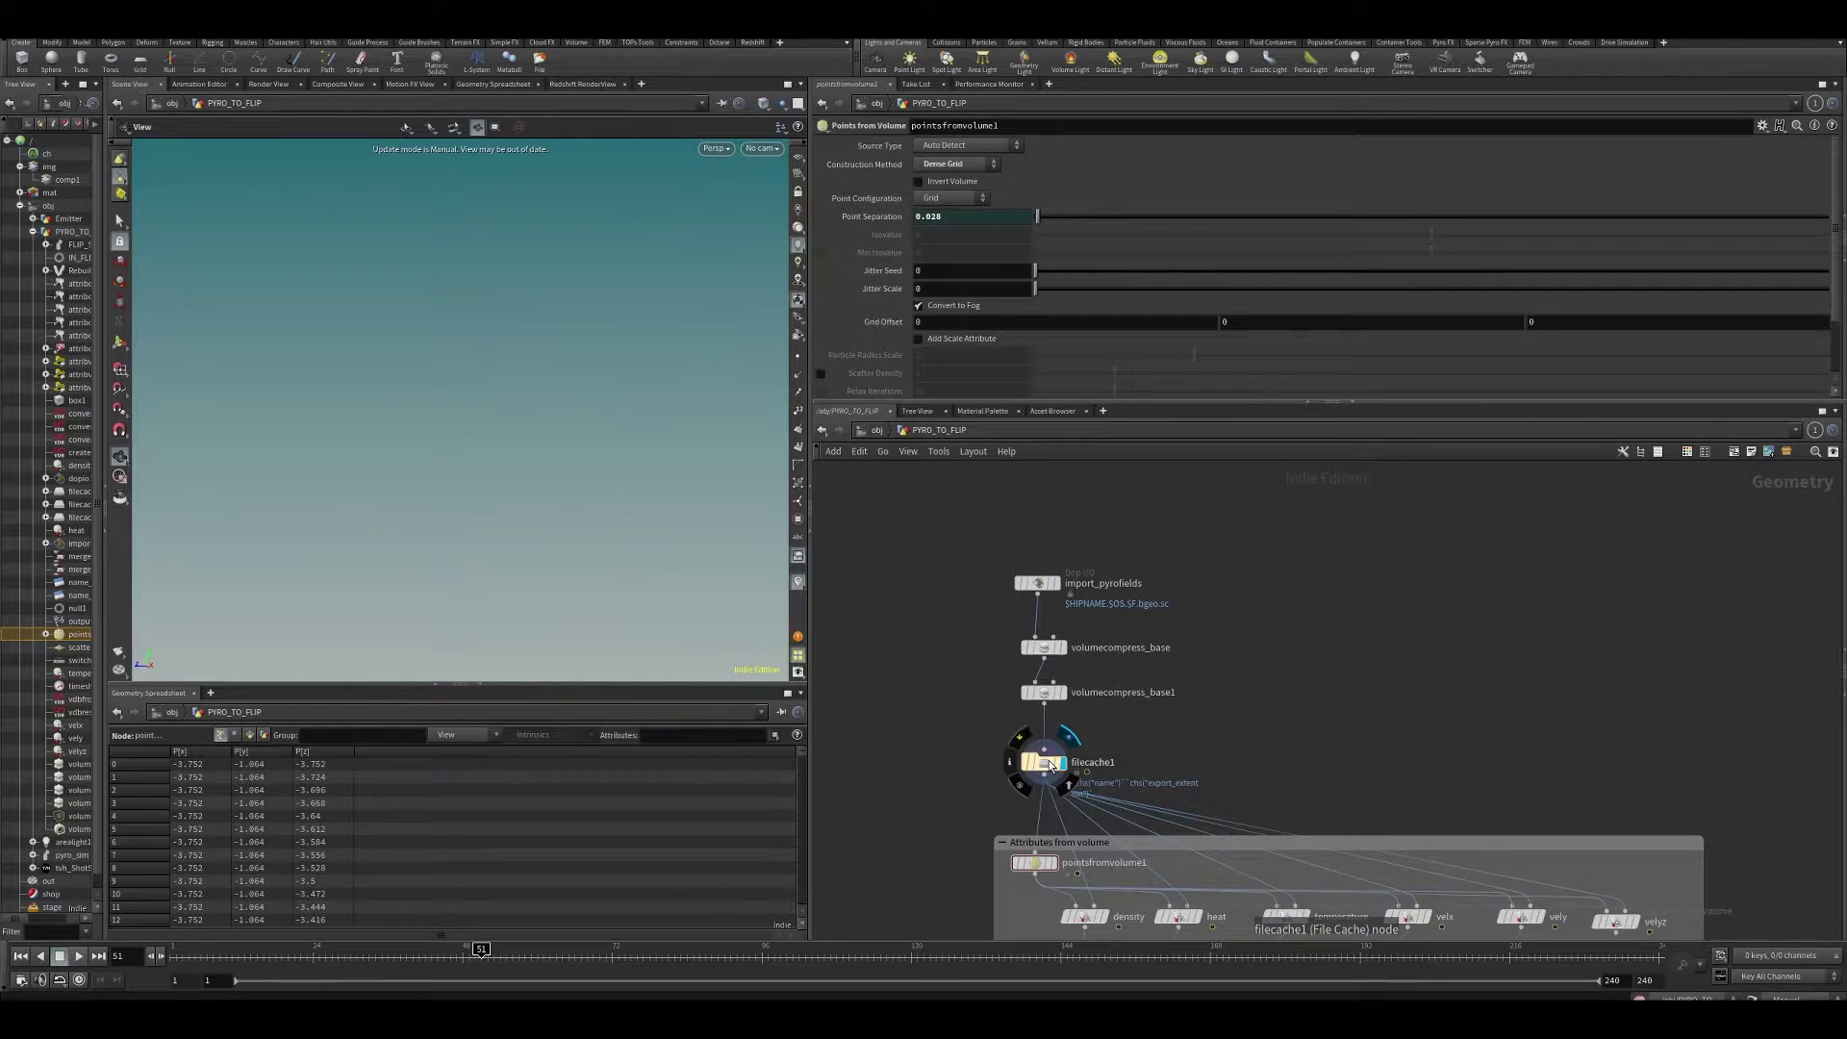
click(1047, 761)
drag(388, 953, 643, 954)
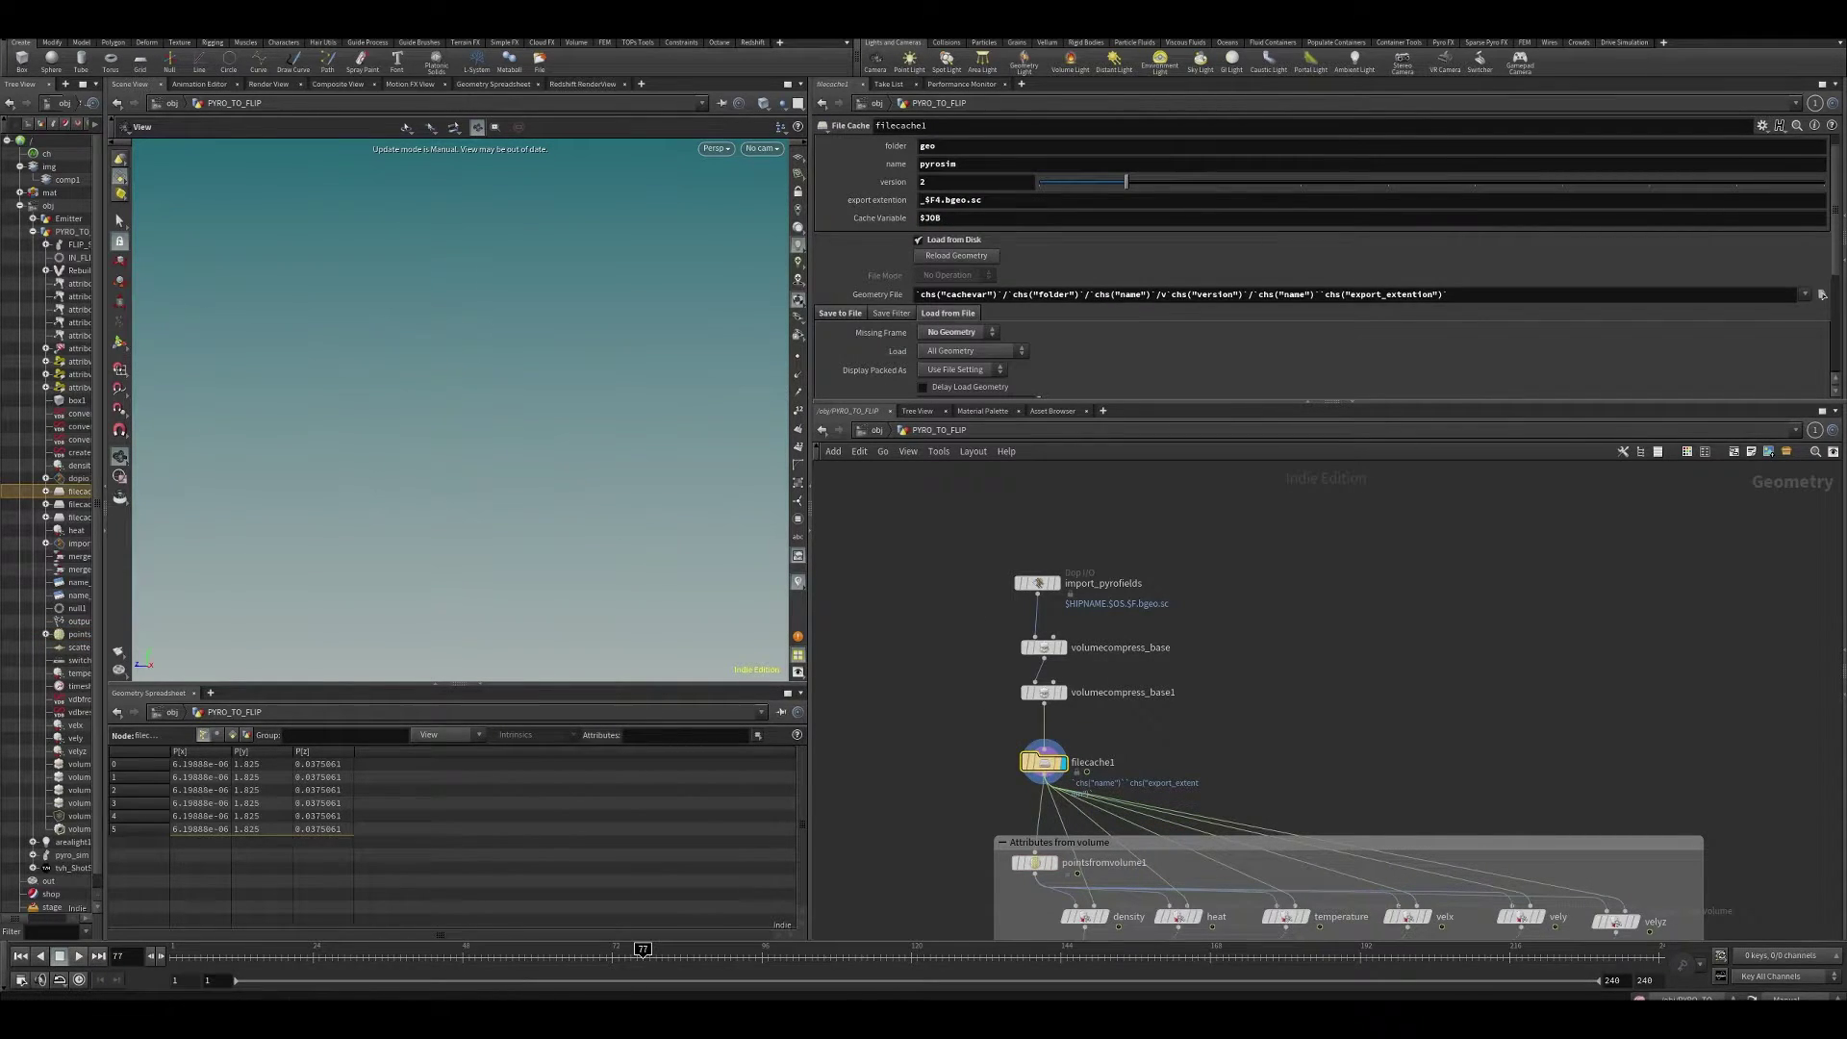
- Set the update mode to Auto Update and scrub to frame 56 to view the cached pyro smoke
click(1777, 998)
click(1793, 955)
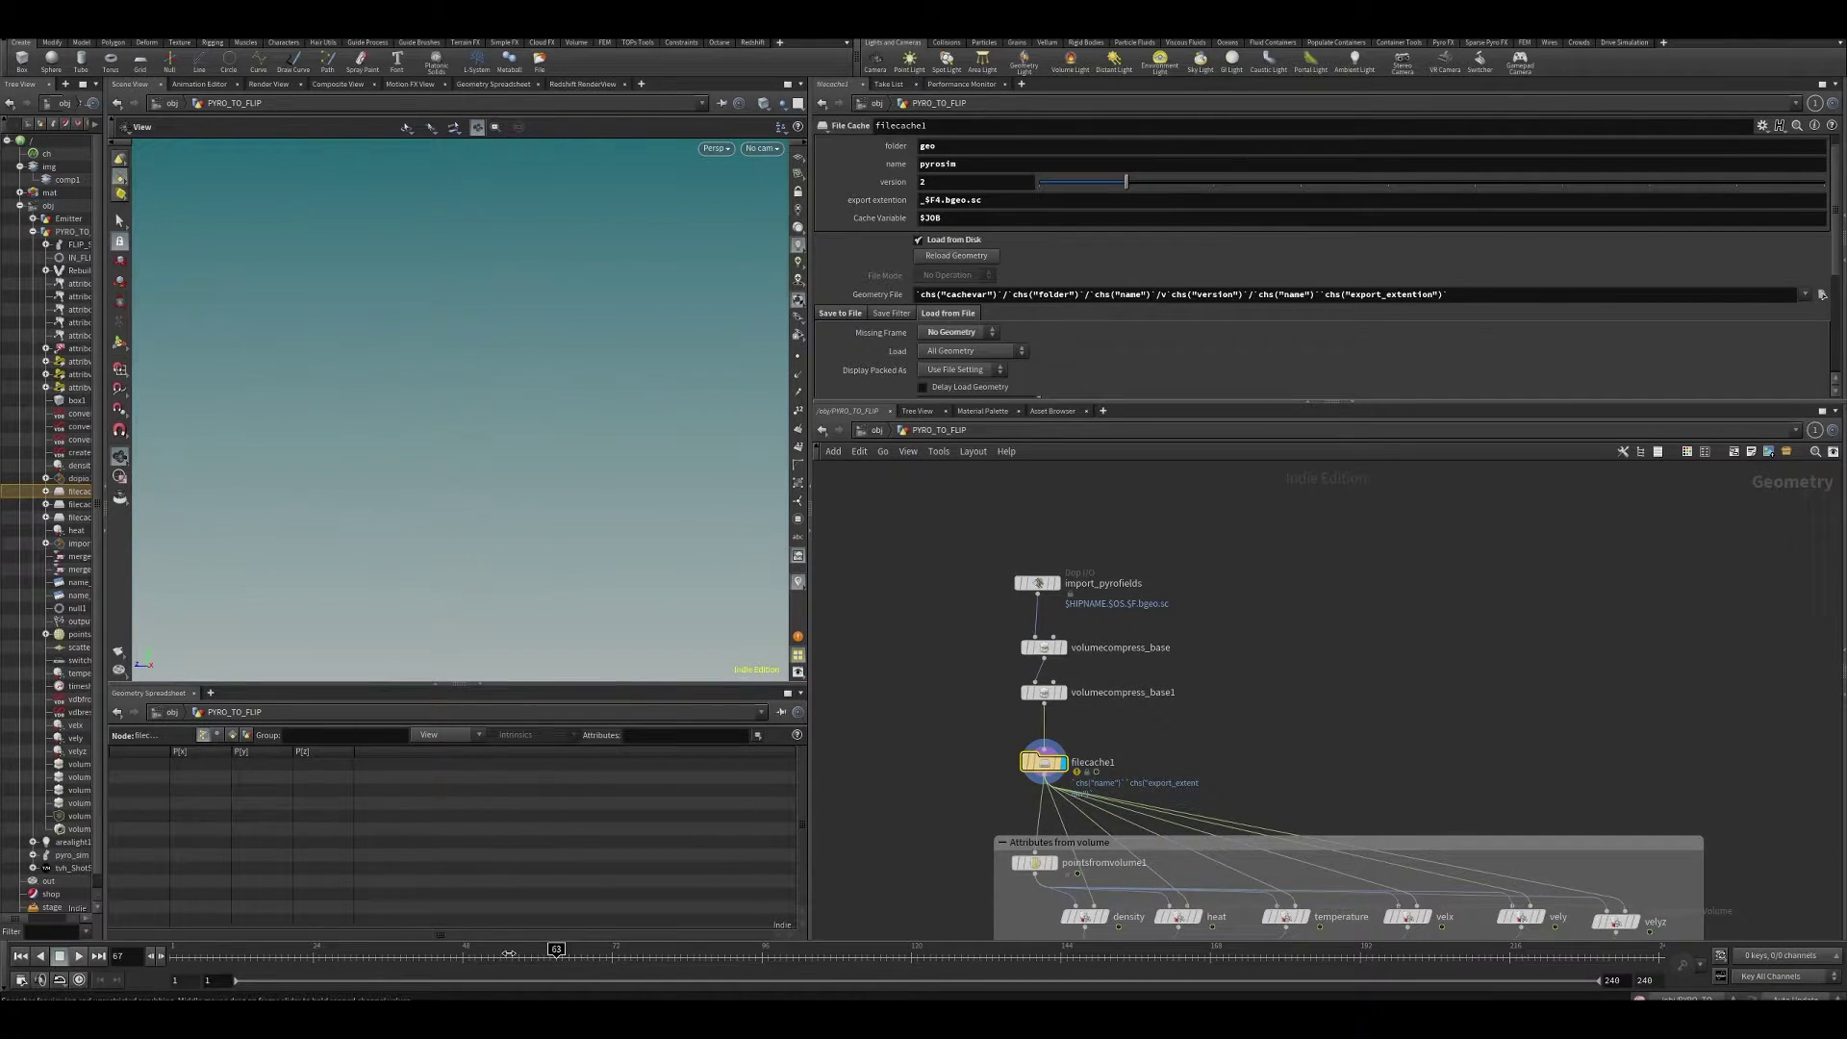
drag(556, 952, 519, 950)
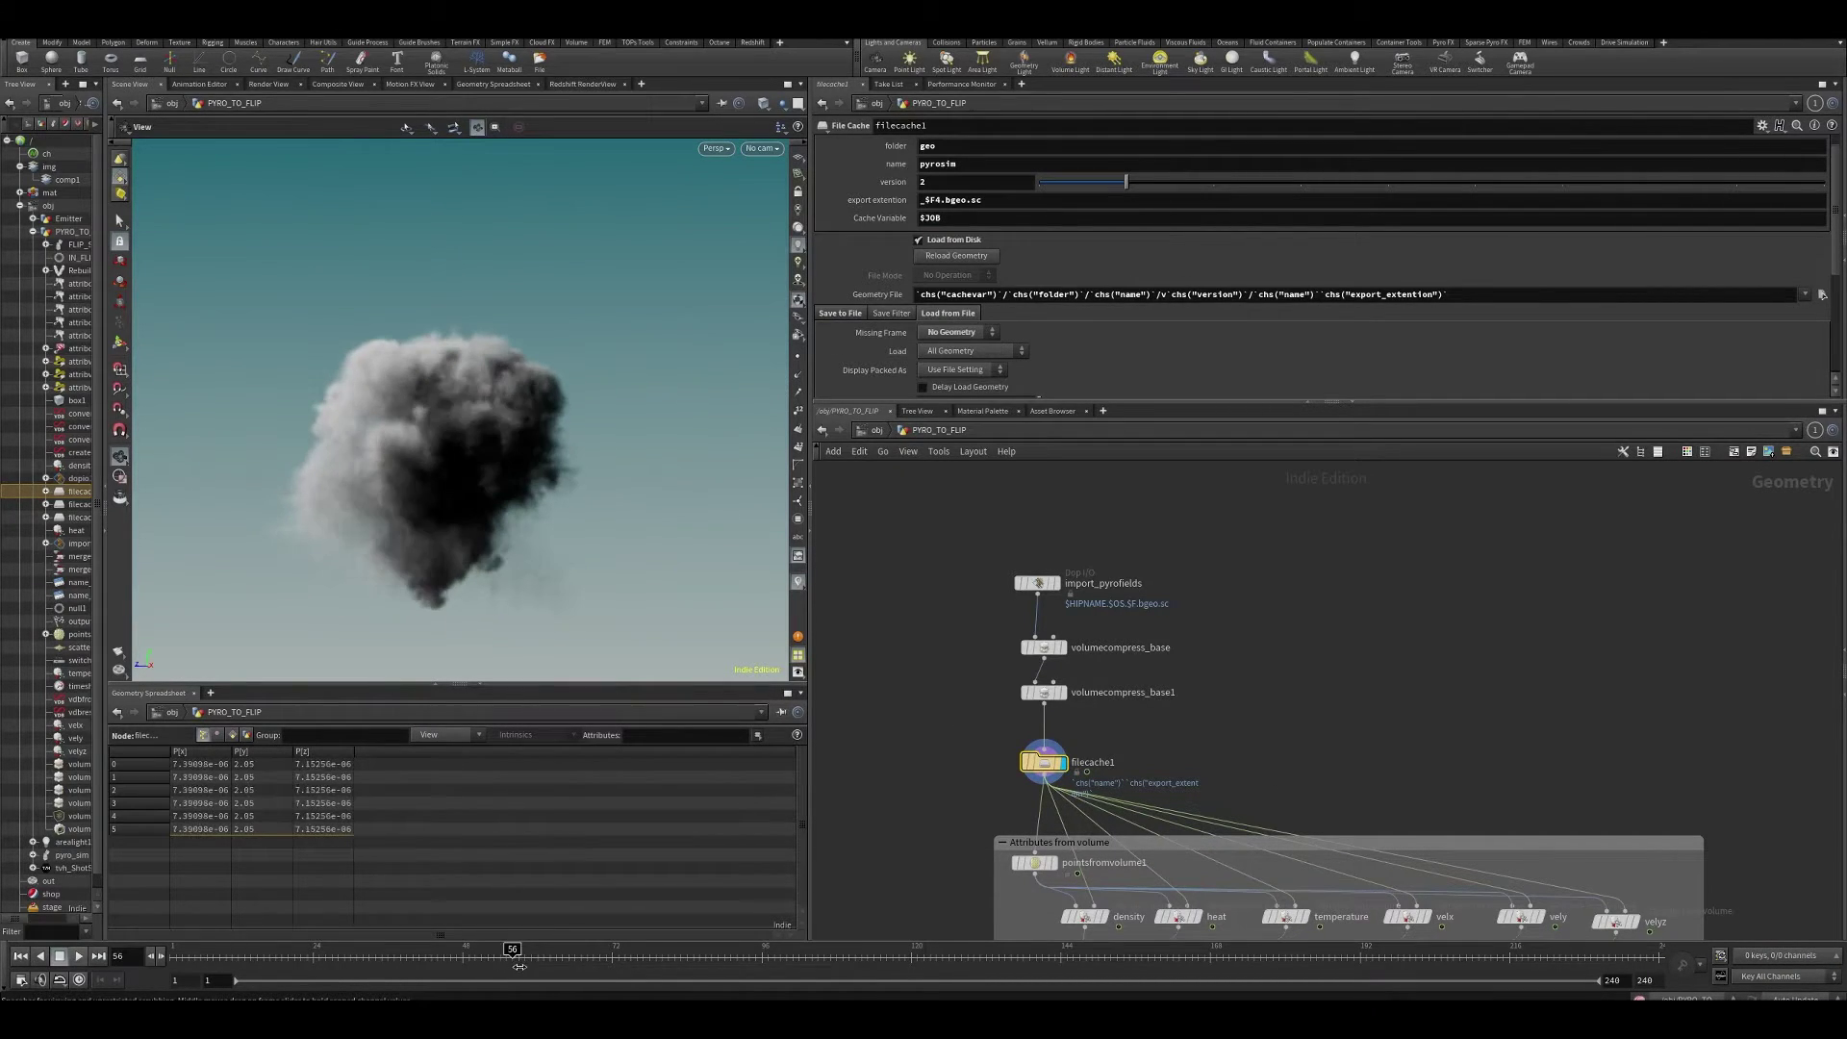
middle_click(1036, 765)
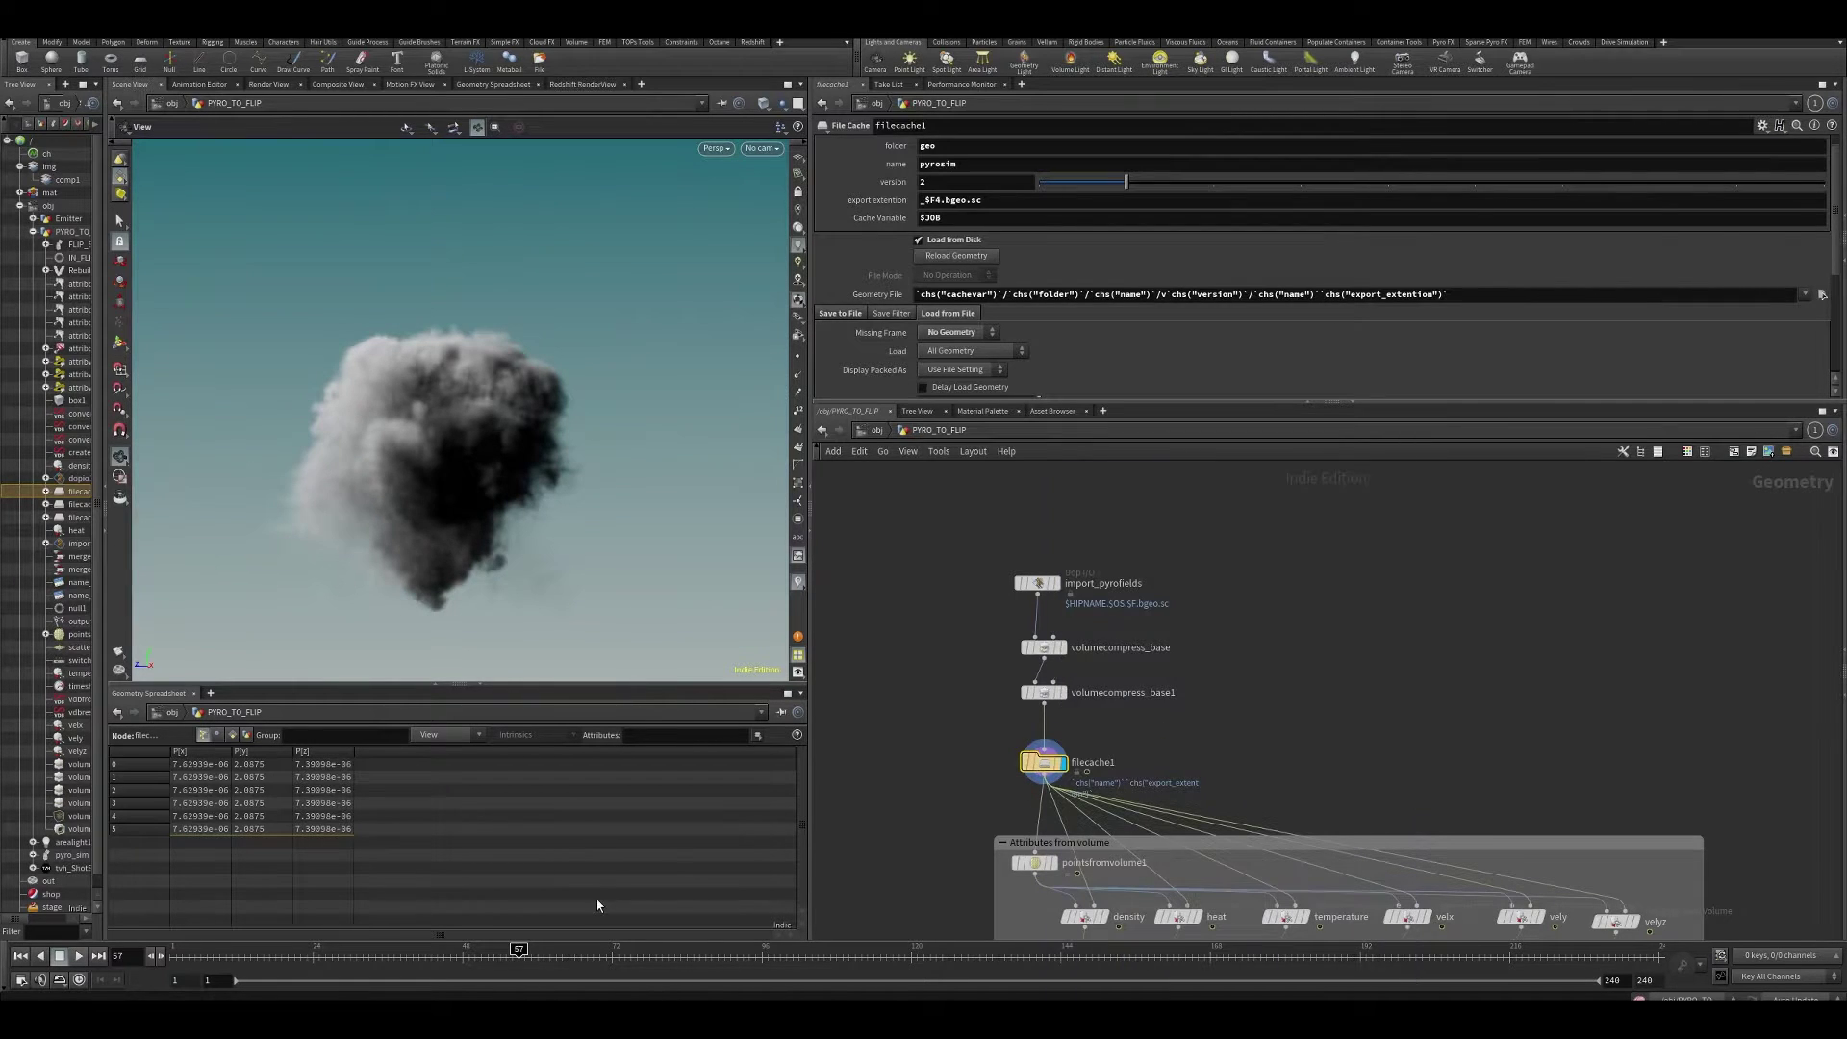
drag(421, 955, 512, 991)
- Display and select null1 to view the FLIP particles at frame 56
middle_drag(1434, 924, 1448, 677)
scroll(1448, 676, down, 1)
scroll(1448, 676, down, 3)
middle_drag(1528, 910, 1488, 680)
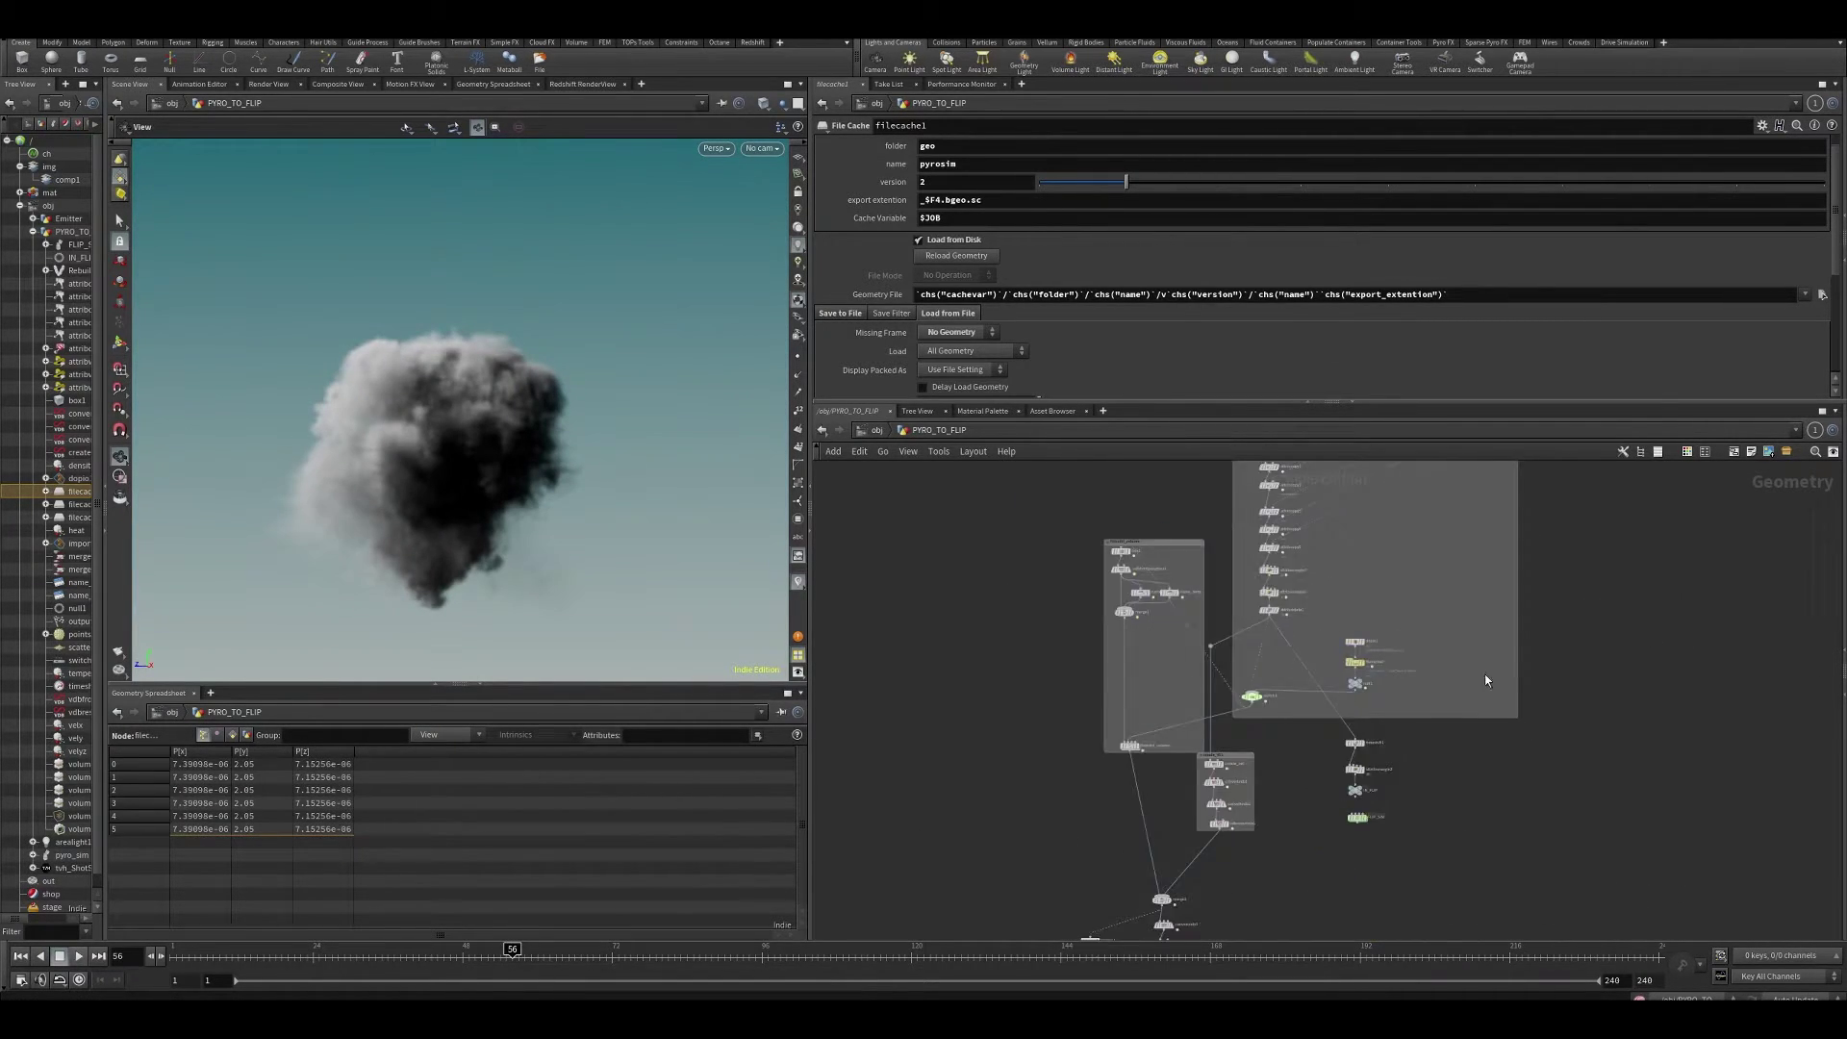
scroll(1449, 725, up, 5)
middle_drag(1303, 647, 1300, 674)
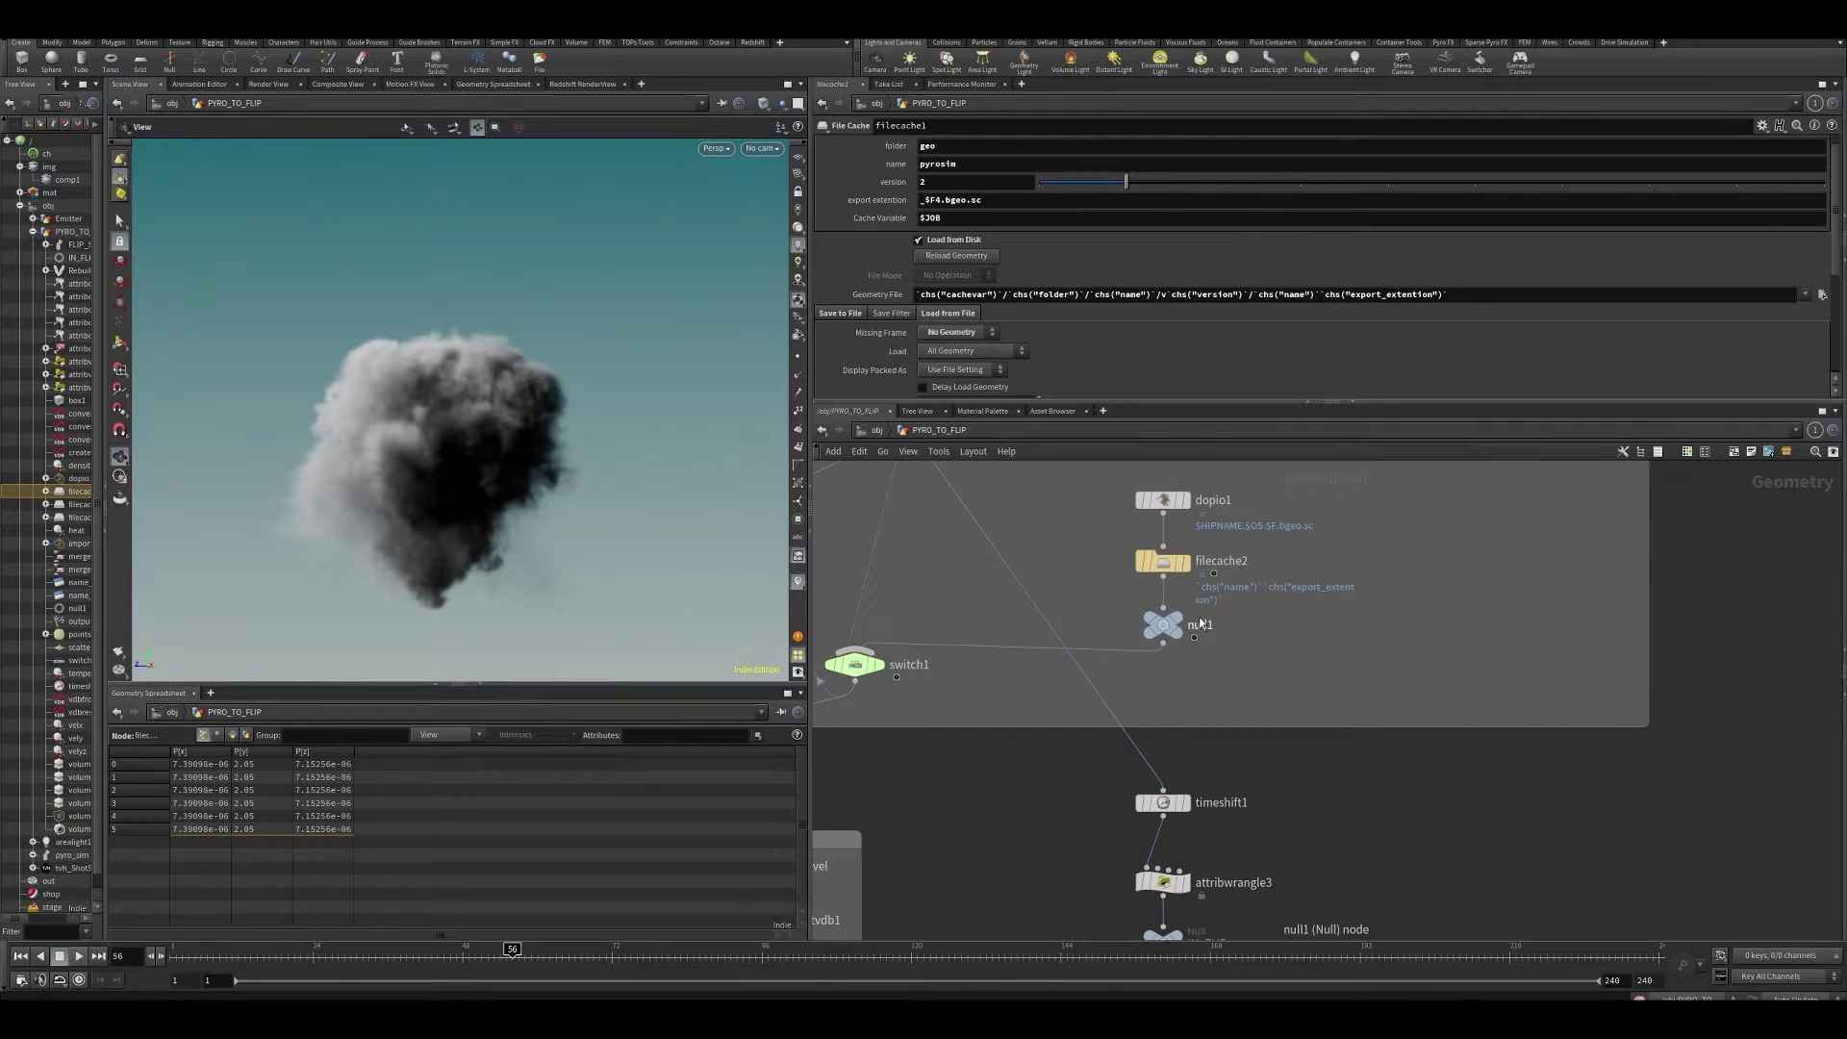
mouse_move(1162, 626)
key(r)
click(1163, 625)
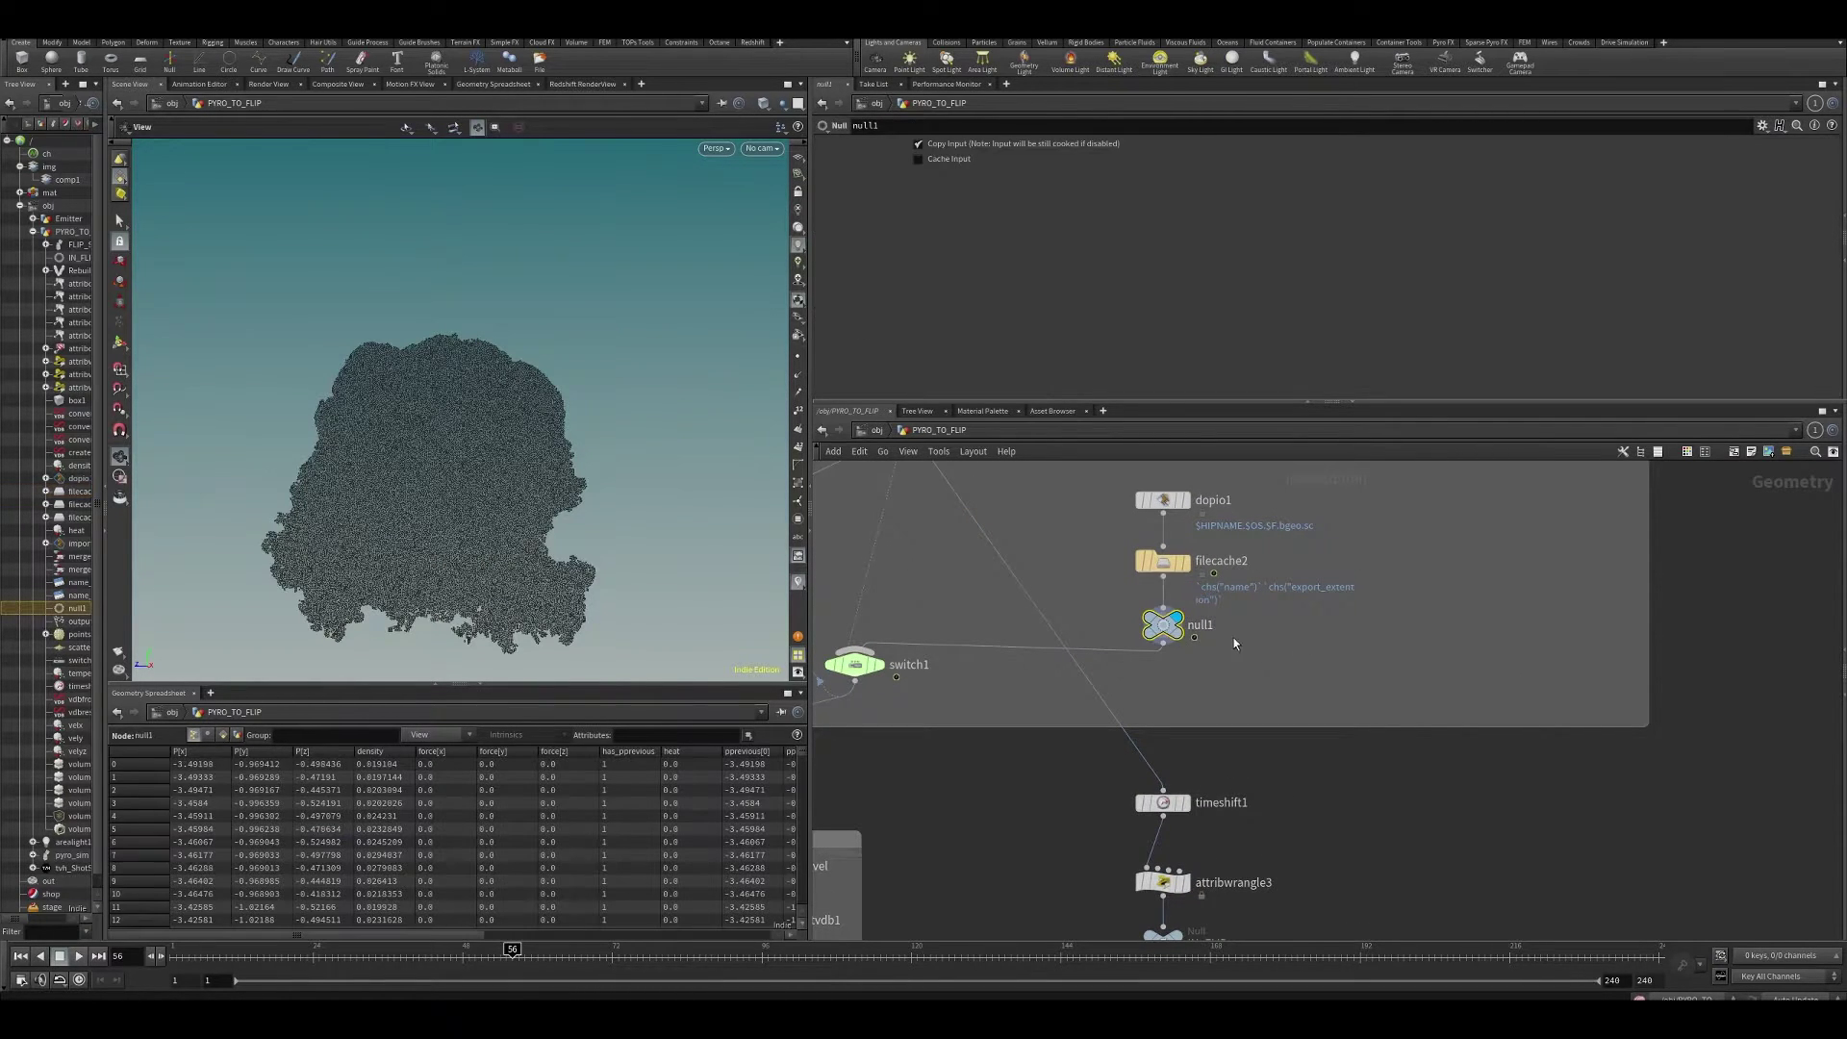
middle_drag(1231, 639, 1197, 500)
scroll(1293, 684, down, 3)
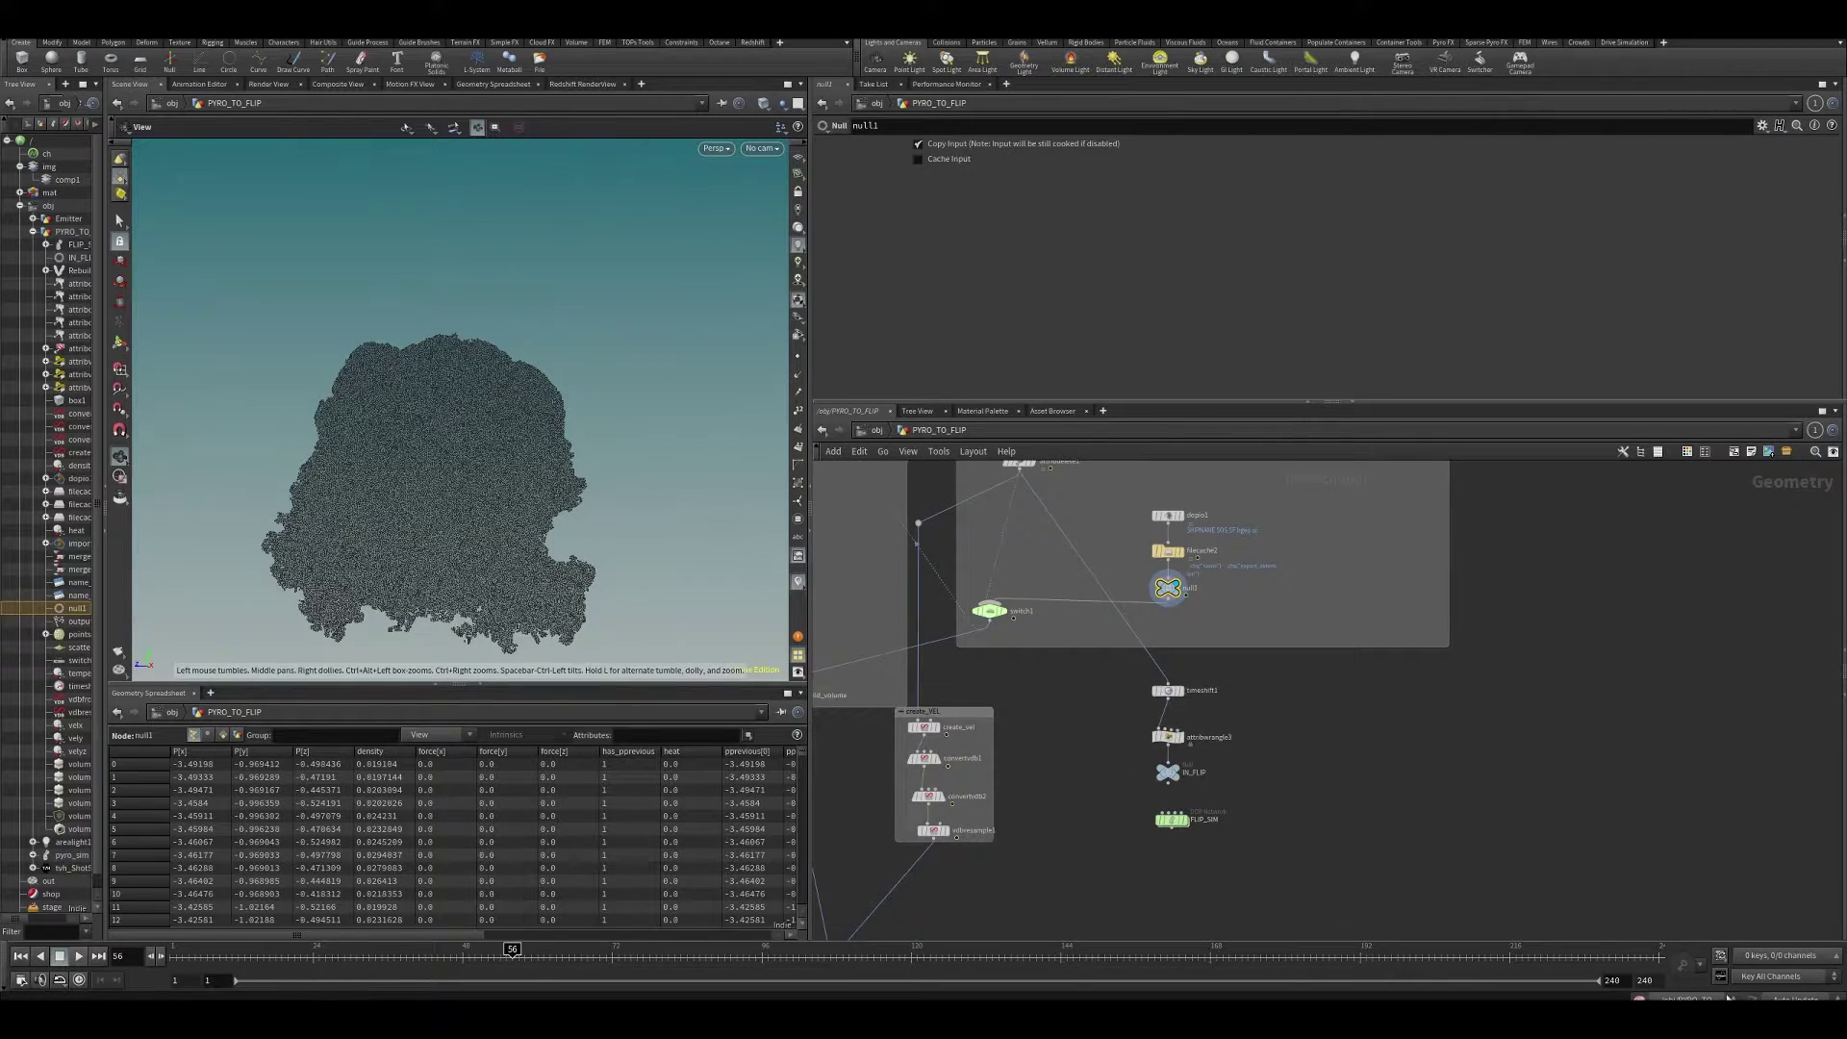
scroll(1266, 714, up, 3)
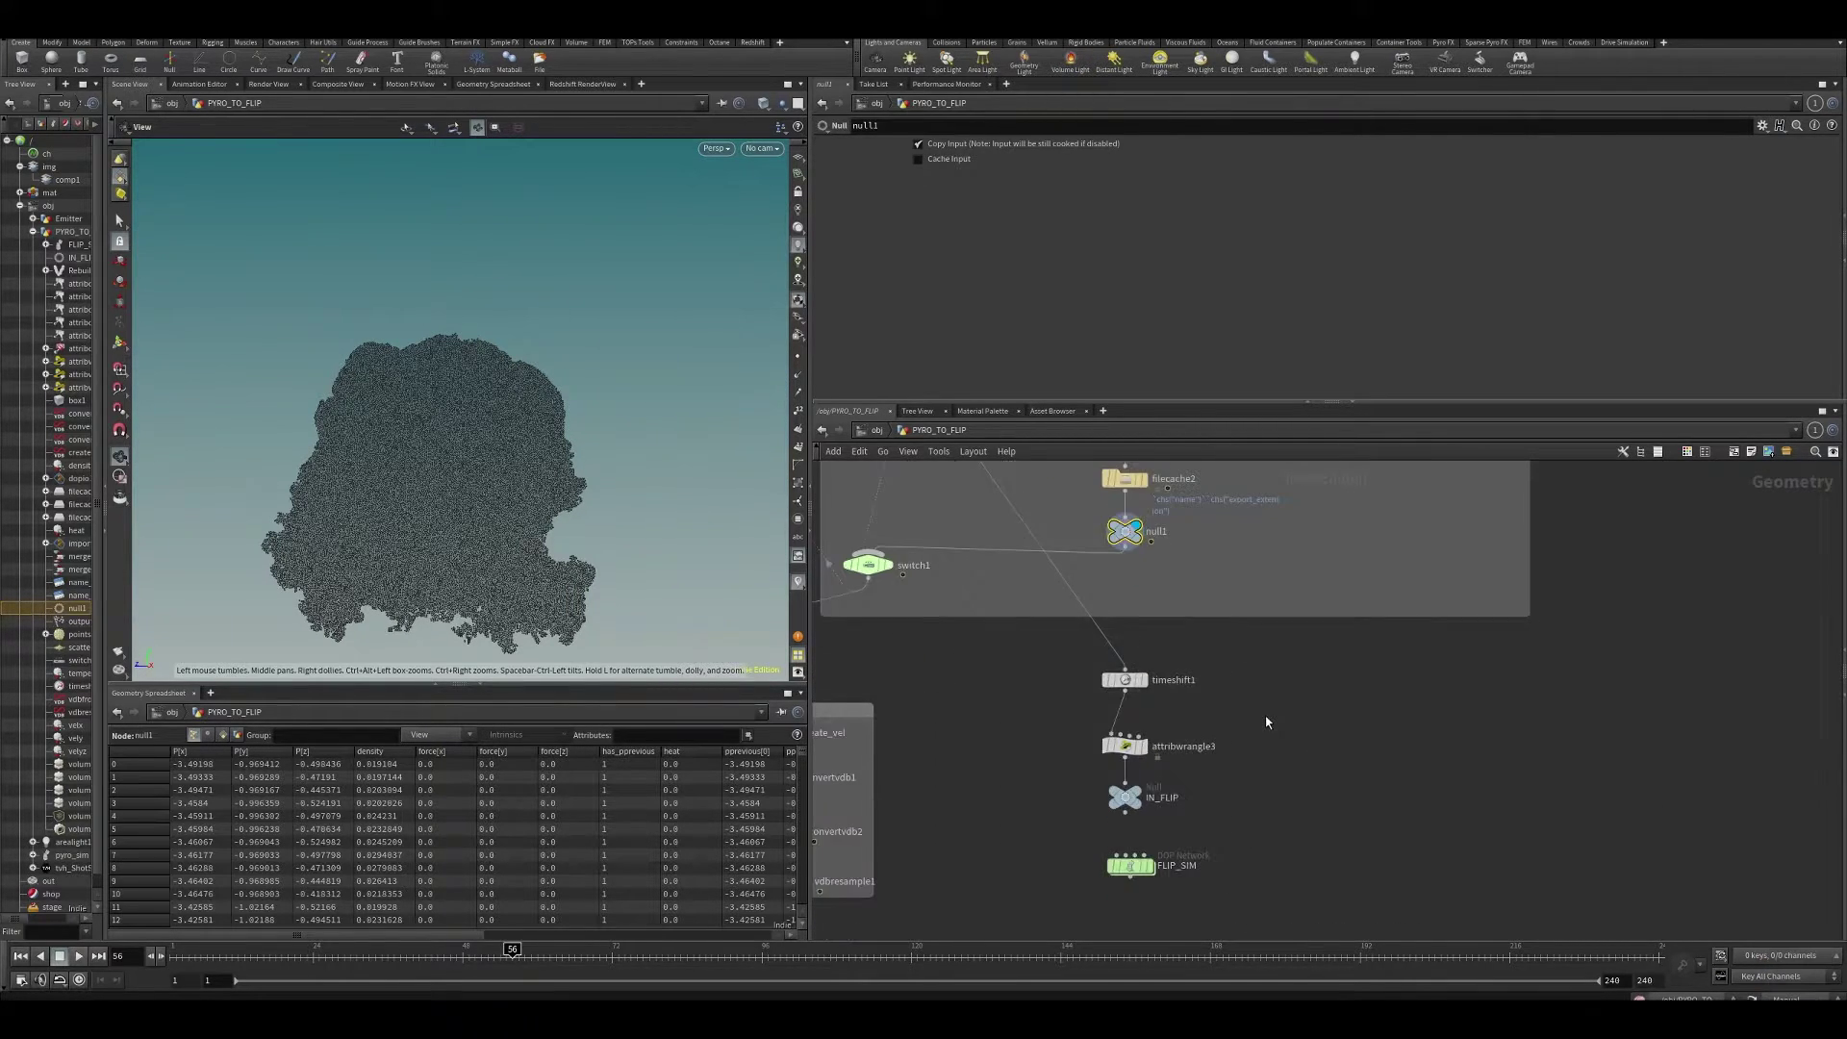
- Move the timeline to frame 54 while keeping null1 on display
middle_drag(1238, 666, 1239, 793)
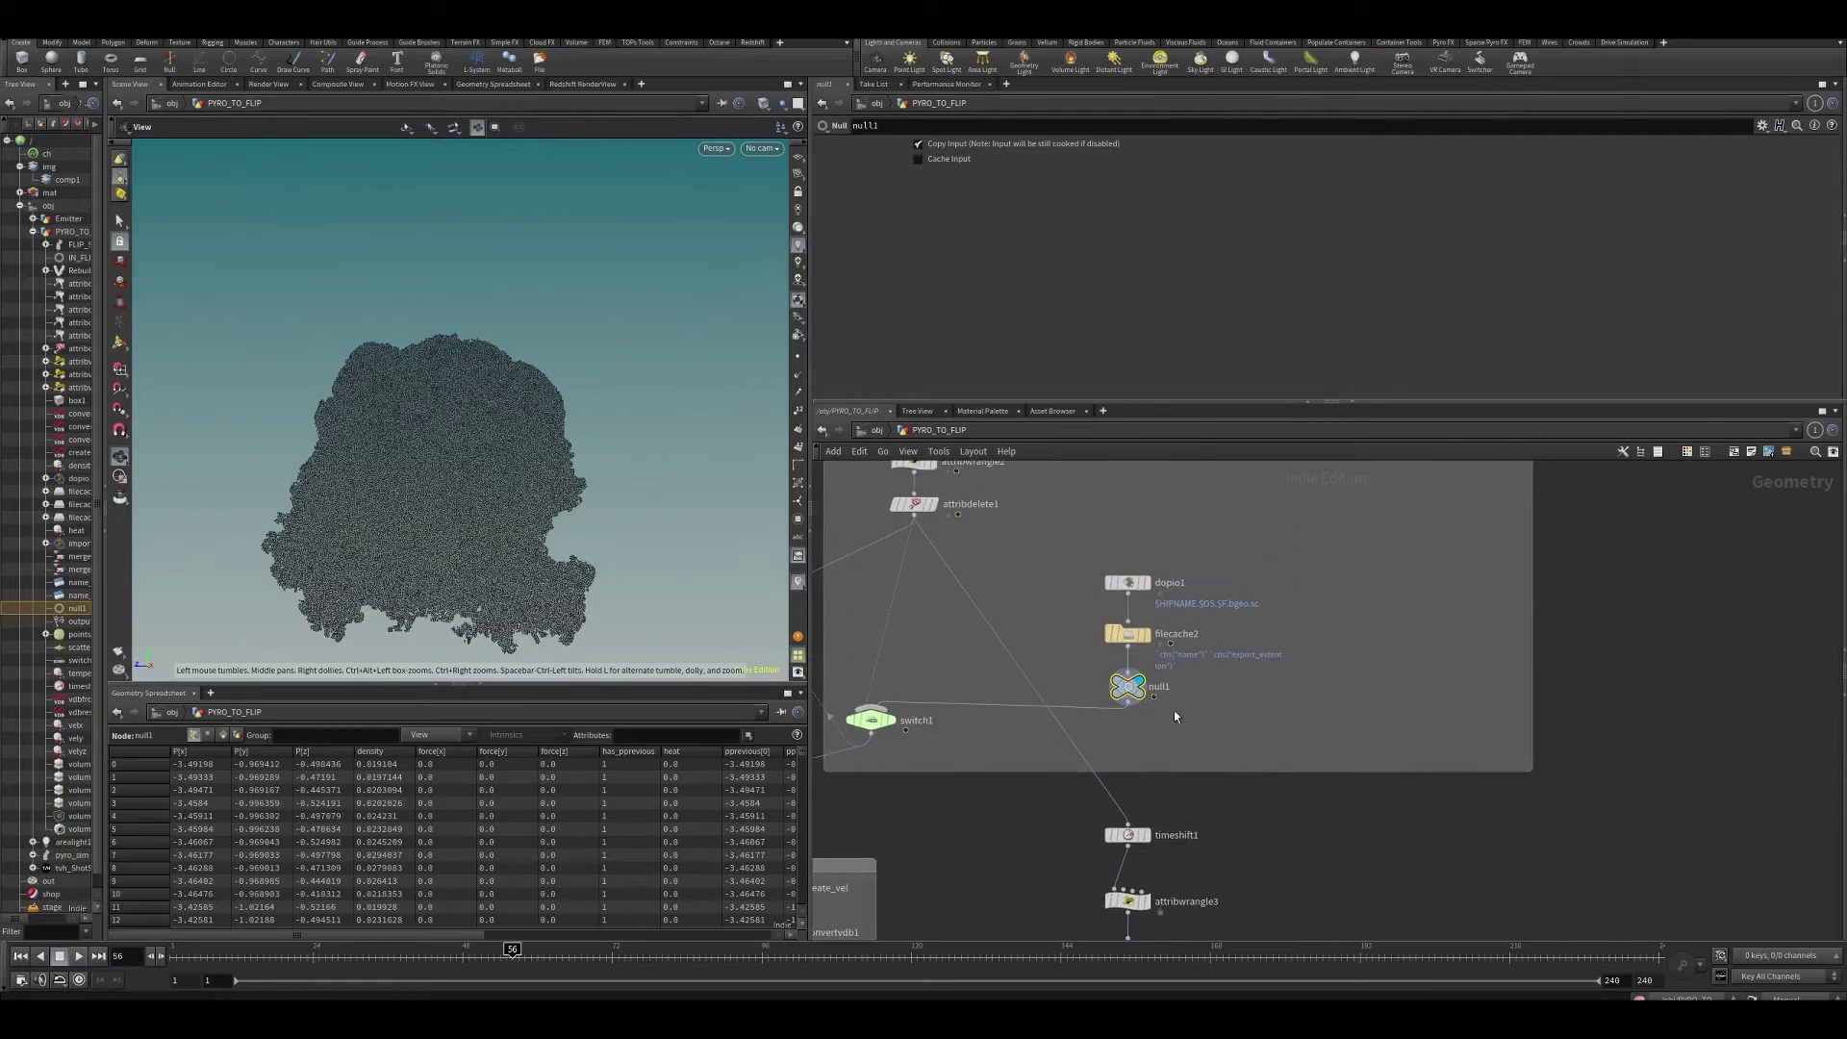
click(525, 955)
drag(507, 955, 500, 955)
middle_drag(1243, 765, 1277, 705)
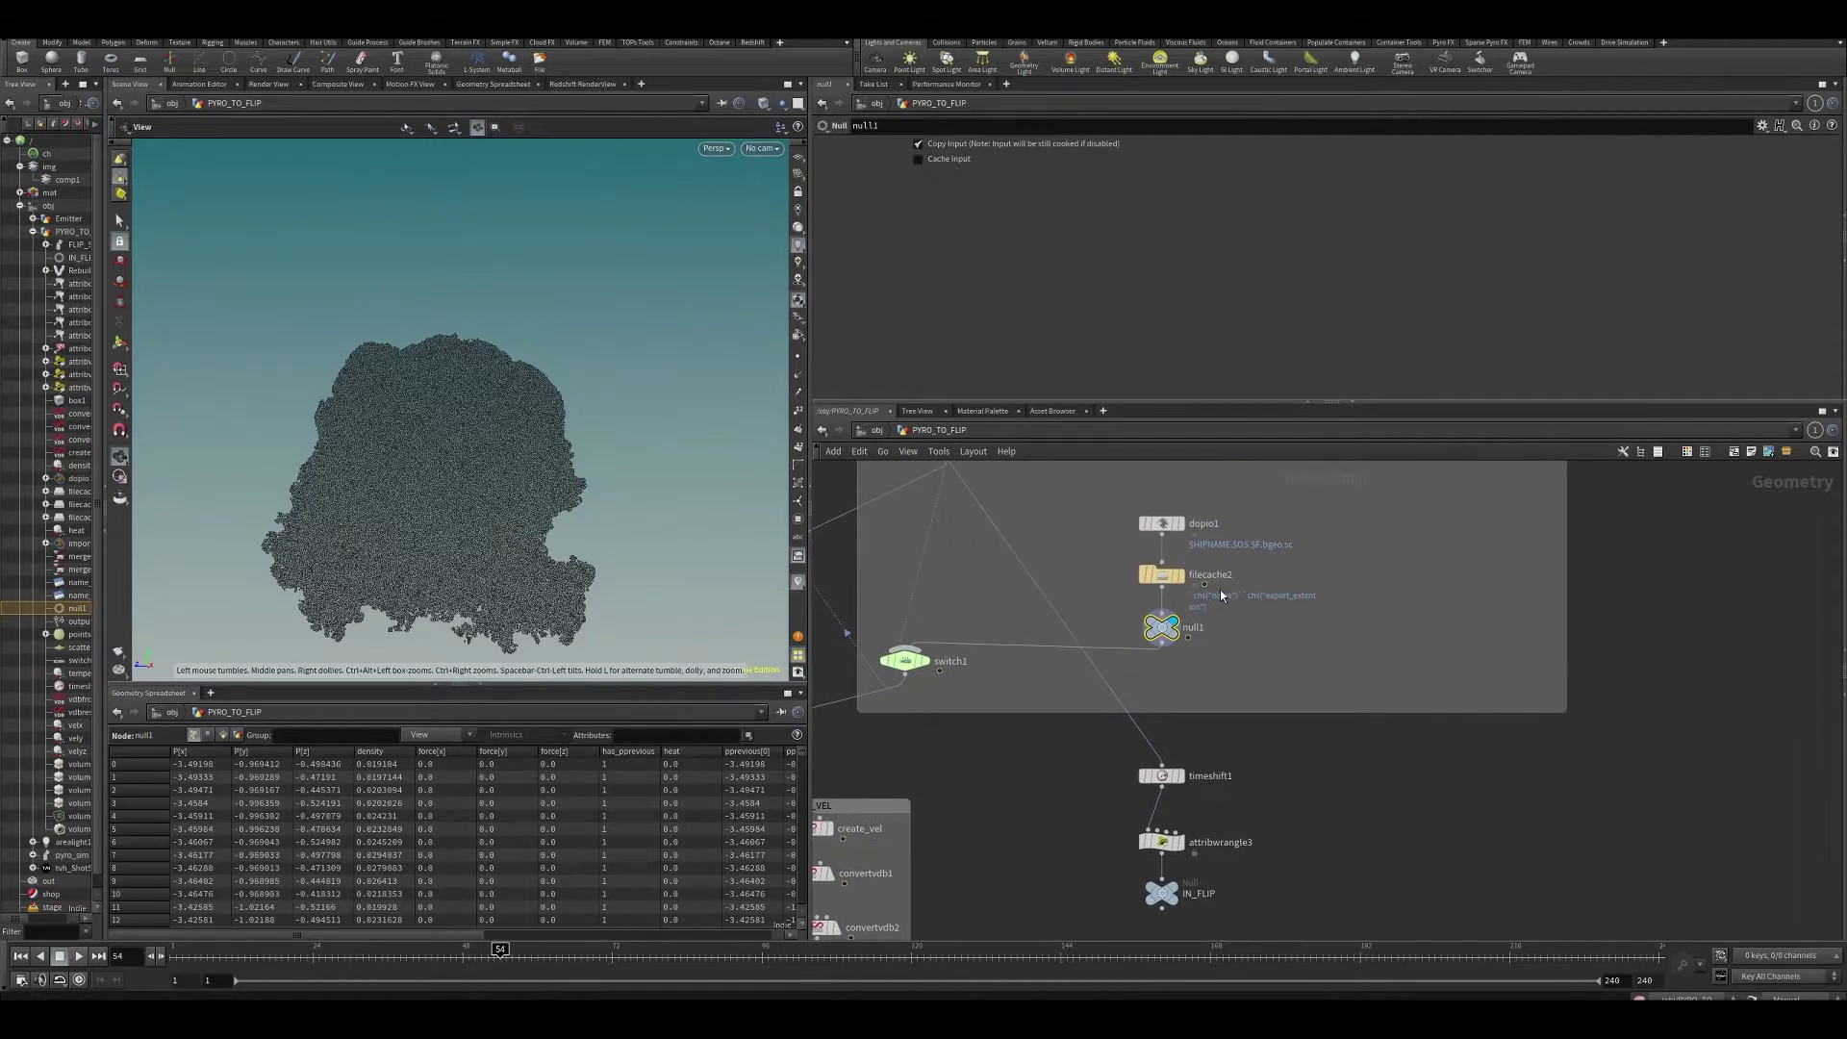
- Copy the Point Separation parameter of pointsfromvolume1 in the attributes-from-volume group
scroll(1219, 641, up, 3)
middle_drag(1210, 645, 1267, 782)
scroll(1267, 783, down, 4)
middle_drag(1200, 581, 1197, 1019)
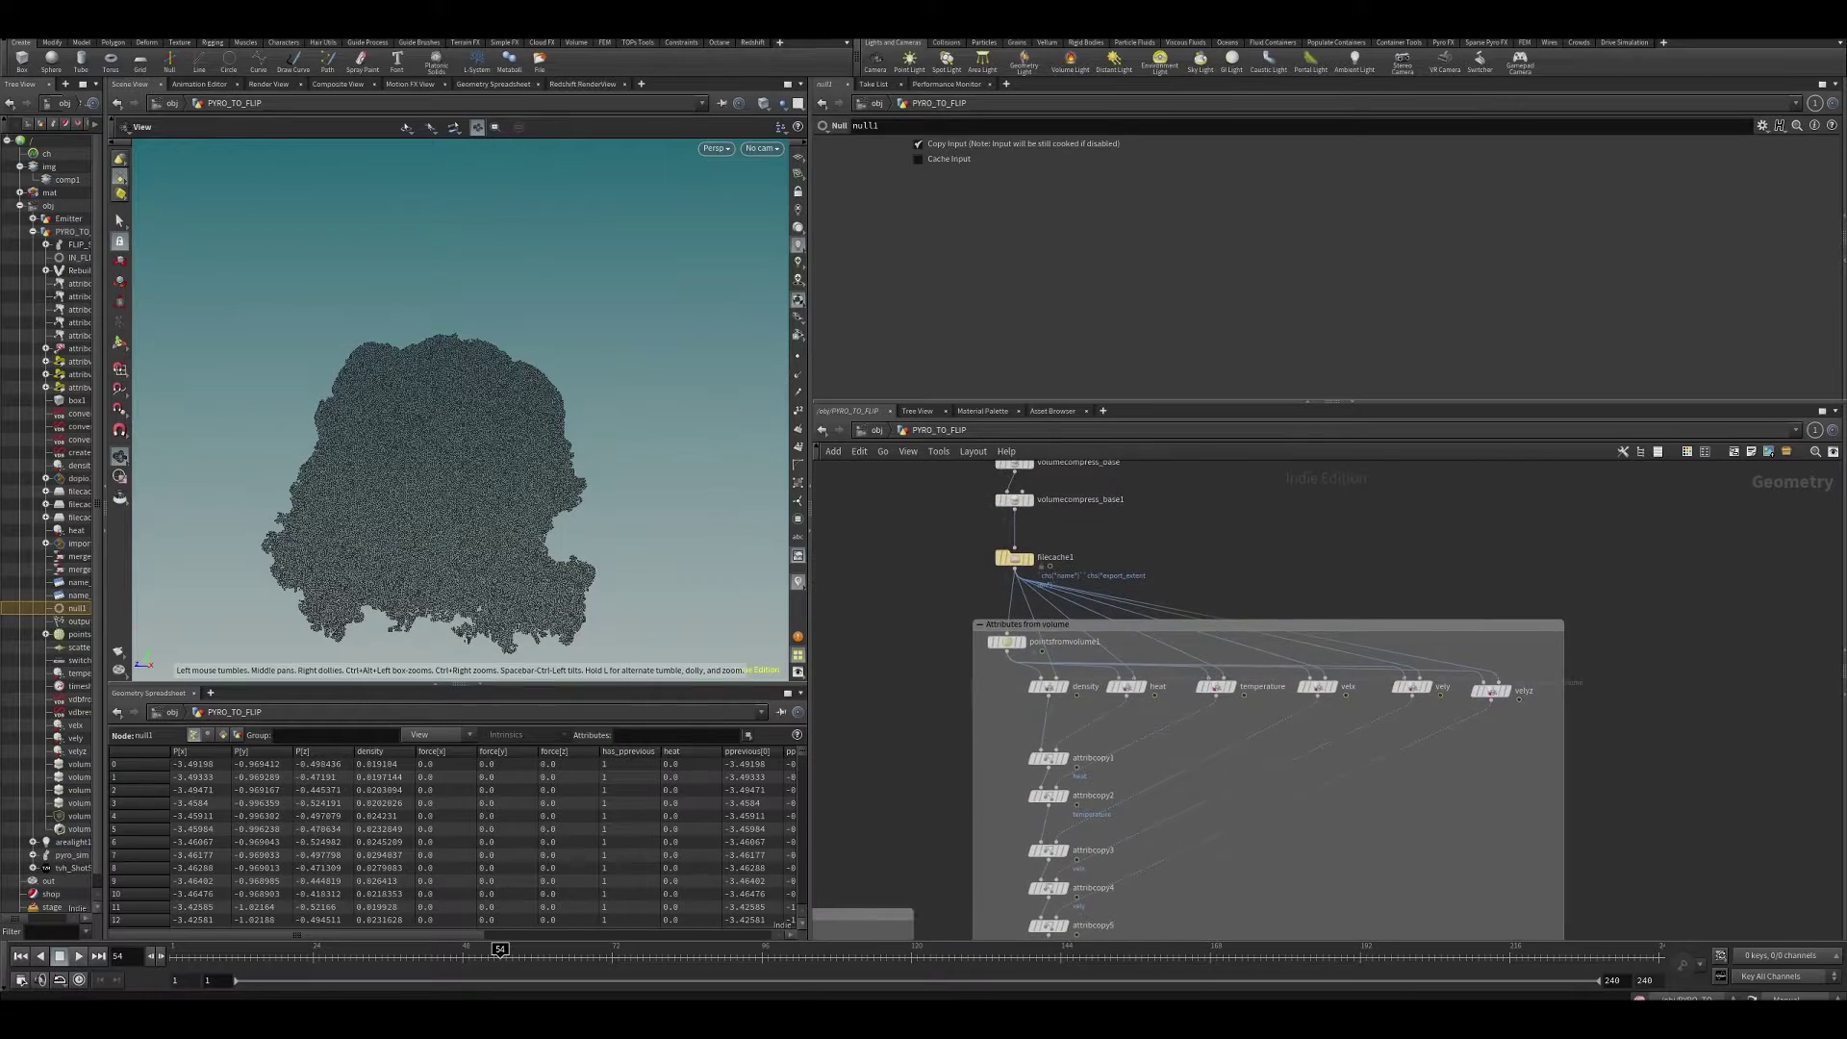
middle_drag(989, 588, 979, 451)
middle_drag(1324, 859, 1232, 660)
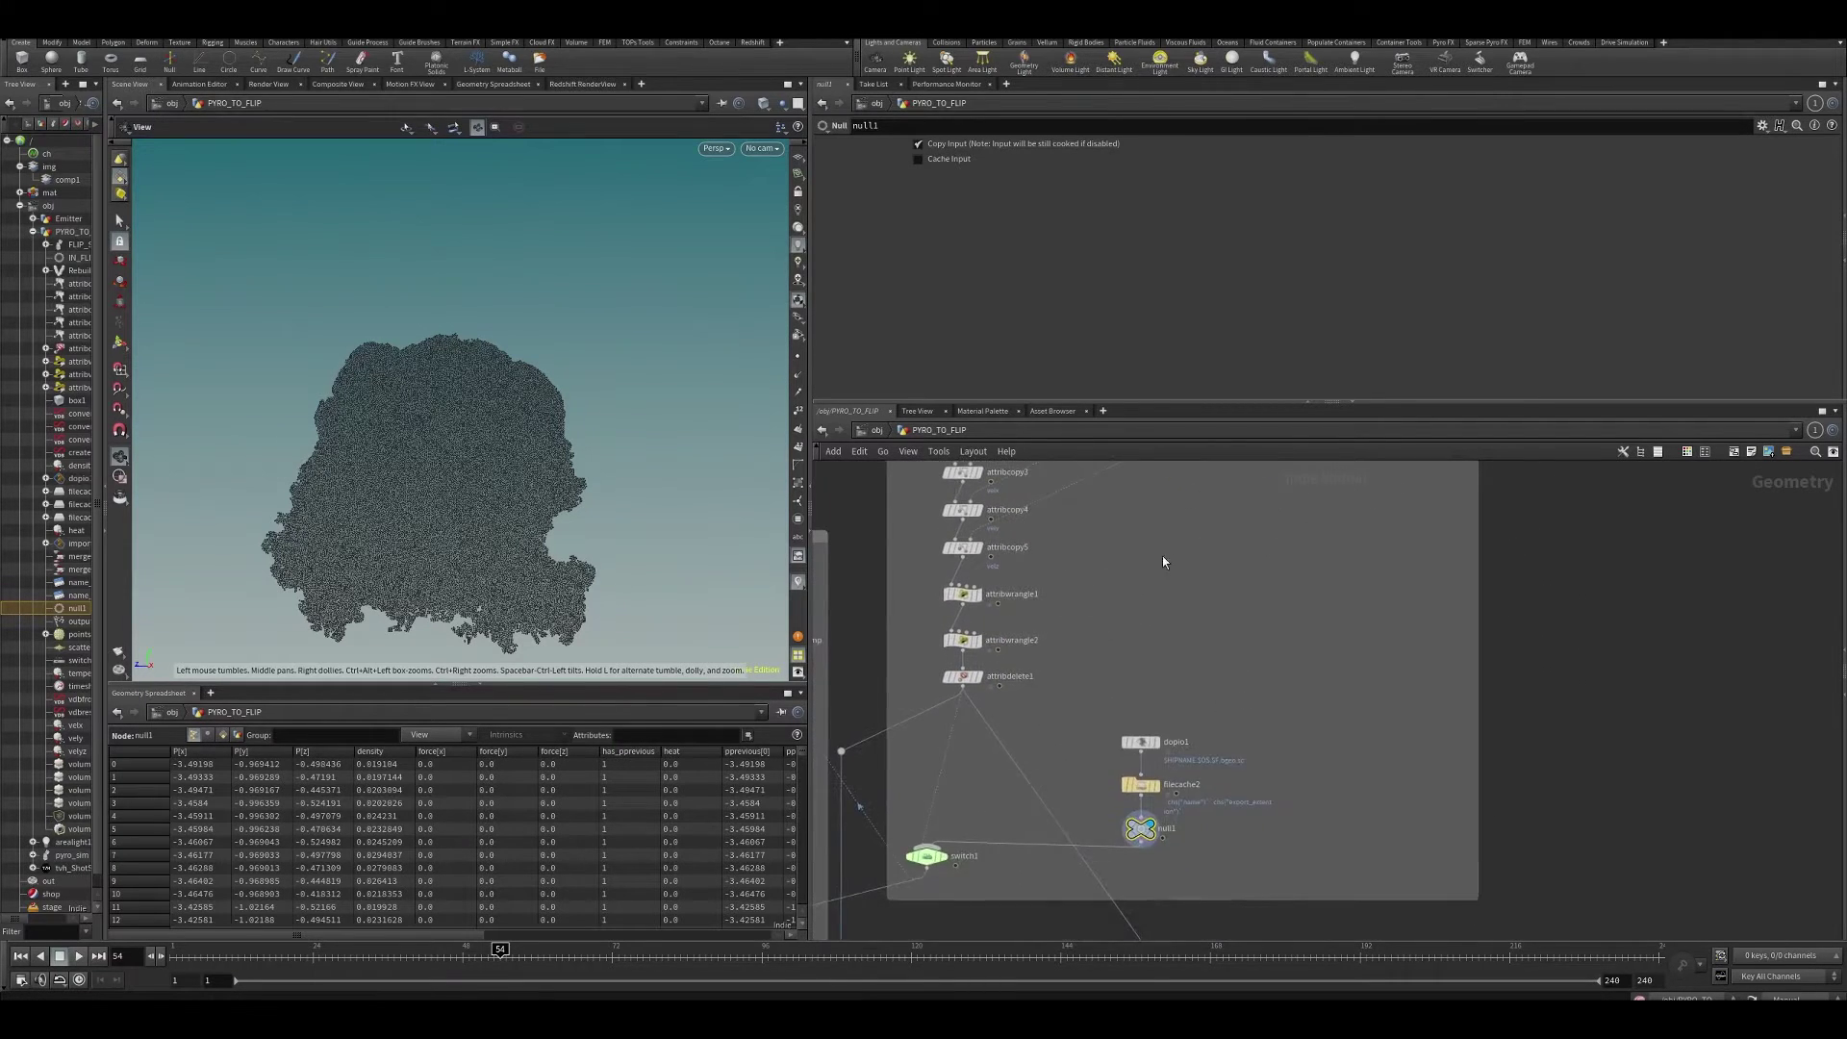
middle_drag(1164, 561, 1240, 842)
click(991, 545)
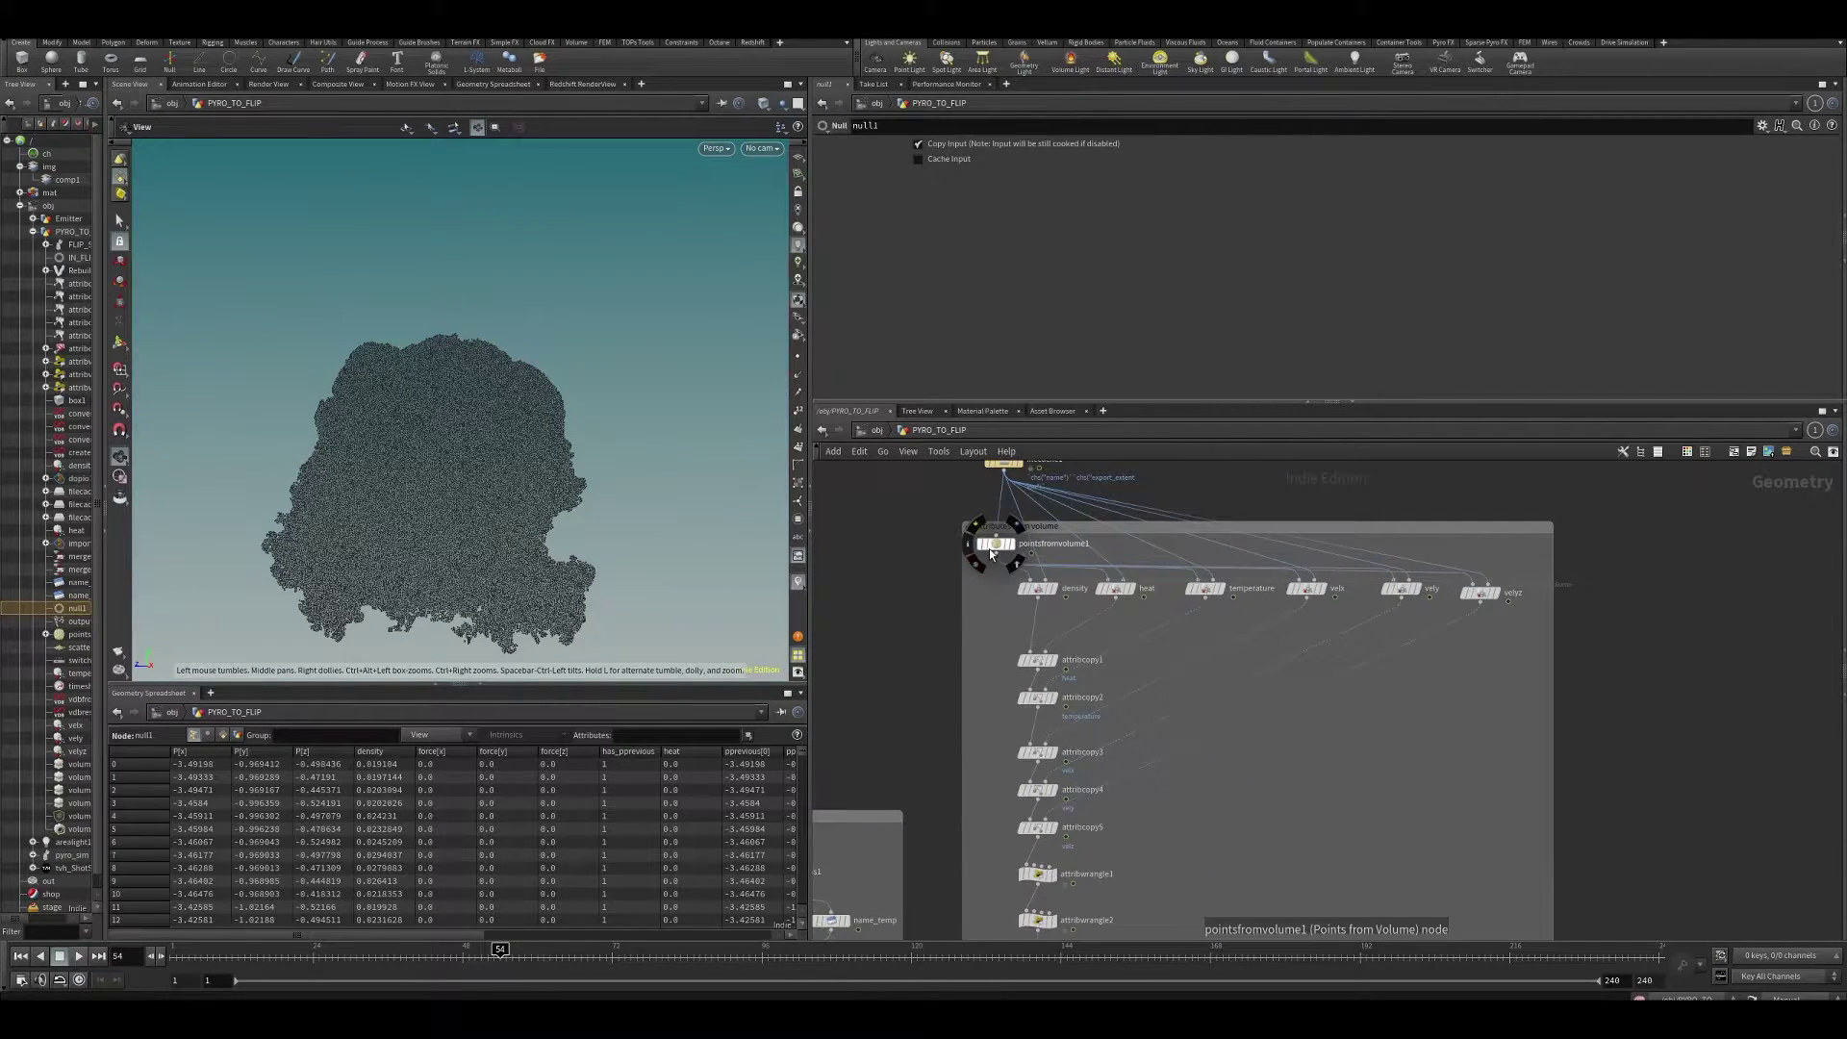
click(868, 219)
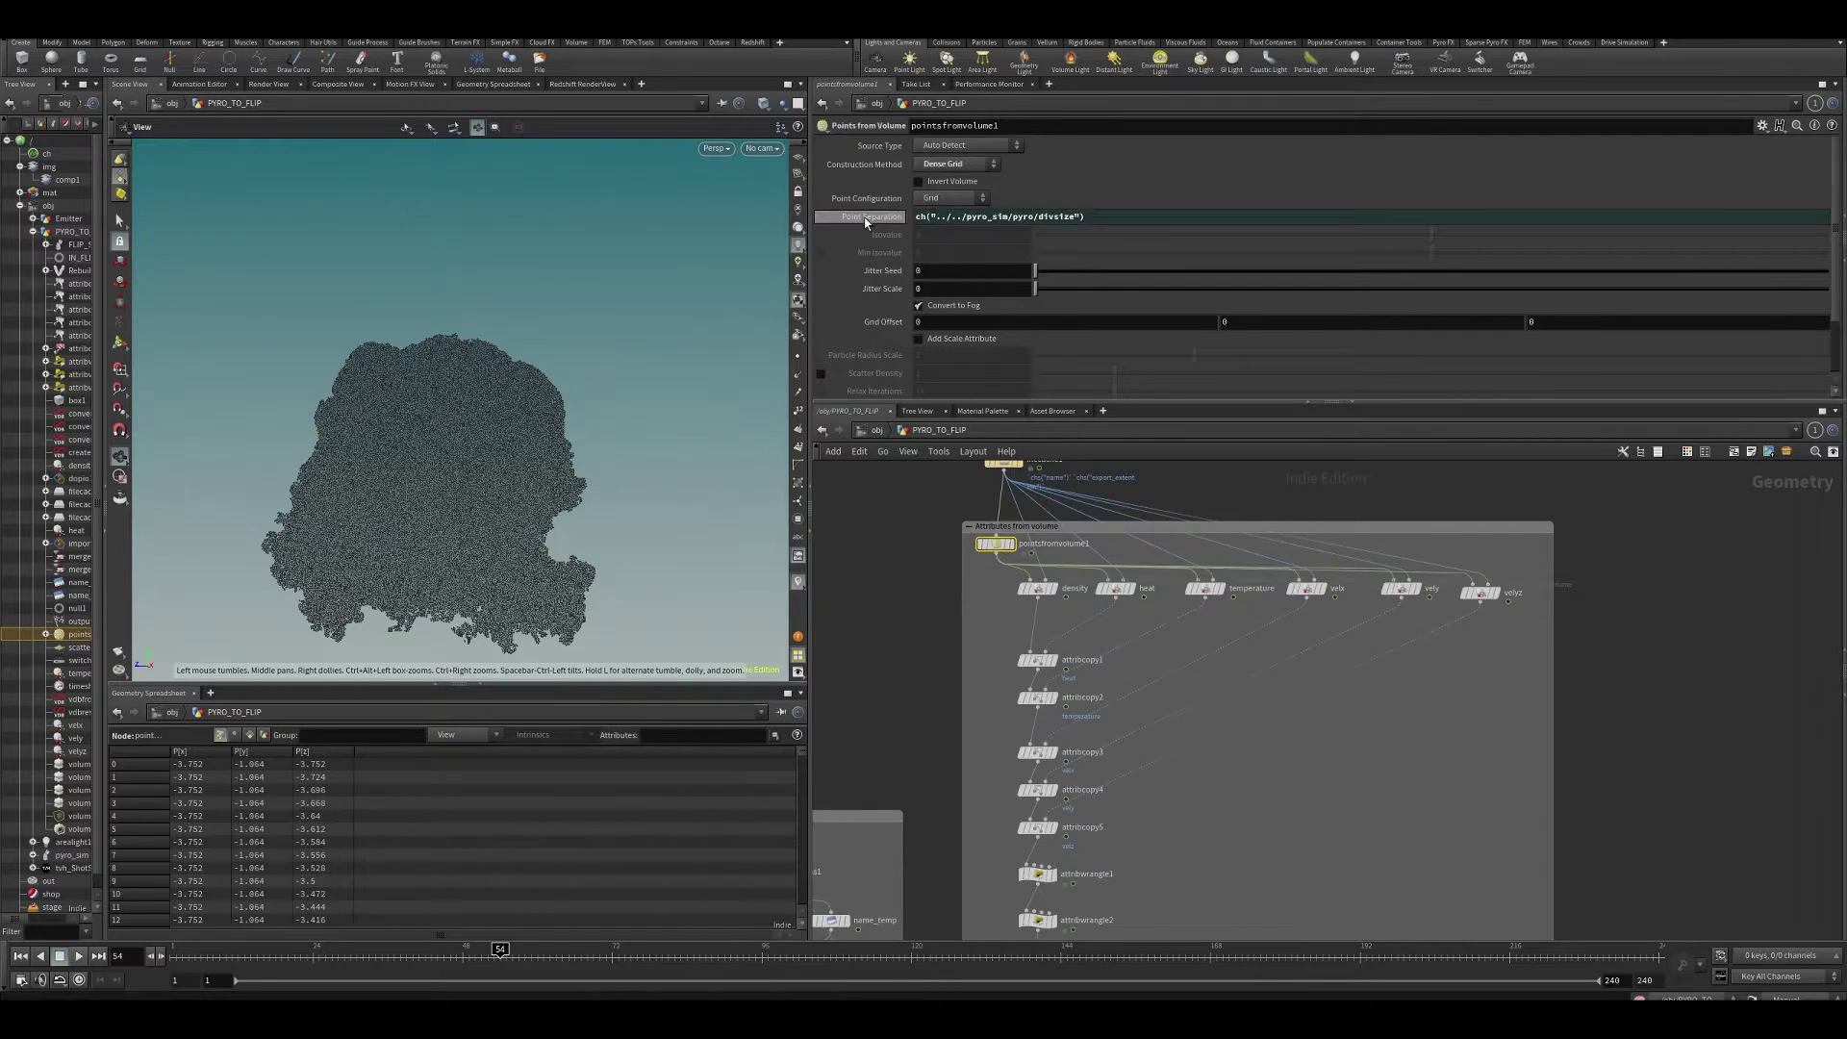
right_click(875, 224)
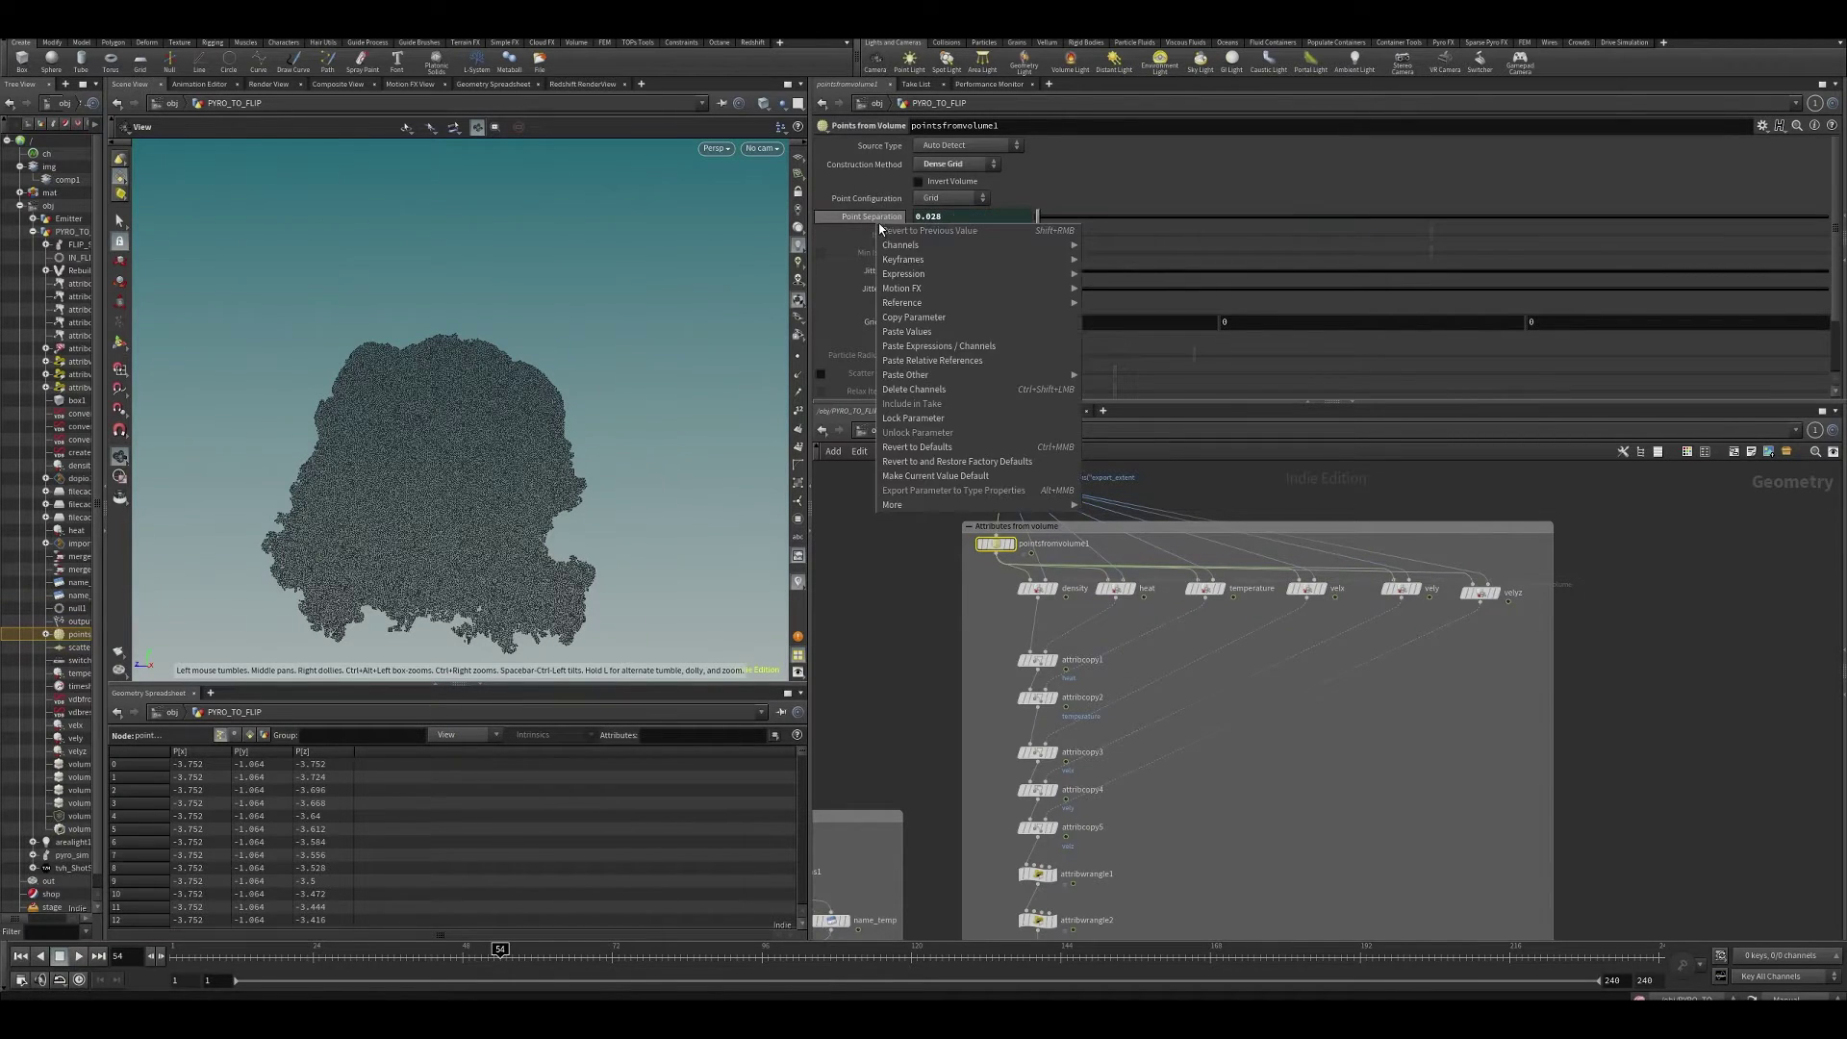
click(893, 320)
- Paste the copied parameter as a relative reference into flipobject1's Particle Separation inside FLIP_SIM, and return to PYRO_TO_FLIP
middle_drag(1383, 901, 1411, 521)
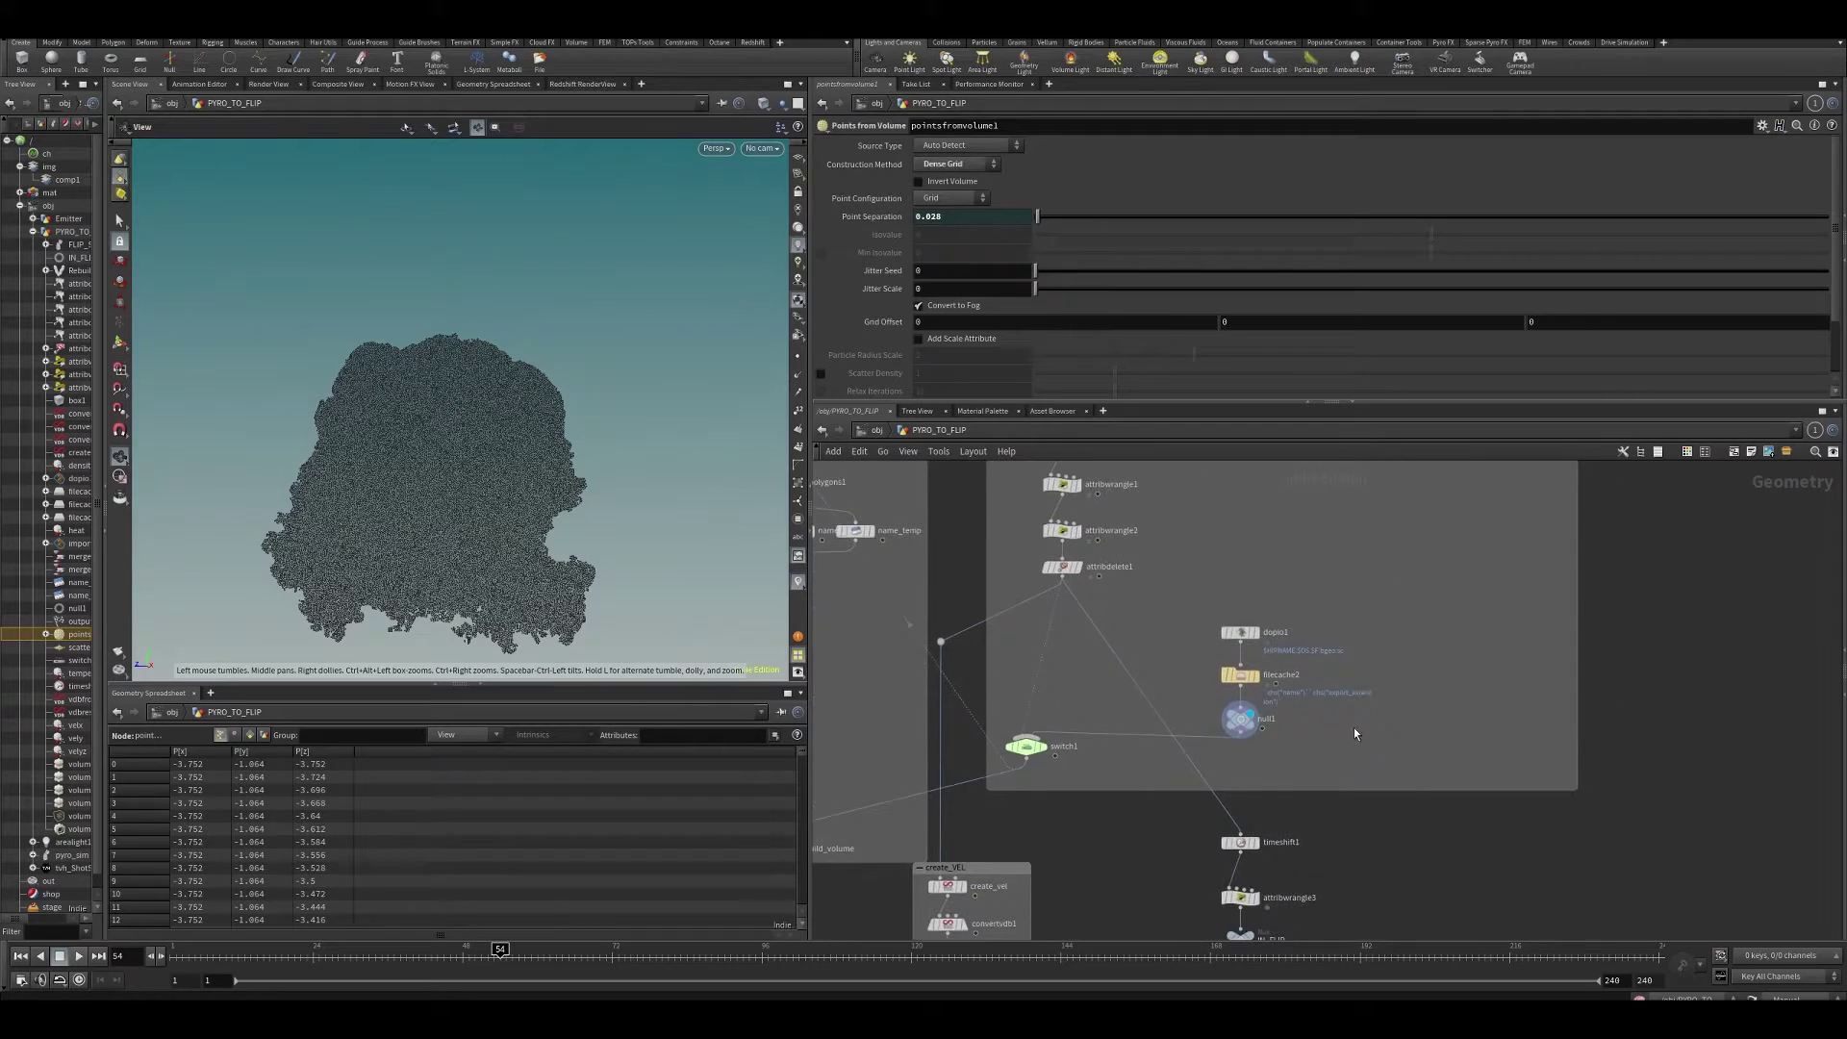
middle_drag(1354, 744, 1359, 590)
double_click(1247, 845)
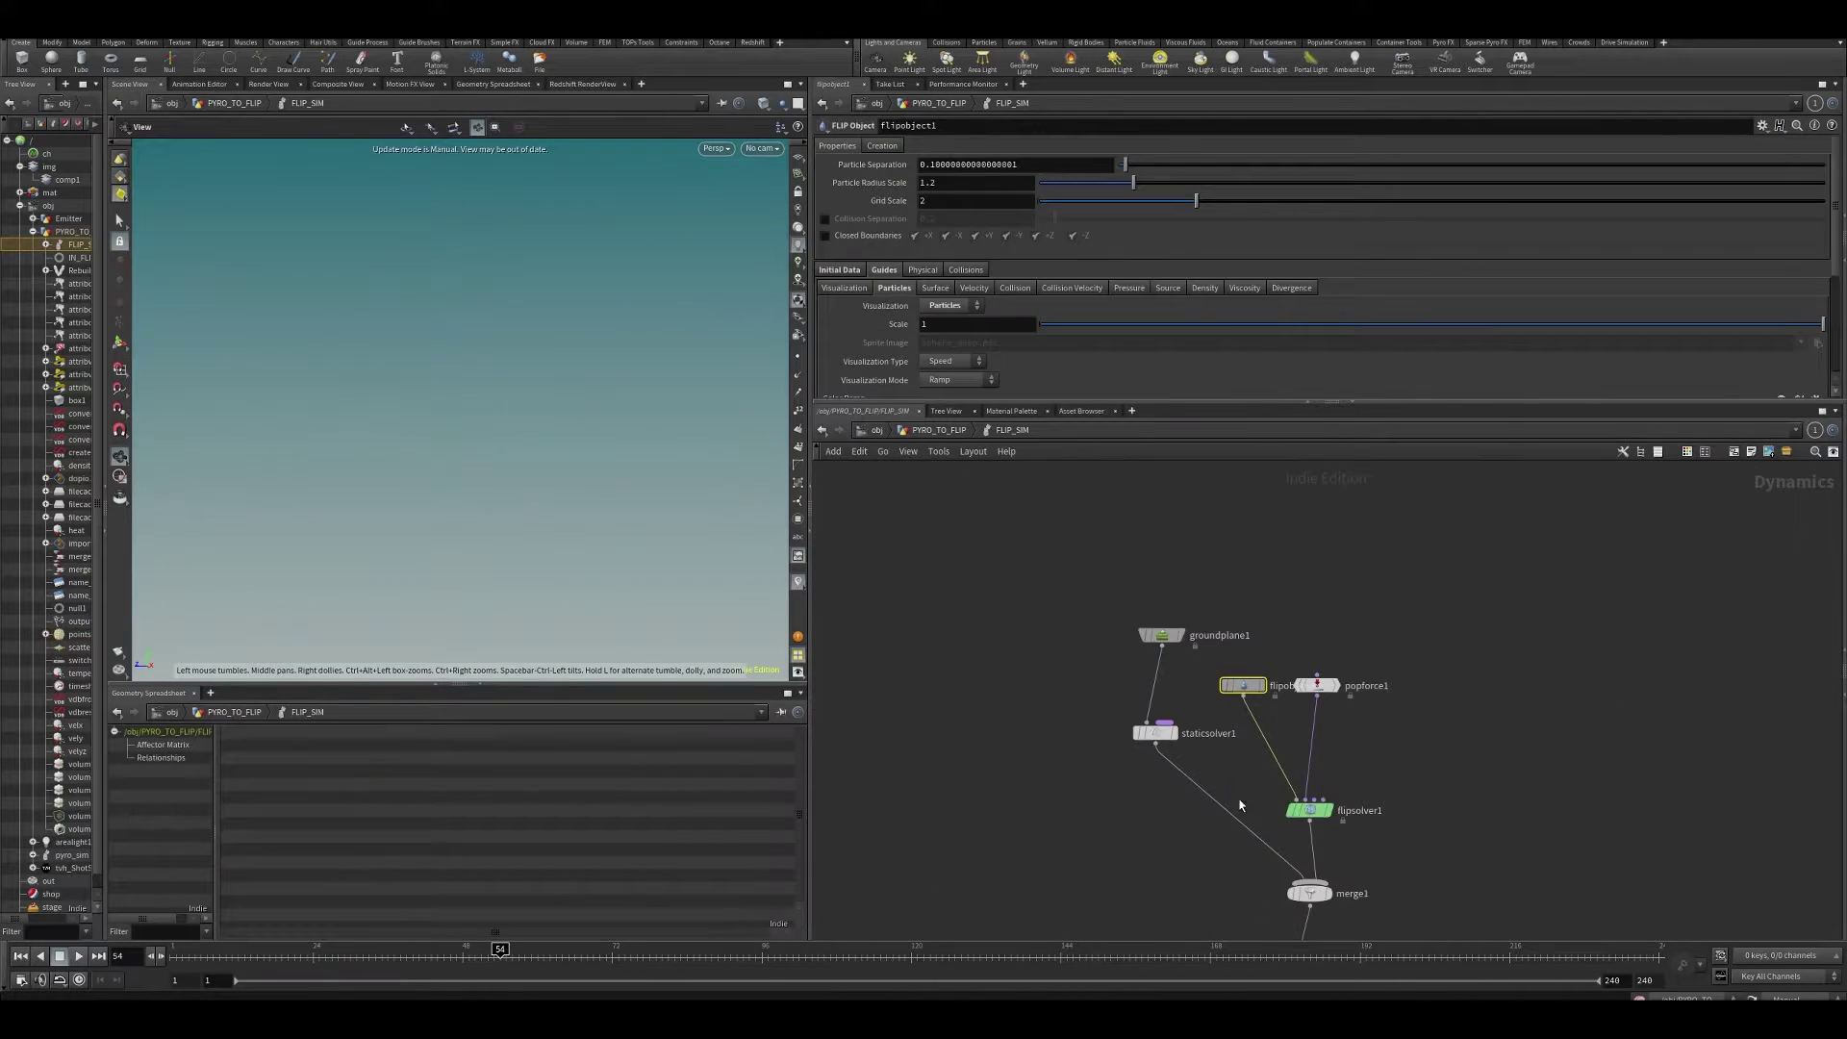
right_click(862, 165)
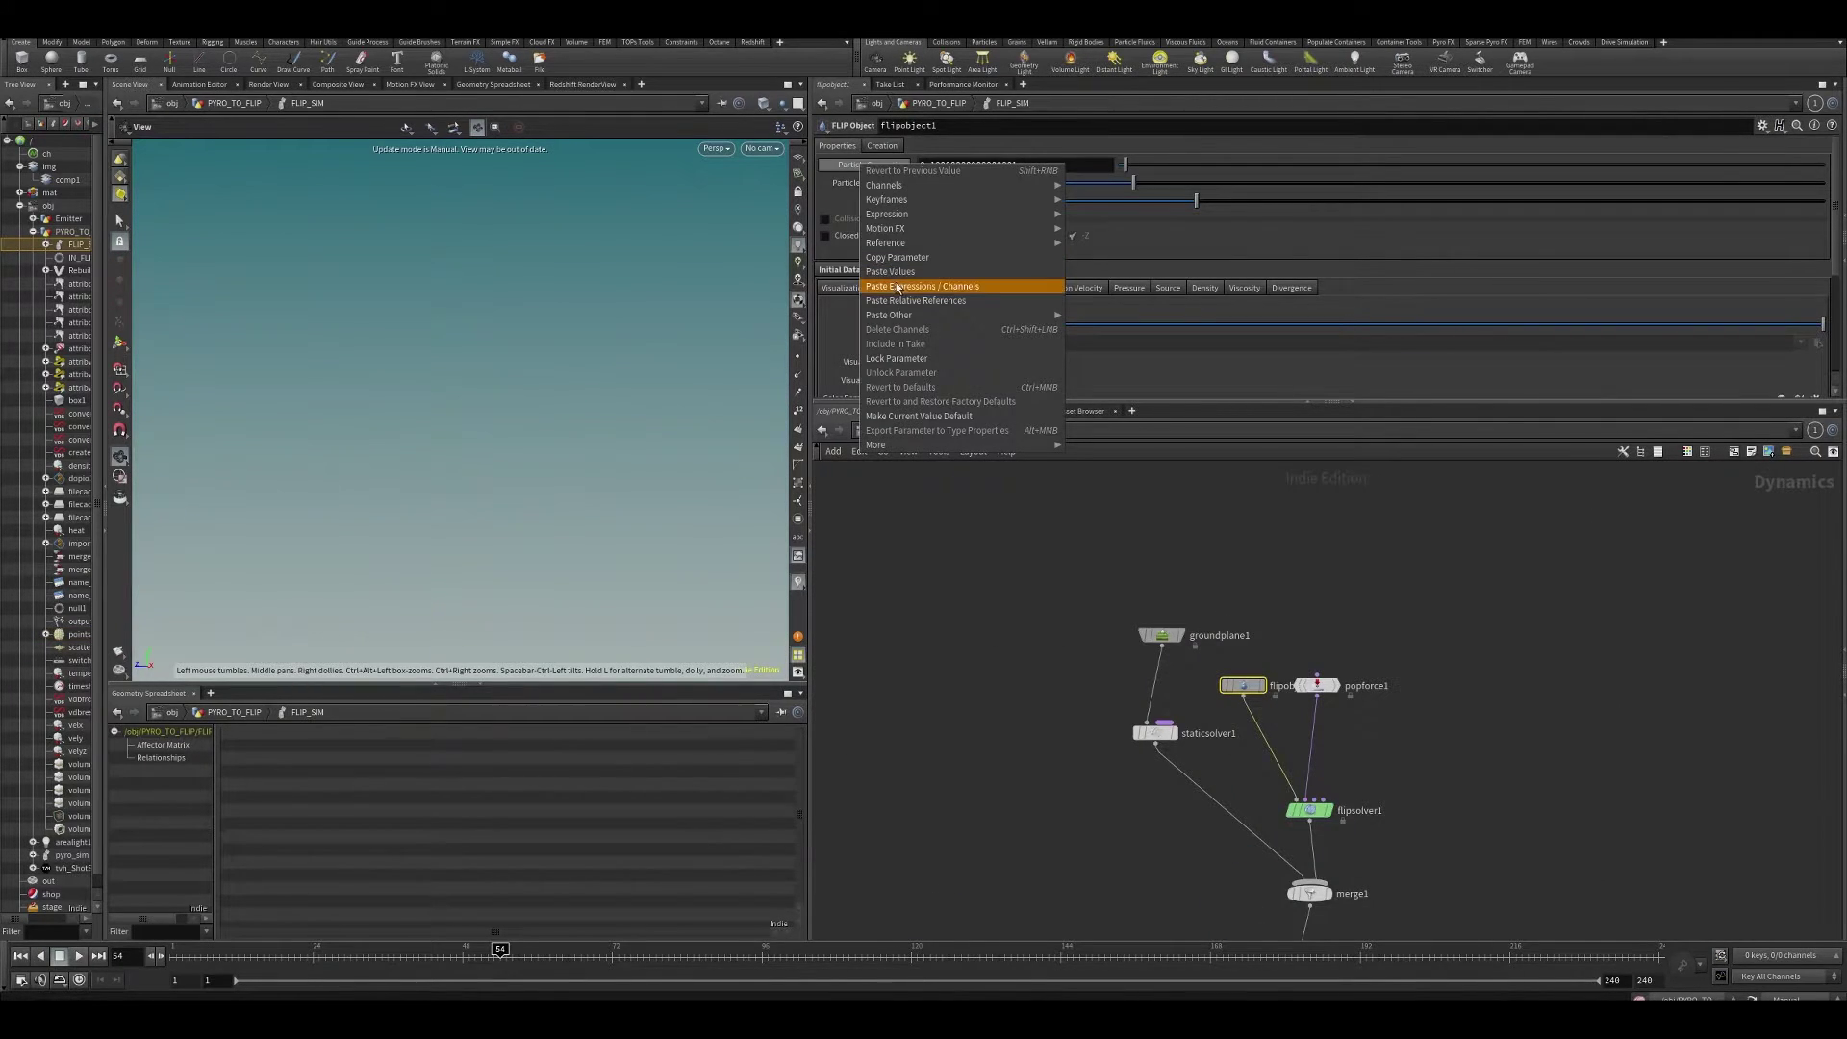
click(948, 305)
middle_drag(1055, 804, 1064, 709)
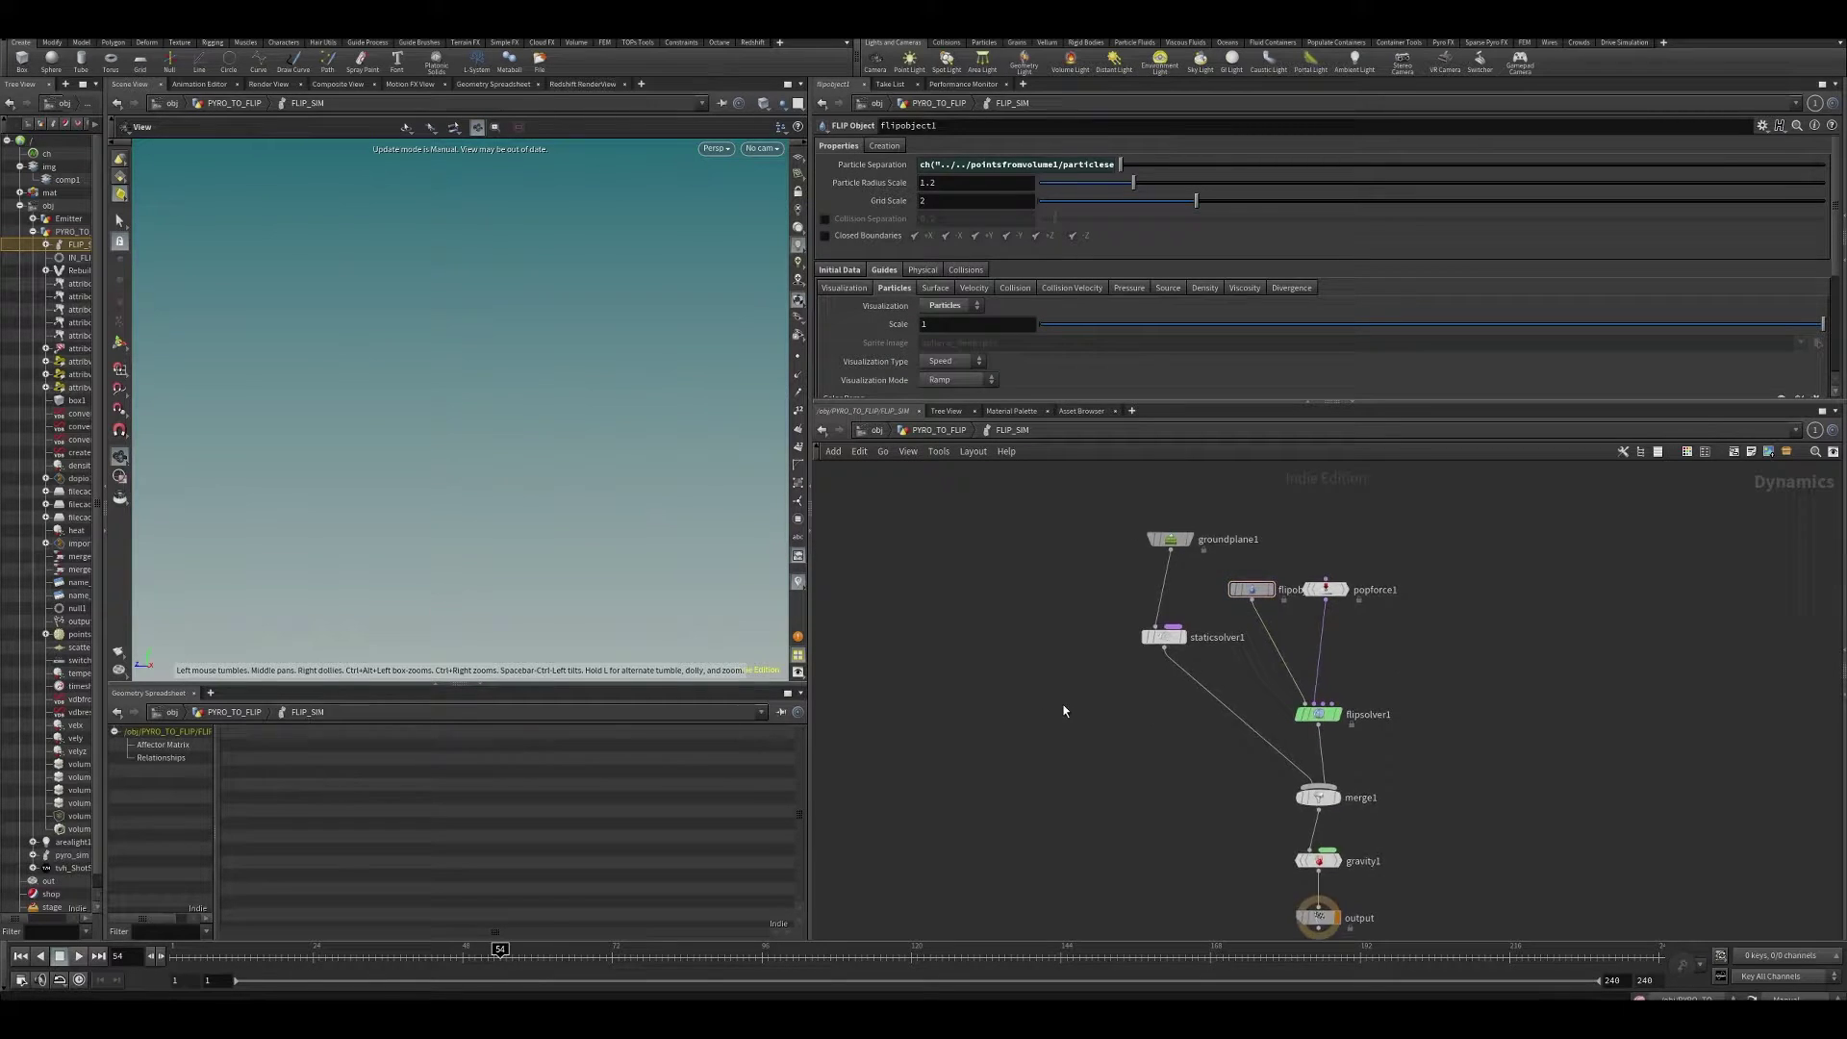
key(u)
- Select filecache2 below dopio1 to show its cache settings, and save the scene
middle_drag(1341, 646, 1272, 796)
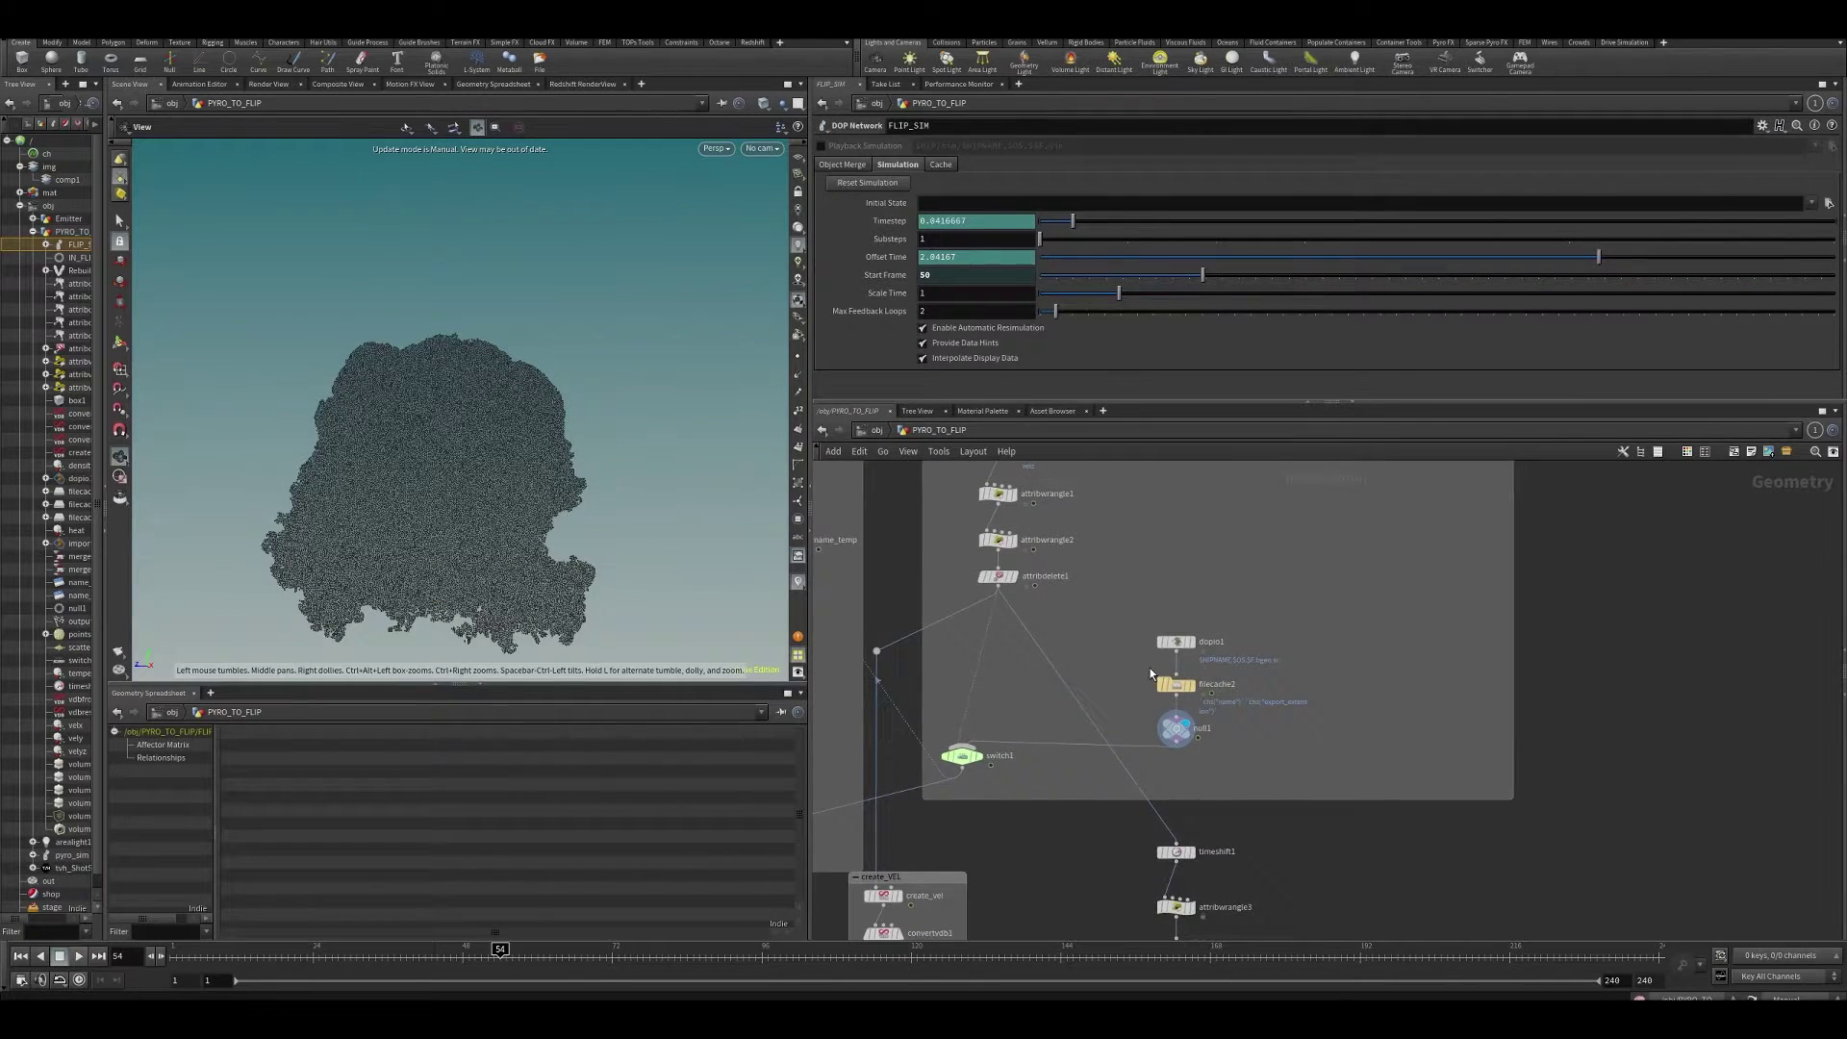
click(1175, 685)
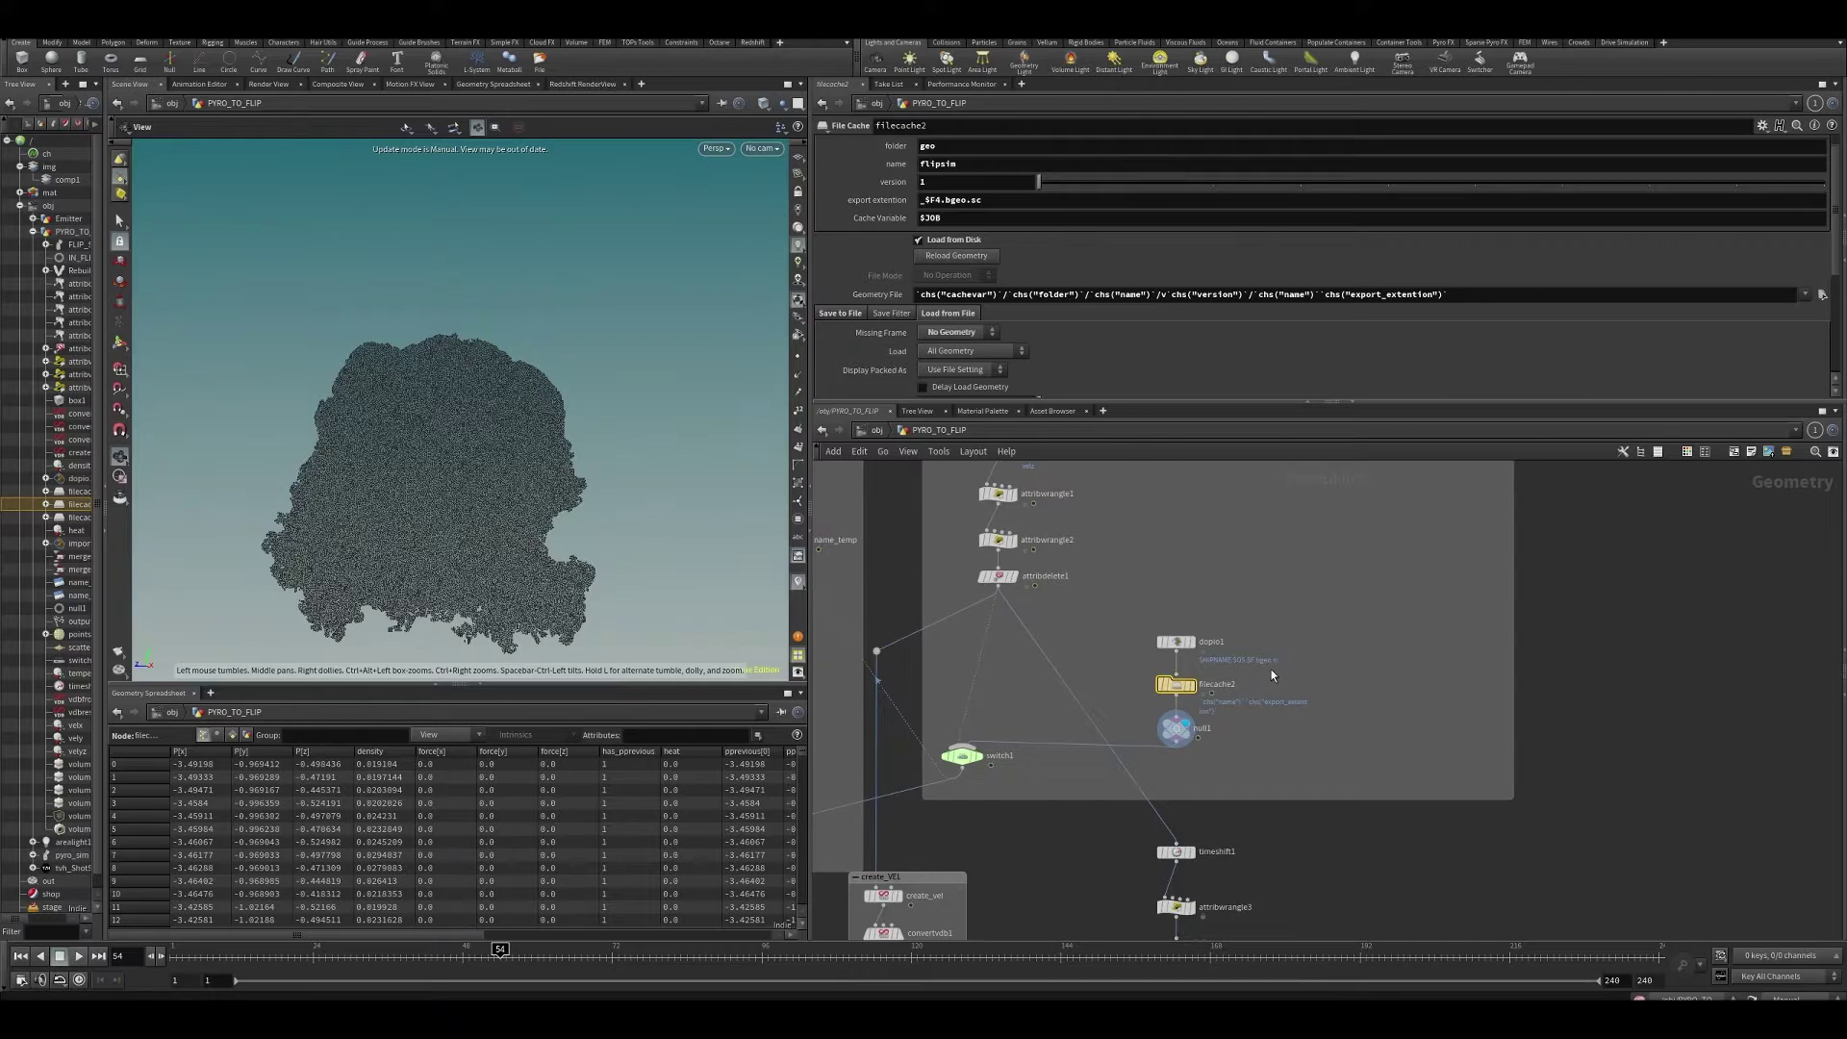
middle_drag(1212, 752, 1302, 651)
scroll(1294, 647, up, 3)
key(ctrl+s)
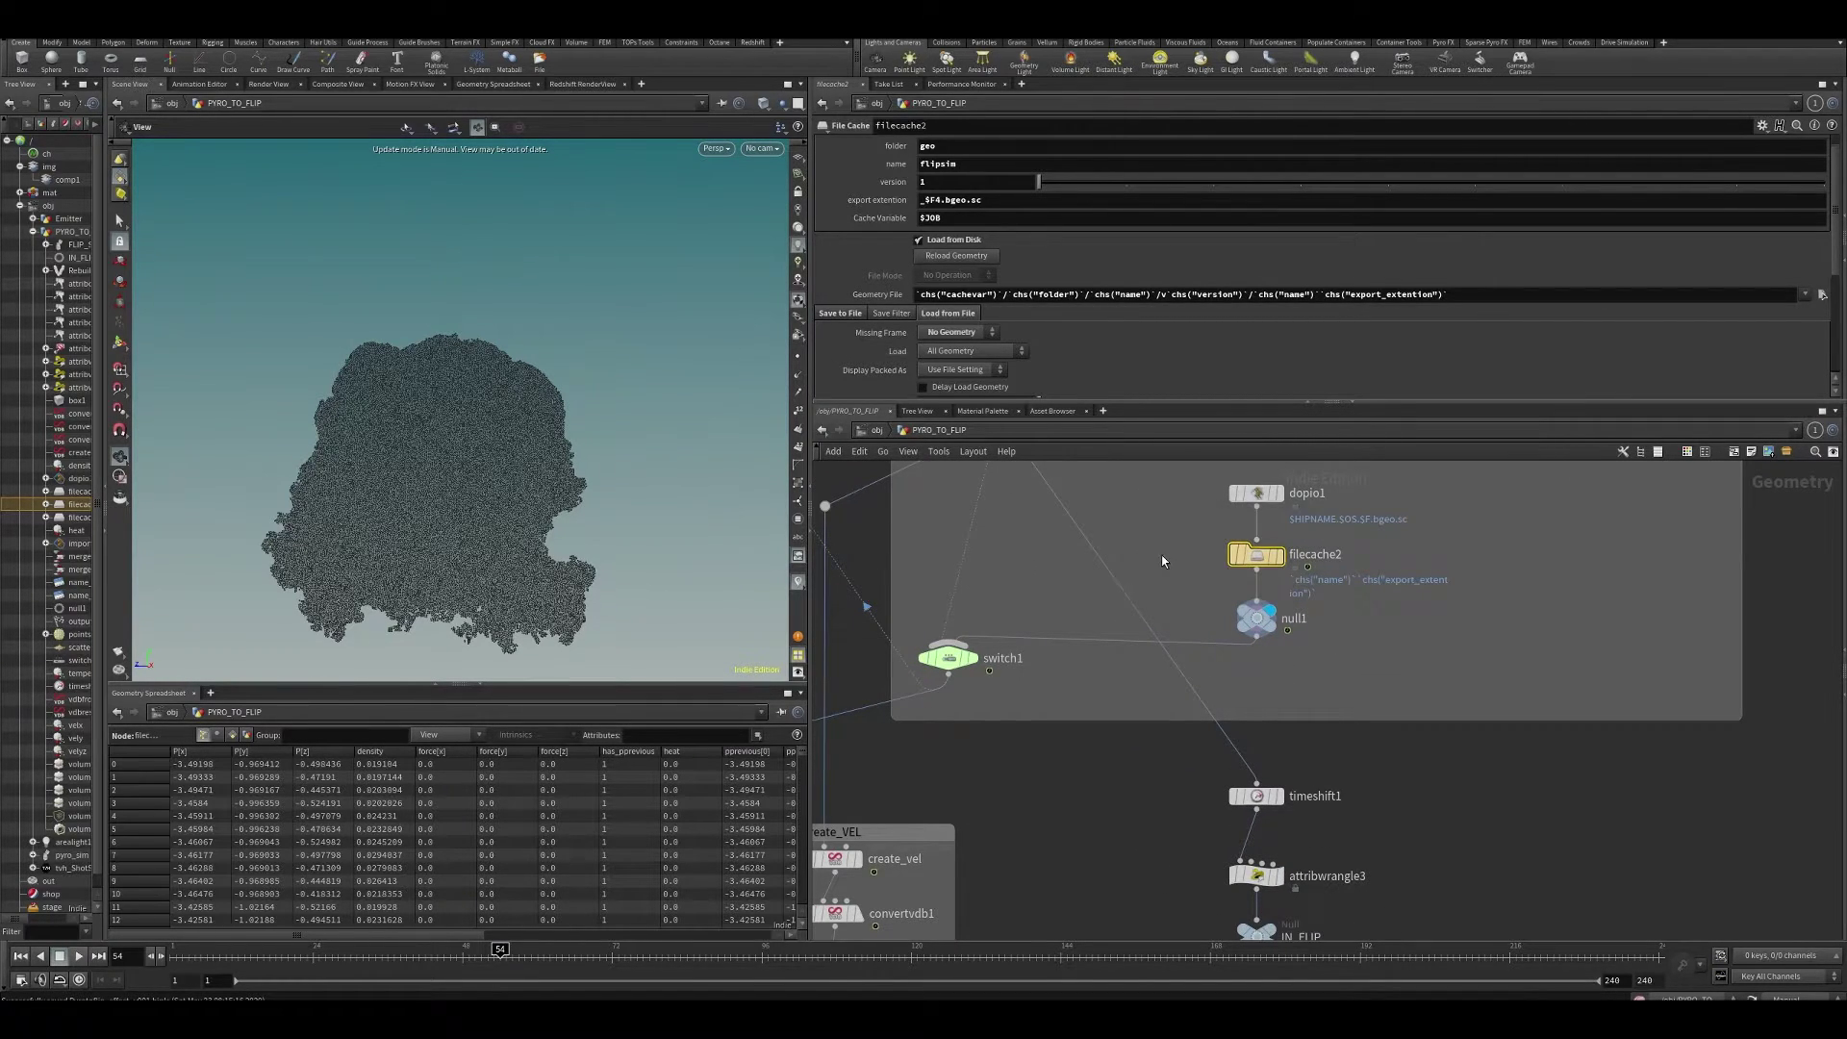
- Examine filecache2's Parameters and Channels options, its version settings, and the resolved path of its Geometry File
middle_drag(1141, 577, 1083, 730)
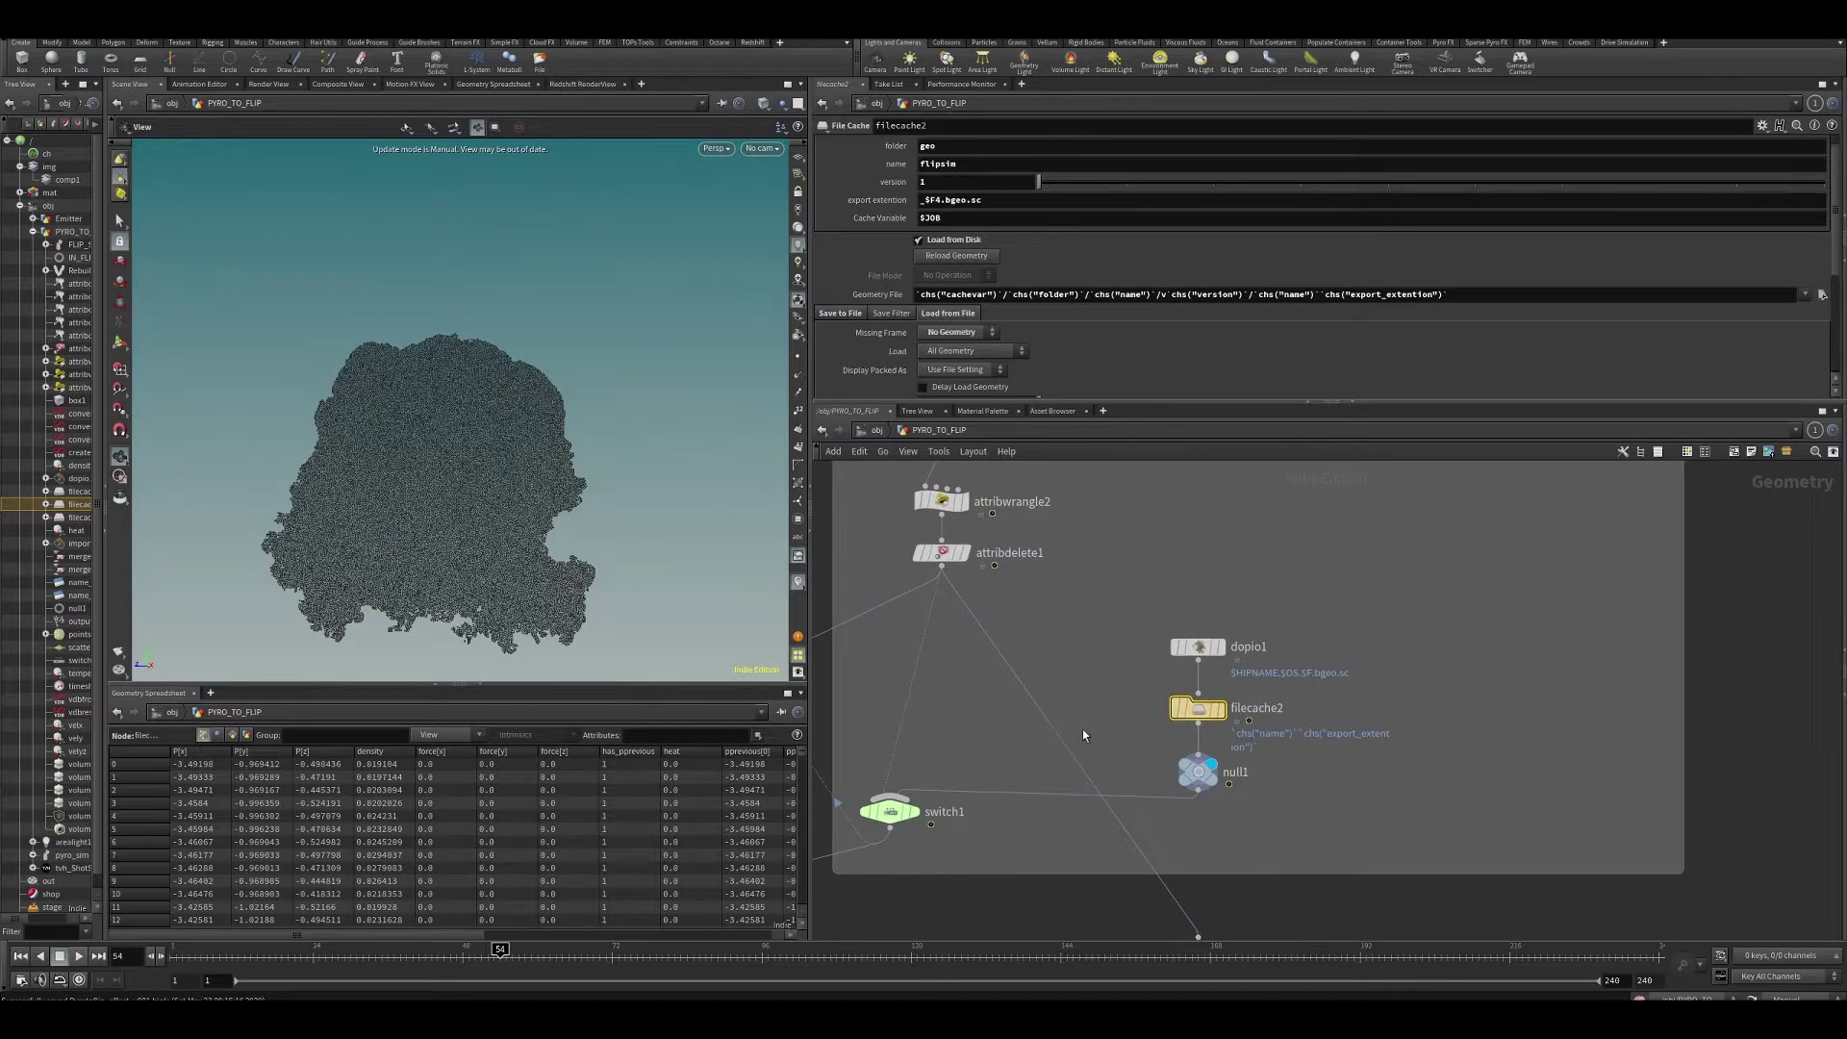
middle_drag(1324, 573, 1279, 560)
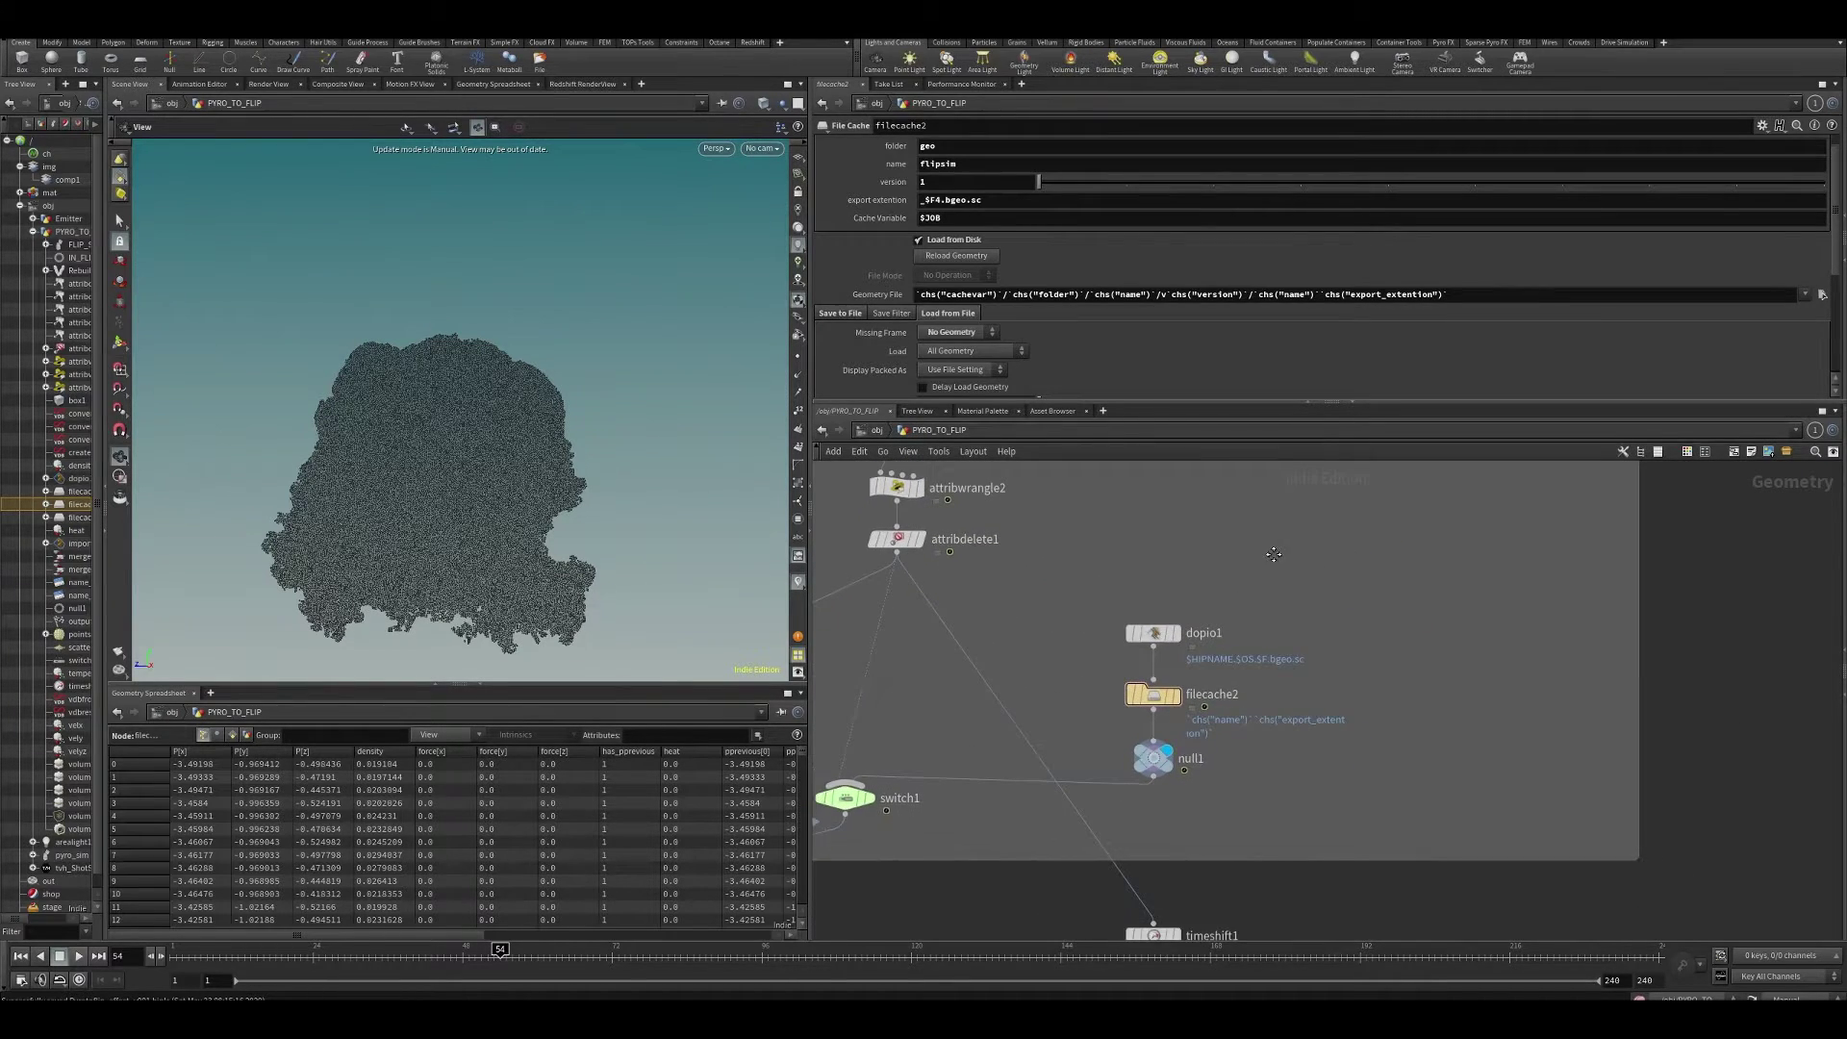
right_click(1139, 696)
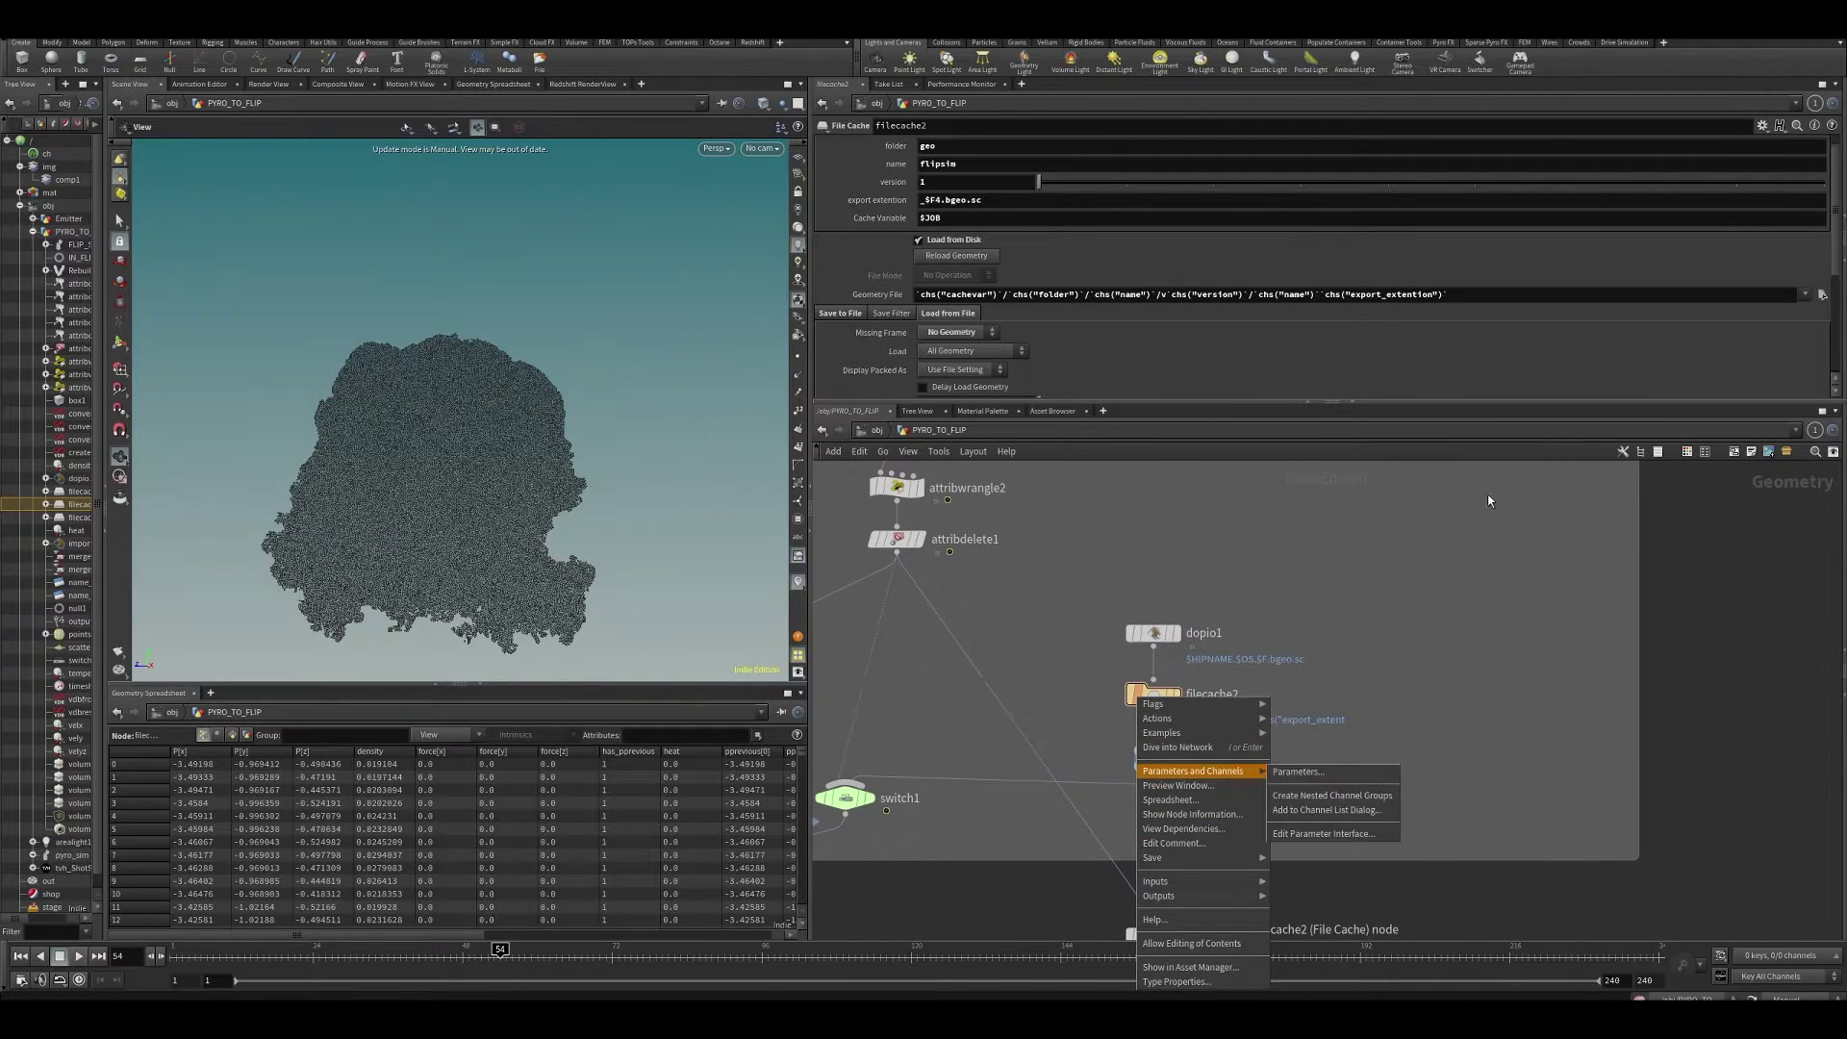
click(988, 486)
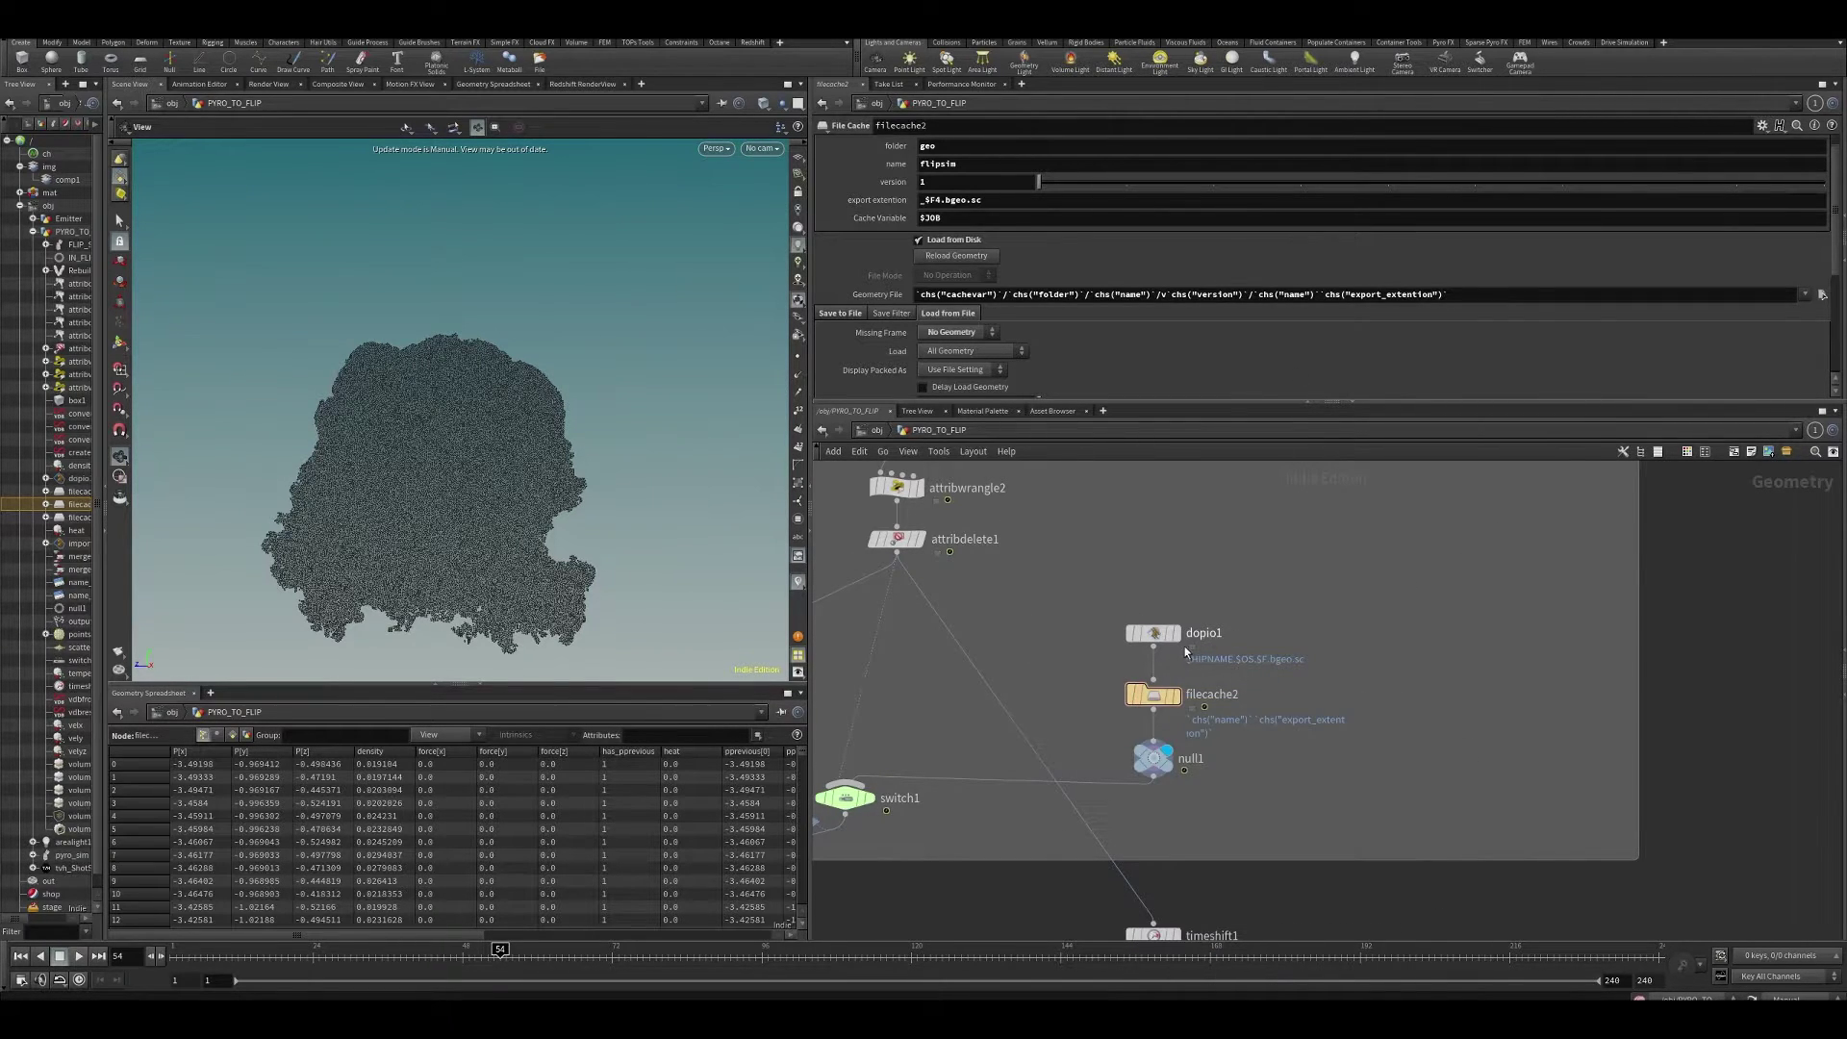
scroll(1204, 367, down, 4)
scroll(1137, 330, up, 5)
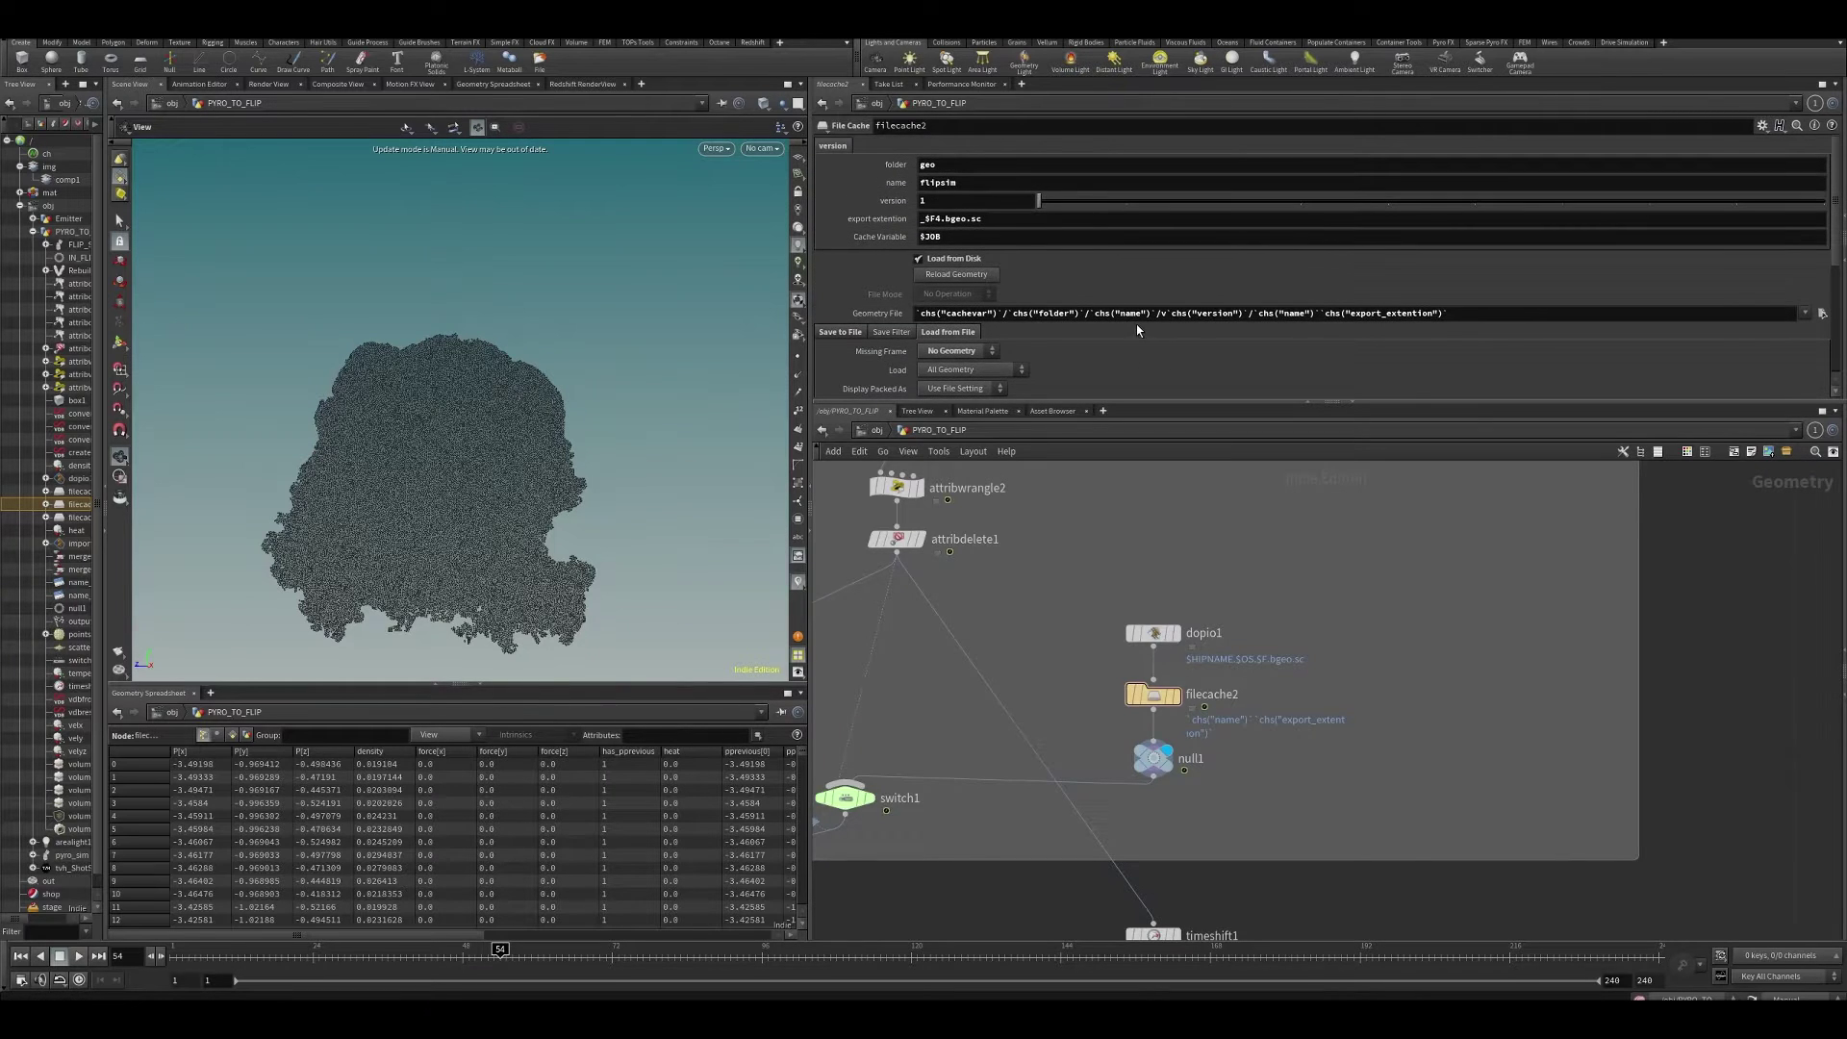
click(892, 315)
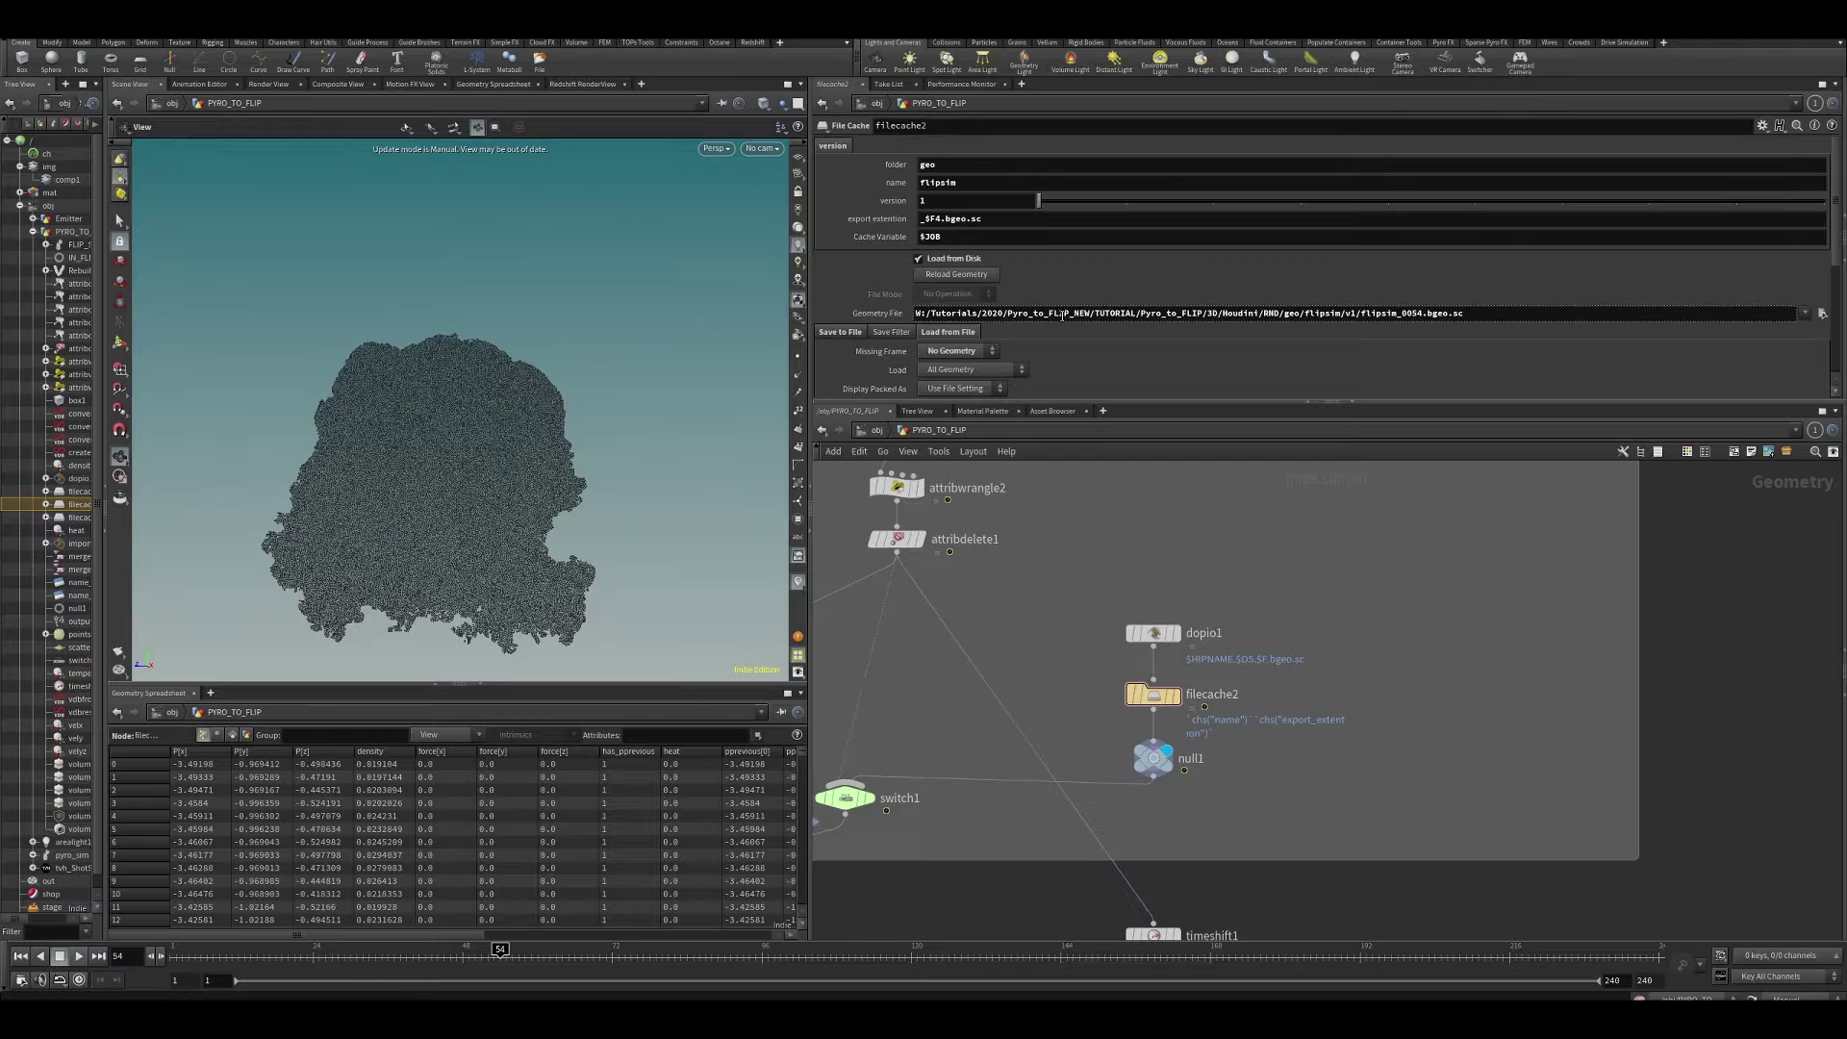
click(886, 314)
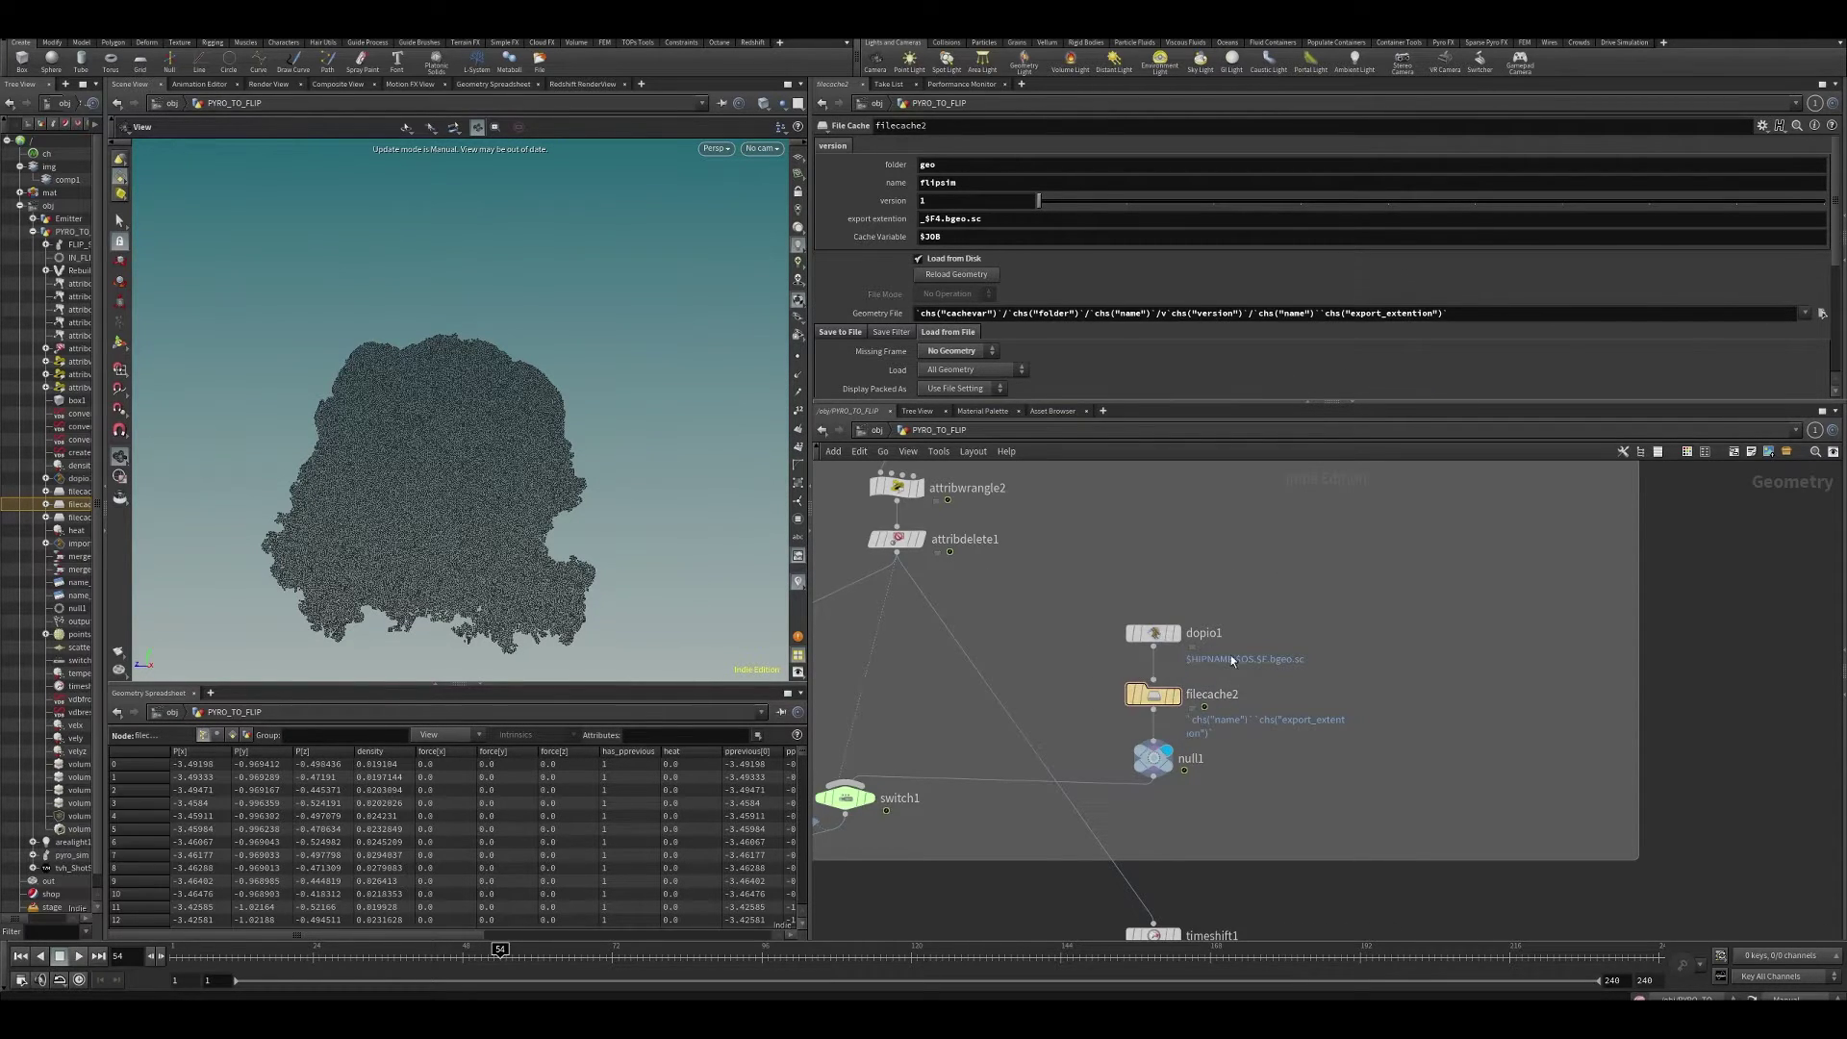
- Set the end frame of filecache2's save range to 65 and save the scene
middle_drag(1232, 658, 1227, 609)
scroll(1018, 302, down, 3)
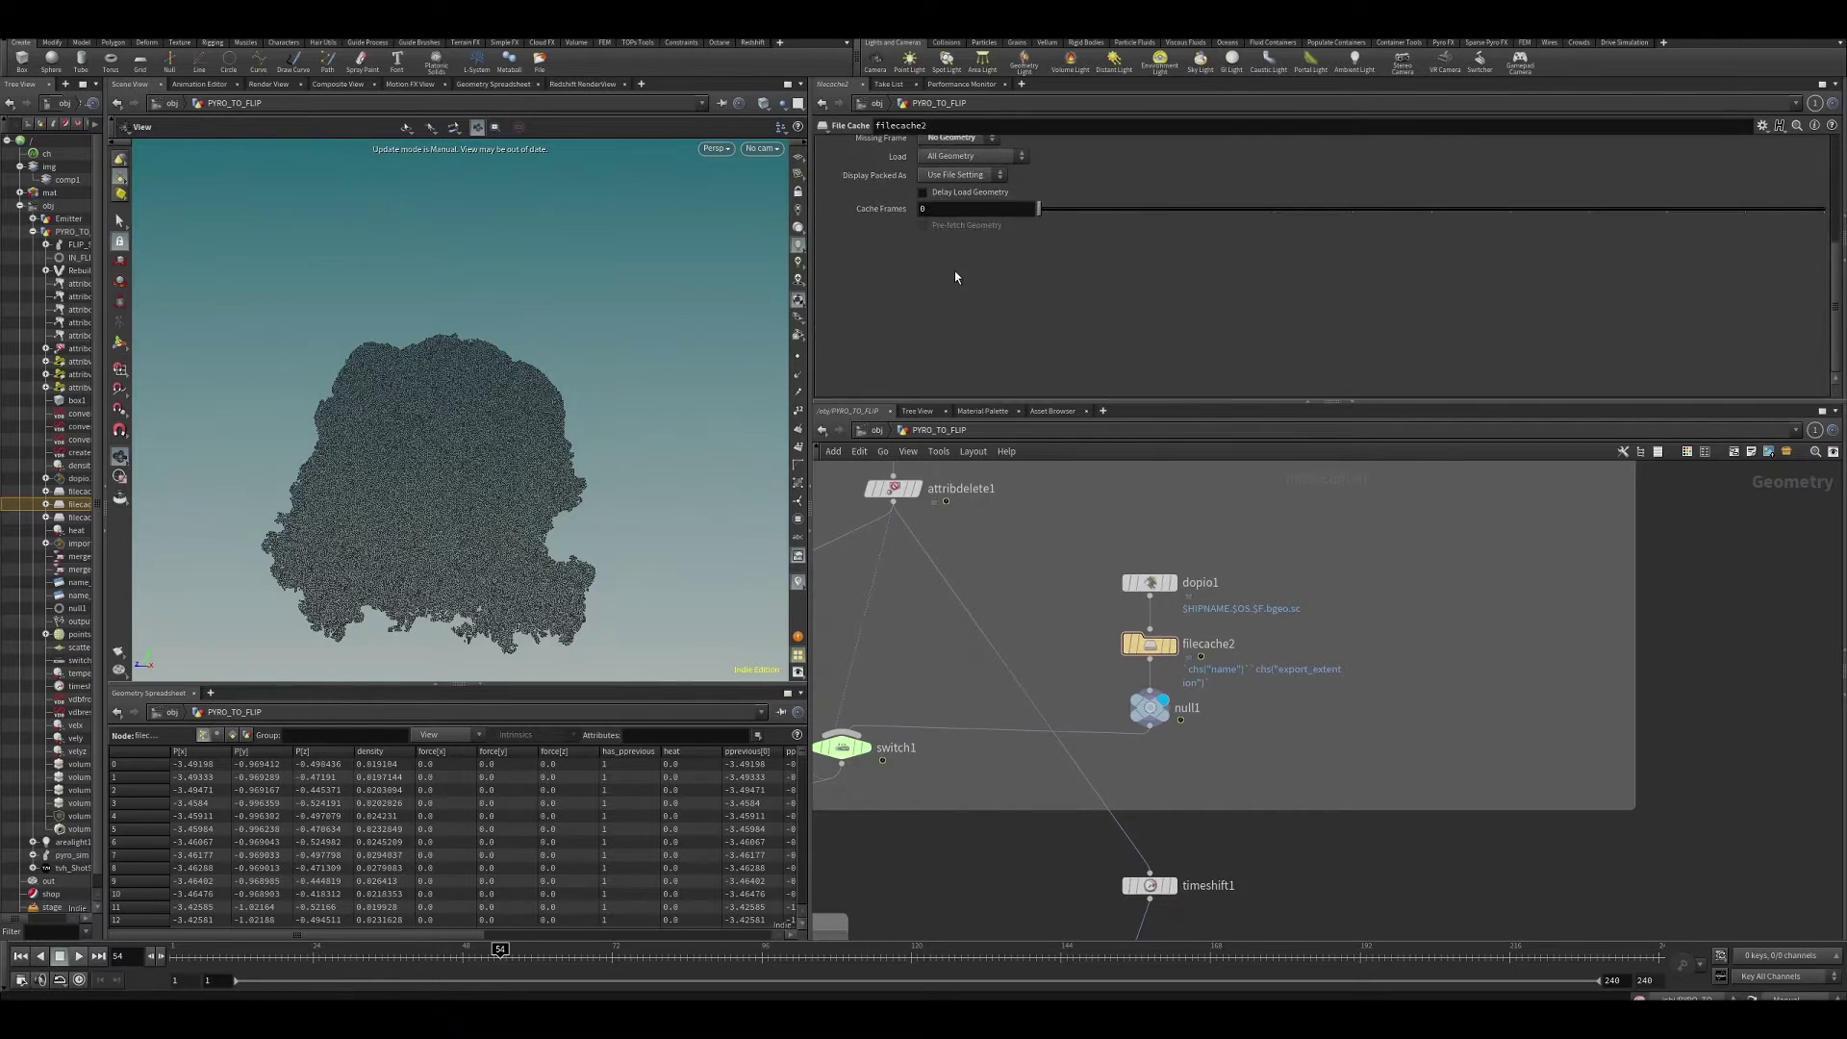
scroll(955, 277, up, 5)
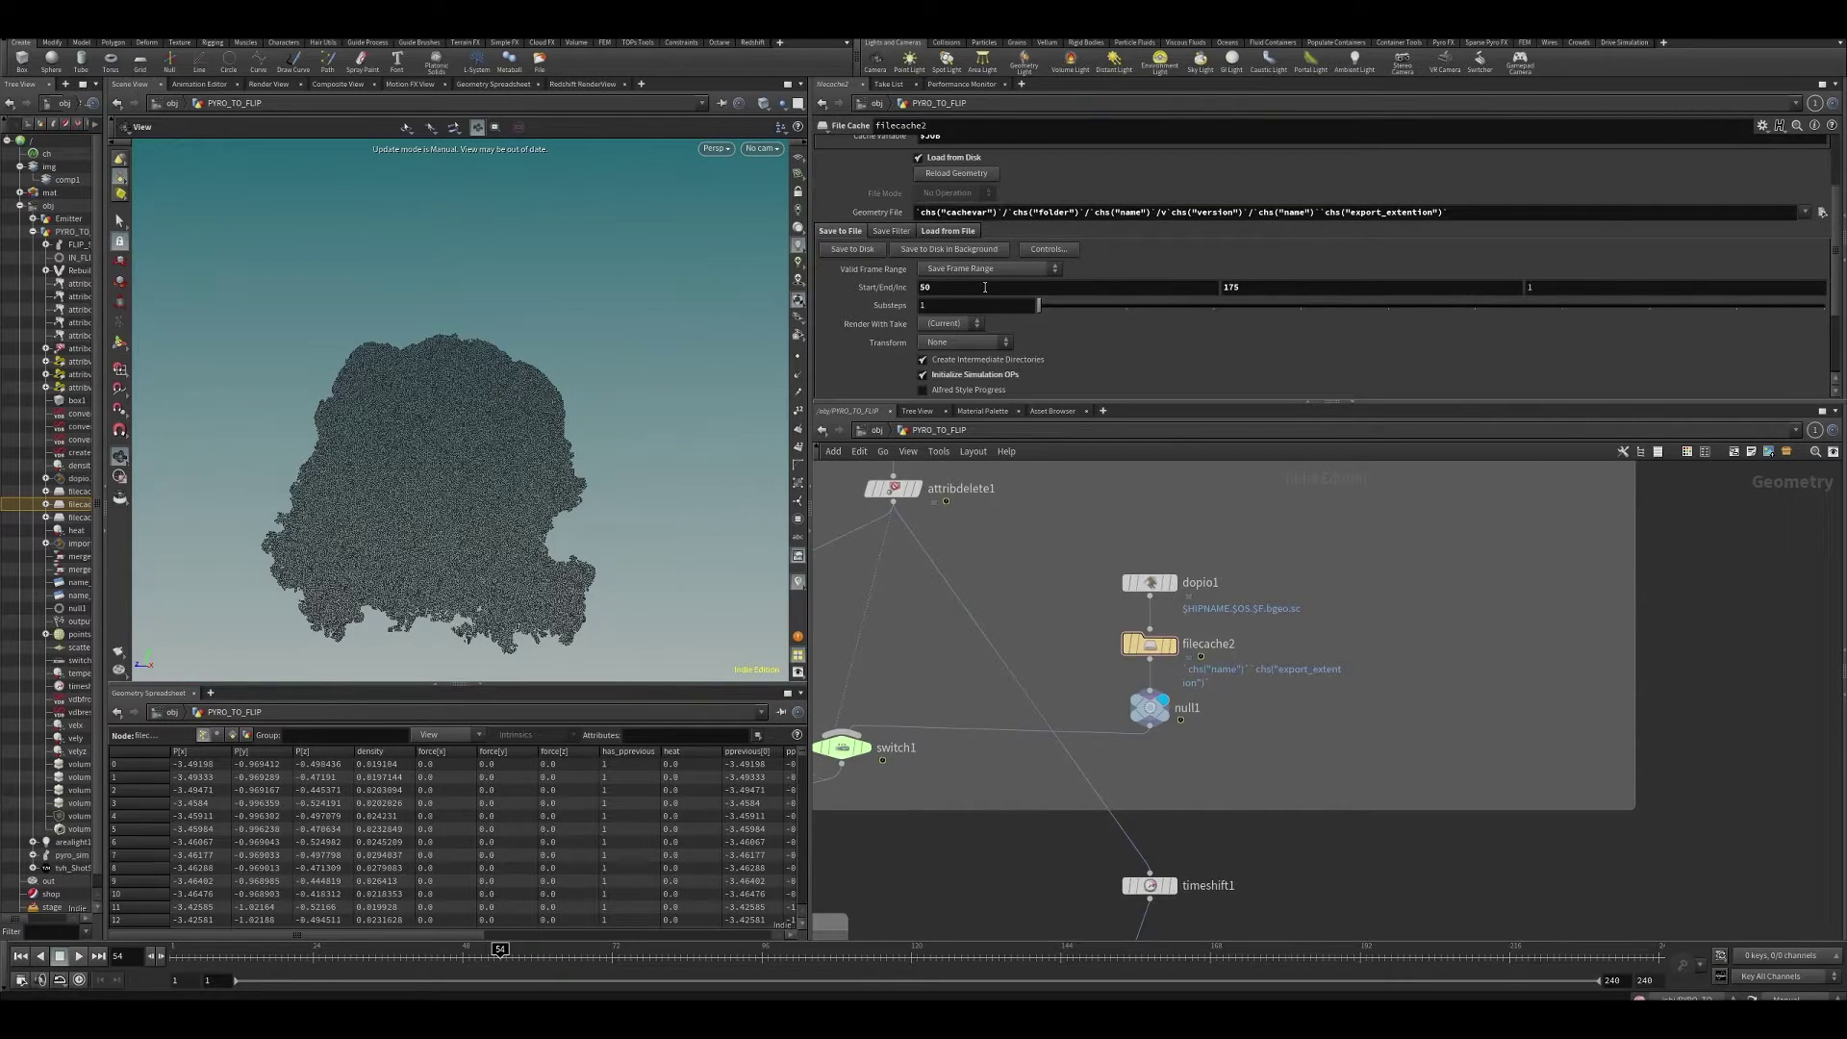
click(1236, 287)
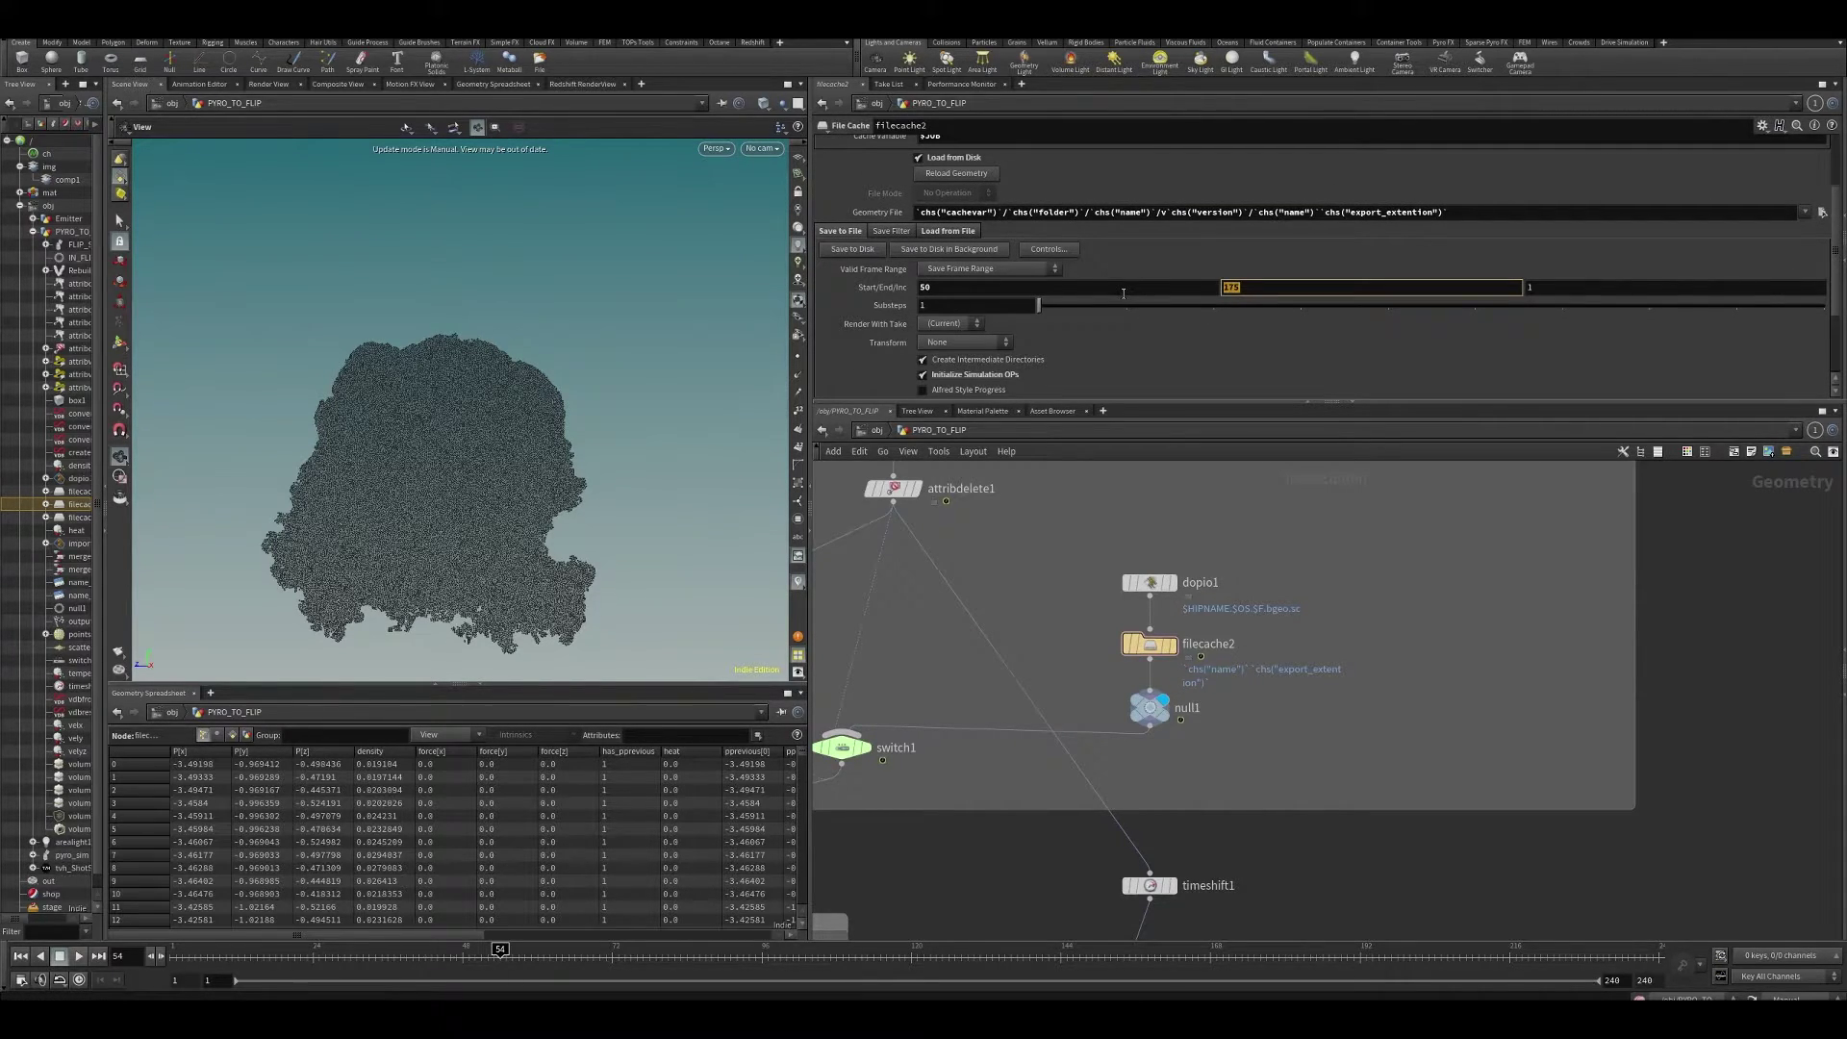
text(65)
key(Return)
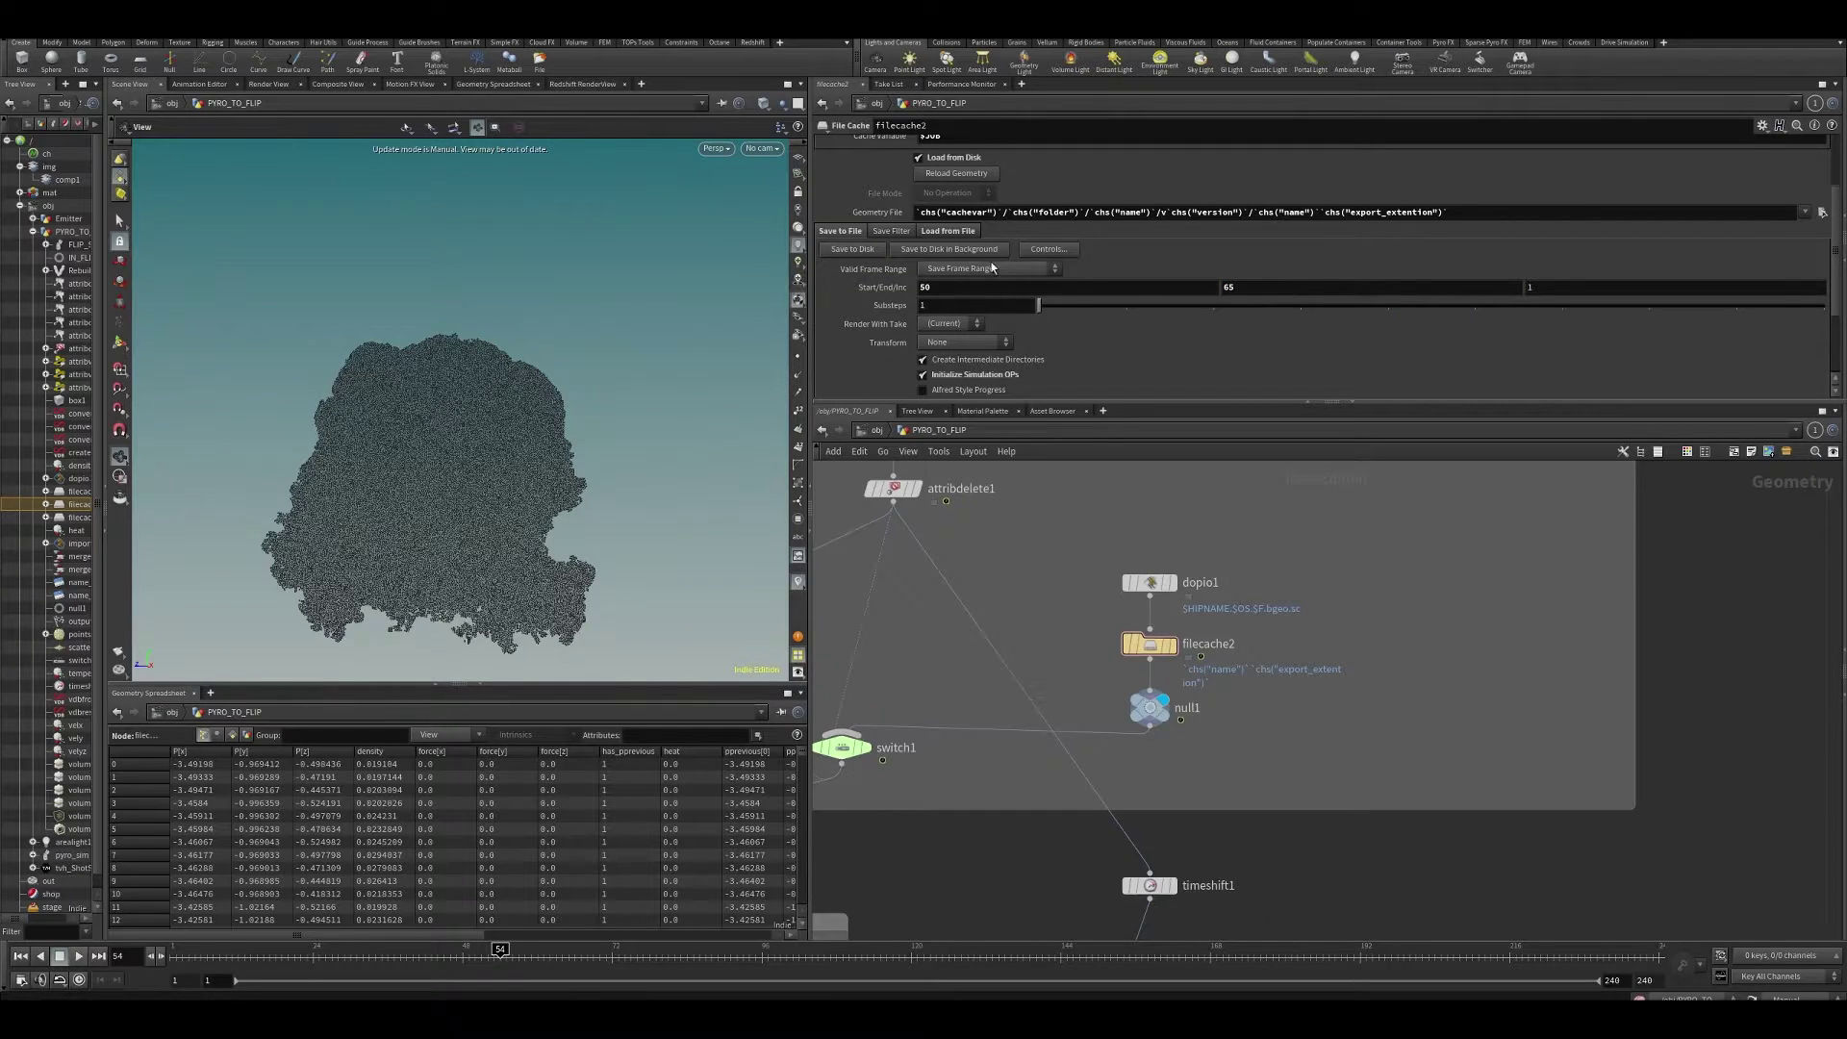
middle_drag(1085, 538, 1091, 552)
key(ctrl+s)
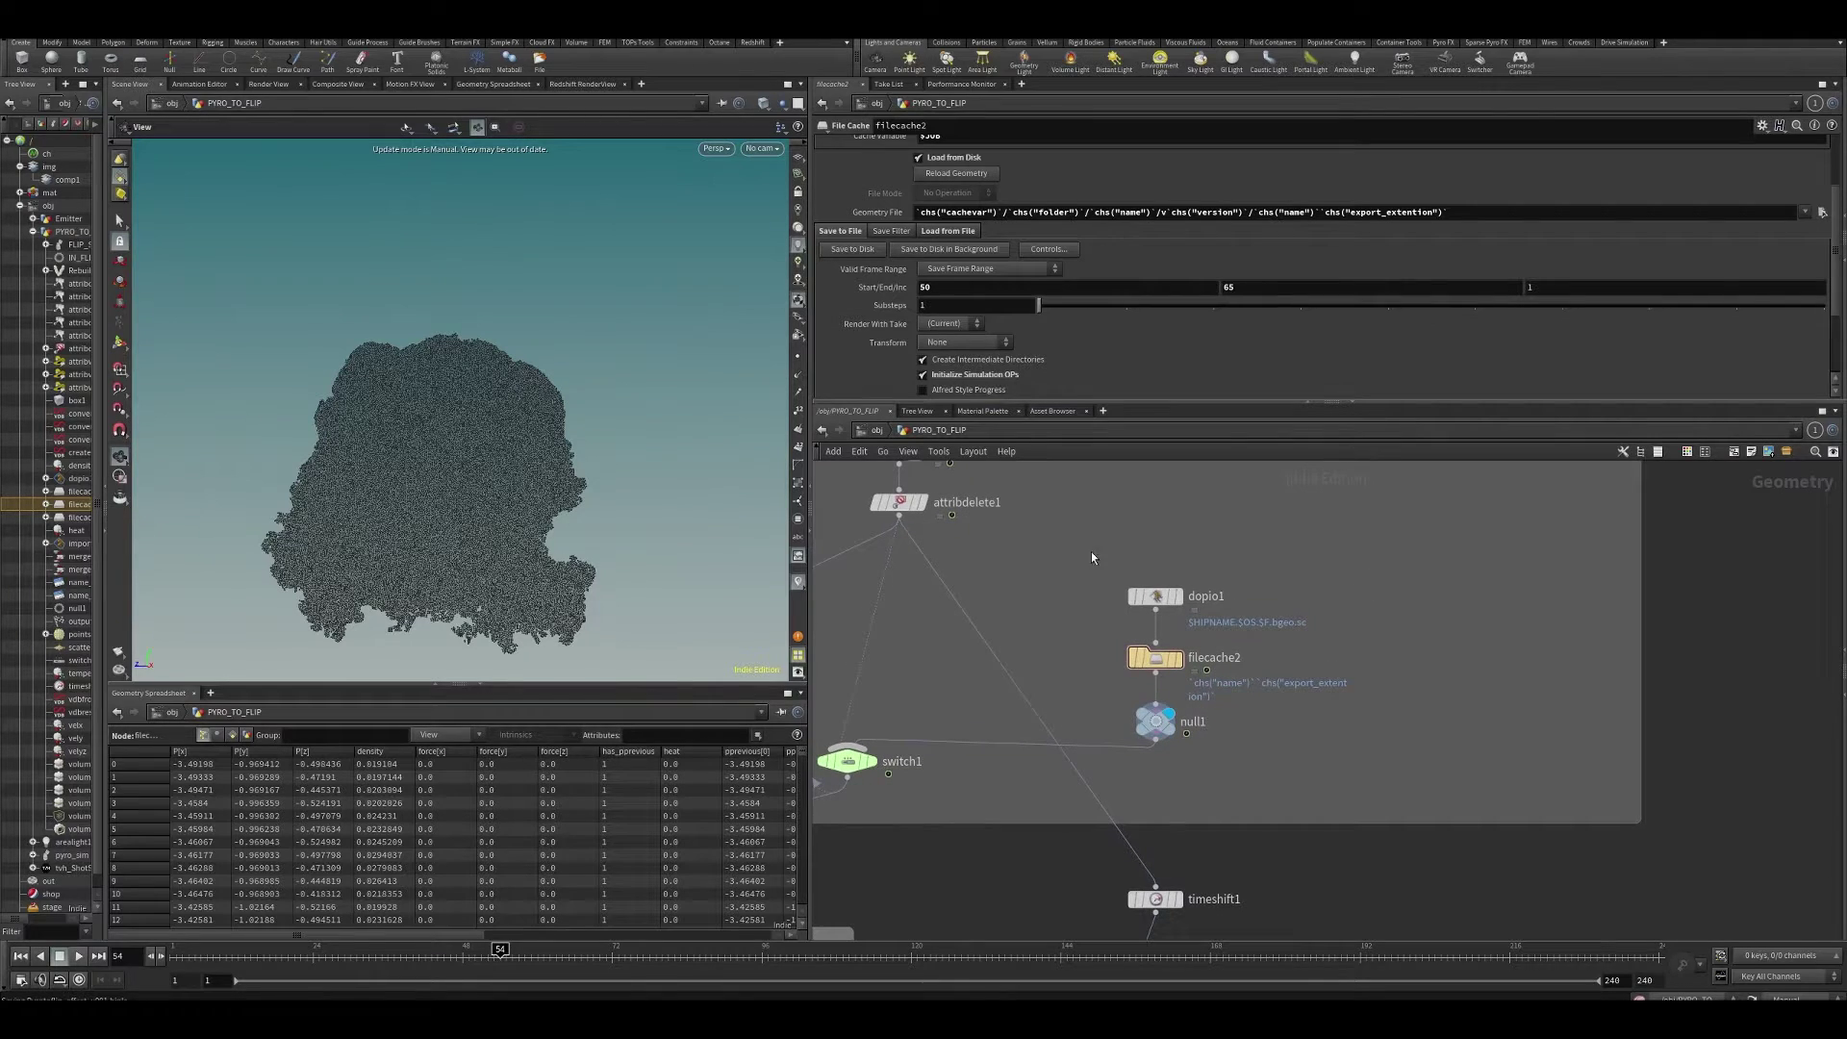
- Display volumevisualization2 at the end of the network at frame 81, with the update mode set to Auto Update
mouse_move(1037, 877)
middle_down()
mouse_move(1344, 696)
mouse_move(1347, 598)
mouse_move(1023, 893)
middle_up()
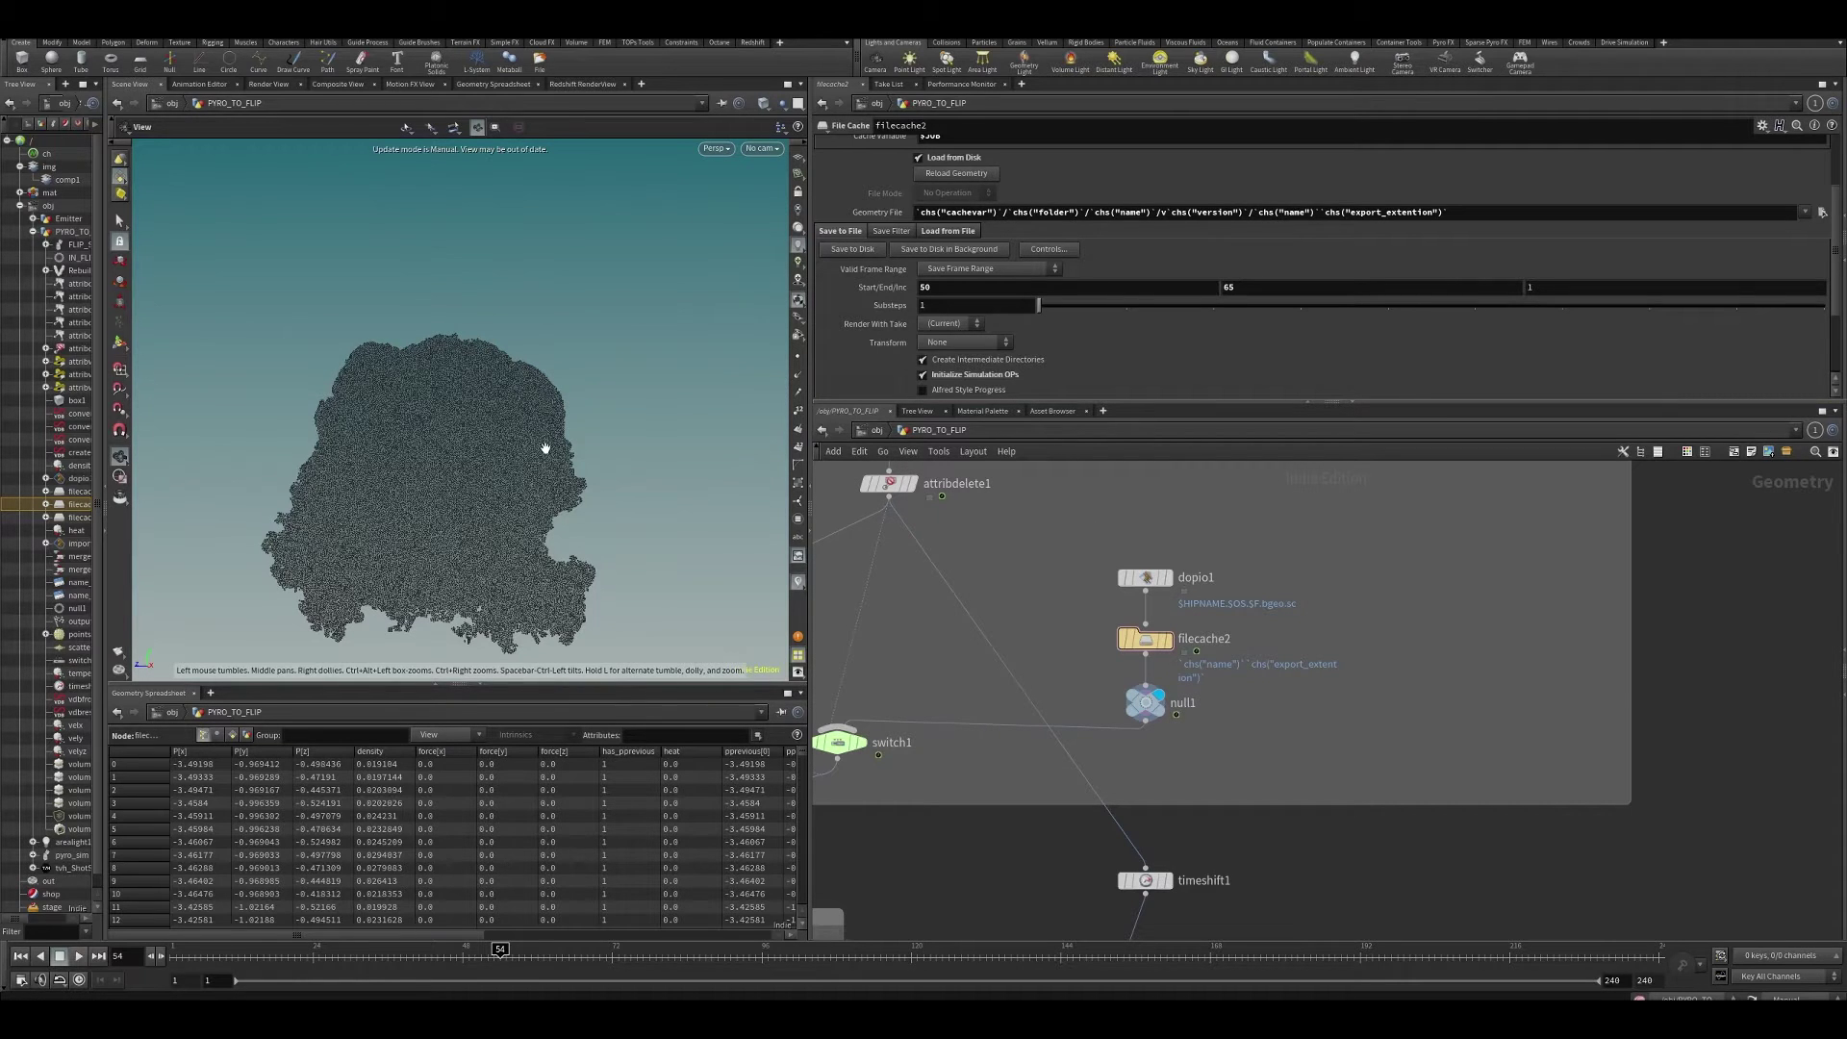
drag(545, 449, 597, 466)
middle_drag(1319, 785, 1319, 720)
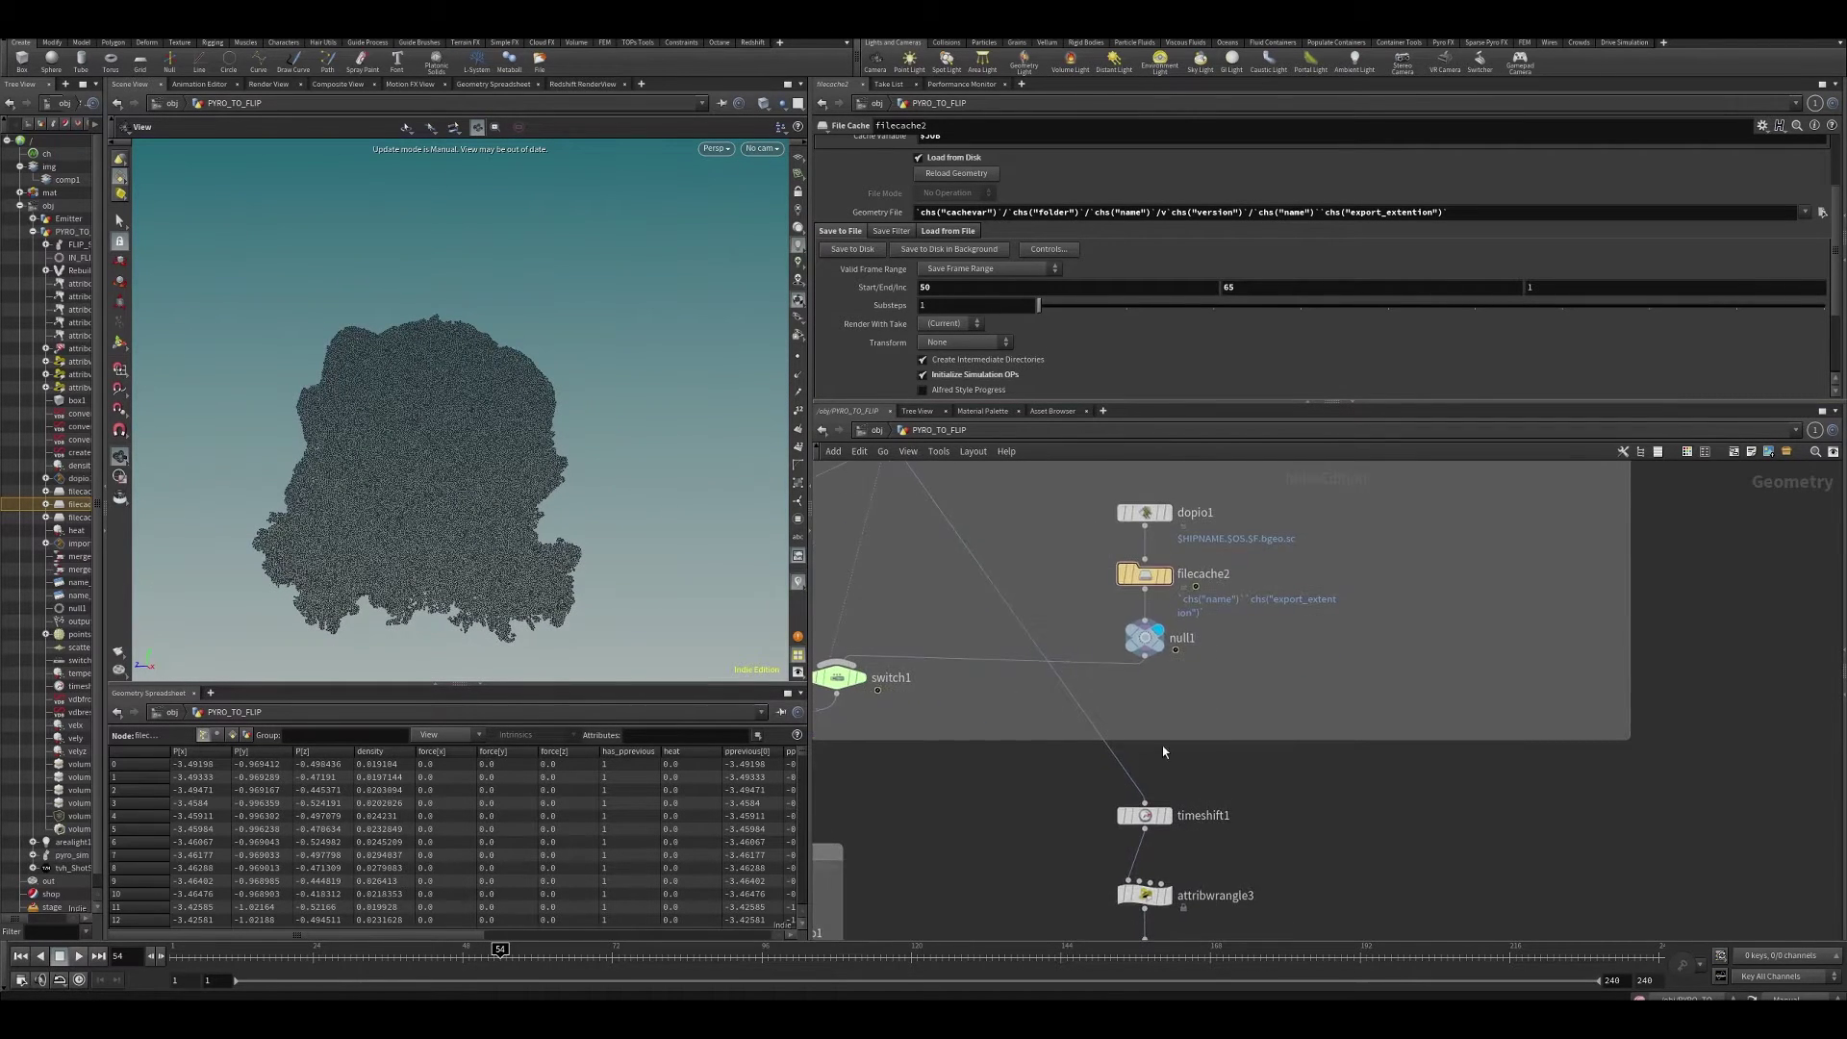
scroll(1162, 747, down, 3)
middle_drag(978, 880, 1325, 462)
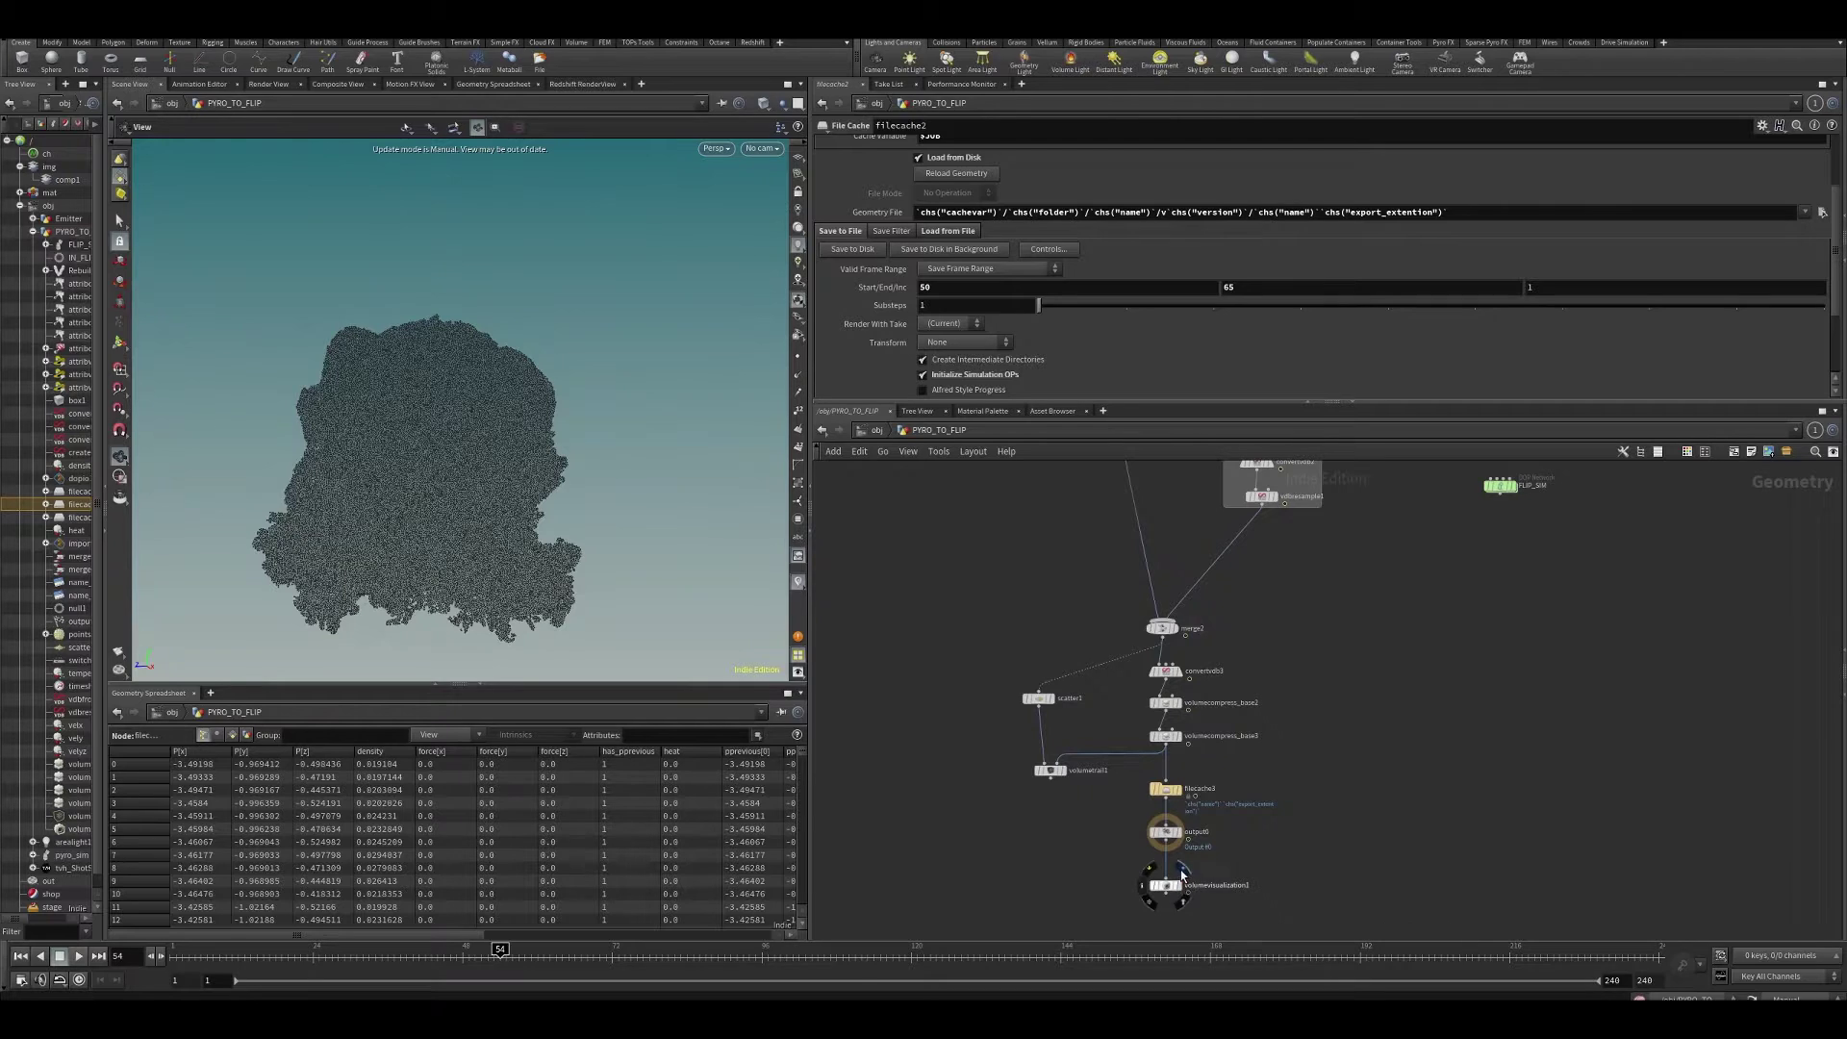
click(1183, 875)
drag(500, 951, 668, 951)
click(1791, 996)
click(1792, 956)
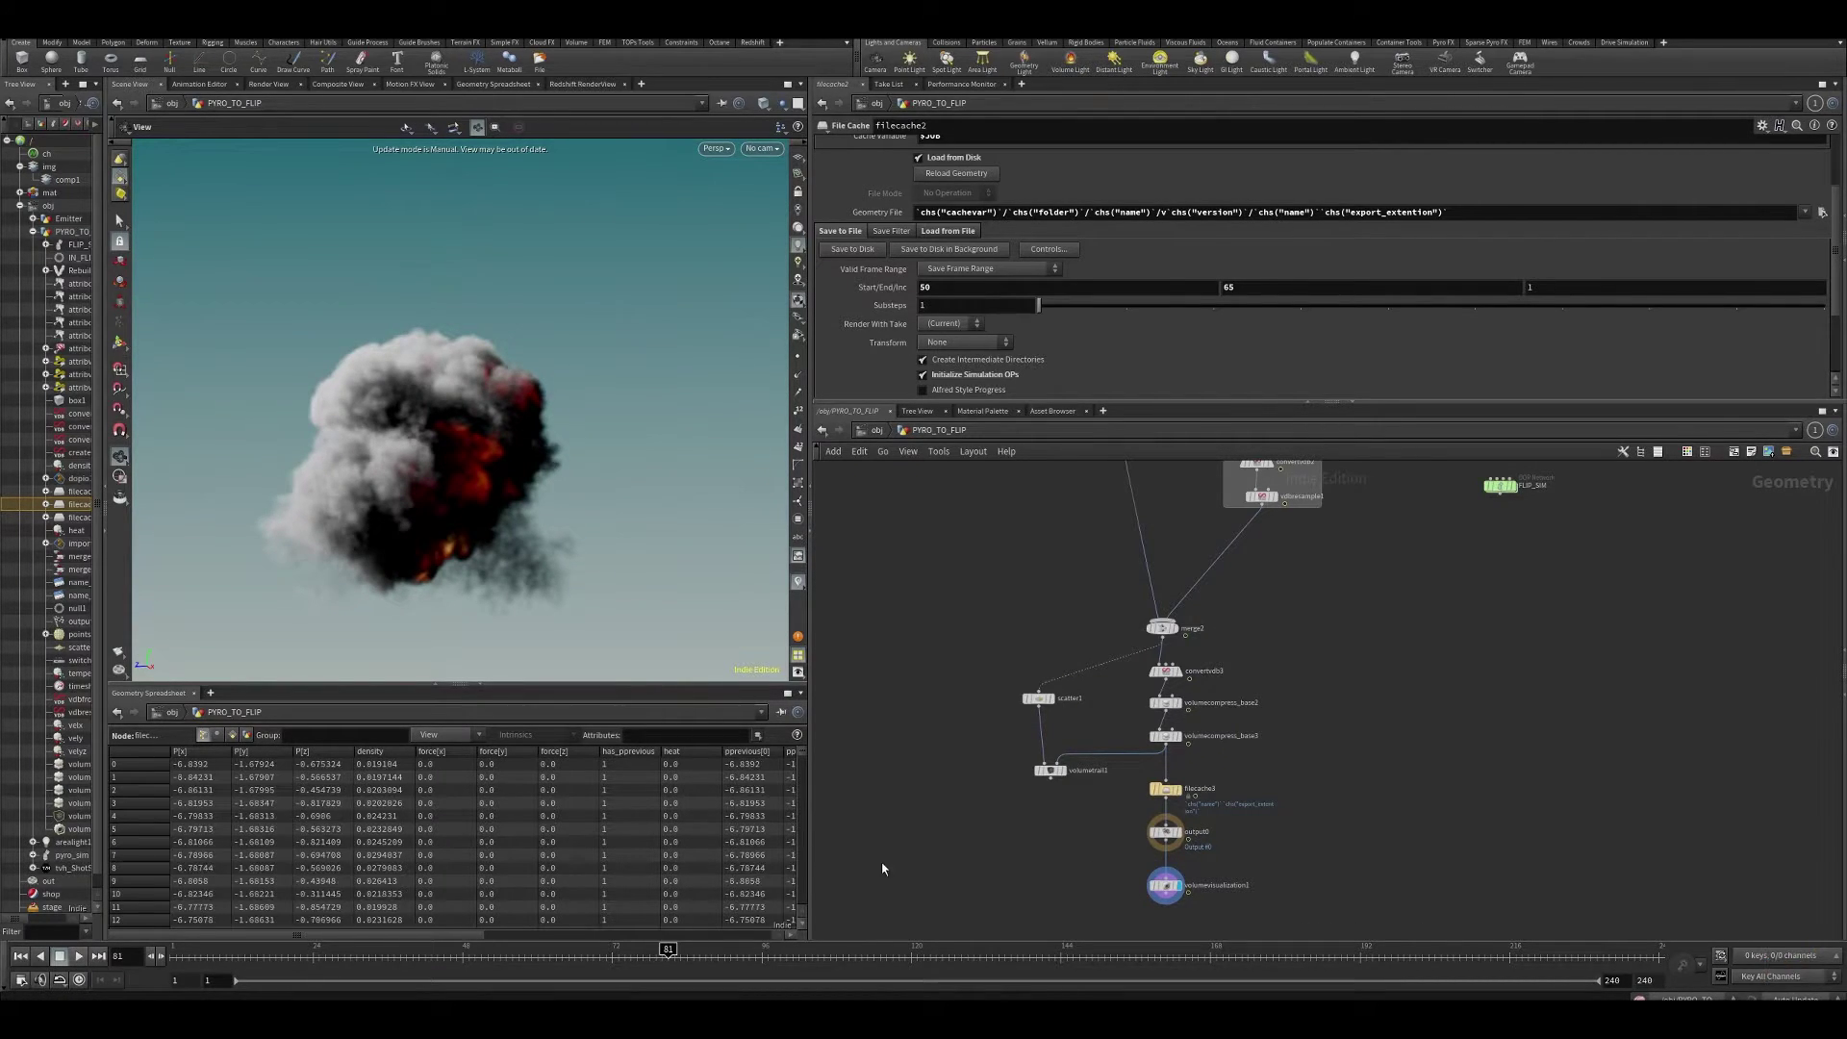
- Scrub back and step between frames 49 and 52 to compare the smoke at the pyro-to-FLIP transition, ending on frame 52
drag(695, 957, 587, 953)
click(505, 953)
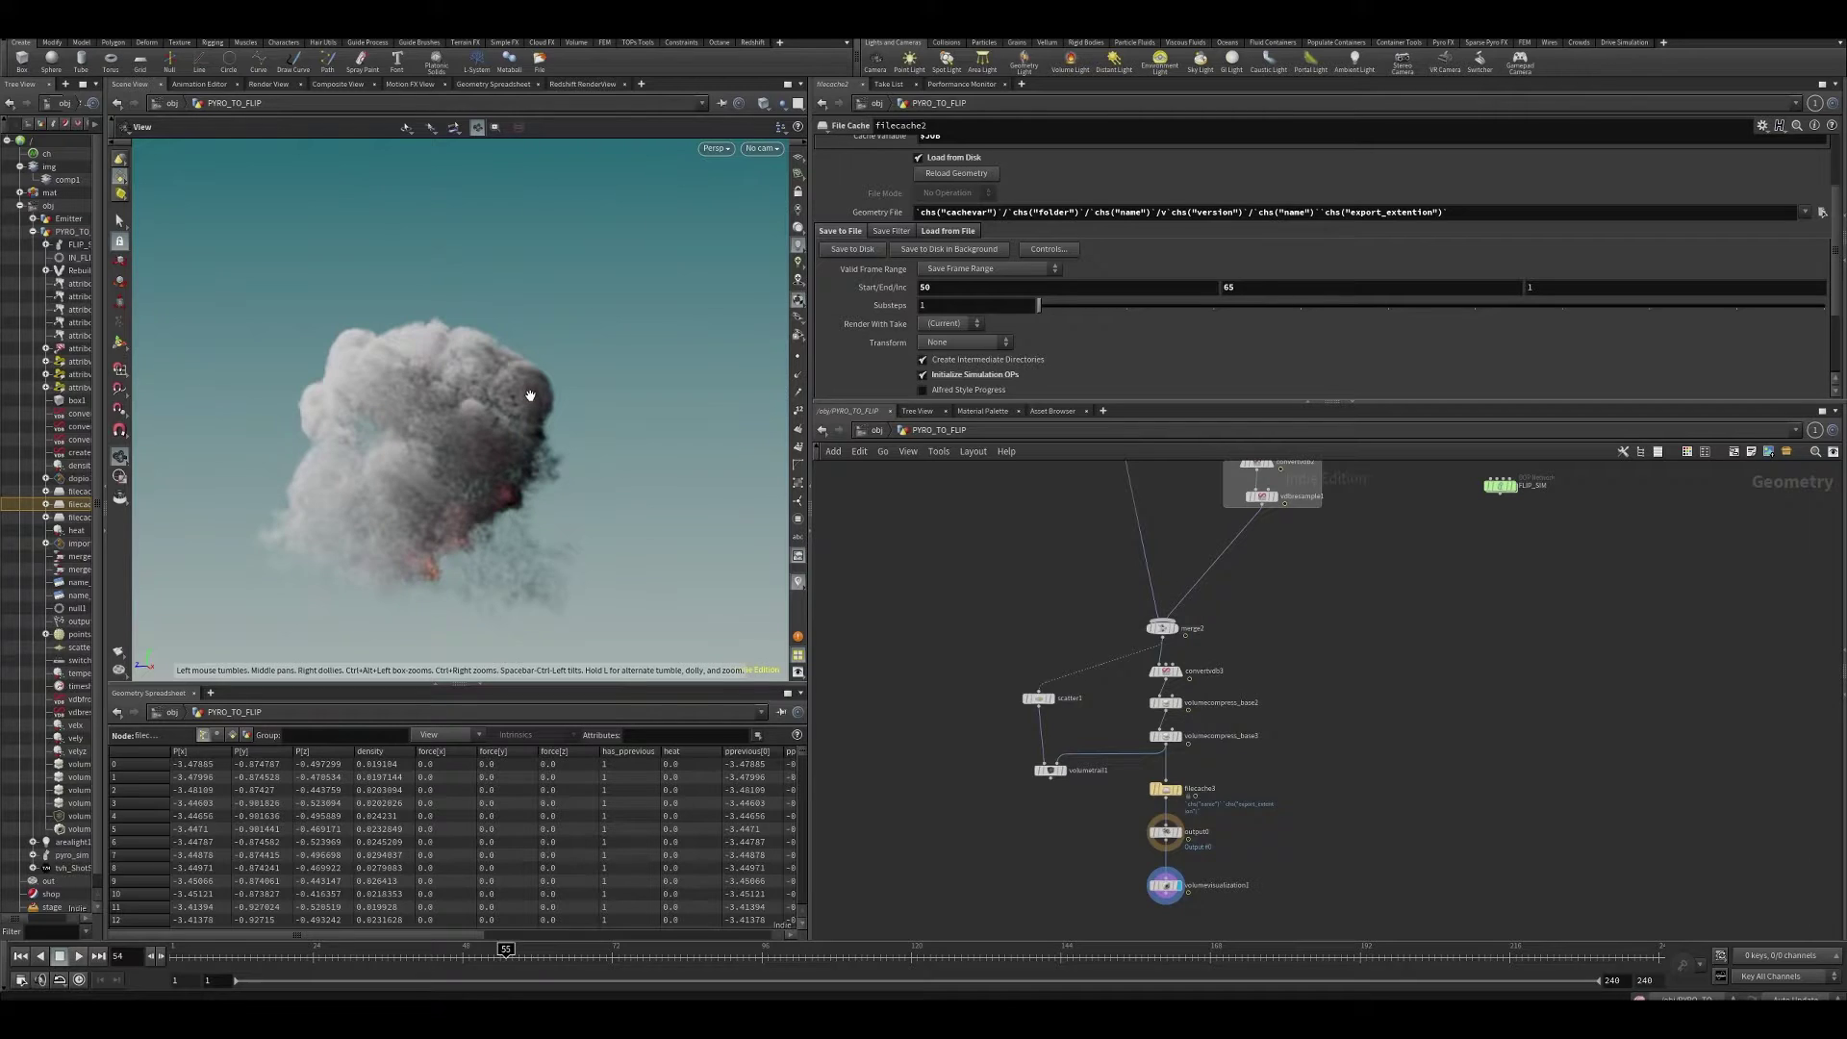
drag(494, 958, 486, 963)
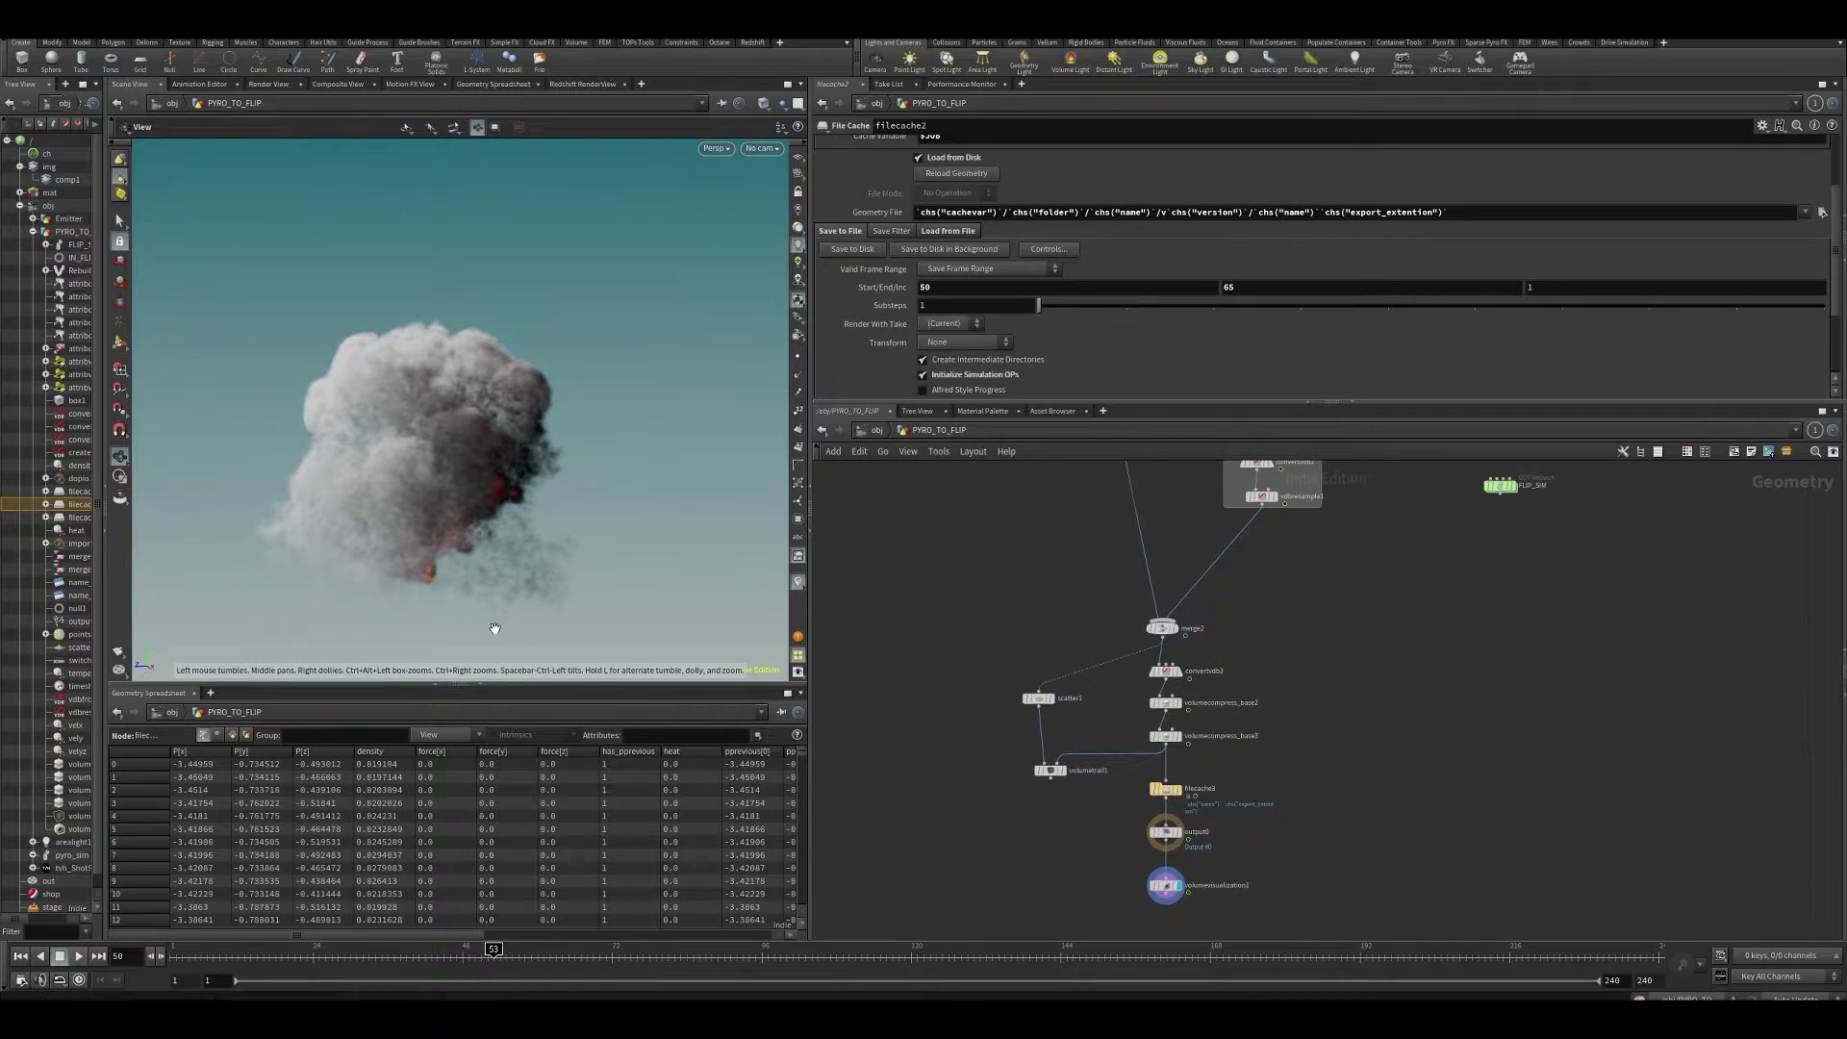
key(Left)
key(Left)
key(Left)
key(Right)
key(Right)
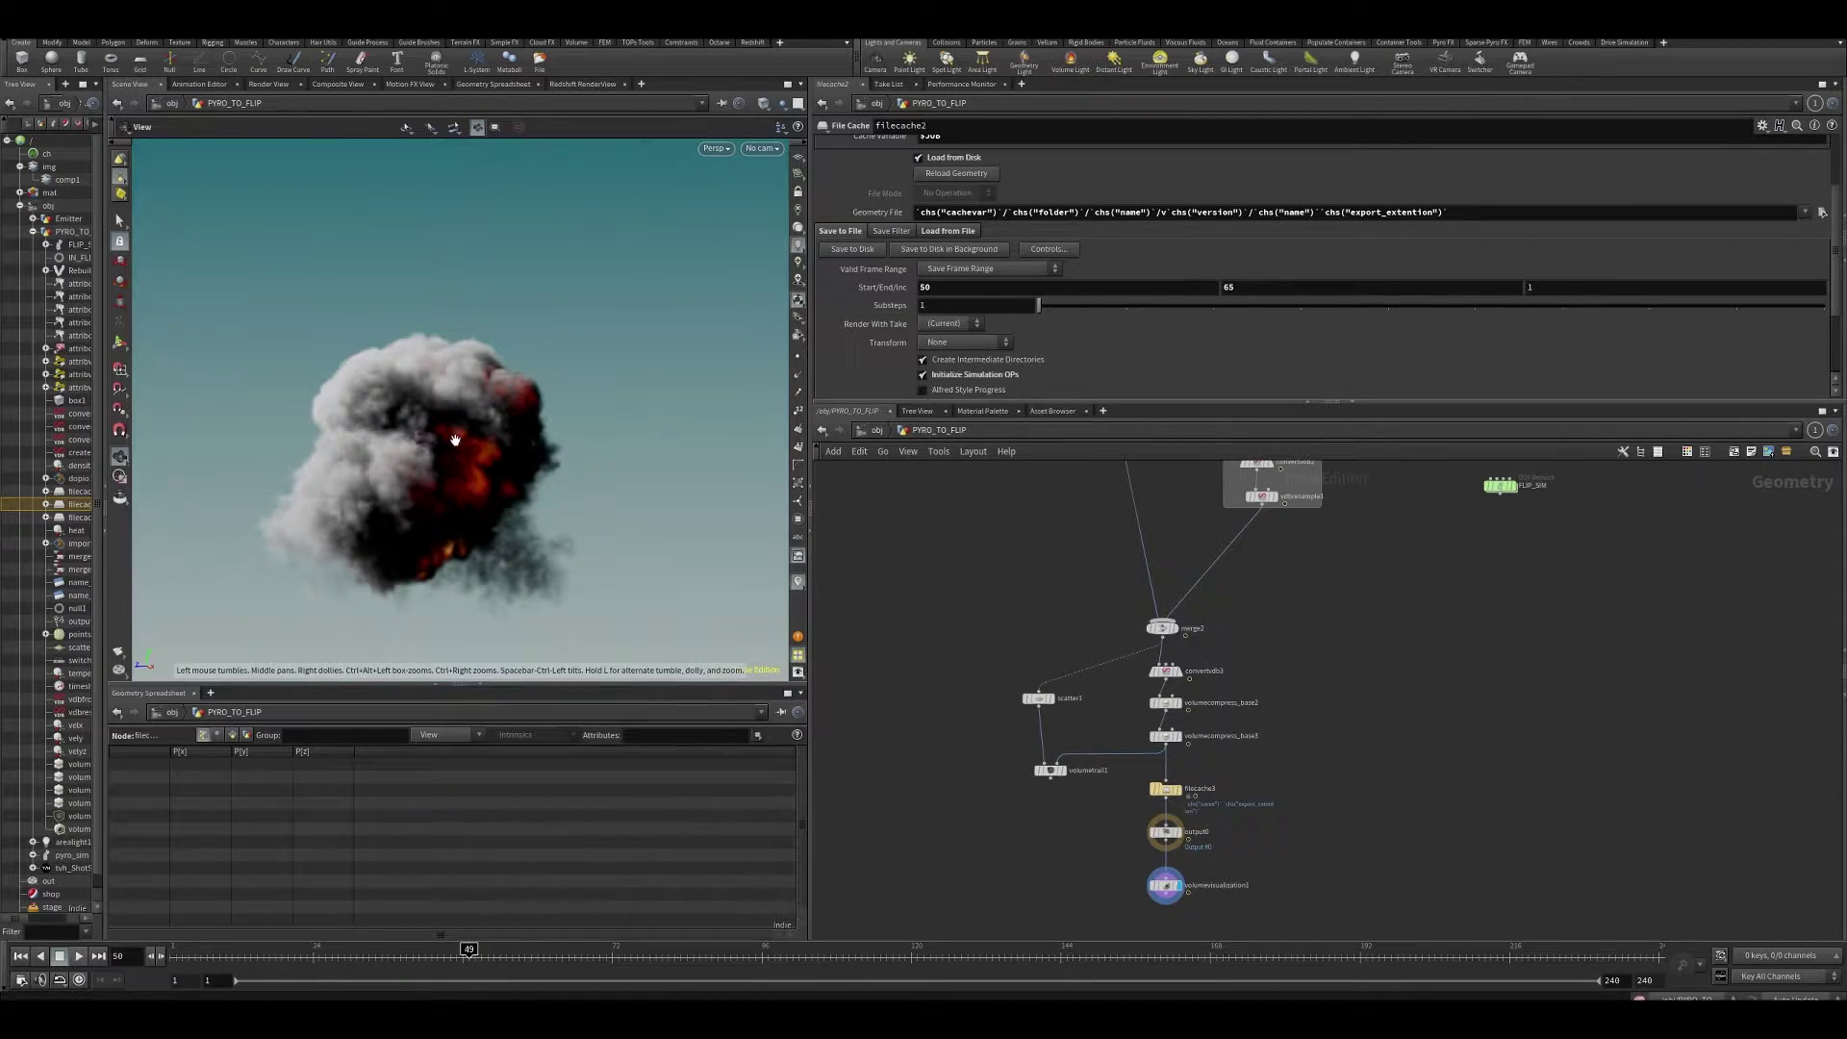
key(Right)
key(Right)
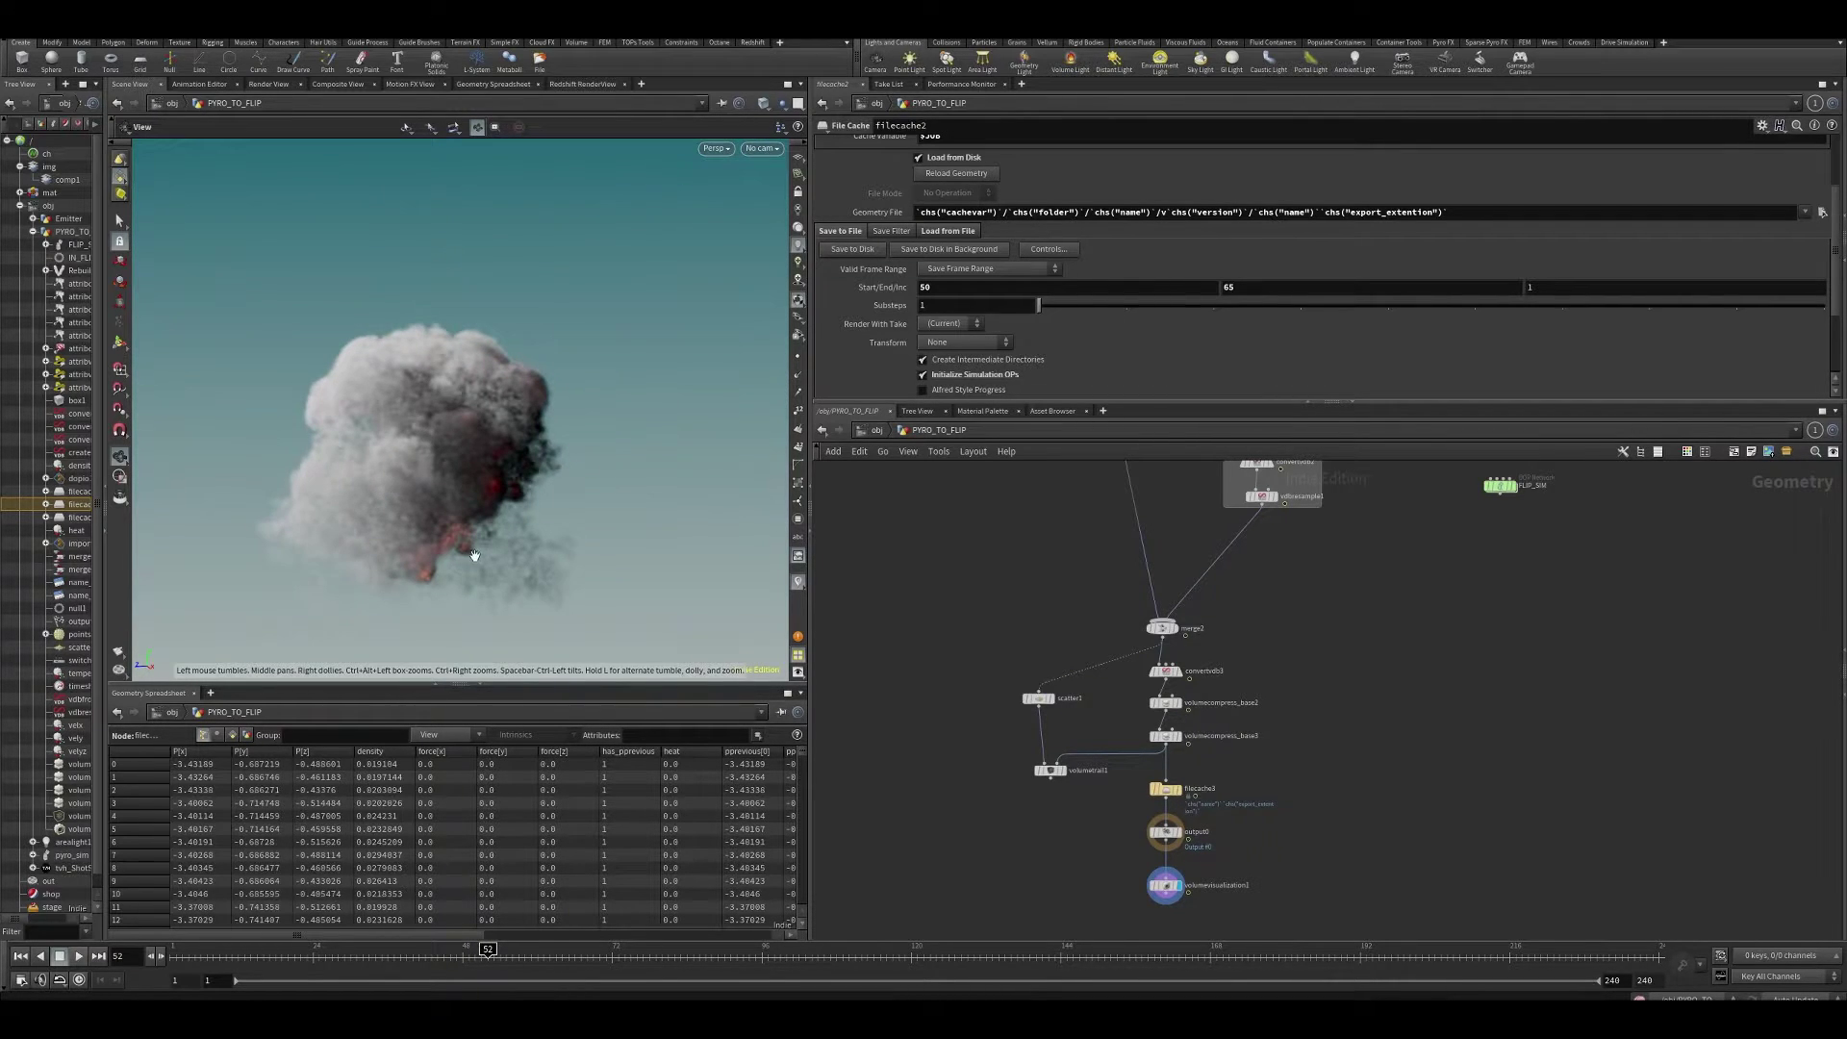
drag(515, 393, 527, 378)
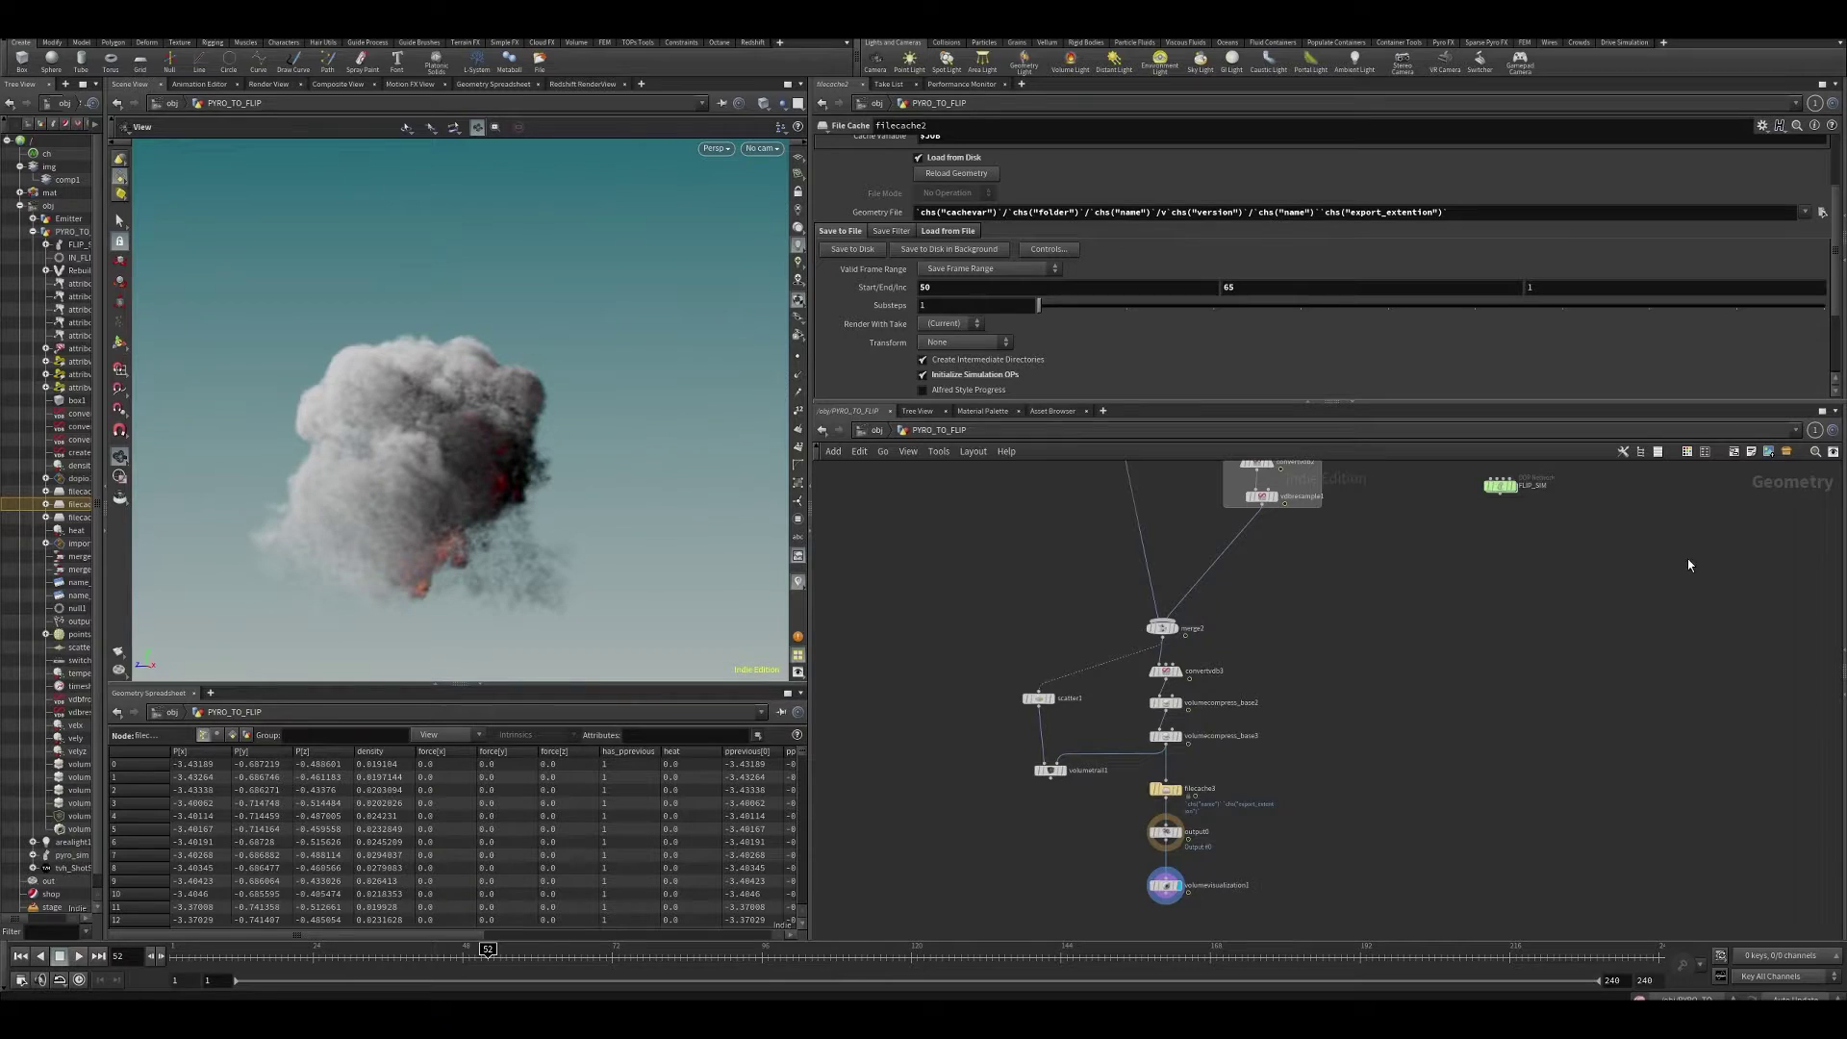
- Examine the smoke at frame 52 from slightly different angles, then review filecache2's save settings
middle_drag(1688, 565, 1603, 838)
mouse_move(358, 456)
mouse_down()
mouse_move(424, 491)
mouse_move(390, 454)
mouse_up()
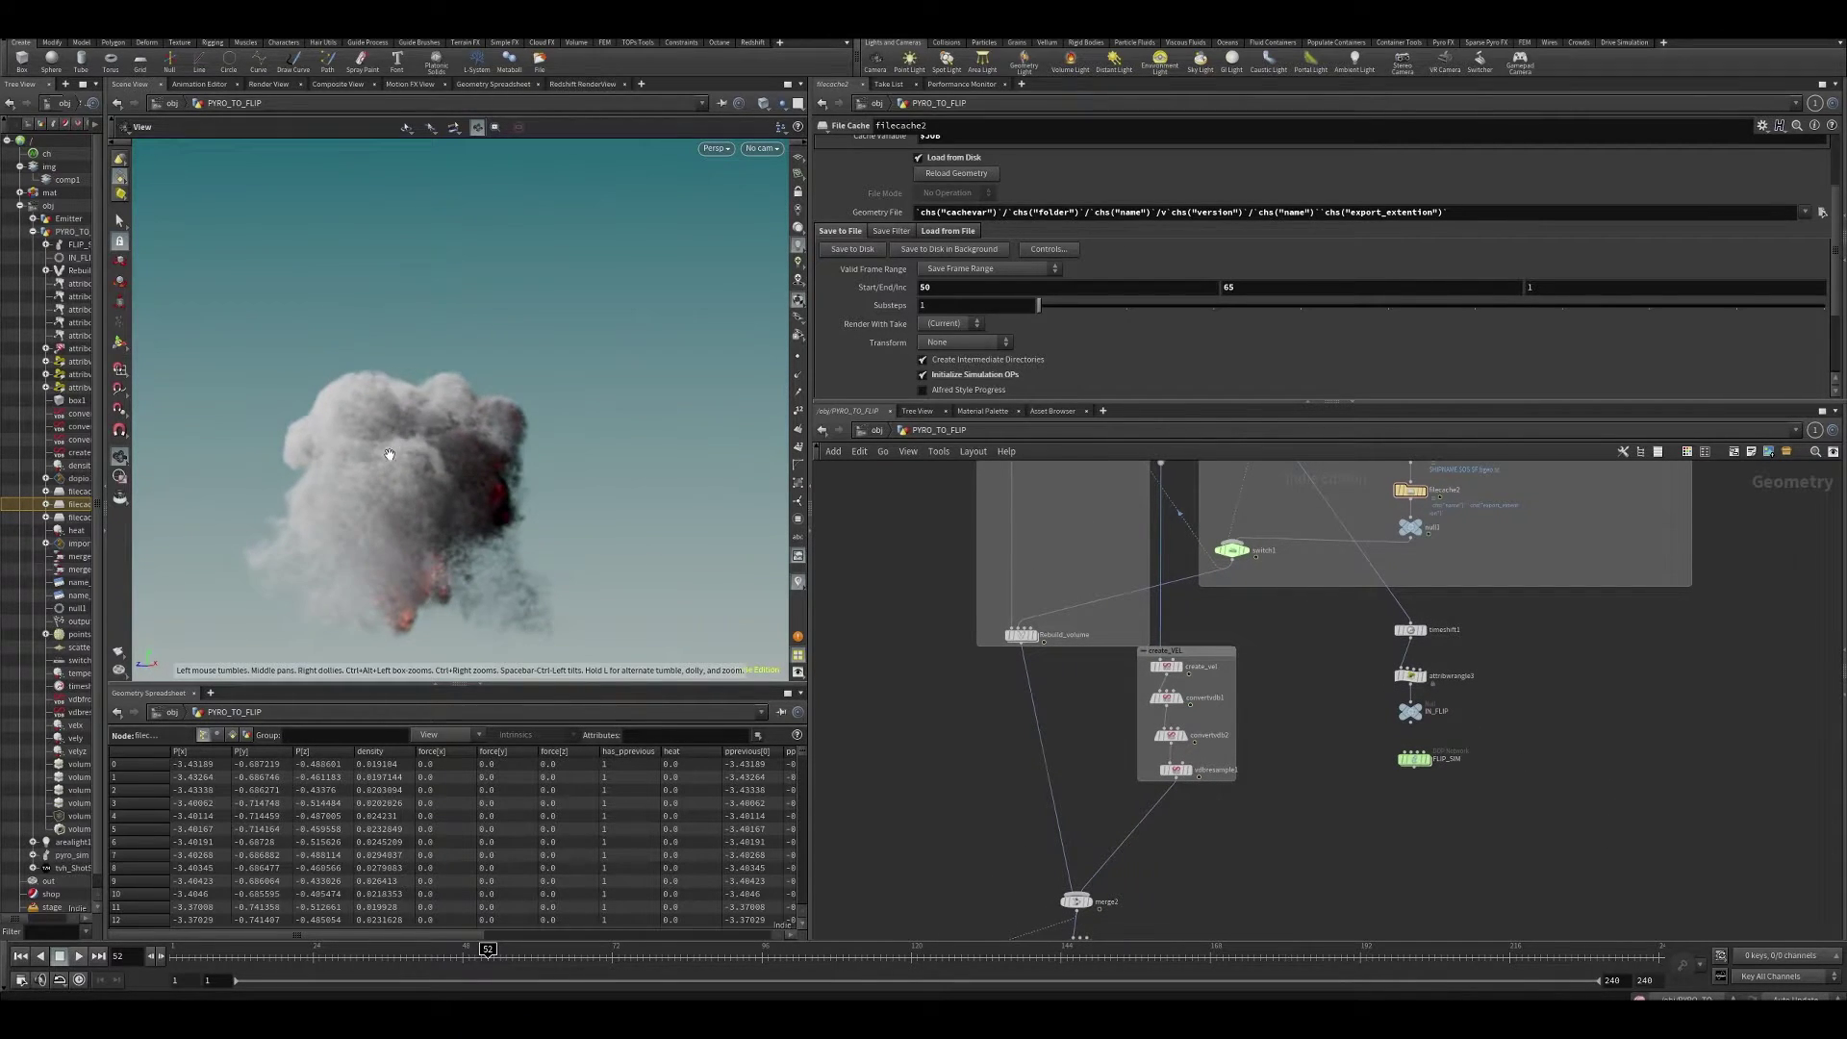
drag(492, 405, 500, 462)
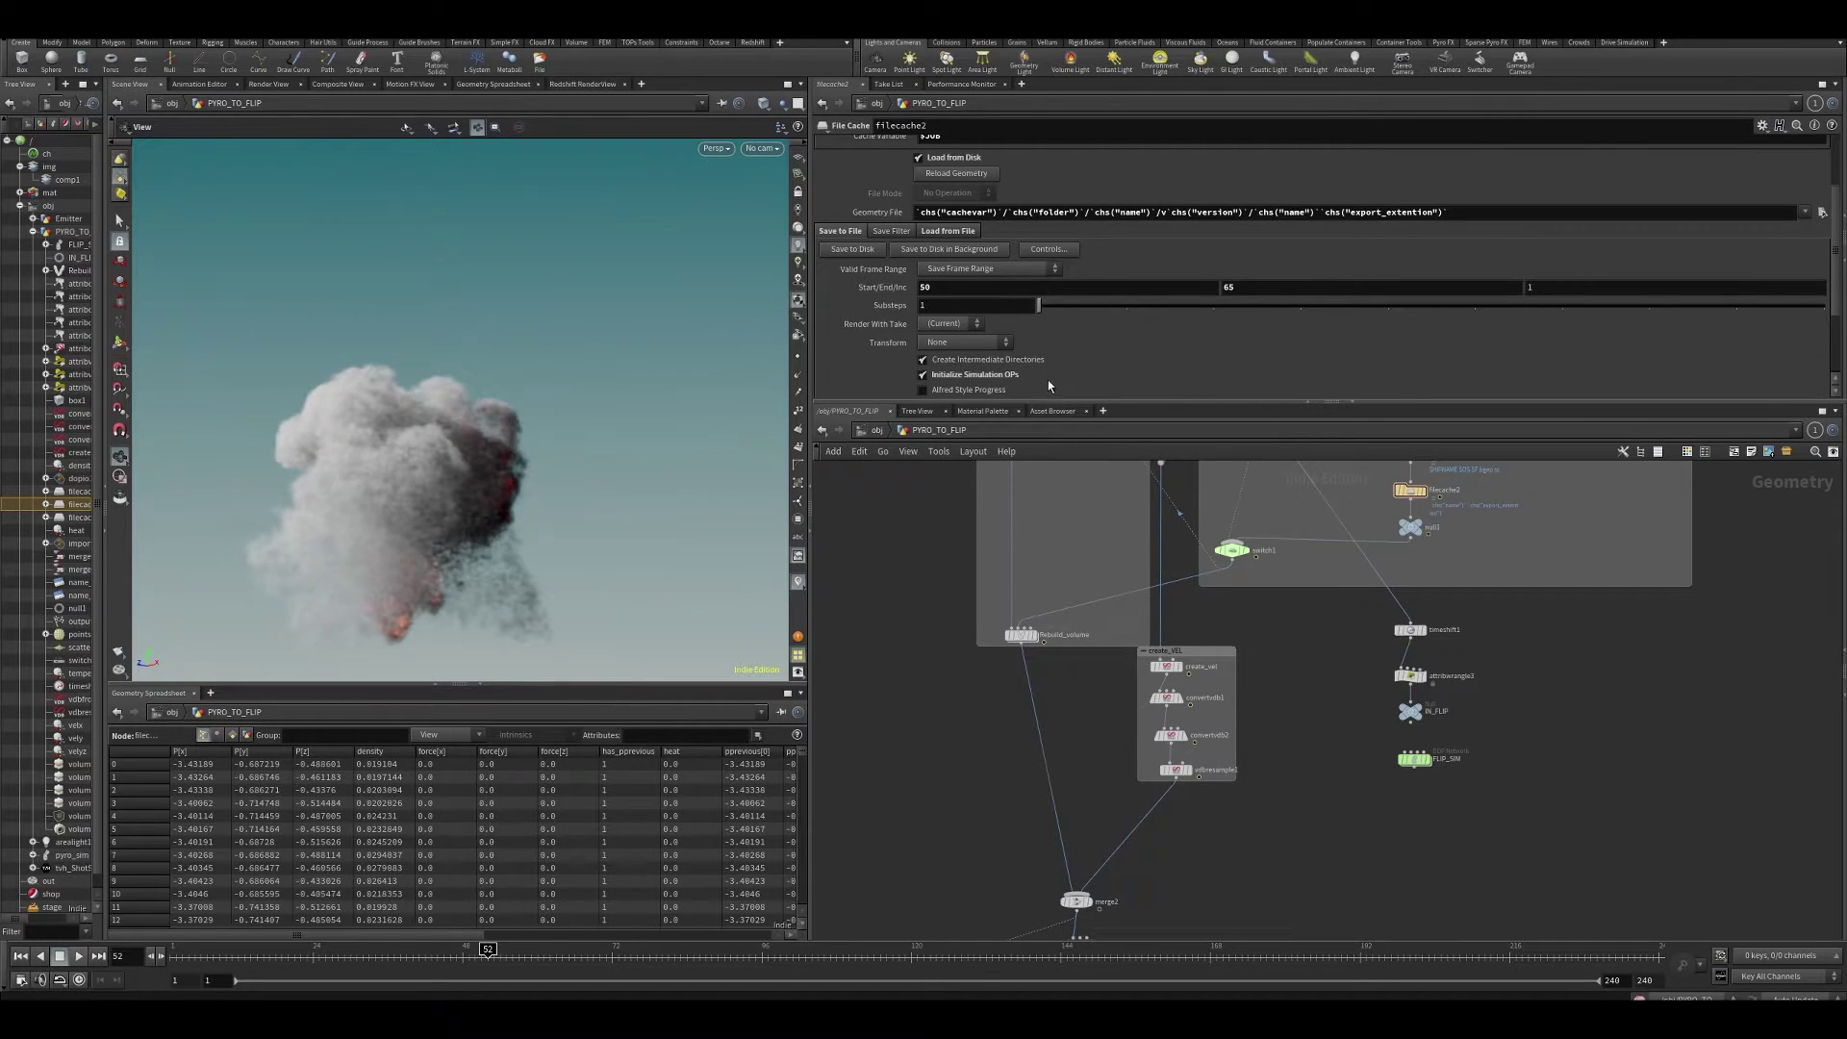
middle_drag(473, 462, 529, 413)
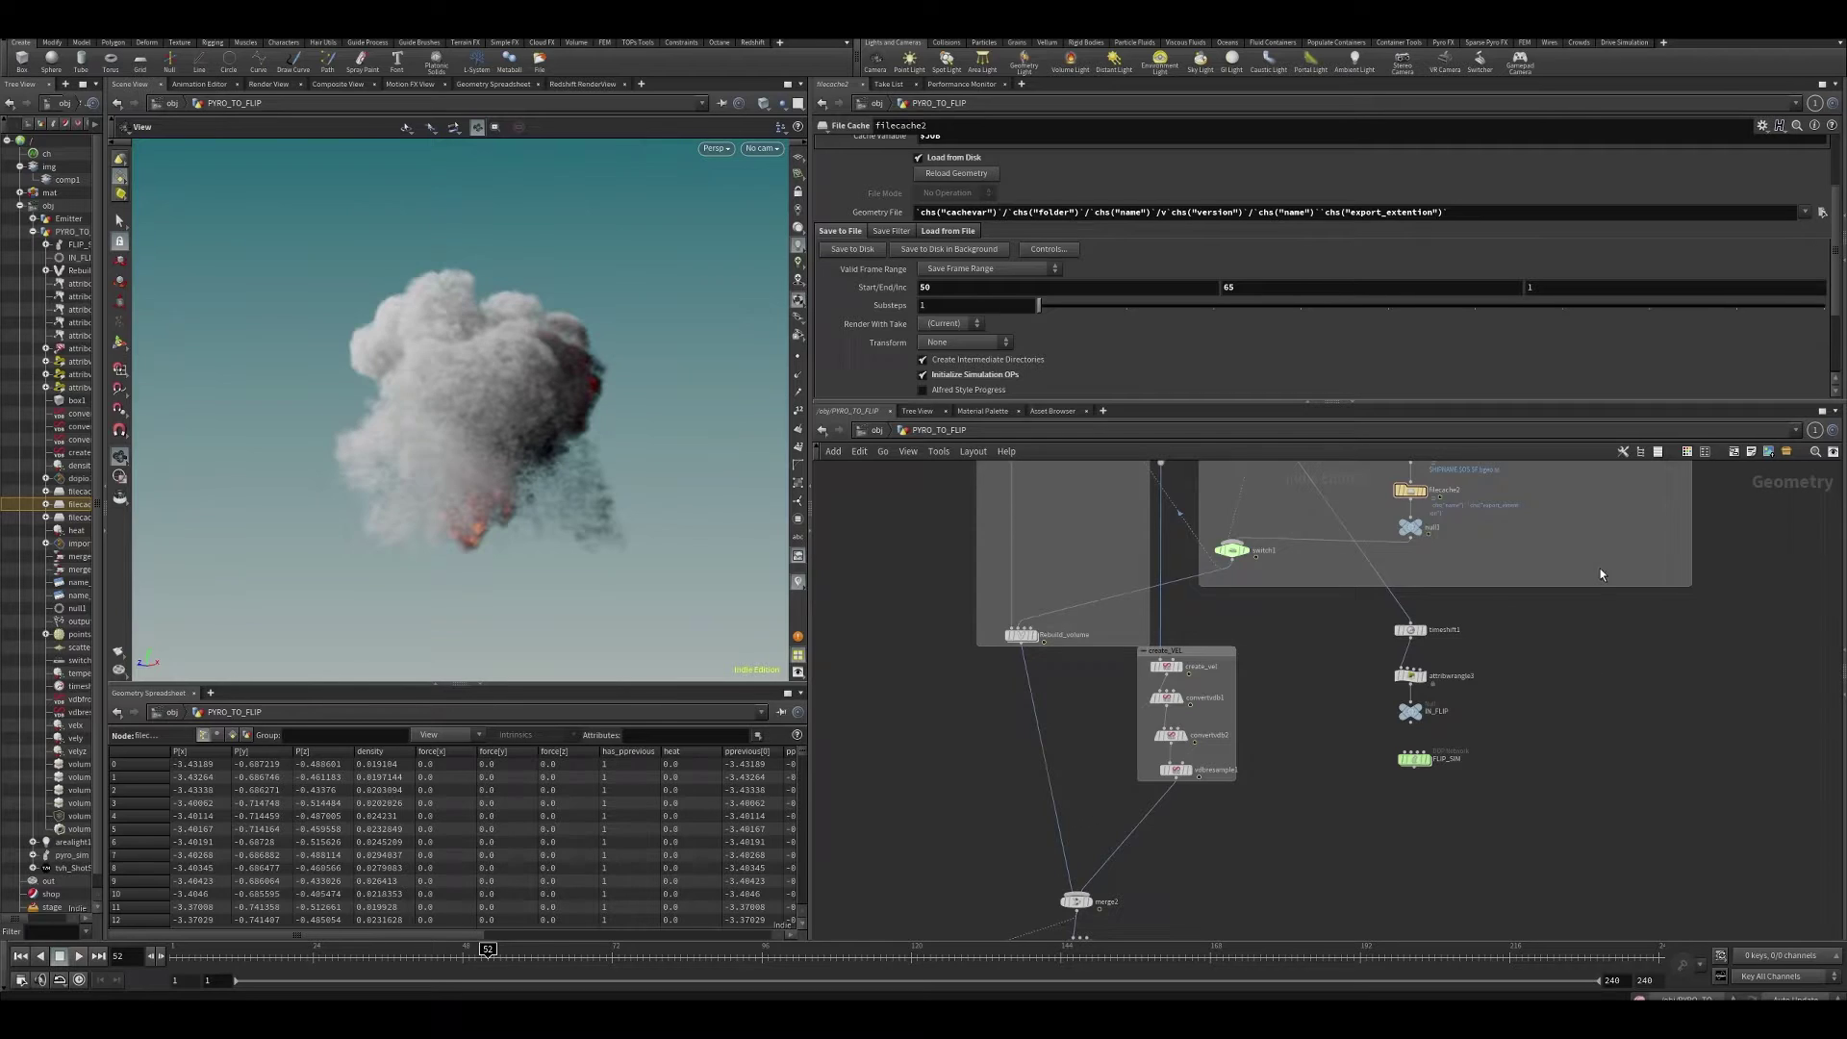
scroll(1602, 575, up, 3)
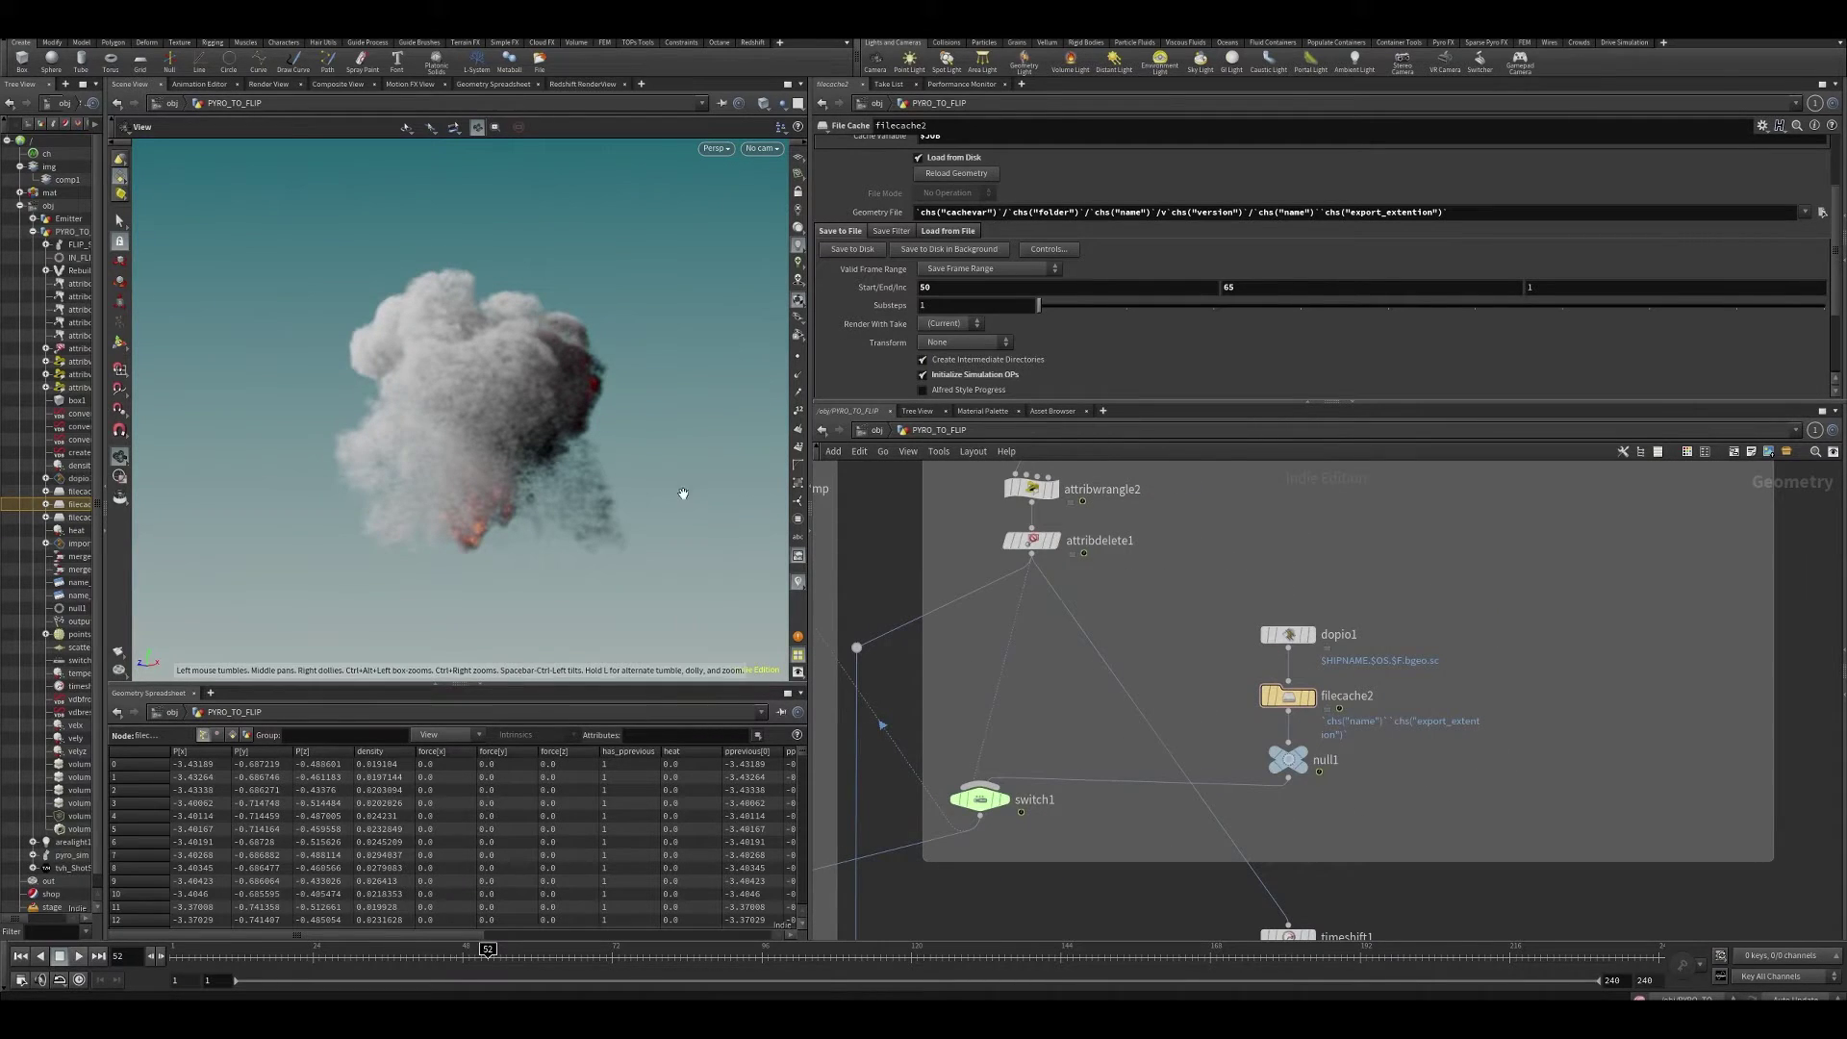
scroll(1052, 346, down, 2)
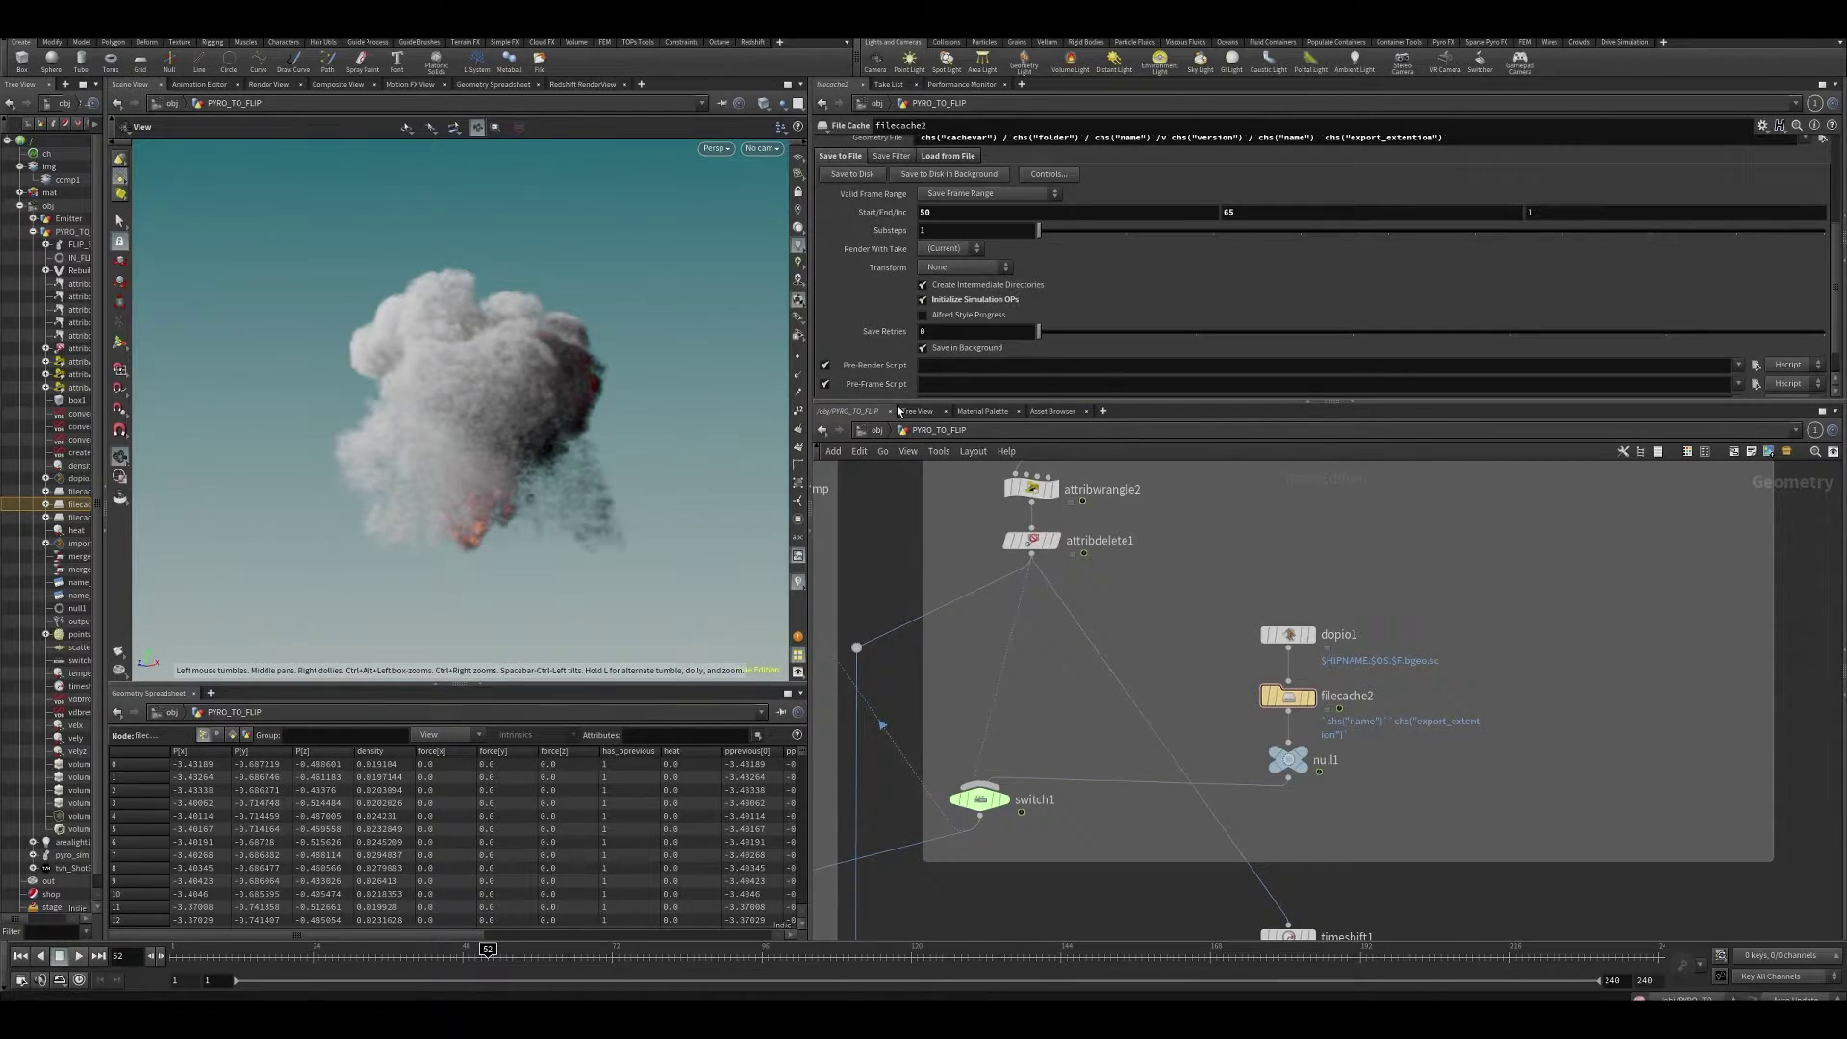
scroll(859, 215, up, 2)
scroll(859, 215, up, 1)
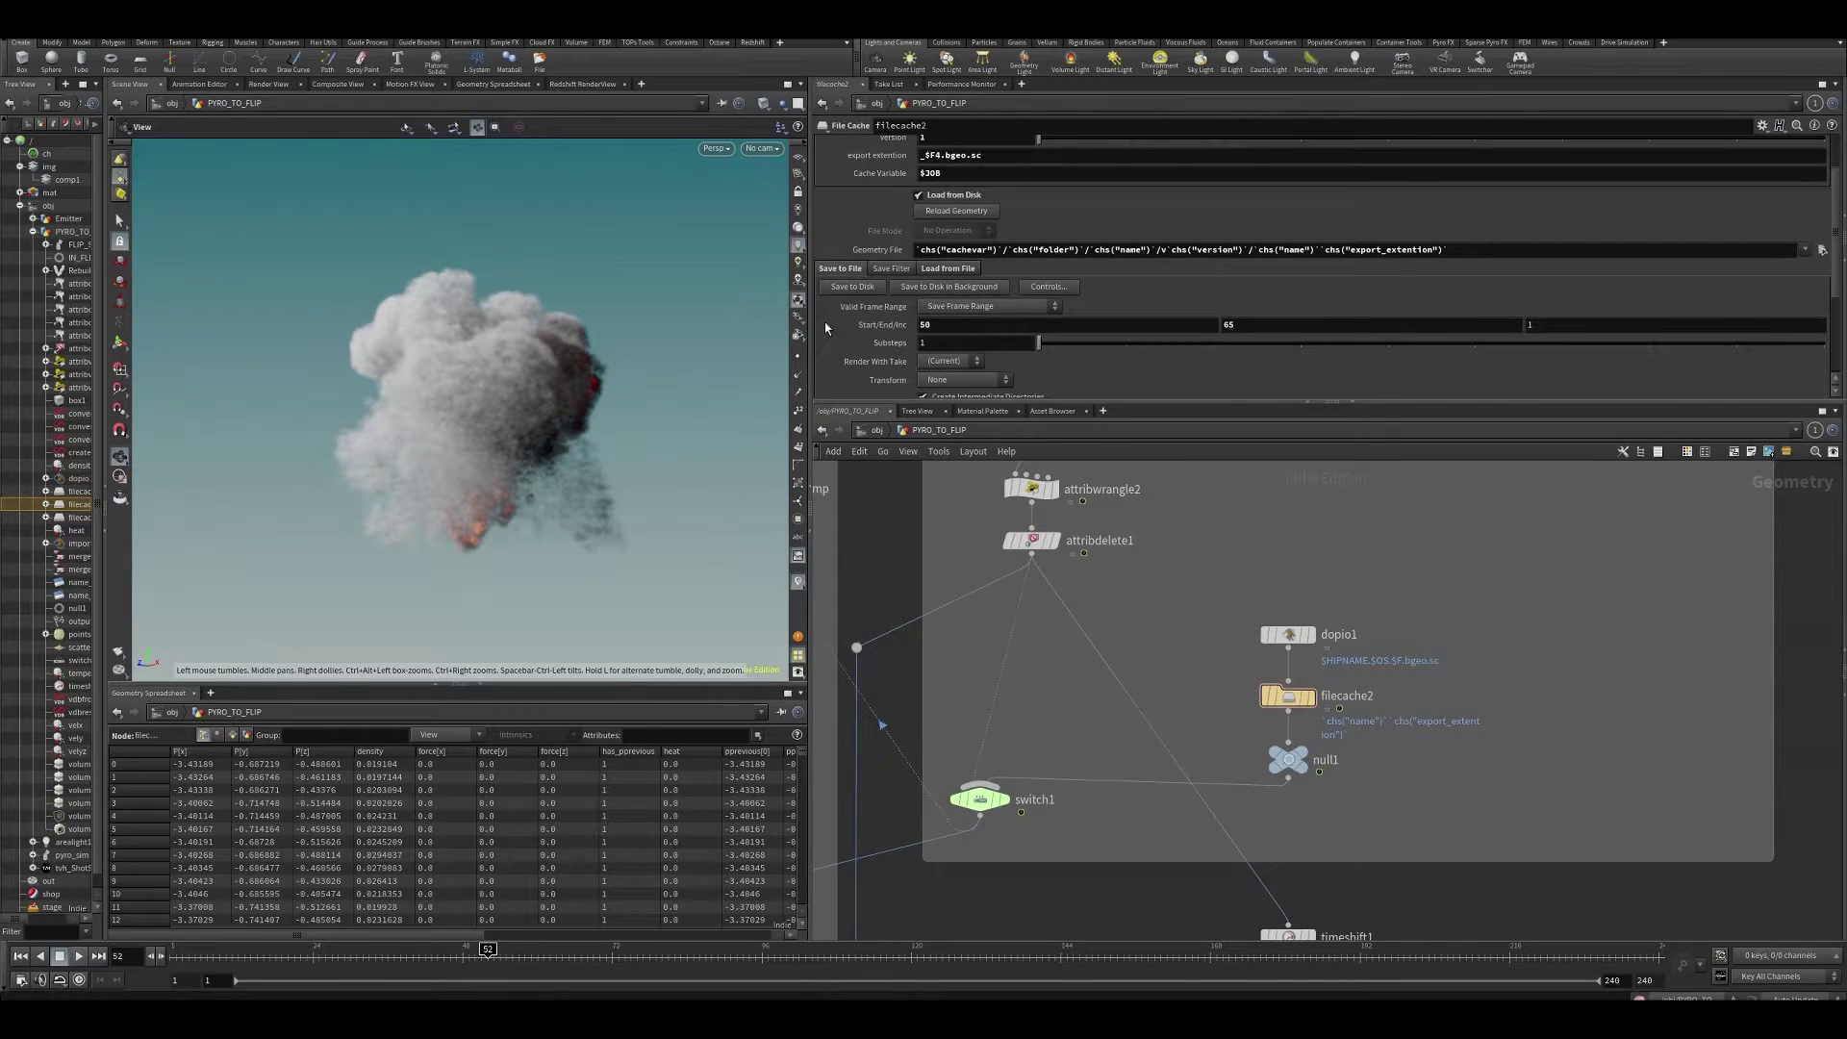
- Select filecache3 below the volume compression nodes and save its cache to disk for frames 50 to 65
middle_drag(1099, 736, 1134, 605)
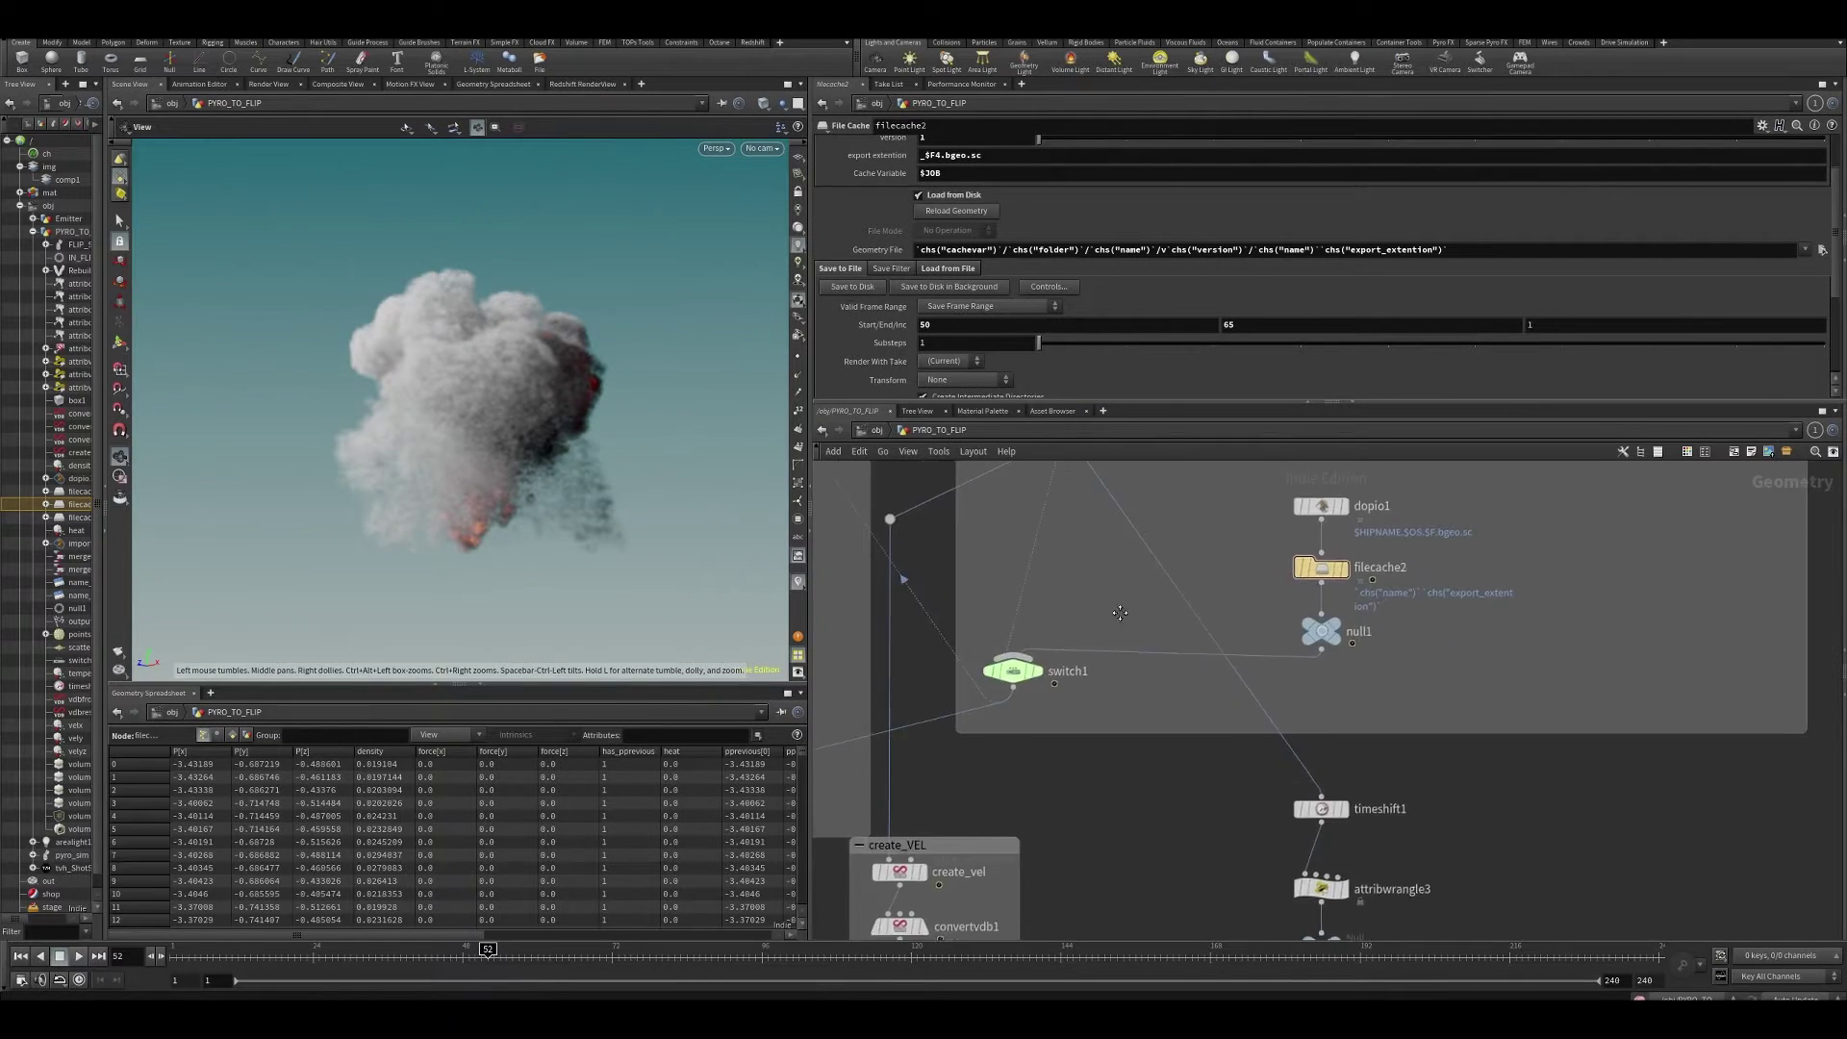
scroll(1135, 605, down, 4)
middle_drag(1028, 914, 1375, 560)
scroll(1510, 595, up, 2)
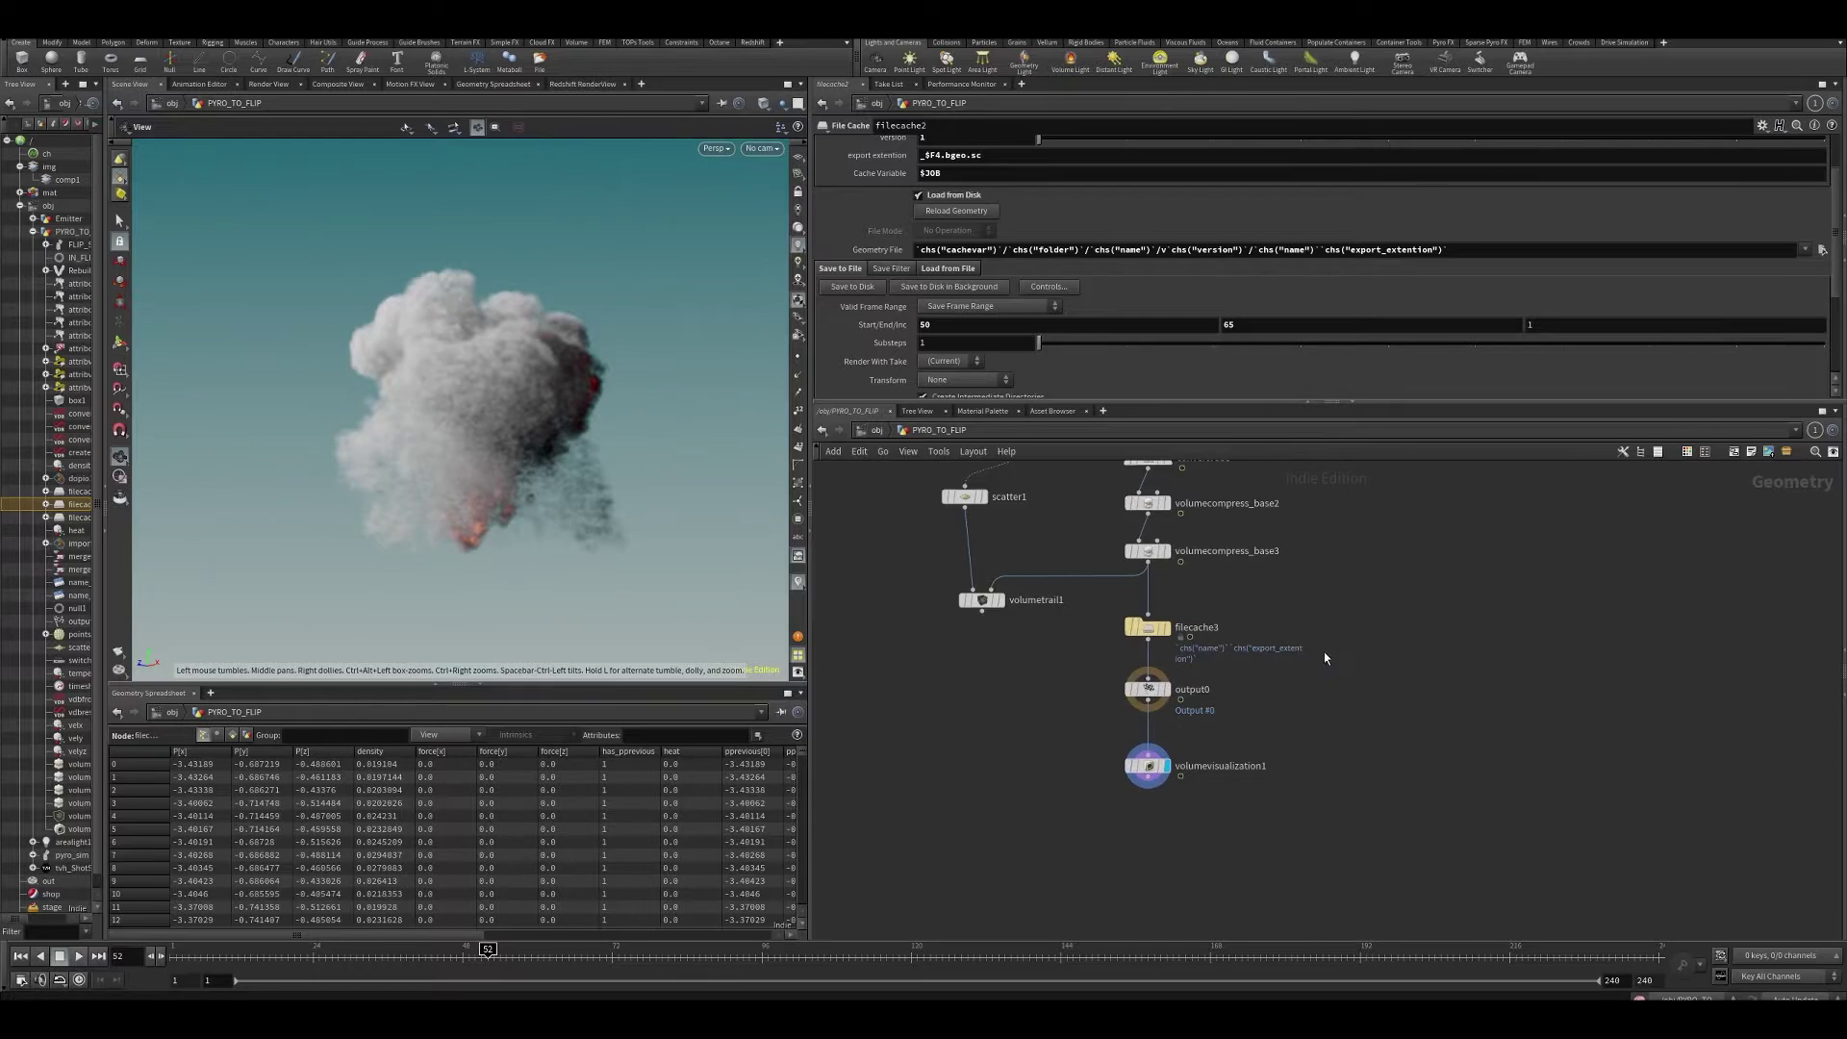
drag(1028, 643, 1229, 601)
middle_drag(1385, 510, 1195, 887)
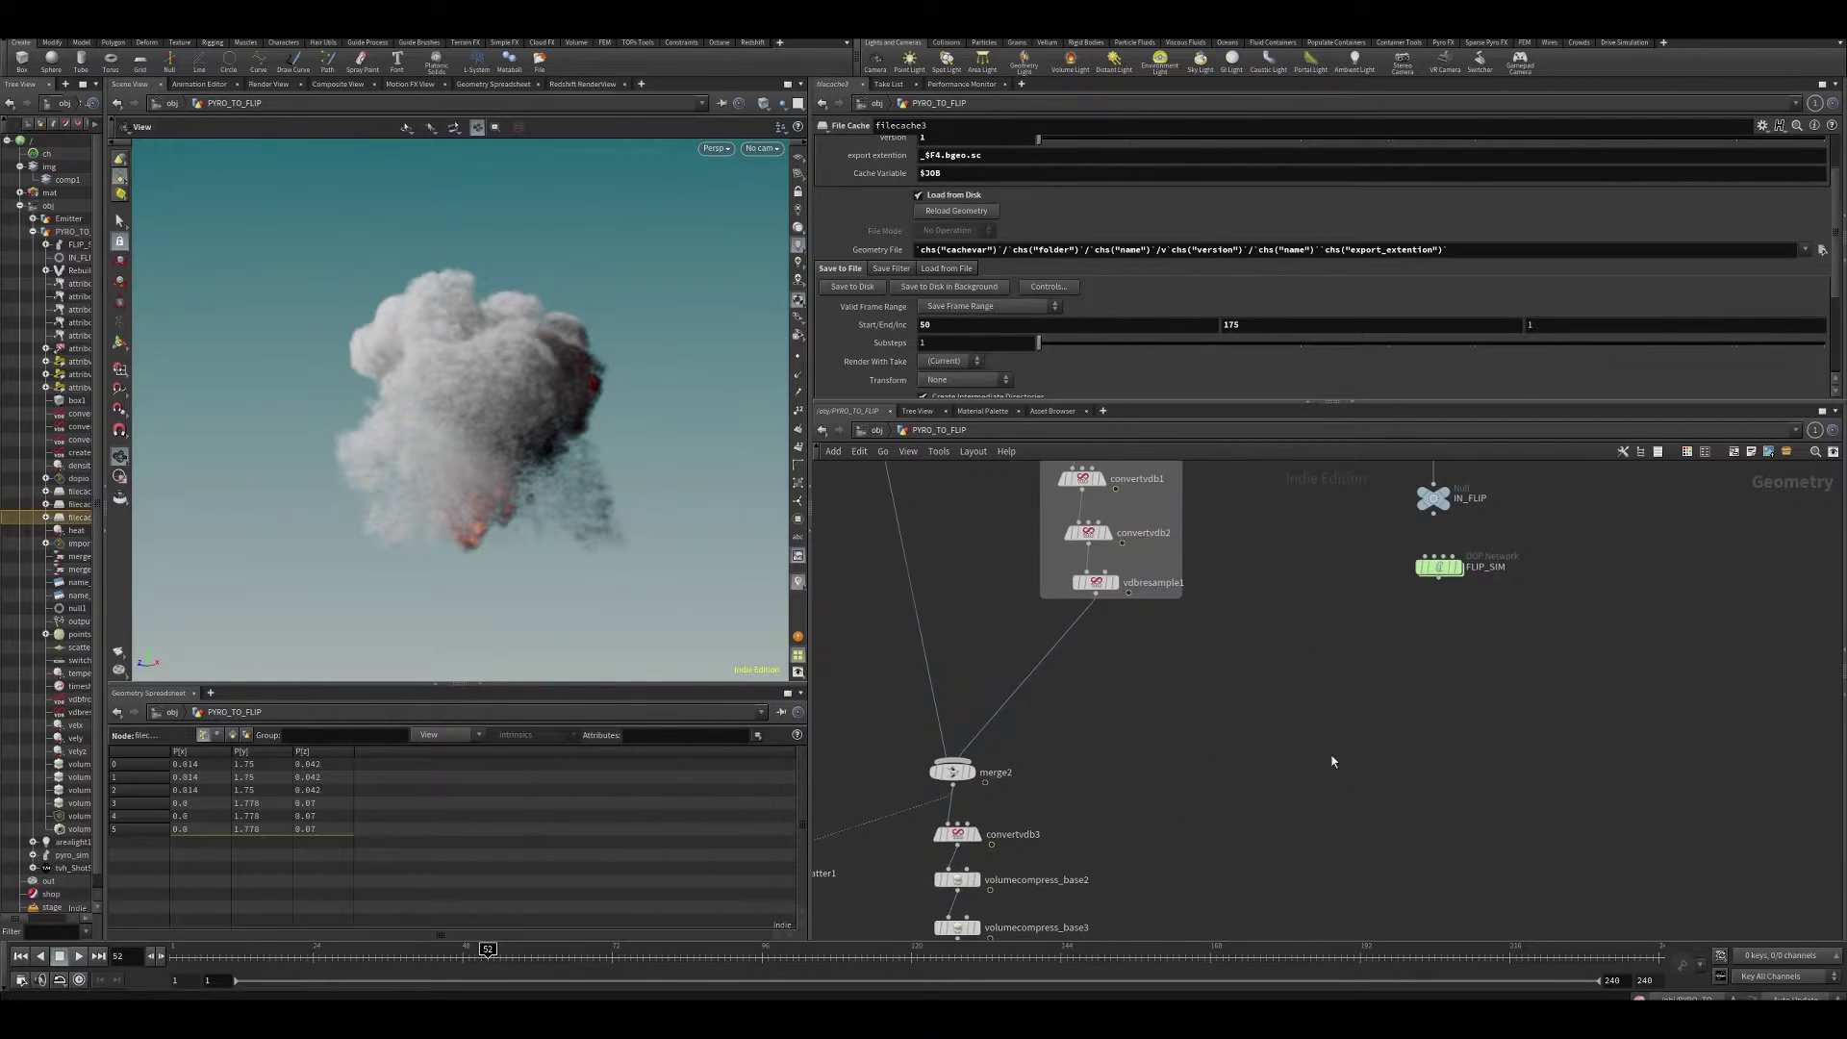
scroll(1337, 734, down, 3)
middle_drag(1453, 627, 1408, 651)
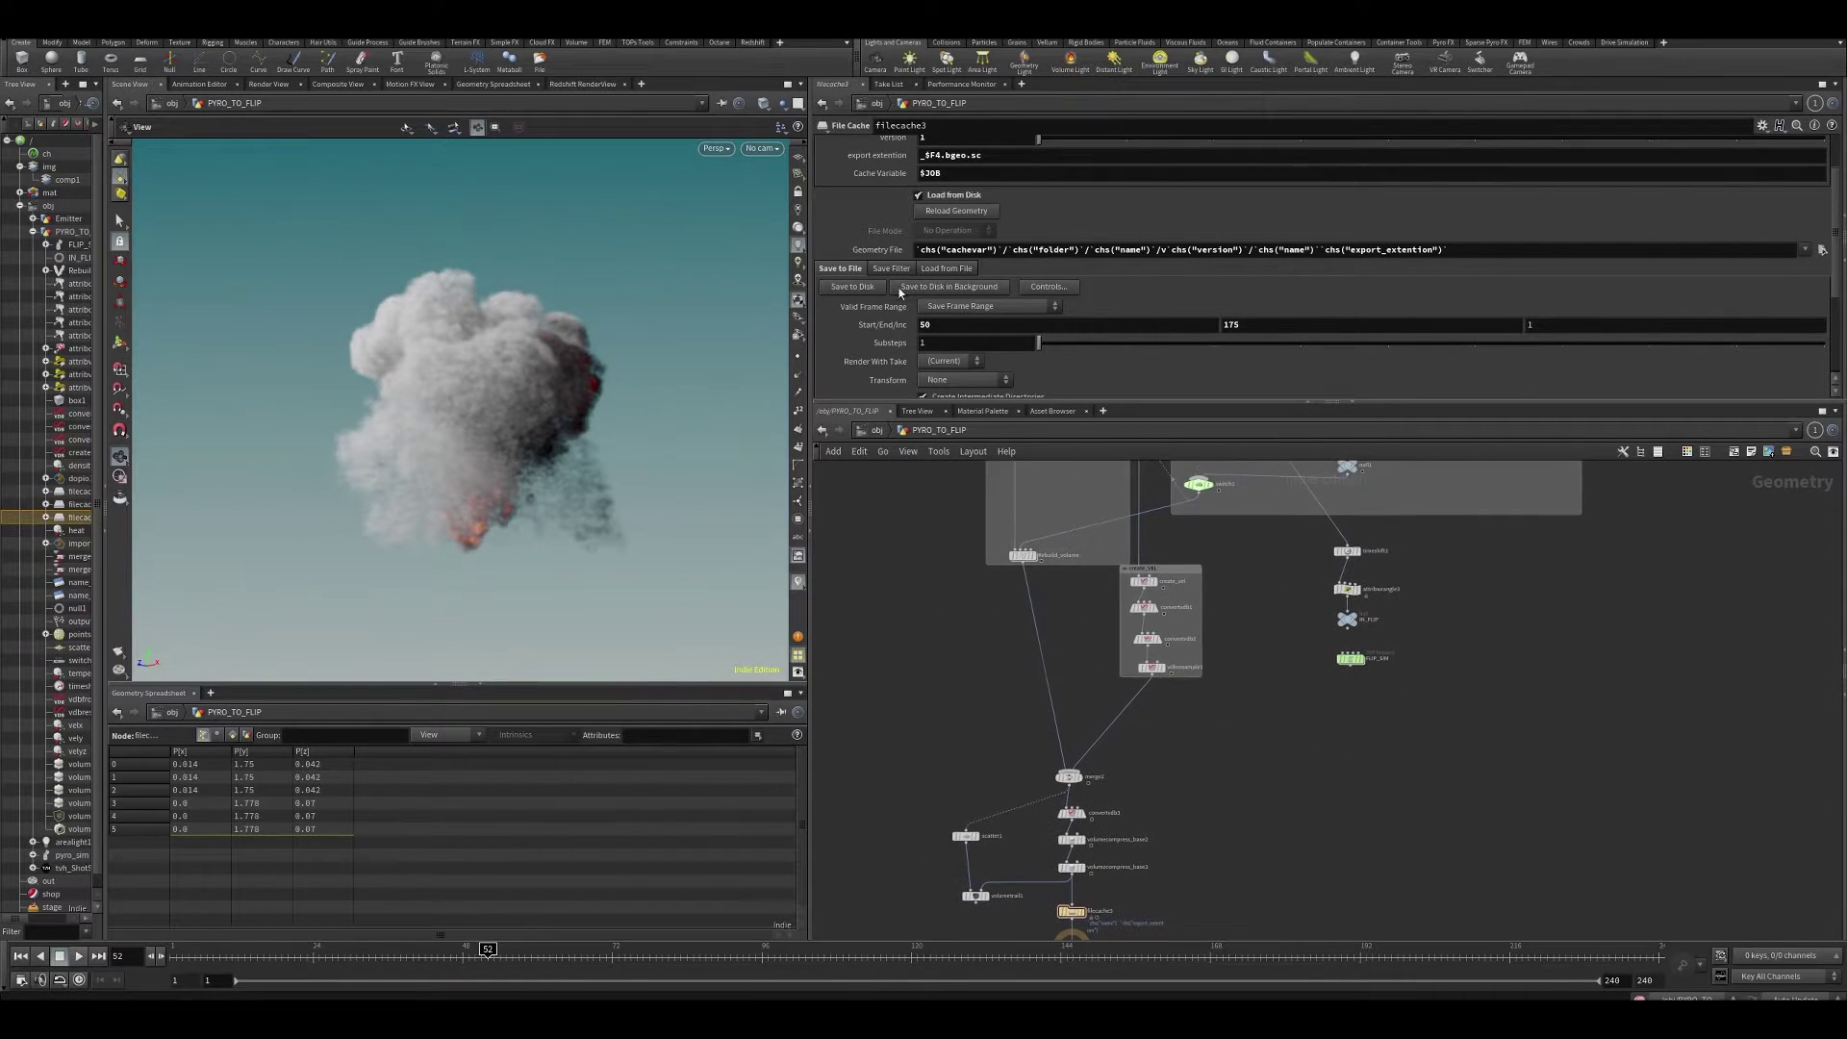
click(844, 288)
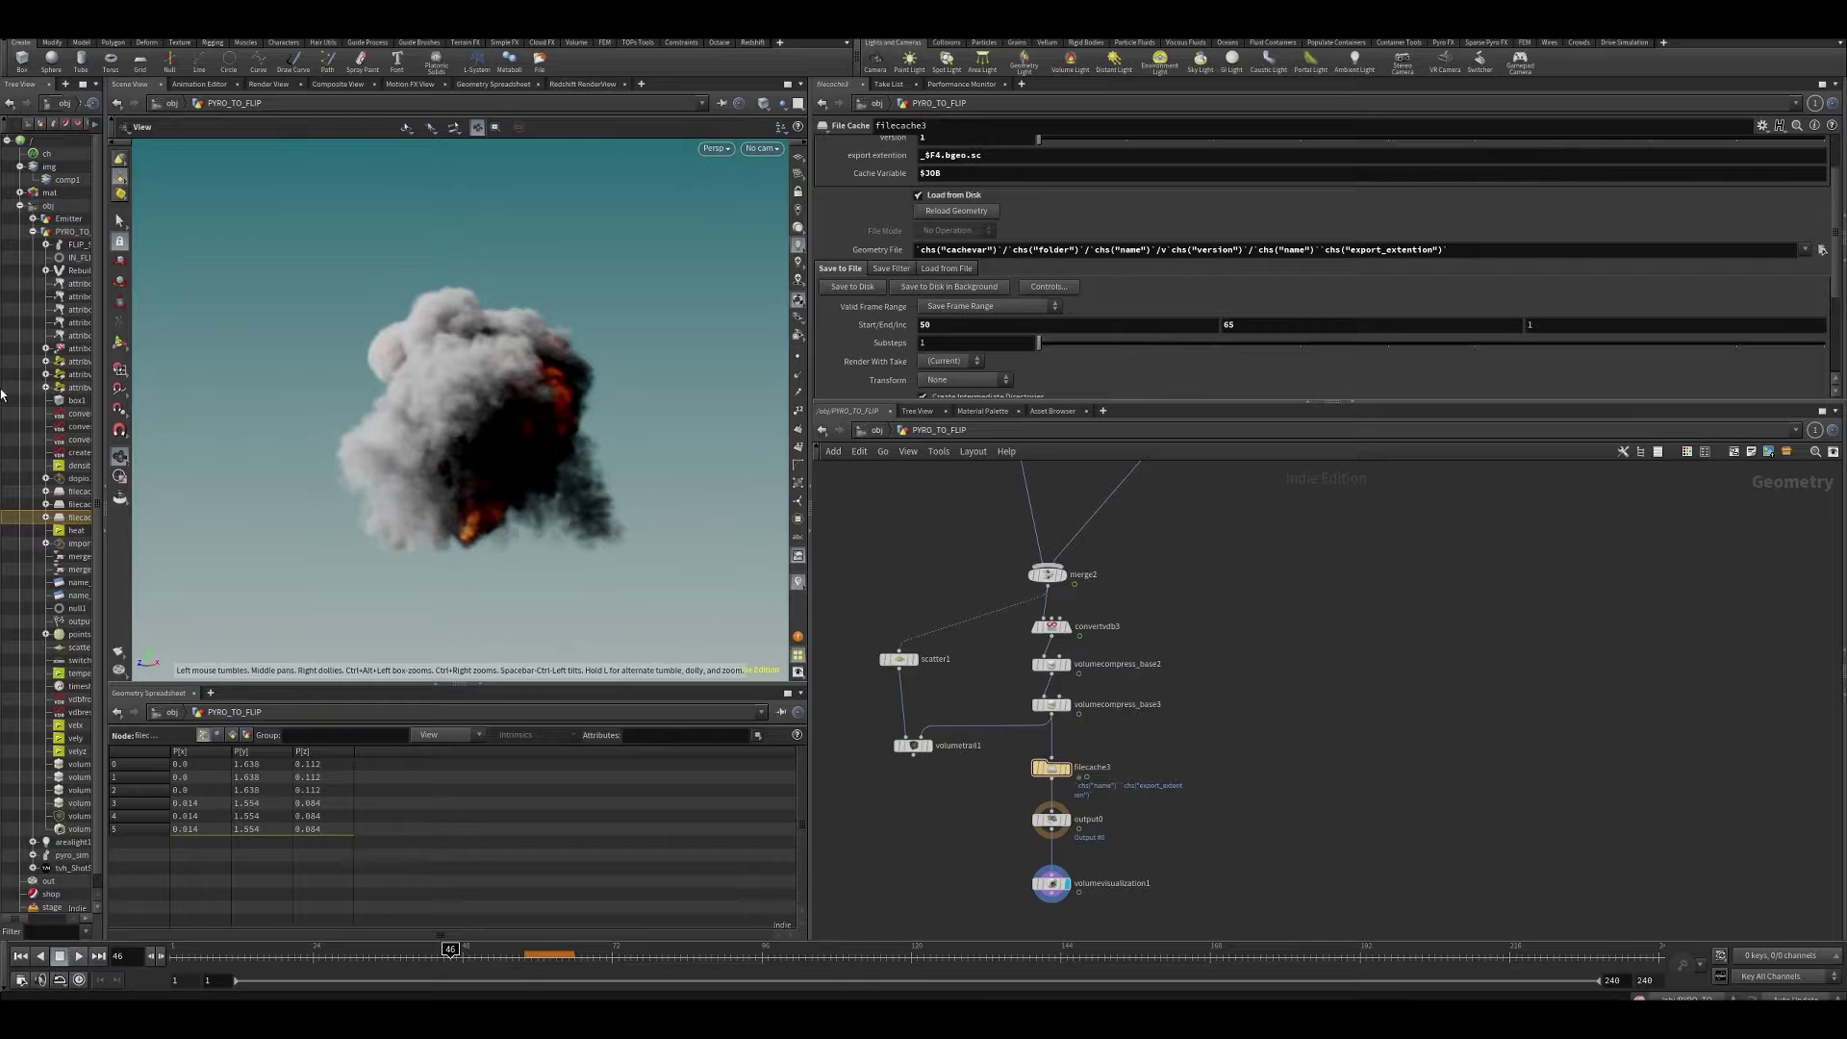
- Display and select null1 below filecache2 and go to frame 50 to view the FLIP points
middle_drag(1200, 559, 1150, 915)
middle_drag(1332, 585, 1143, 828)
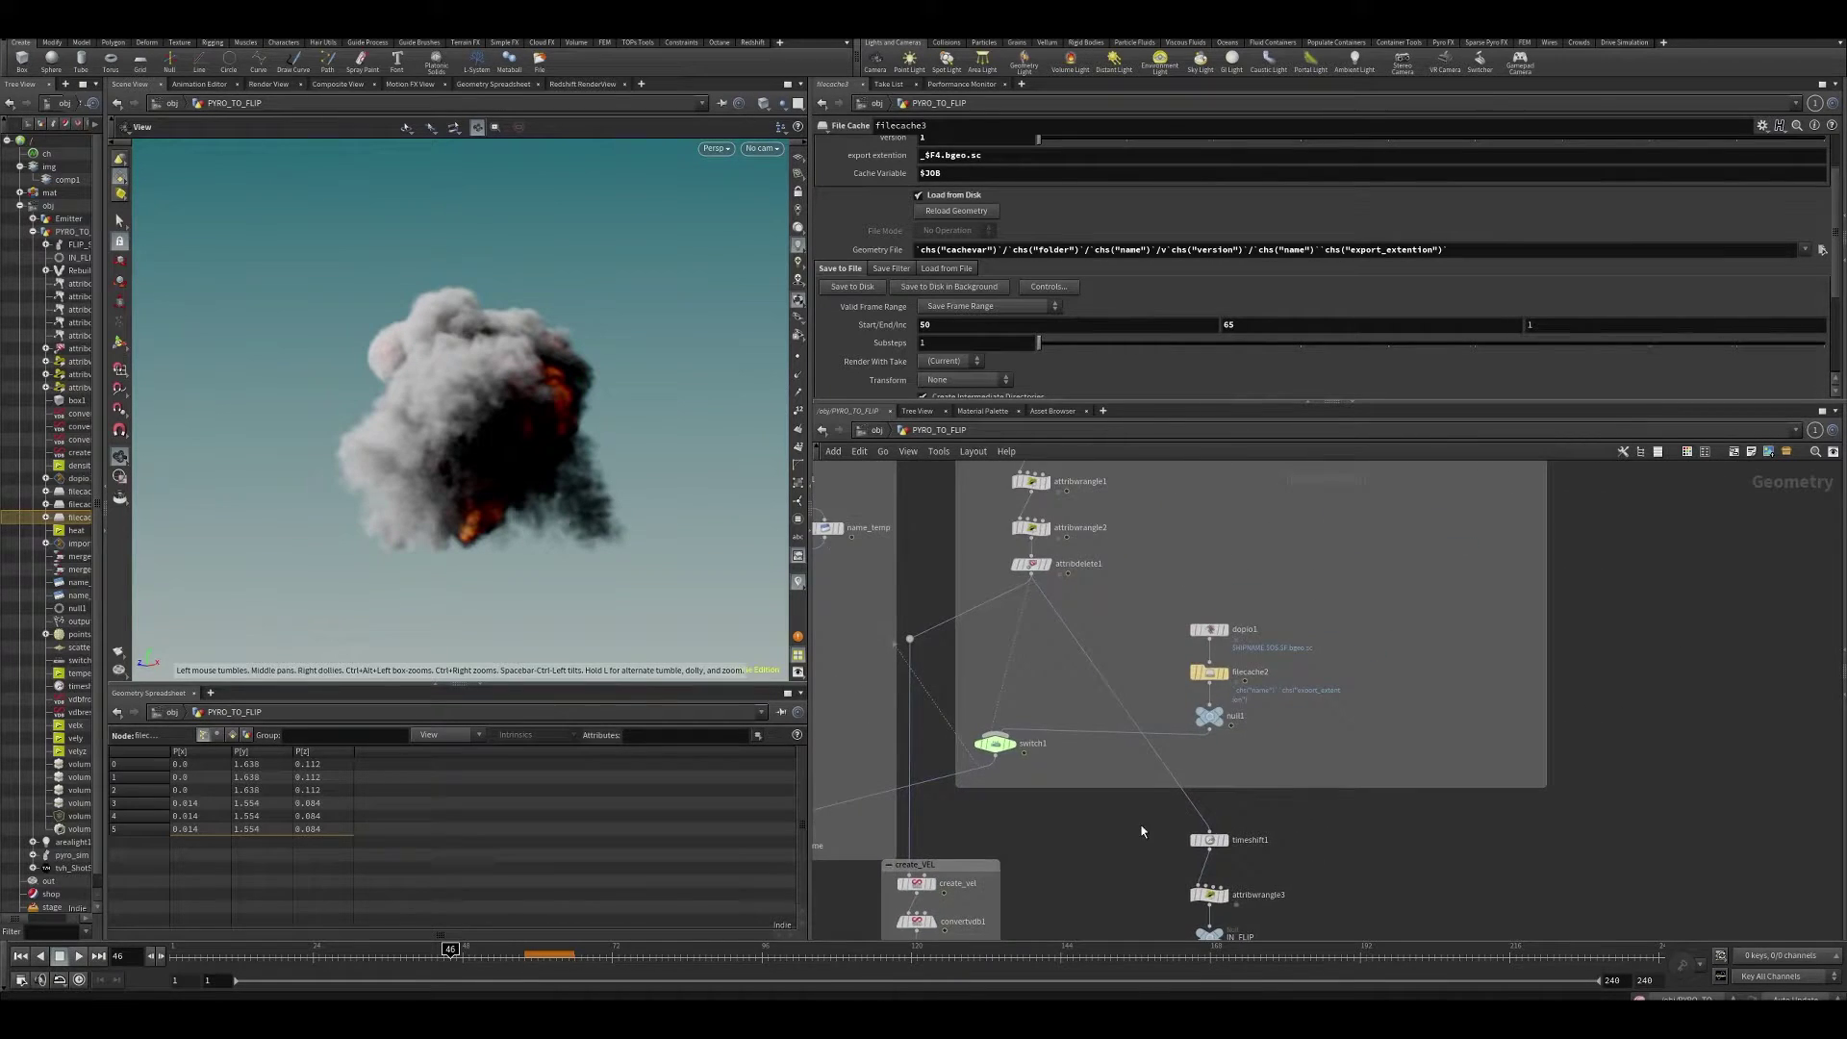
scroll(1171, 746, up, 2)
click(1235, 697)
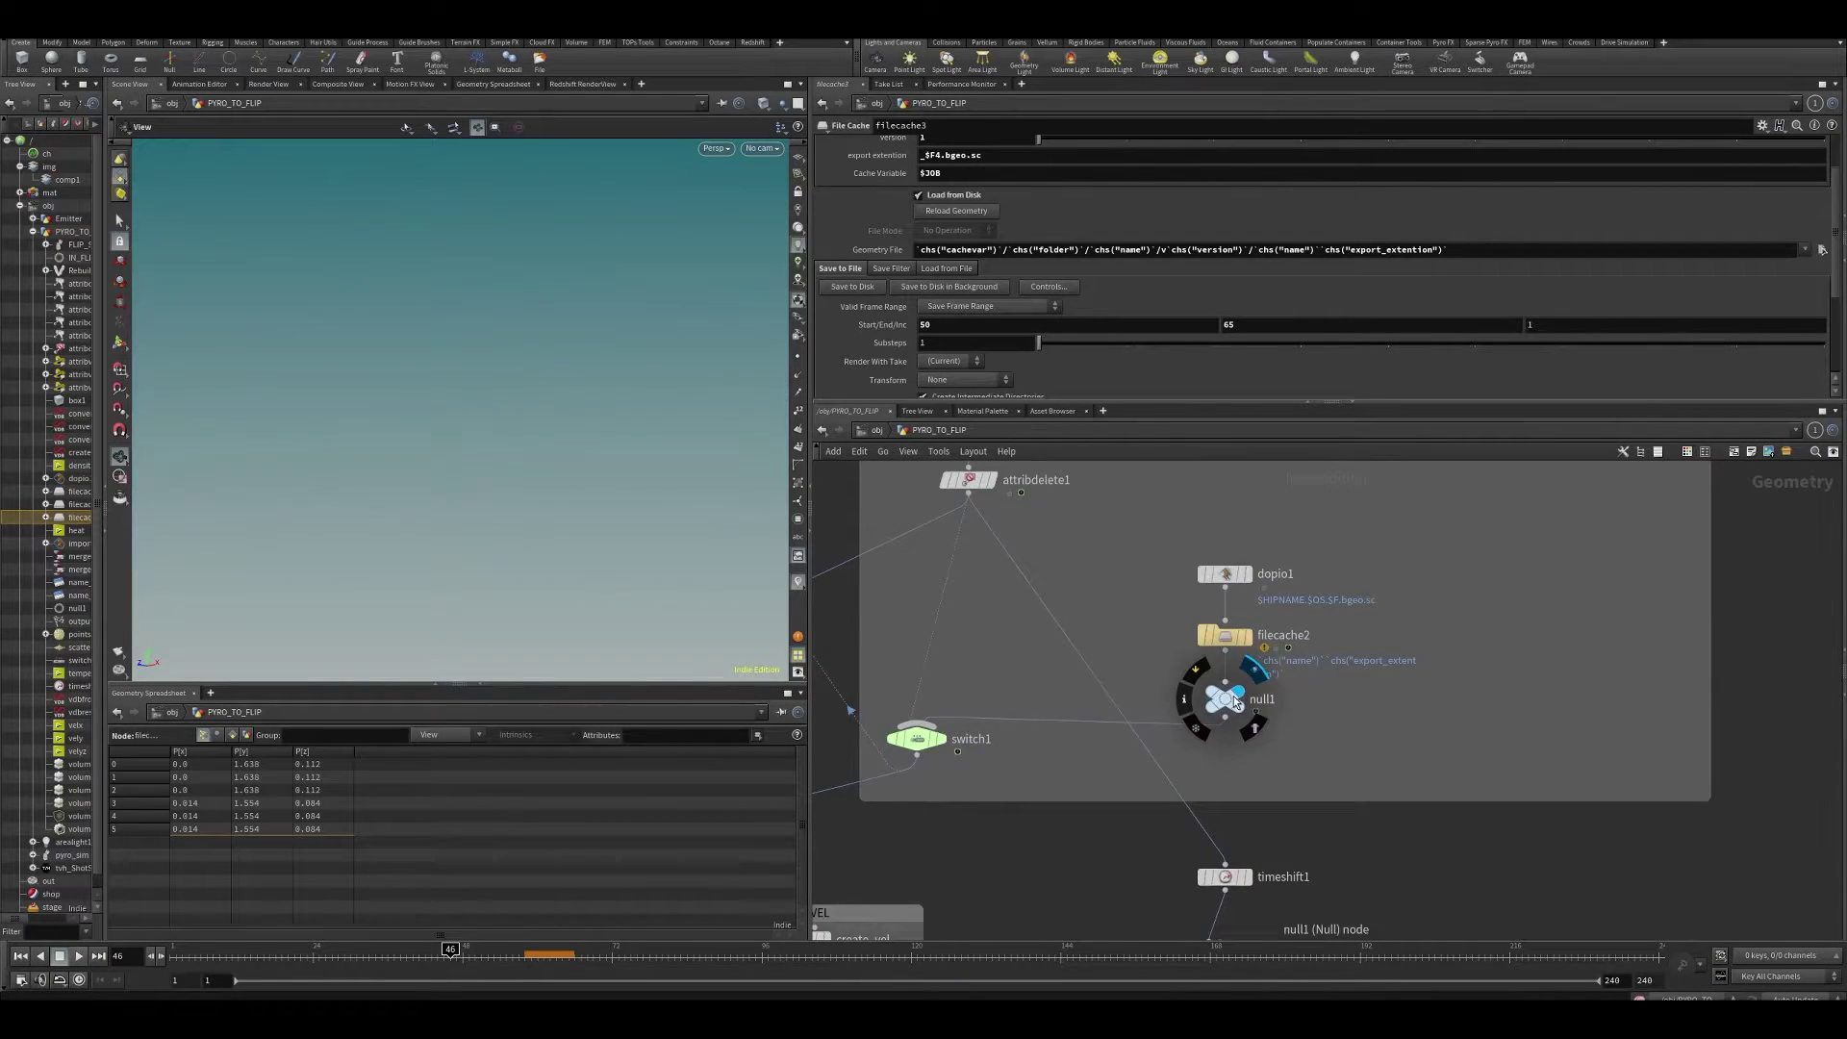
click(1229, 702)
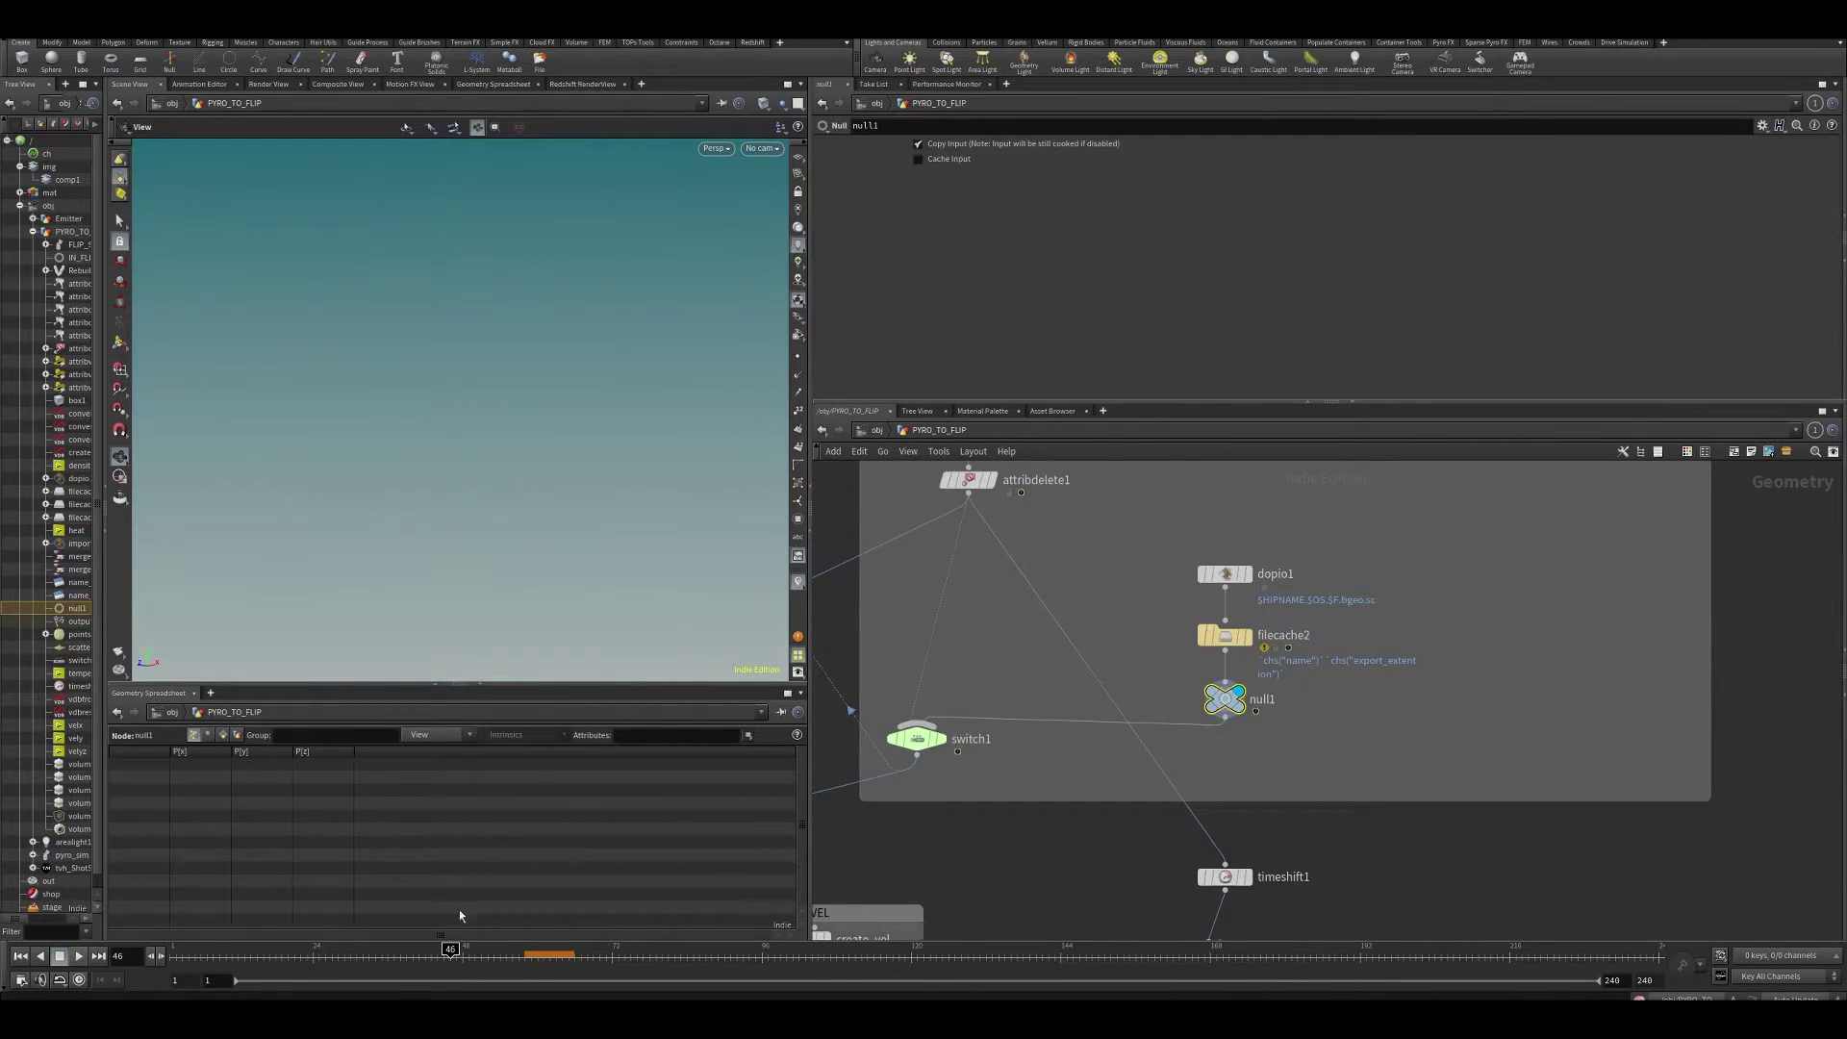
click(474, 962)
- Inspect null1's node information at frame 50 and again while stepping forward to frame 53, comparing the point data
middle_click(1241, 704)
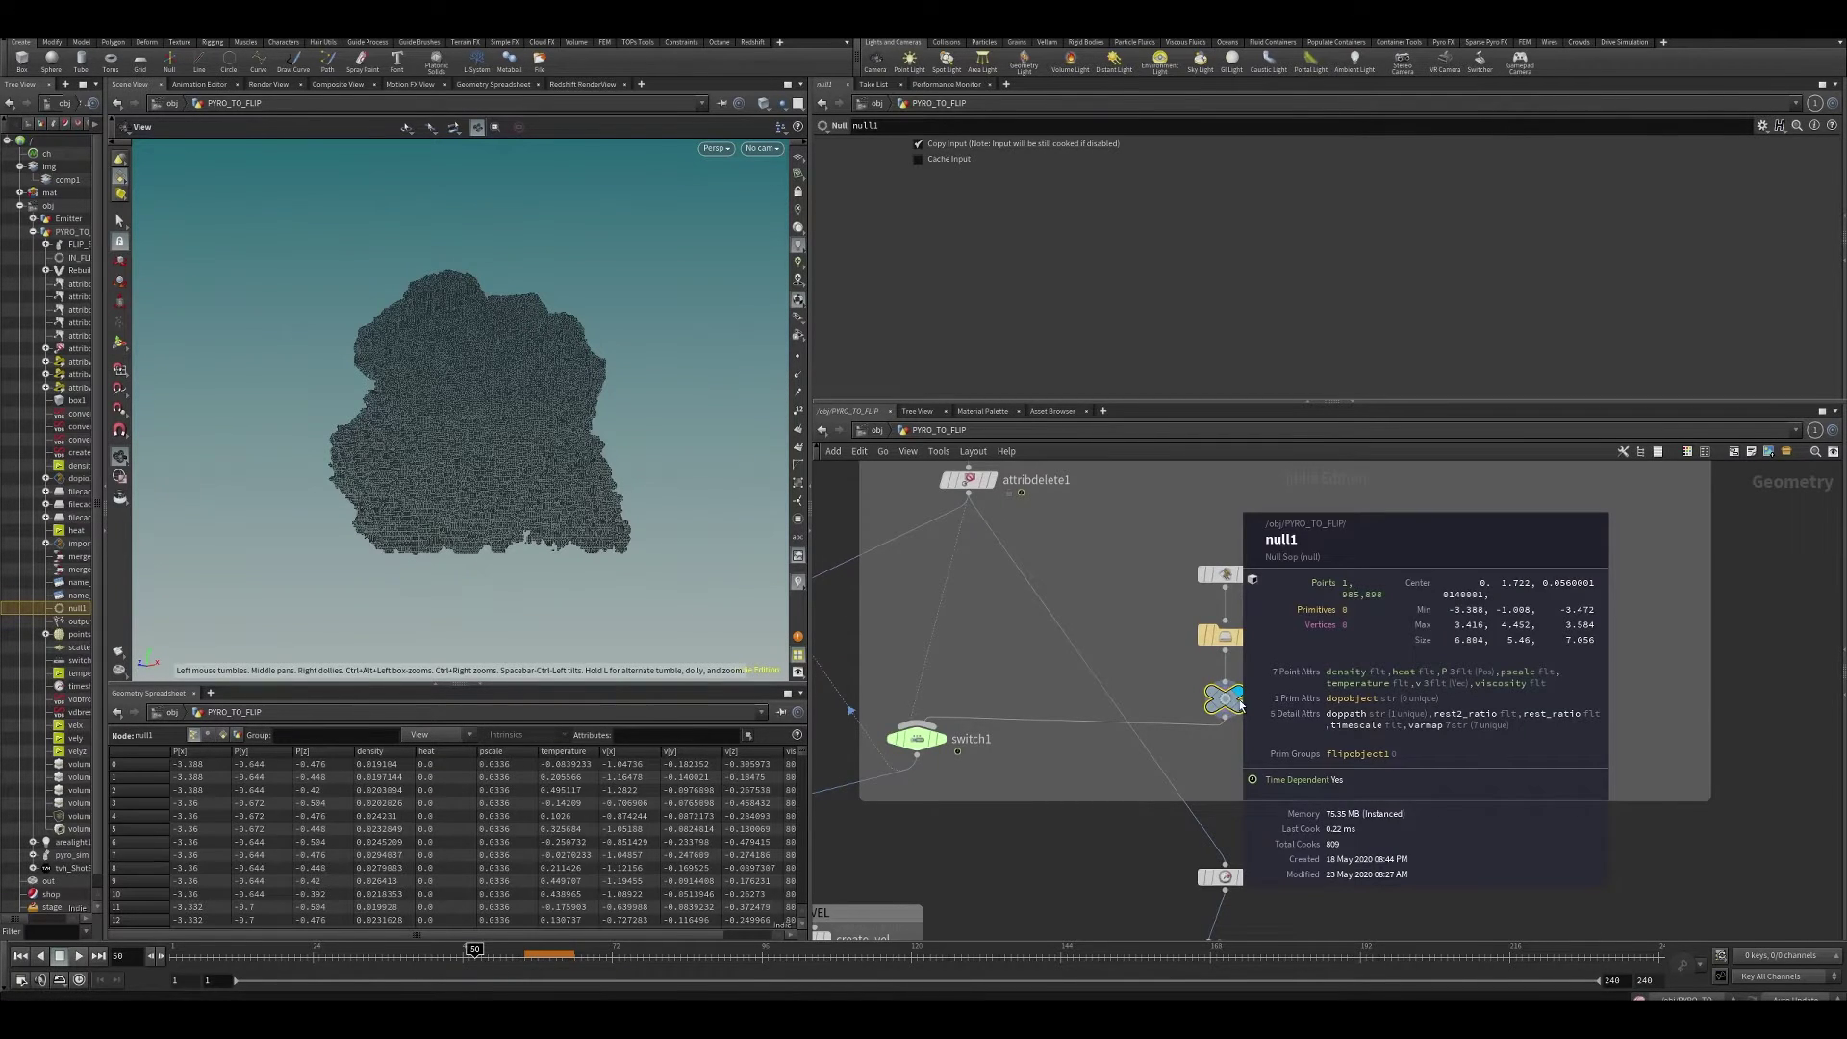
key(Right)
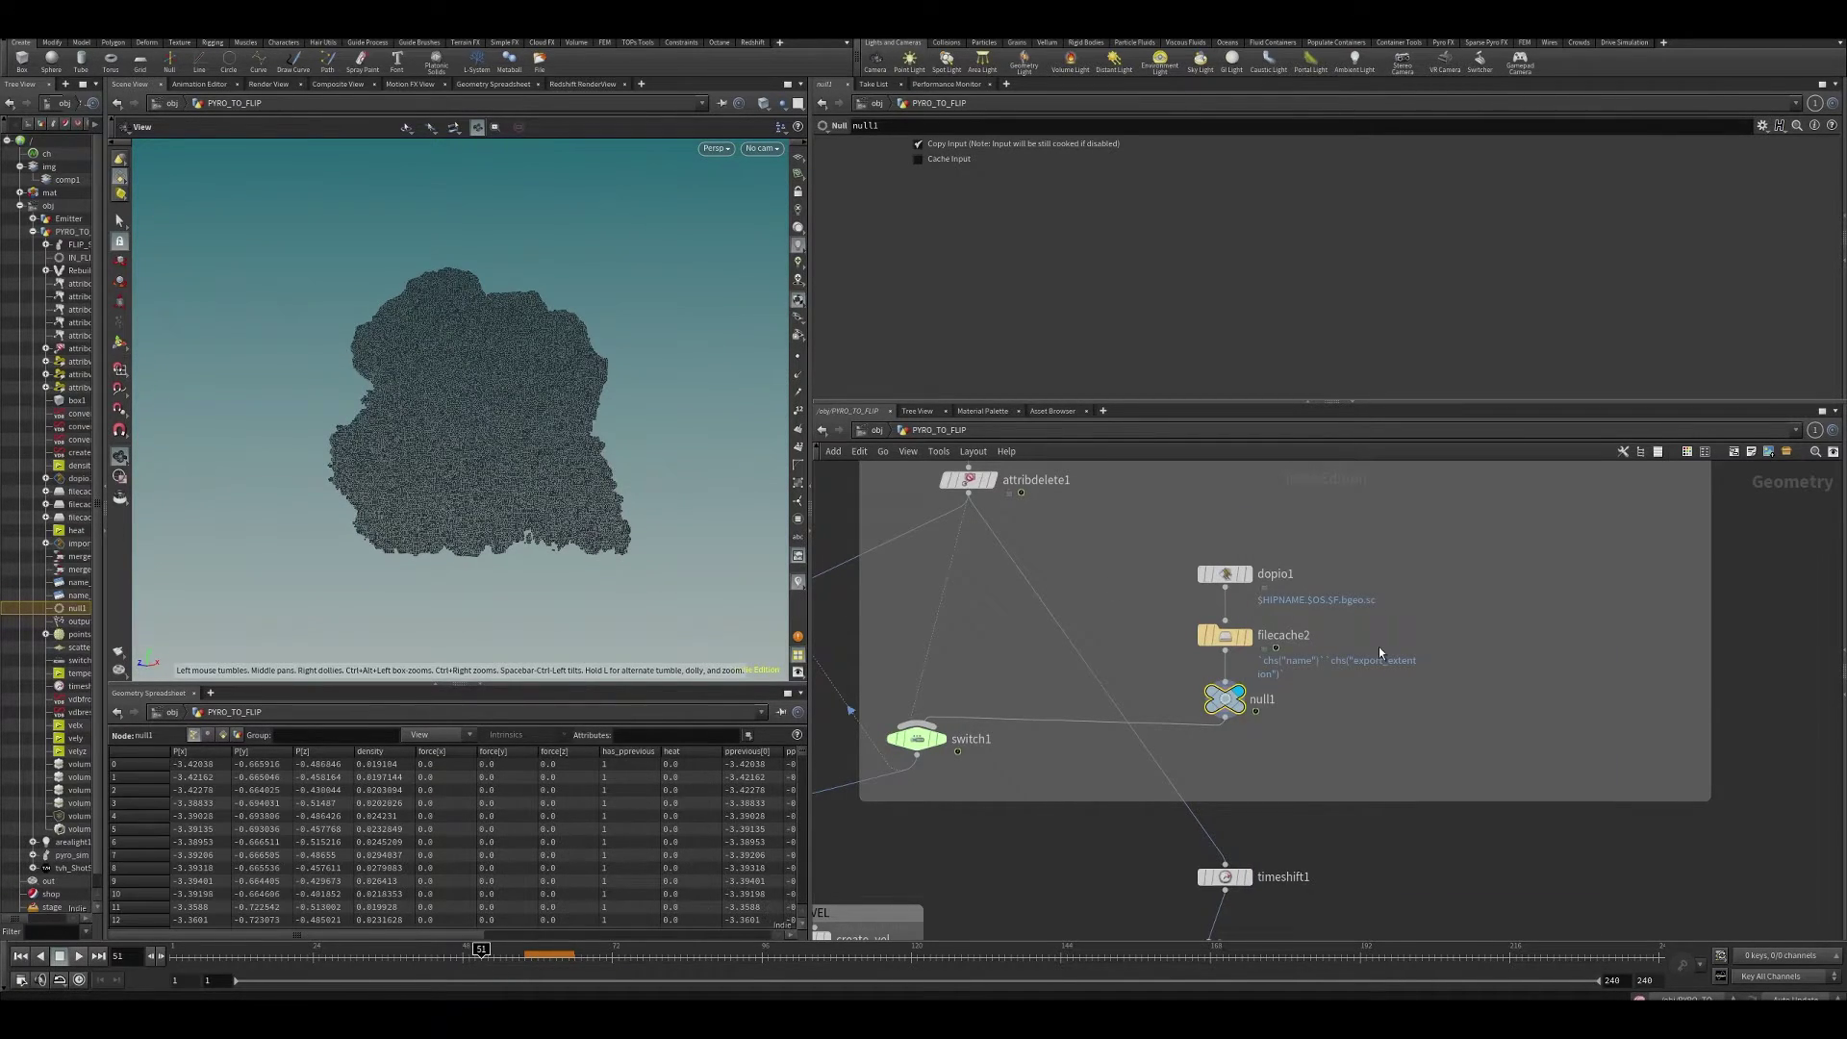
middle_click(1225, 699)
middle_click(1225, 699)
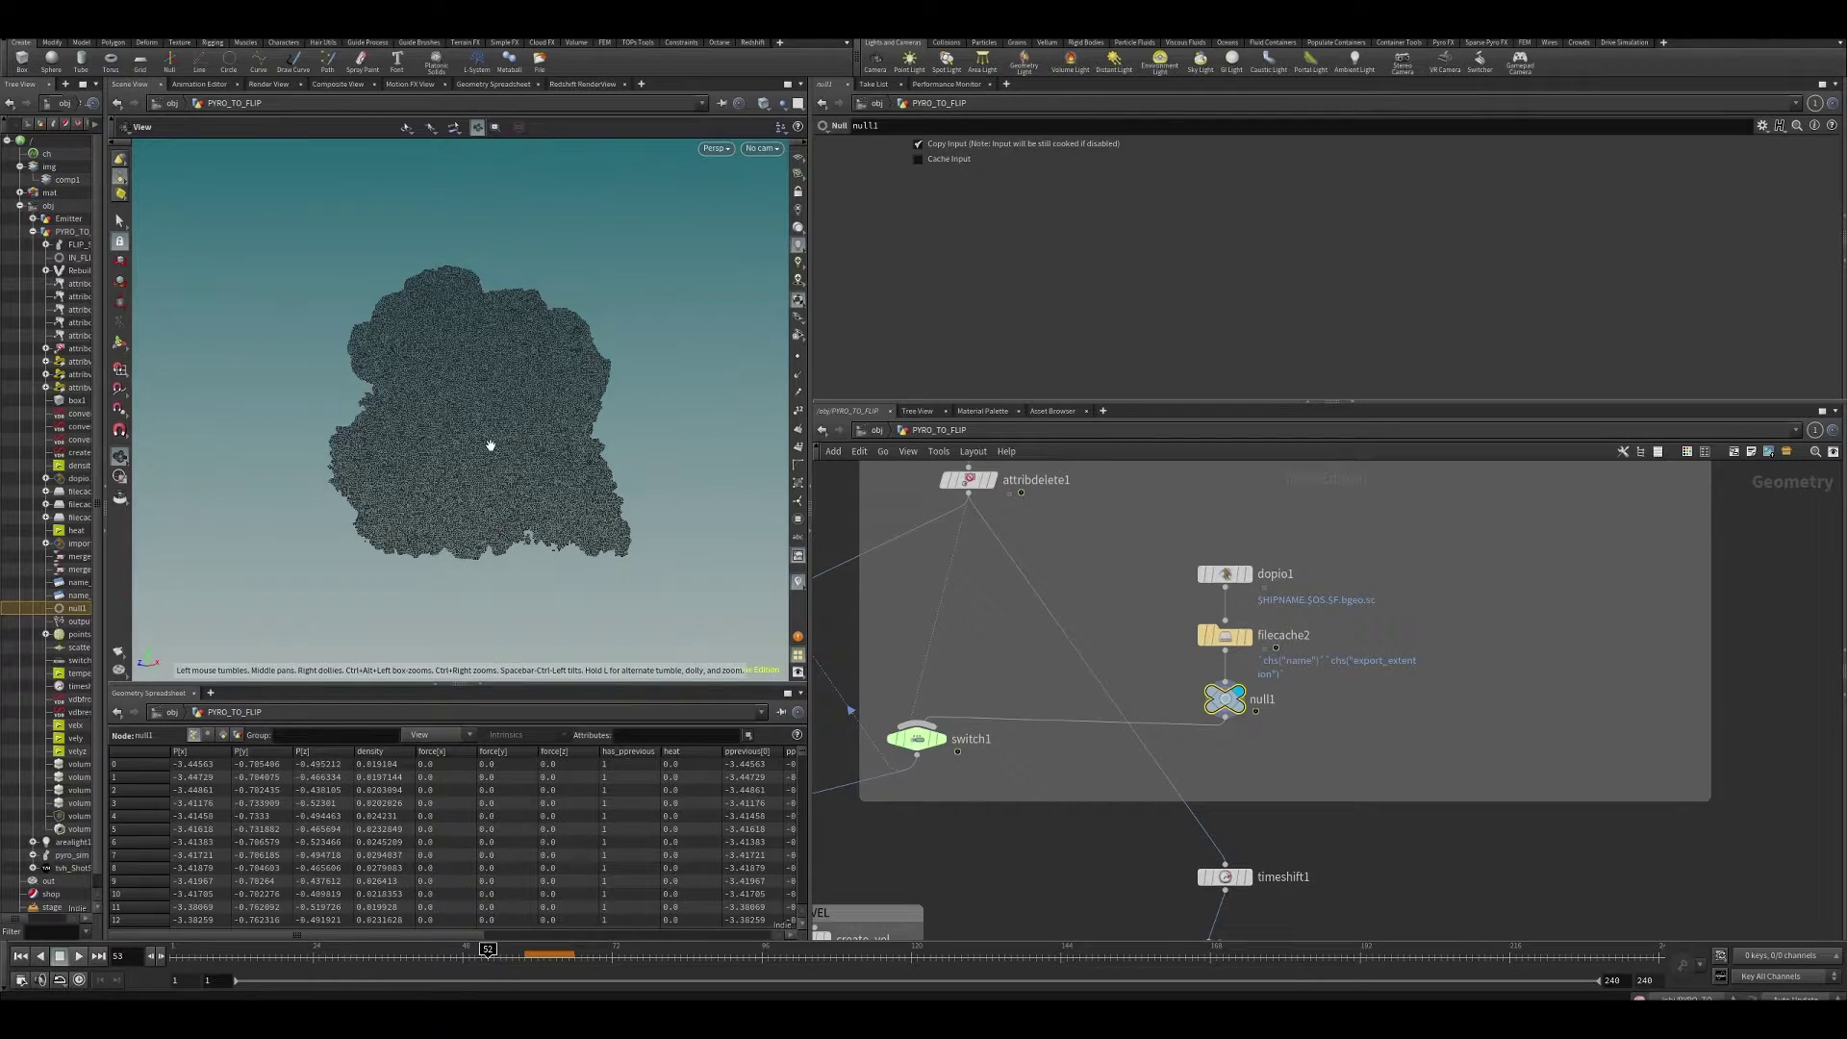
middle_click(1226, 678)
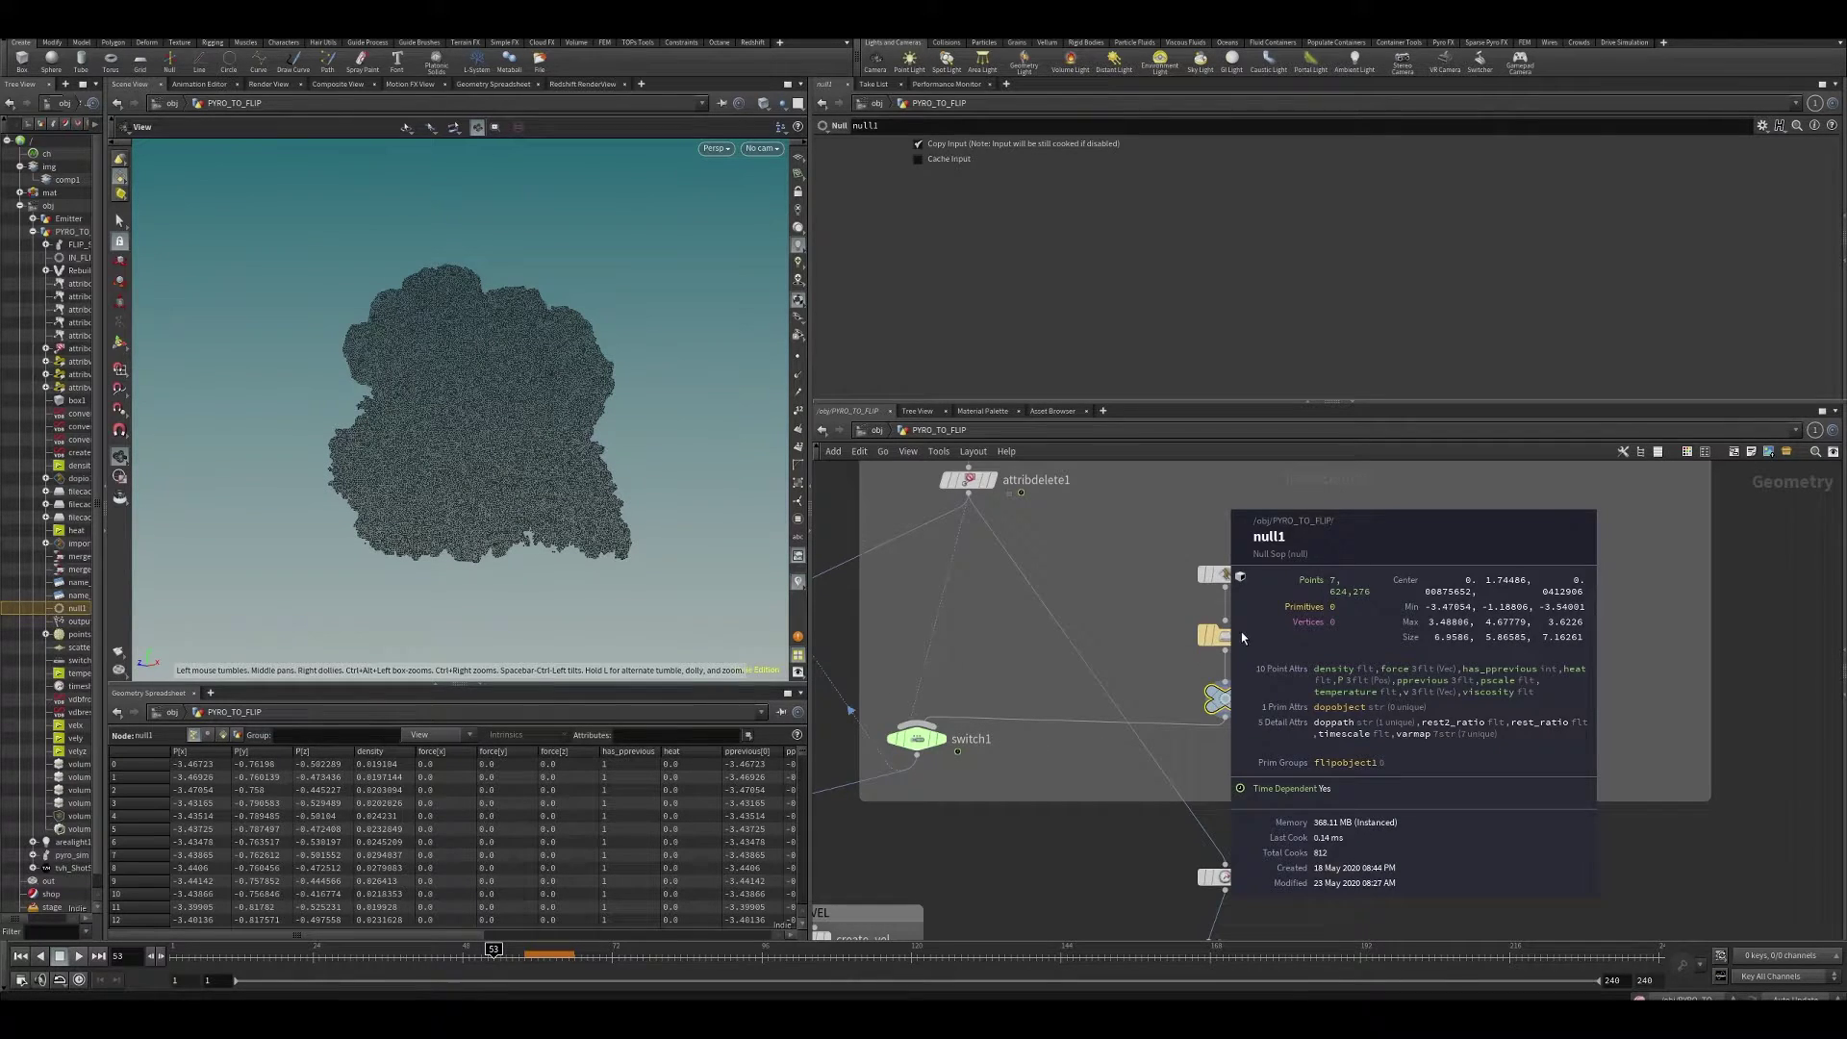
- Display volumevisualization1 at the end of the network and frame its smoke in the viewport at frame 54
middle_drag(1346, 806, 1275, 873)
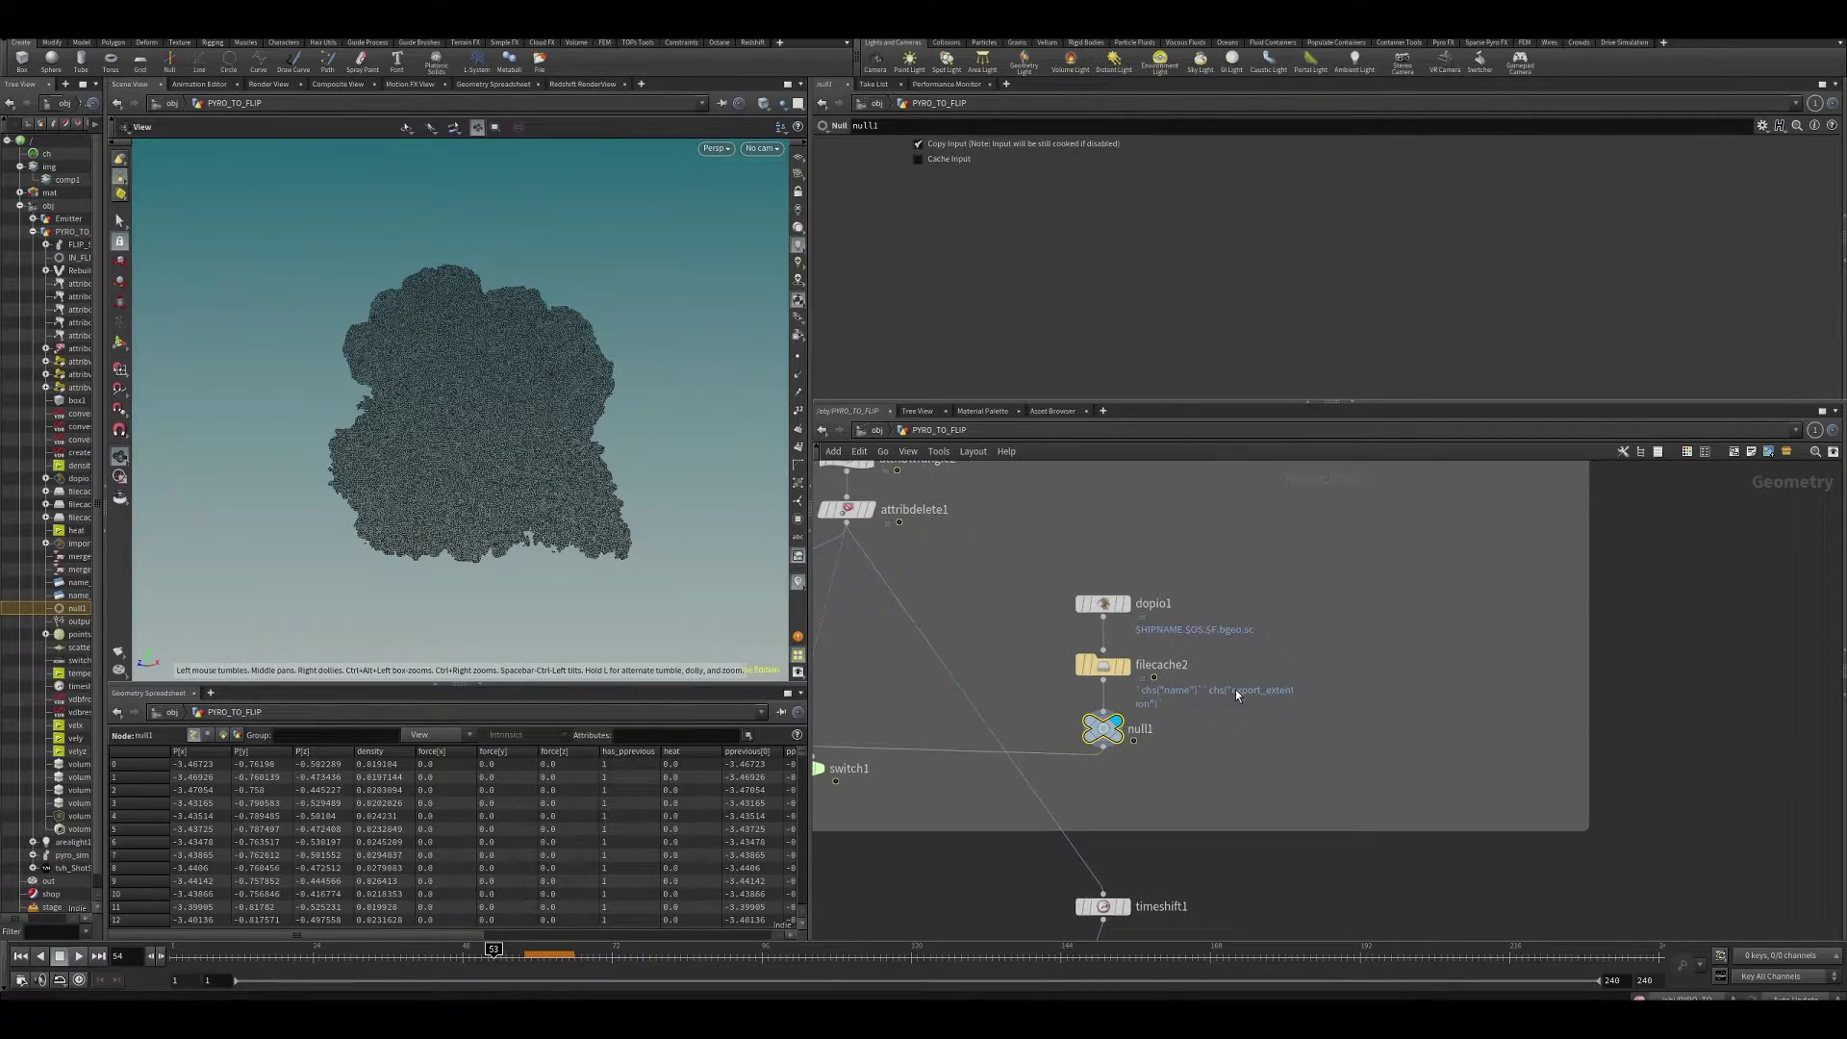
middle_drag(1266, 804, 1381, 512)
middle_drag(1114, 775, 1199, 533)
middle_drag(1042, 775, 1122, 591)
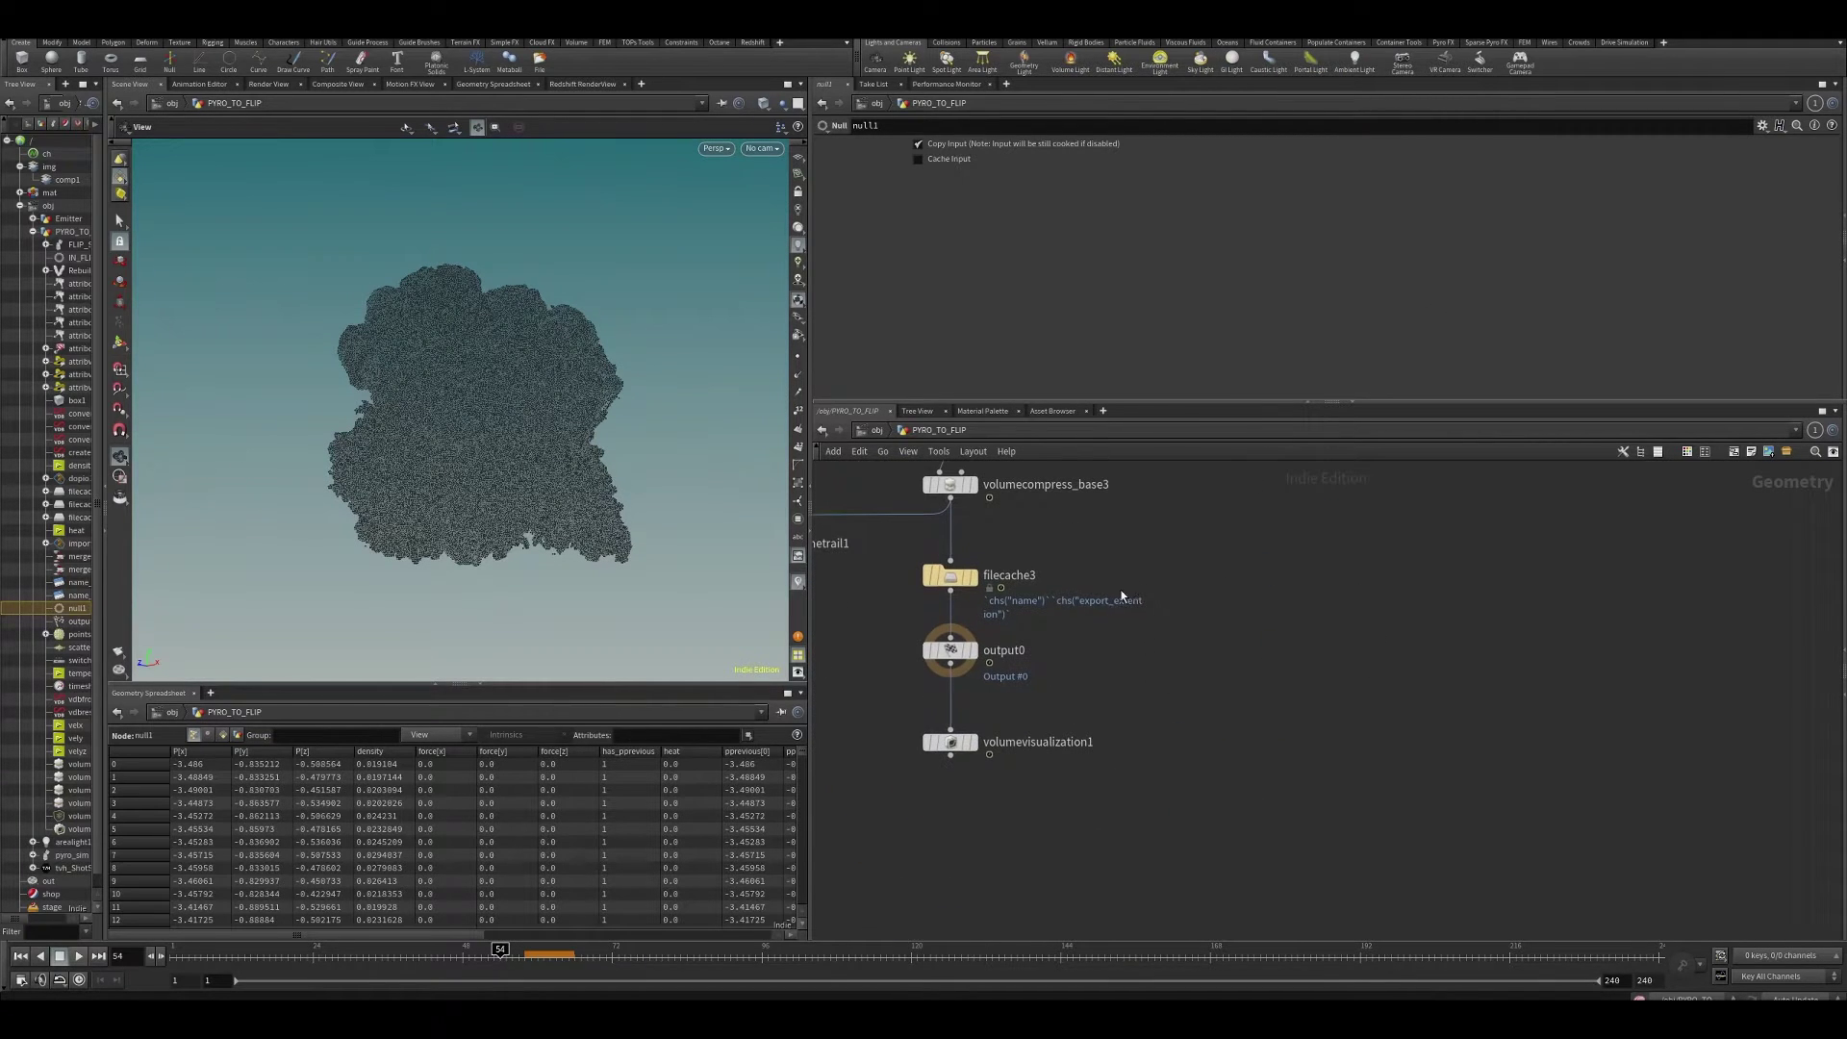
click(974, 741)
drag(507, 384, 518, 505)
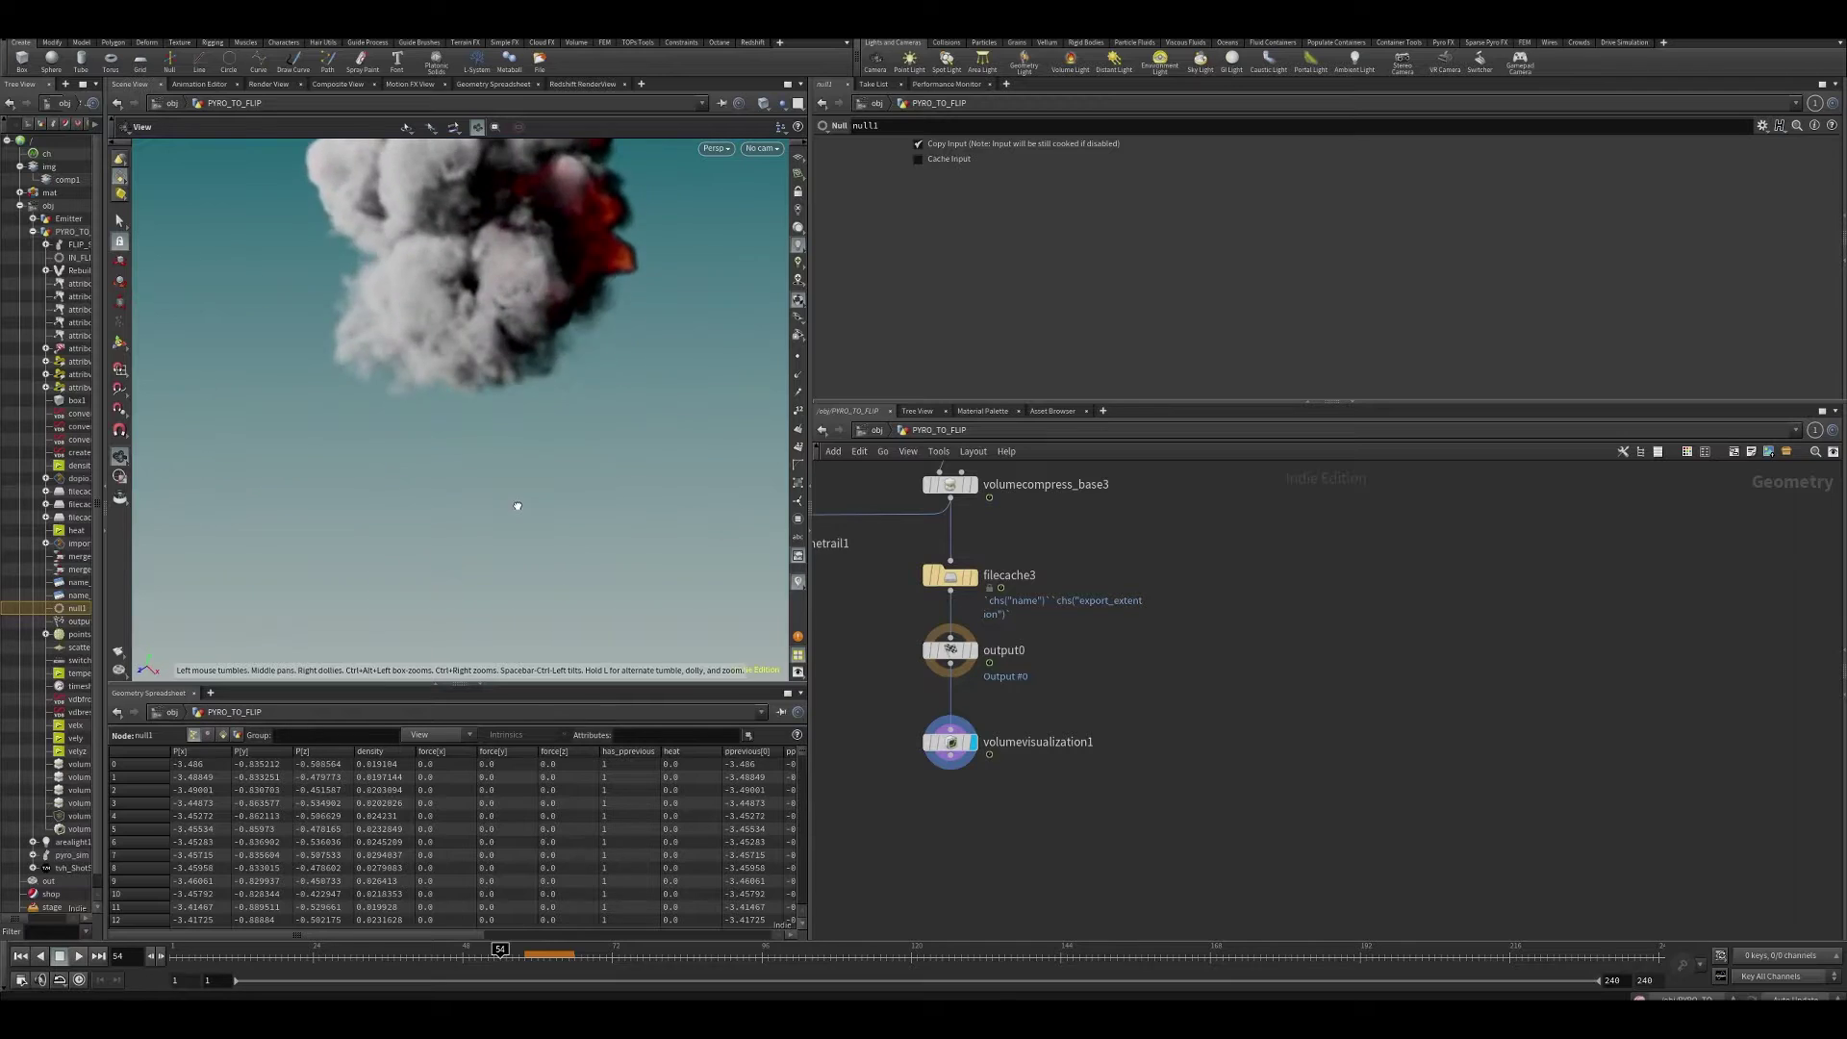
right_drag(518, 506, 499, 421)
- Step back to frame 49 and forward to frame 53 to compare the smoke at the pyro-to-FLIP transition
key(Left)
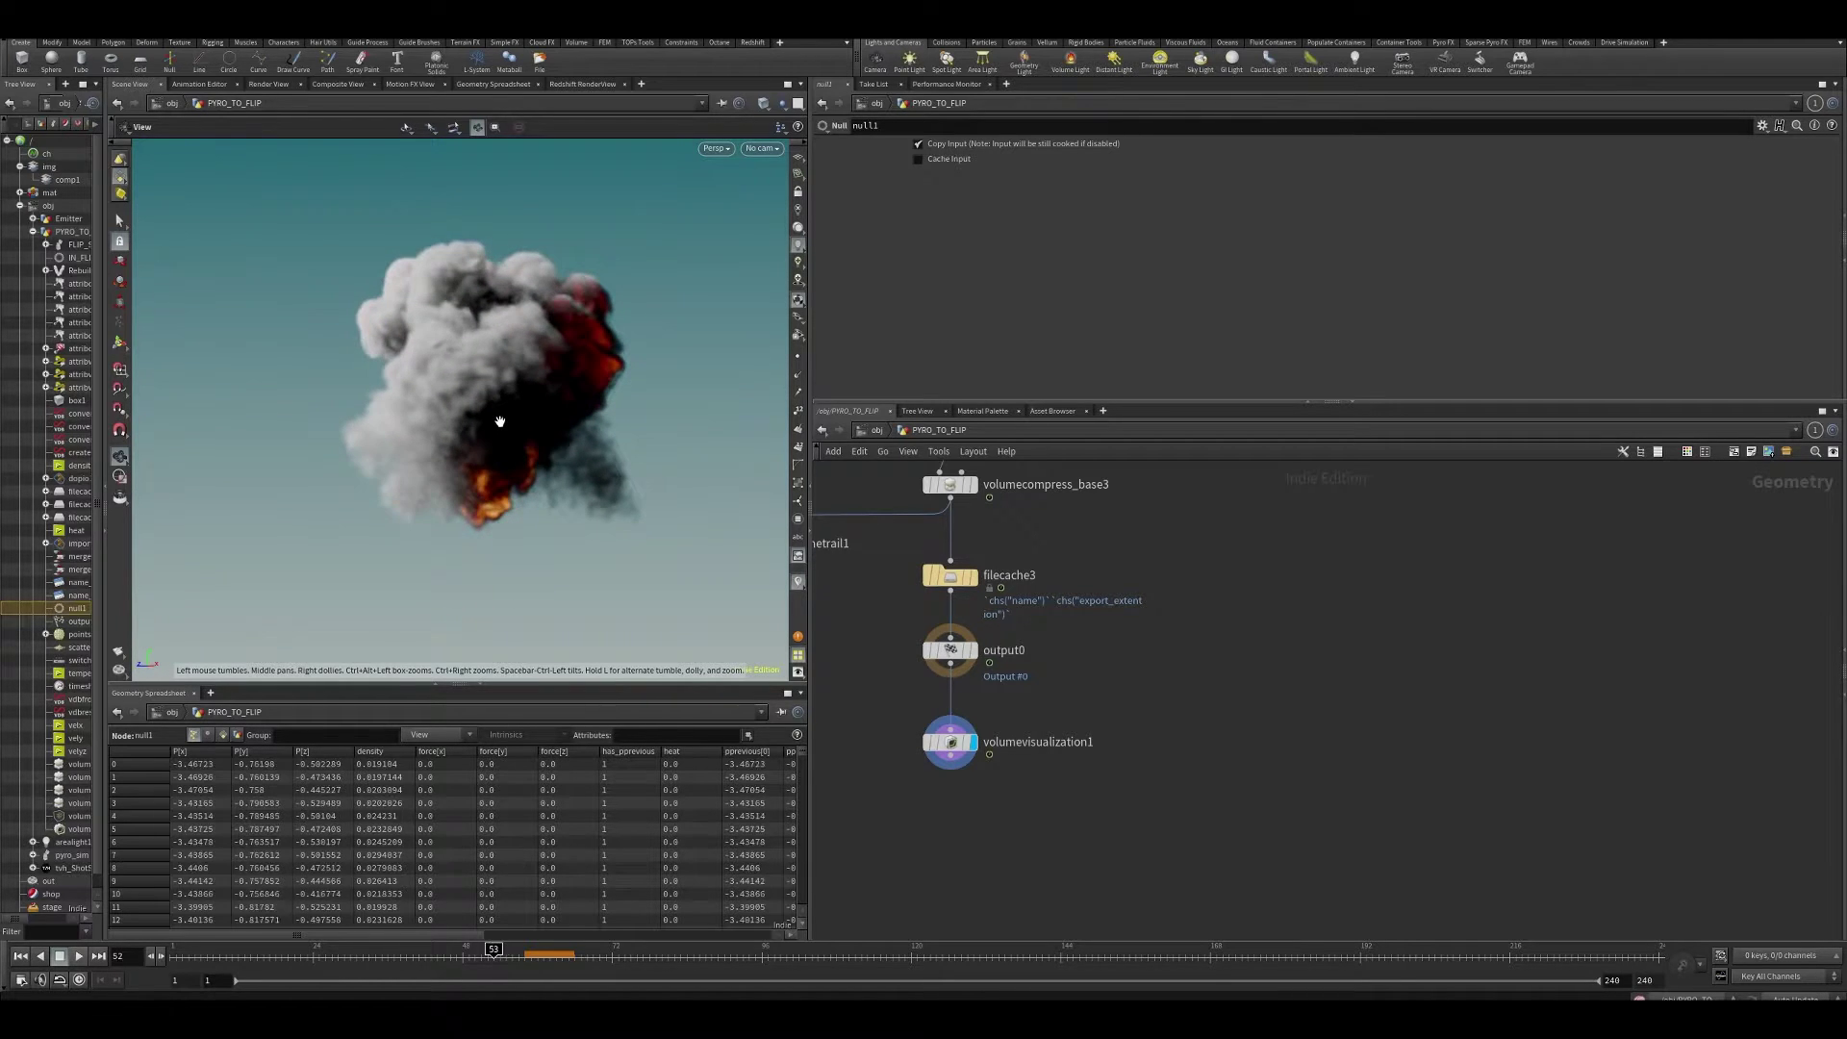
key(Left)
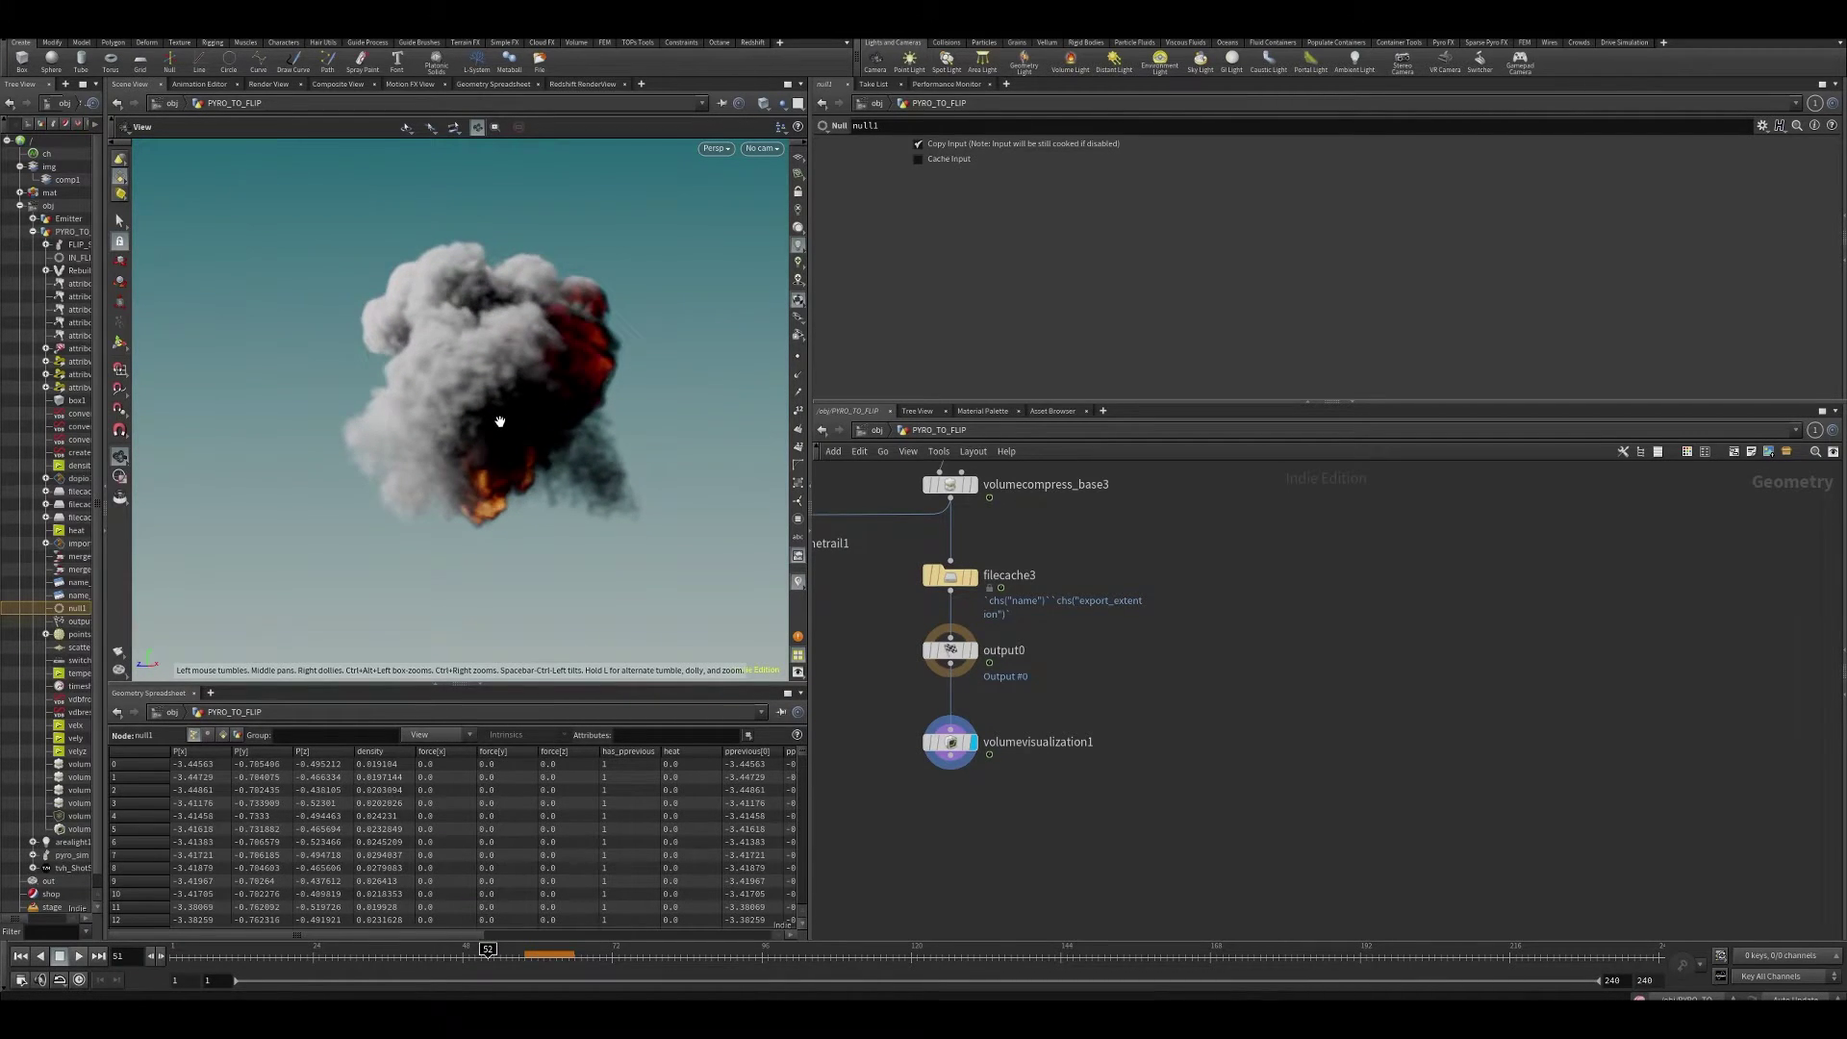
key(Left)
key(Left)
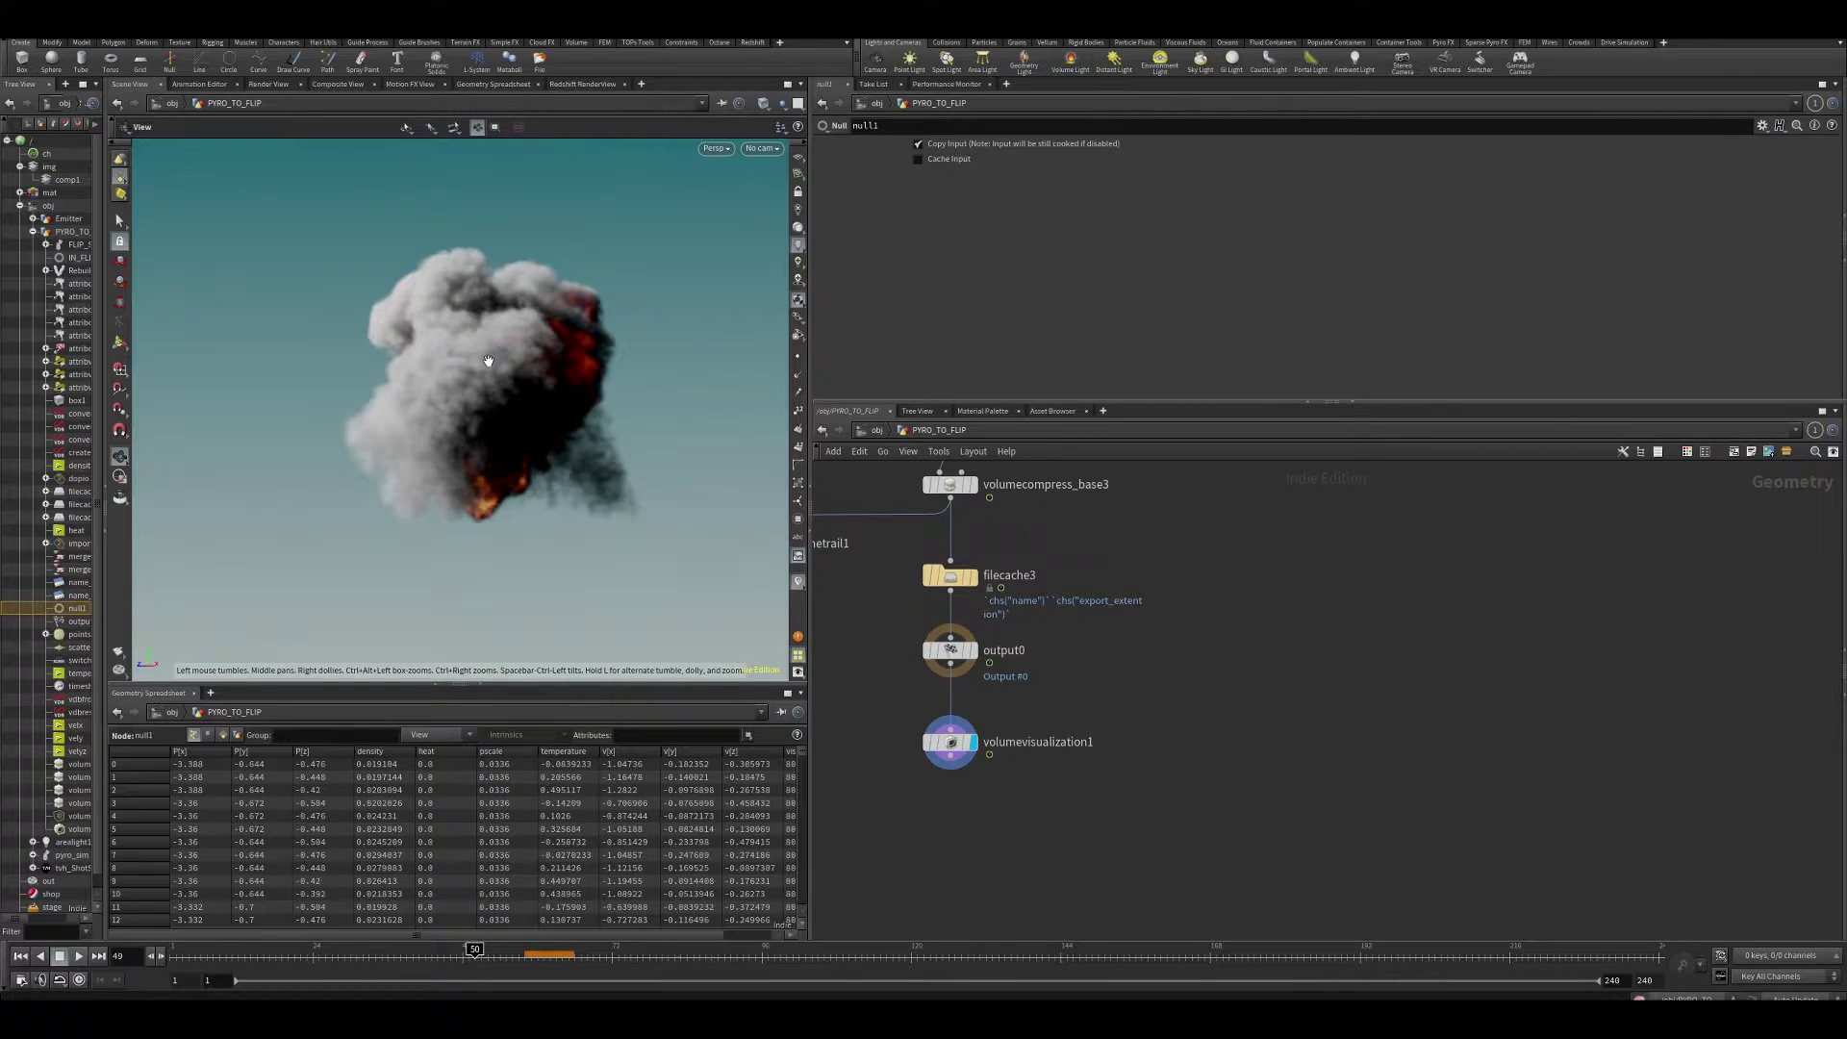
key(Left)
key(Right)
key(Right)
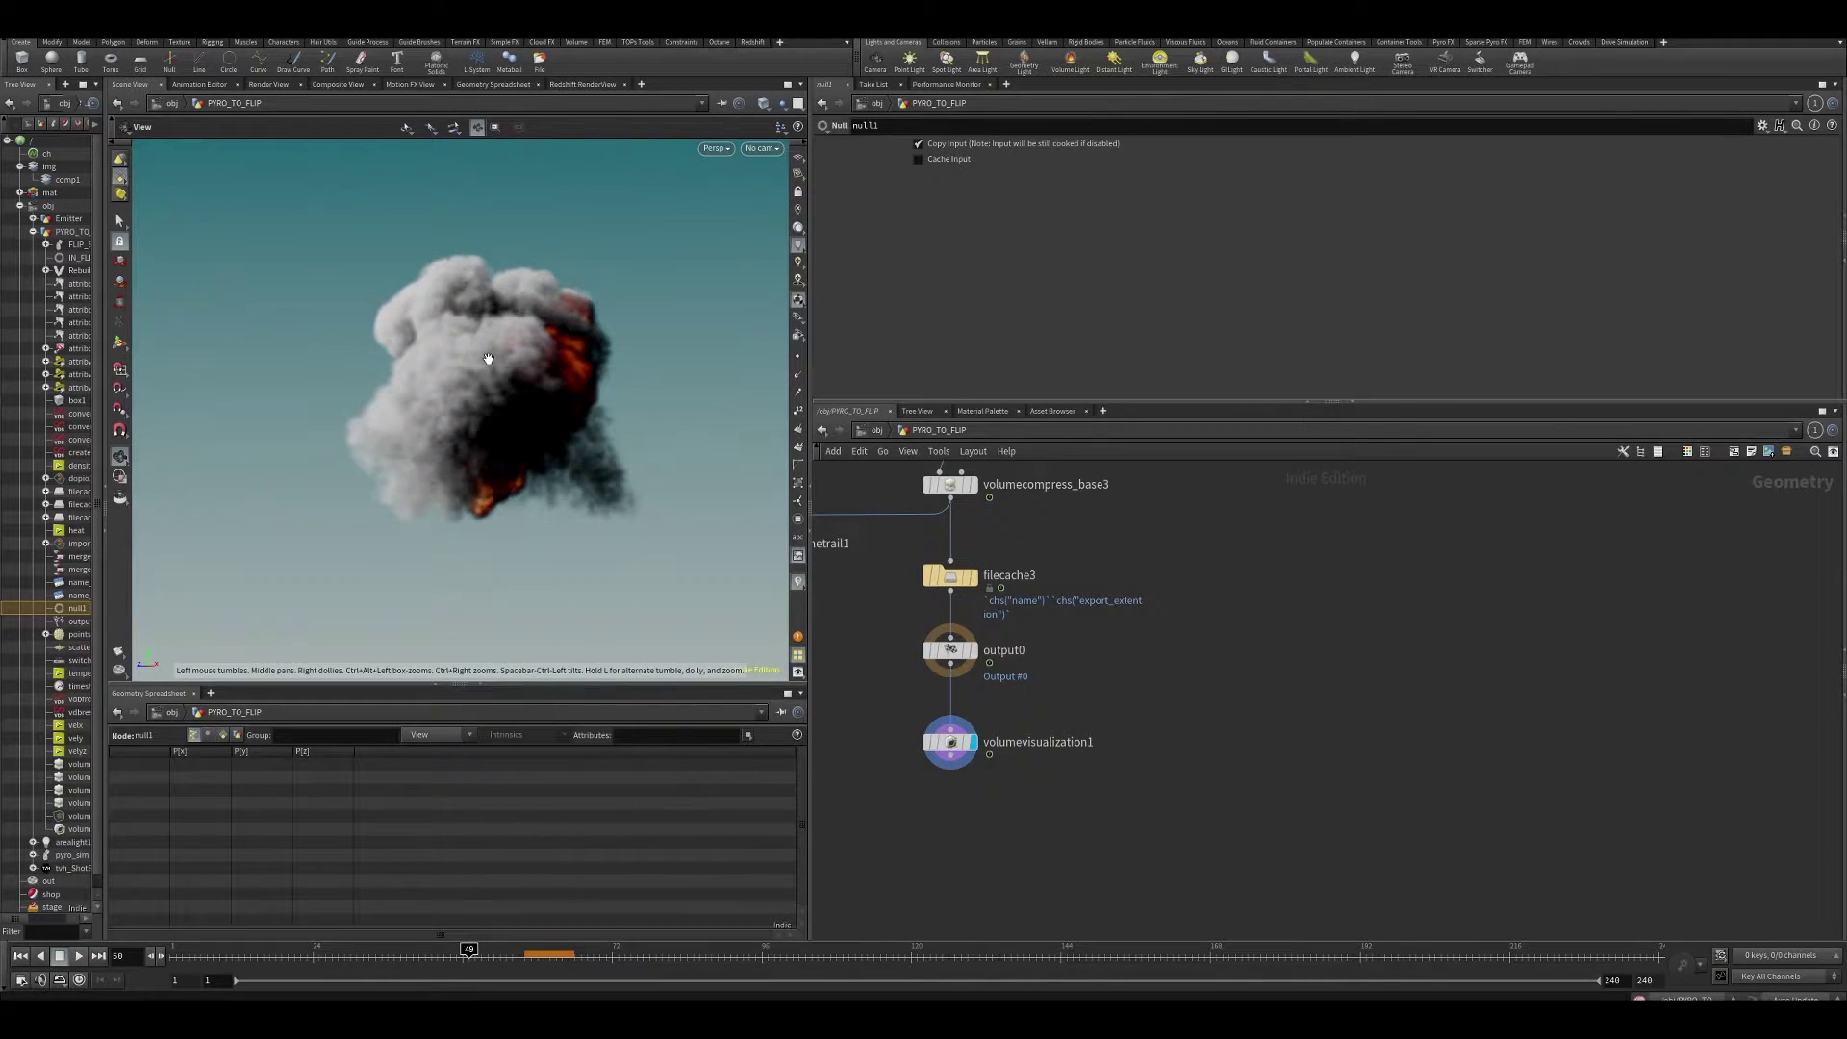
key(Right)
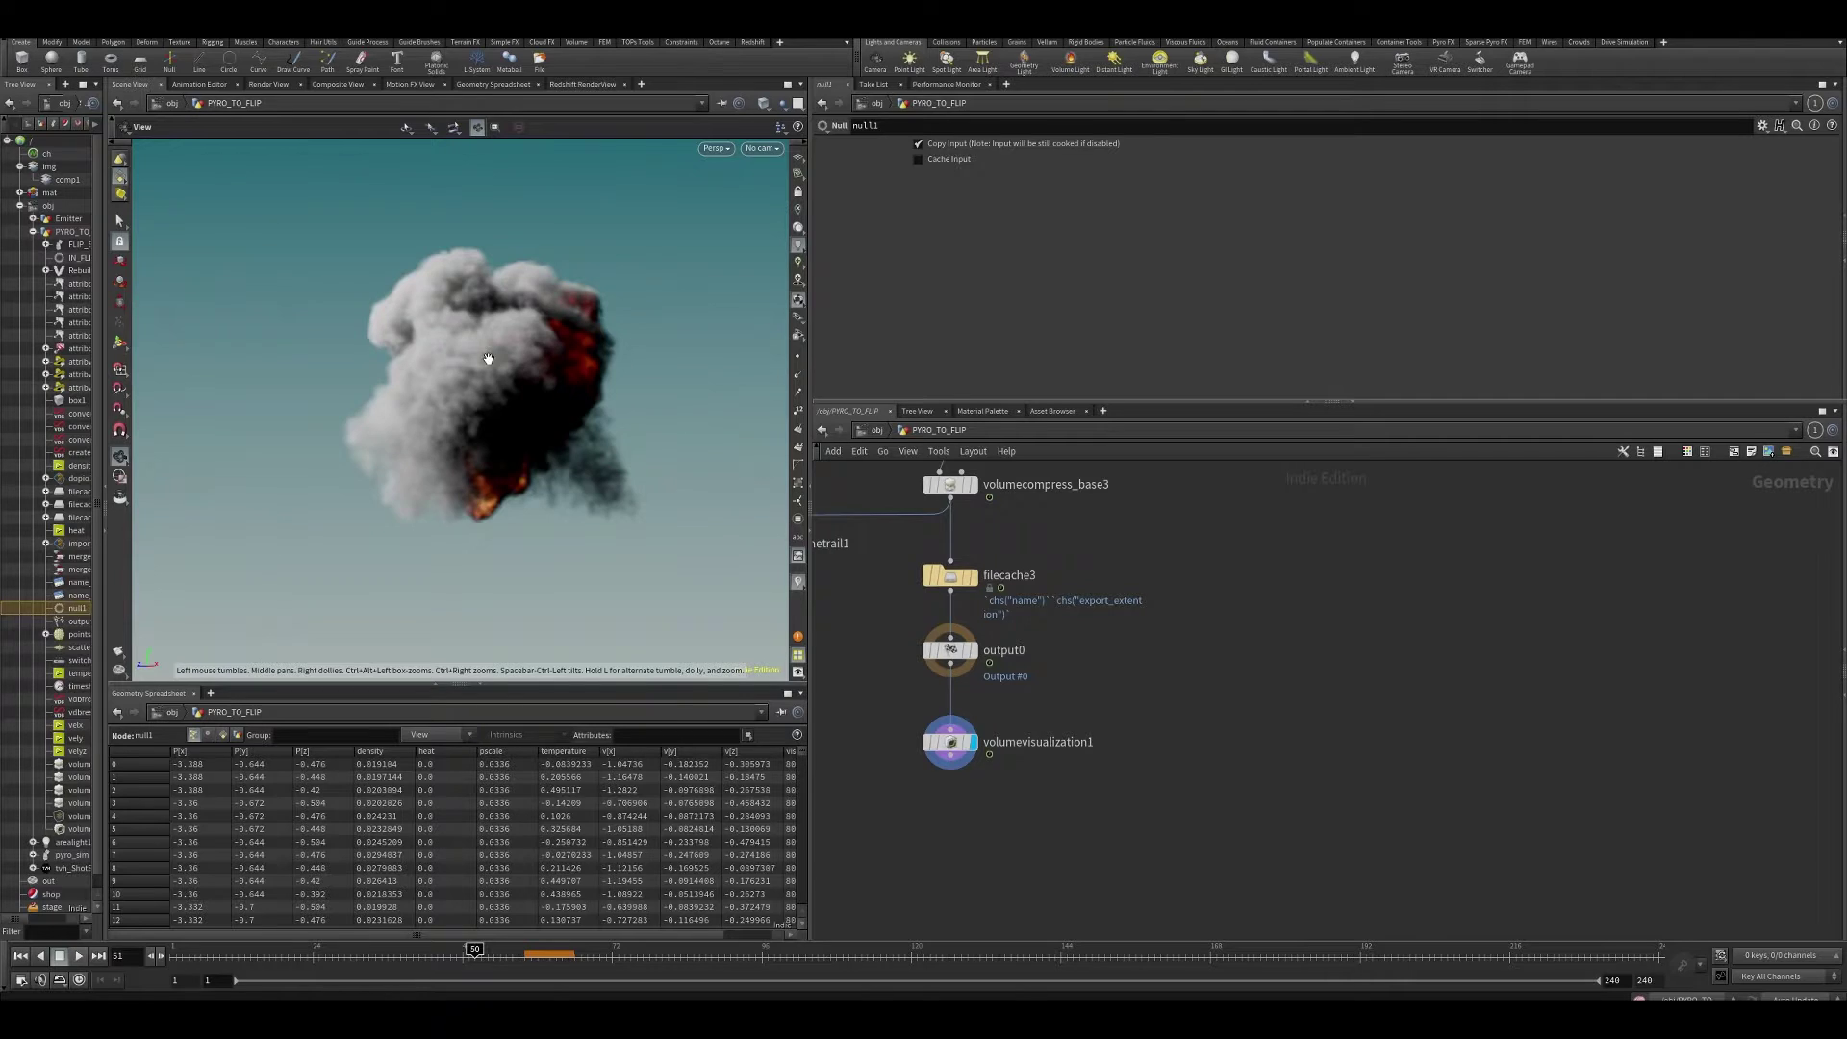
key(Right)
key(Right)
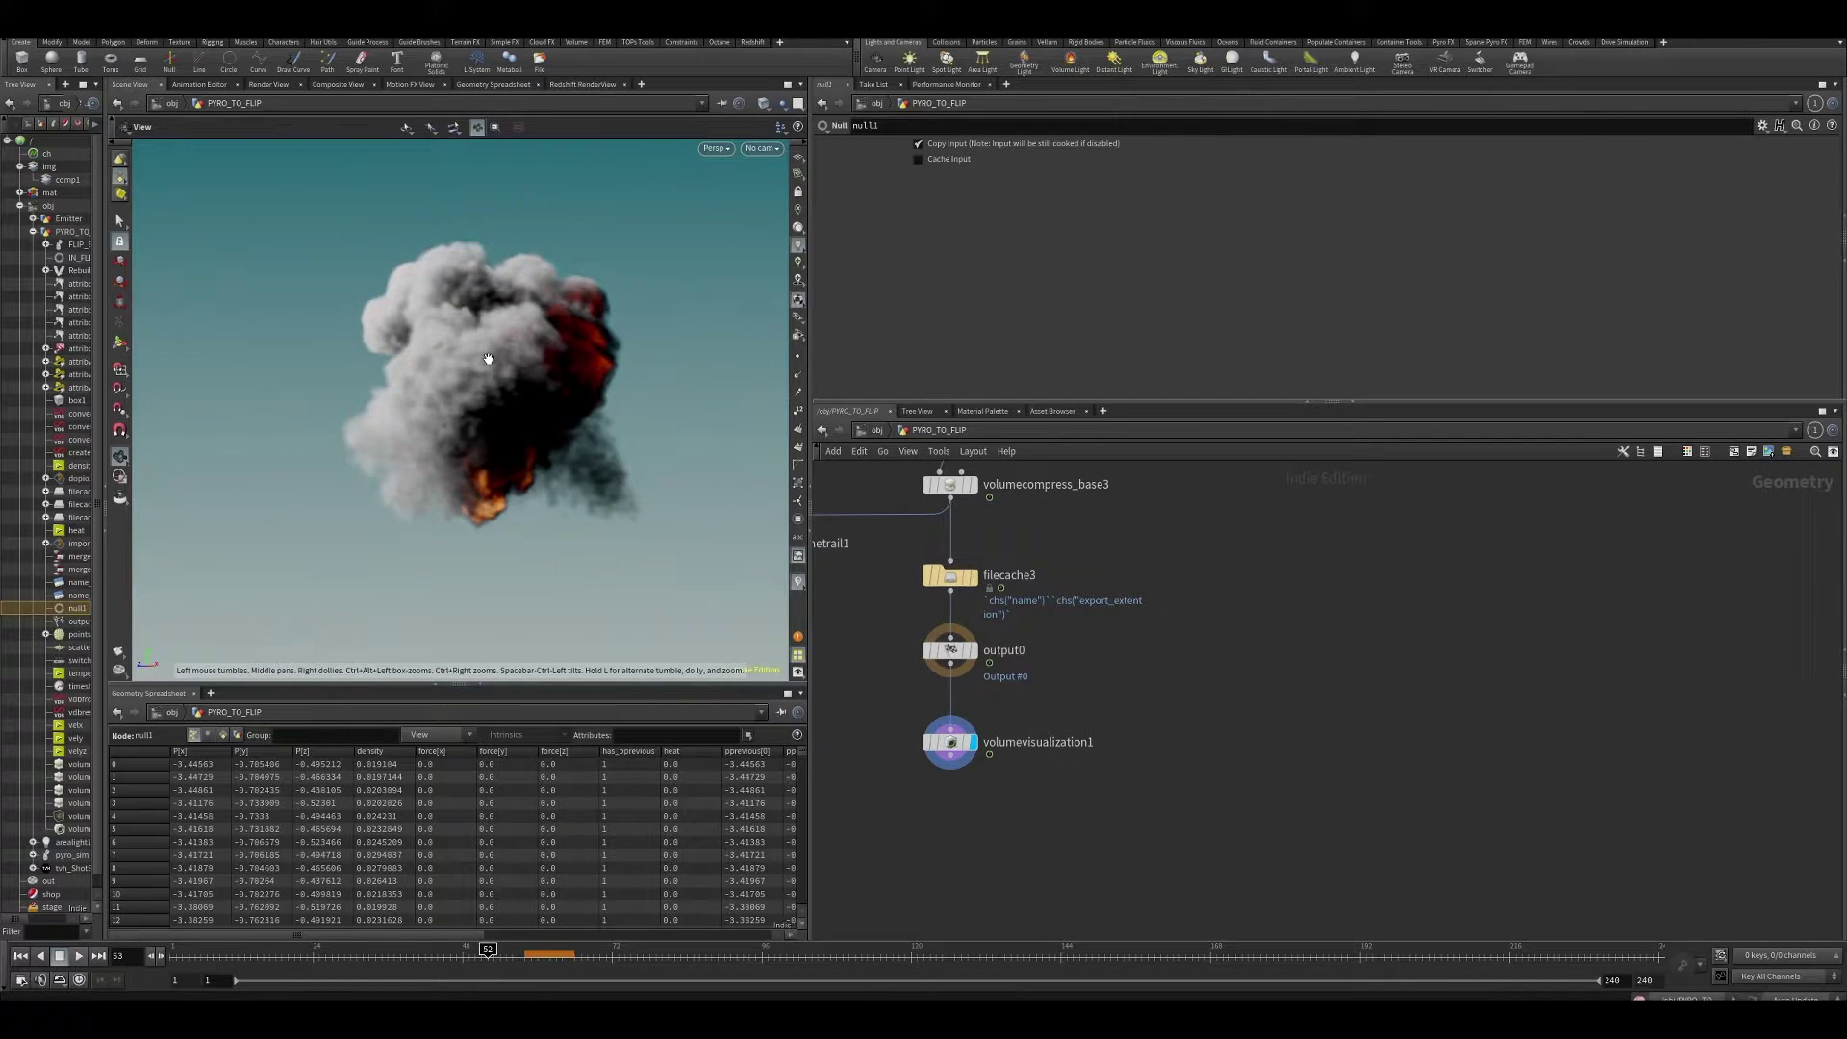
drag(508, 368, 534, 394)
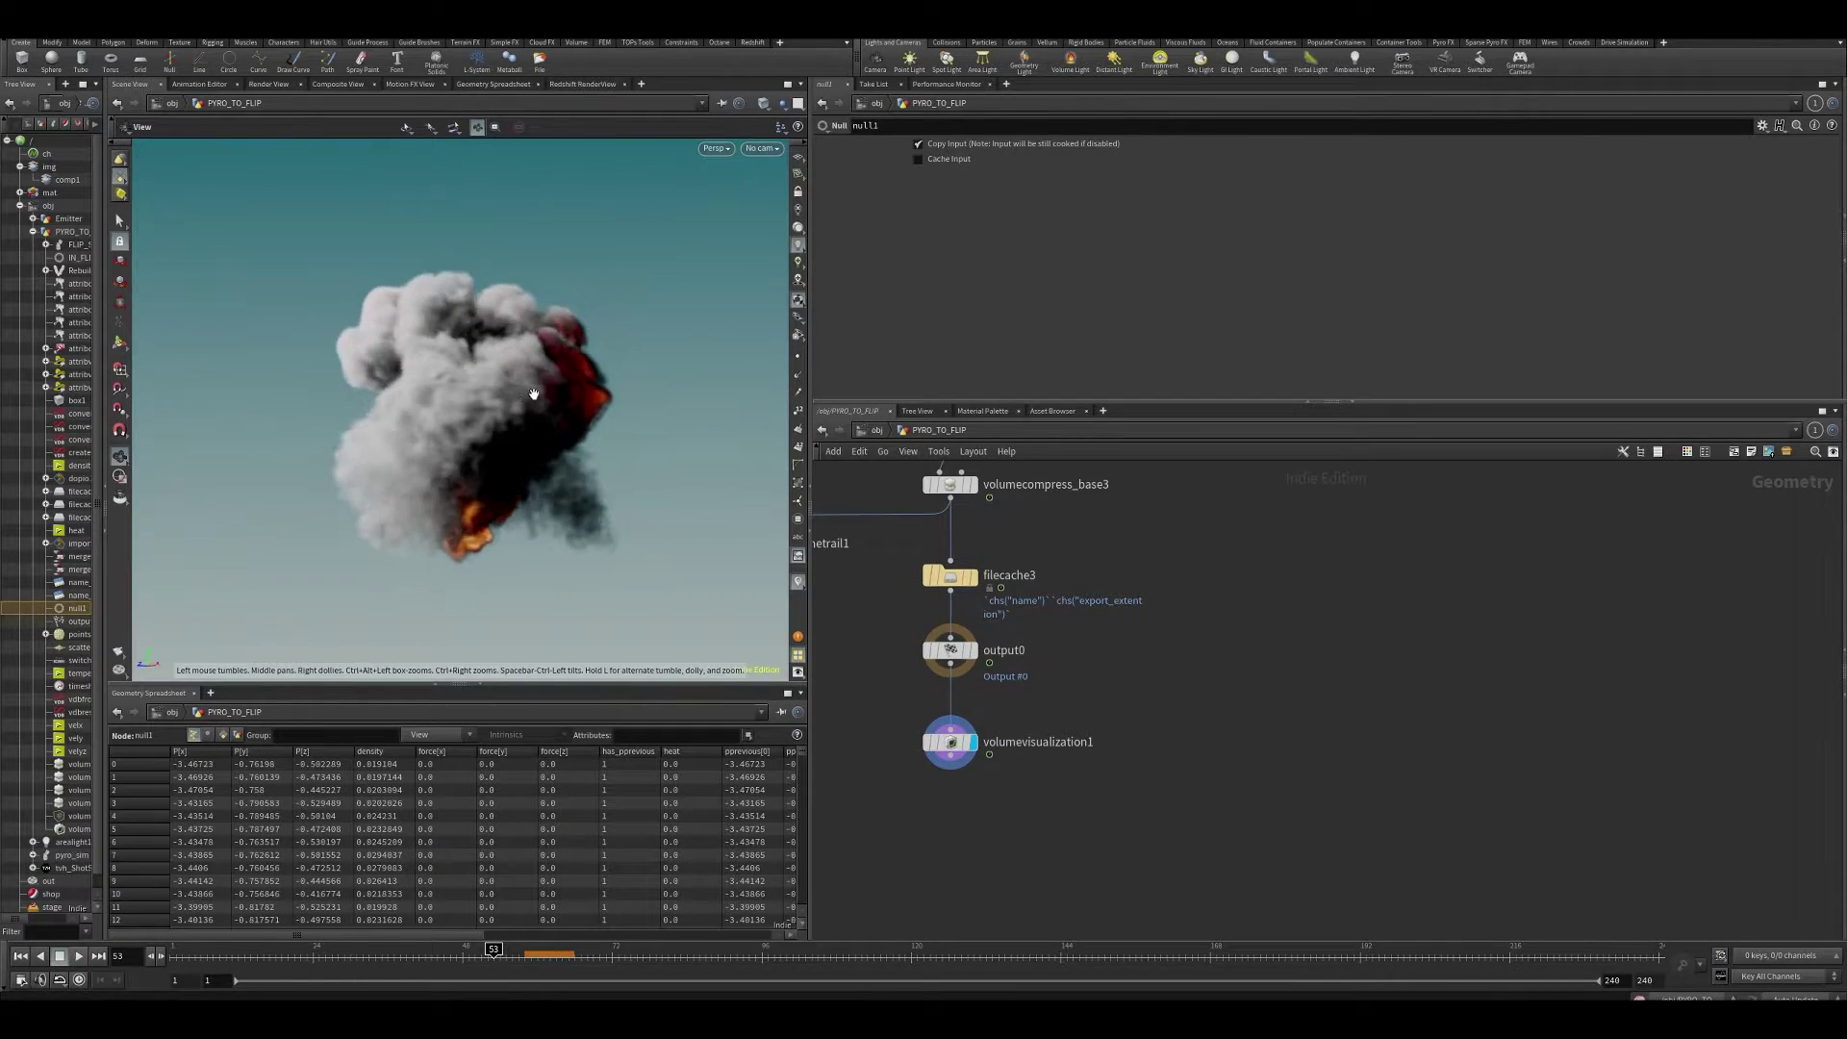
- Set the viewport flipbook's start frame to 40 and start rendering it, then return to the scene
click(118, 651)
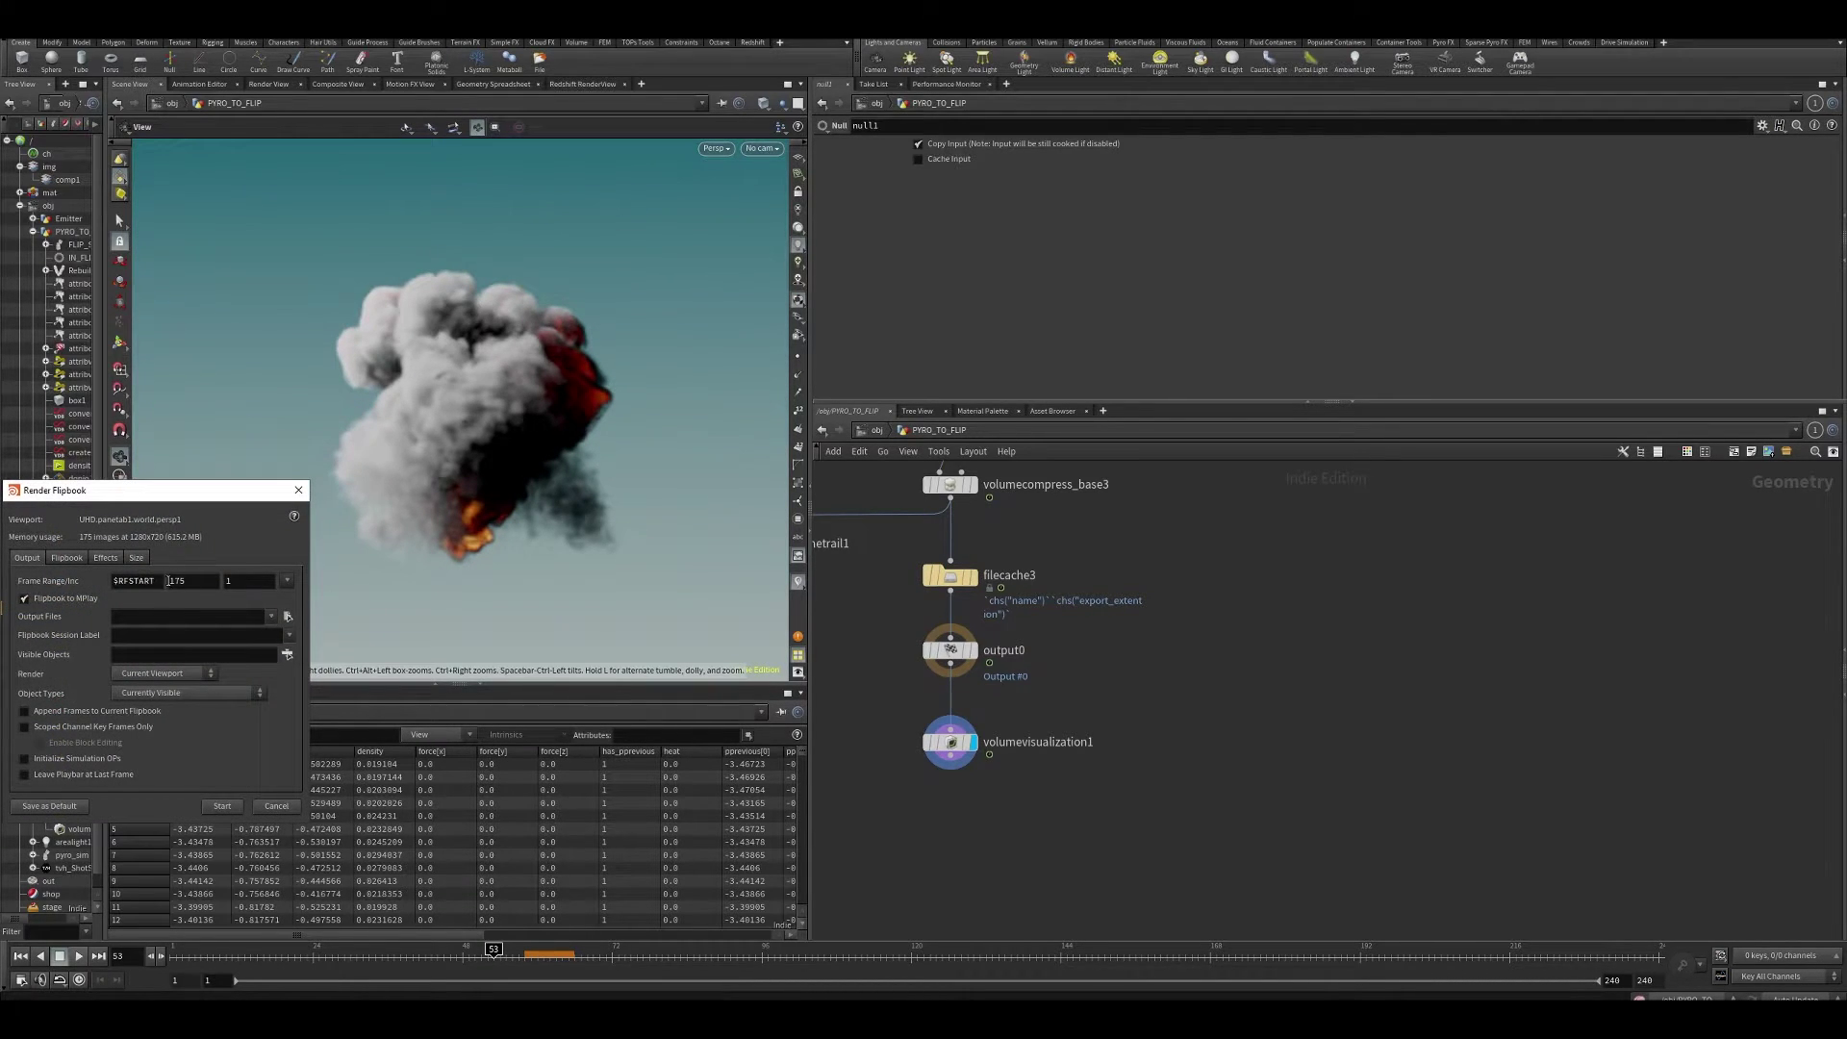
drag(151, 583, 3, 563)
text(48)
key(Tab)
click(220, 808)
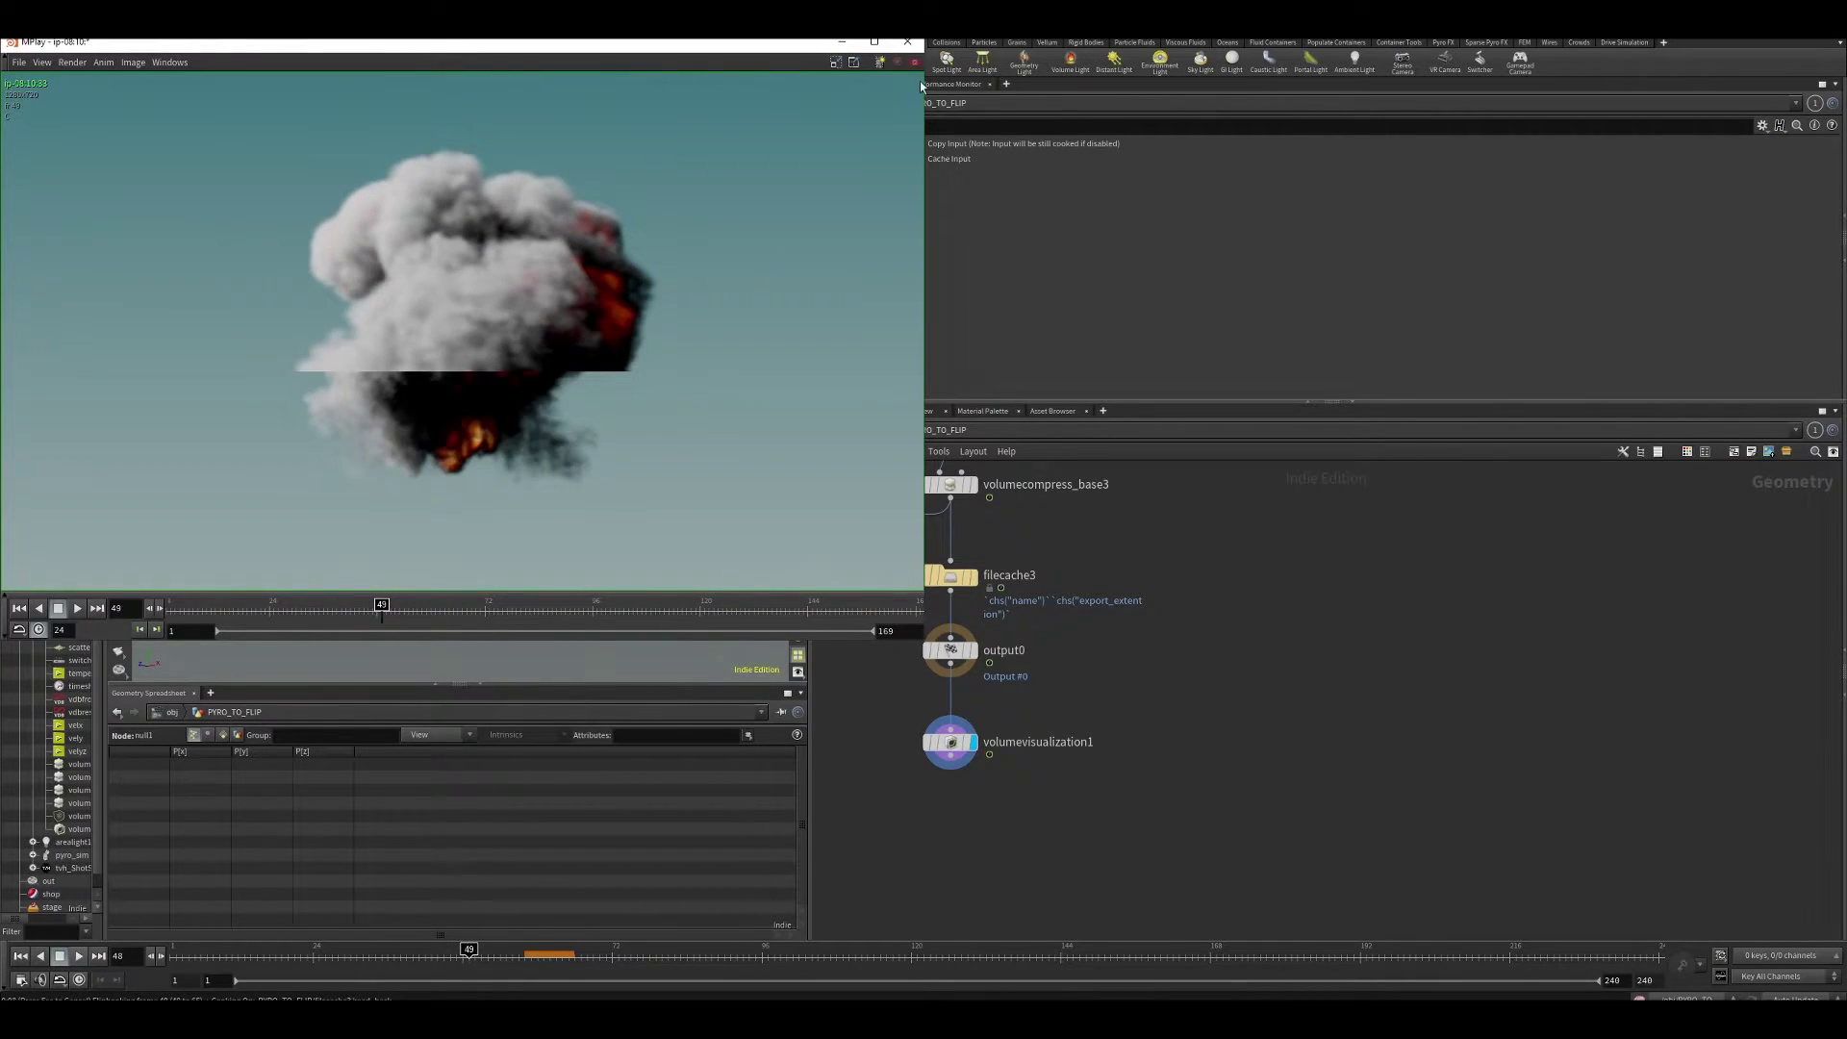
click(1079, 432)
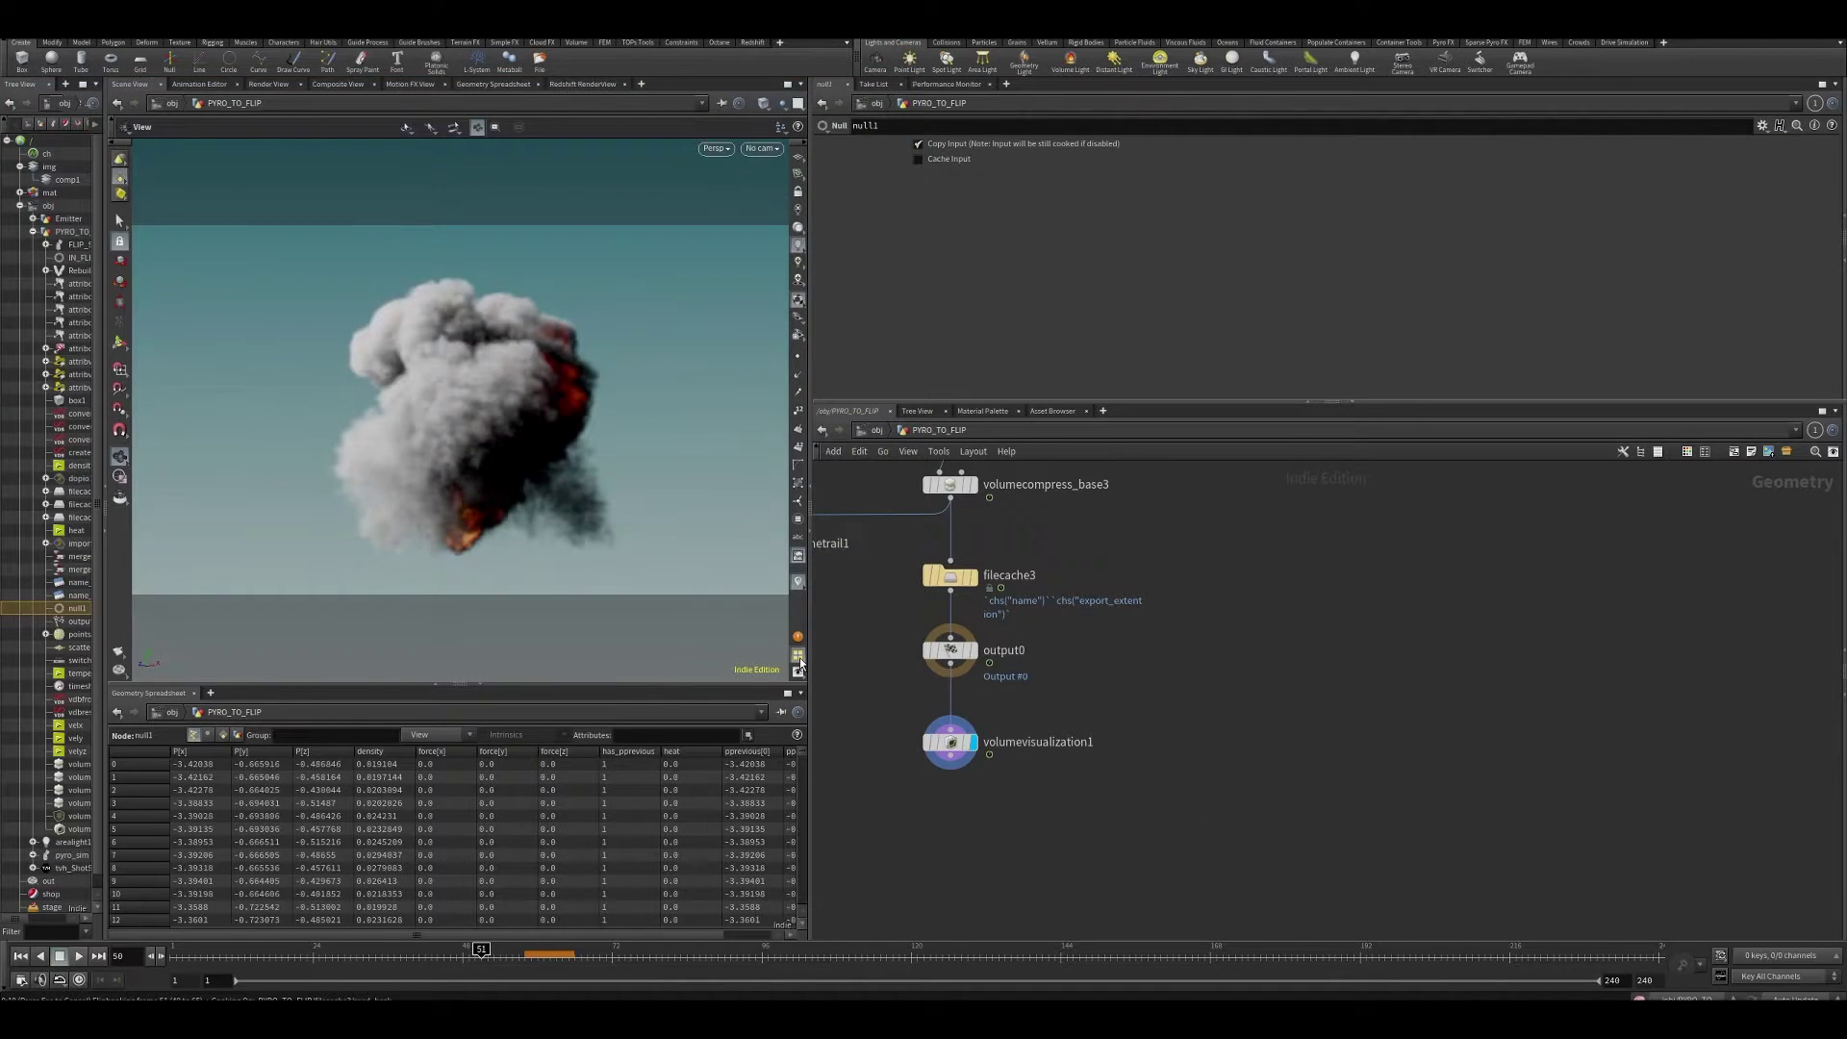
- Render the flipbook again for frames 40 to 65 and play it back in MPlay
click(120, 654)
click(220, 805)
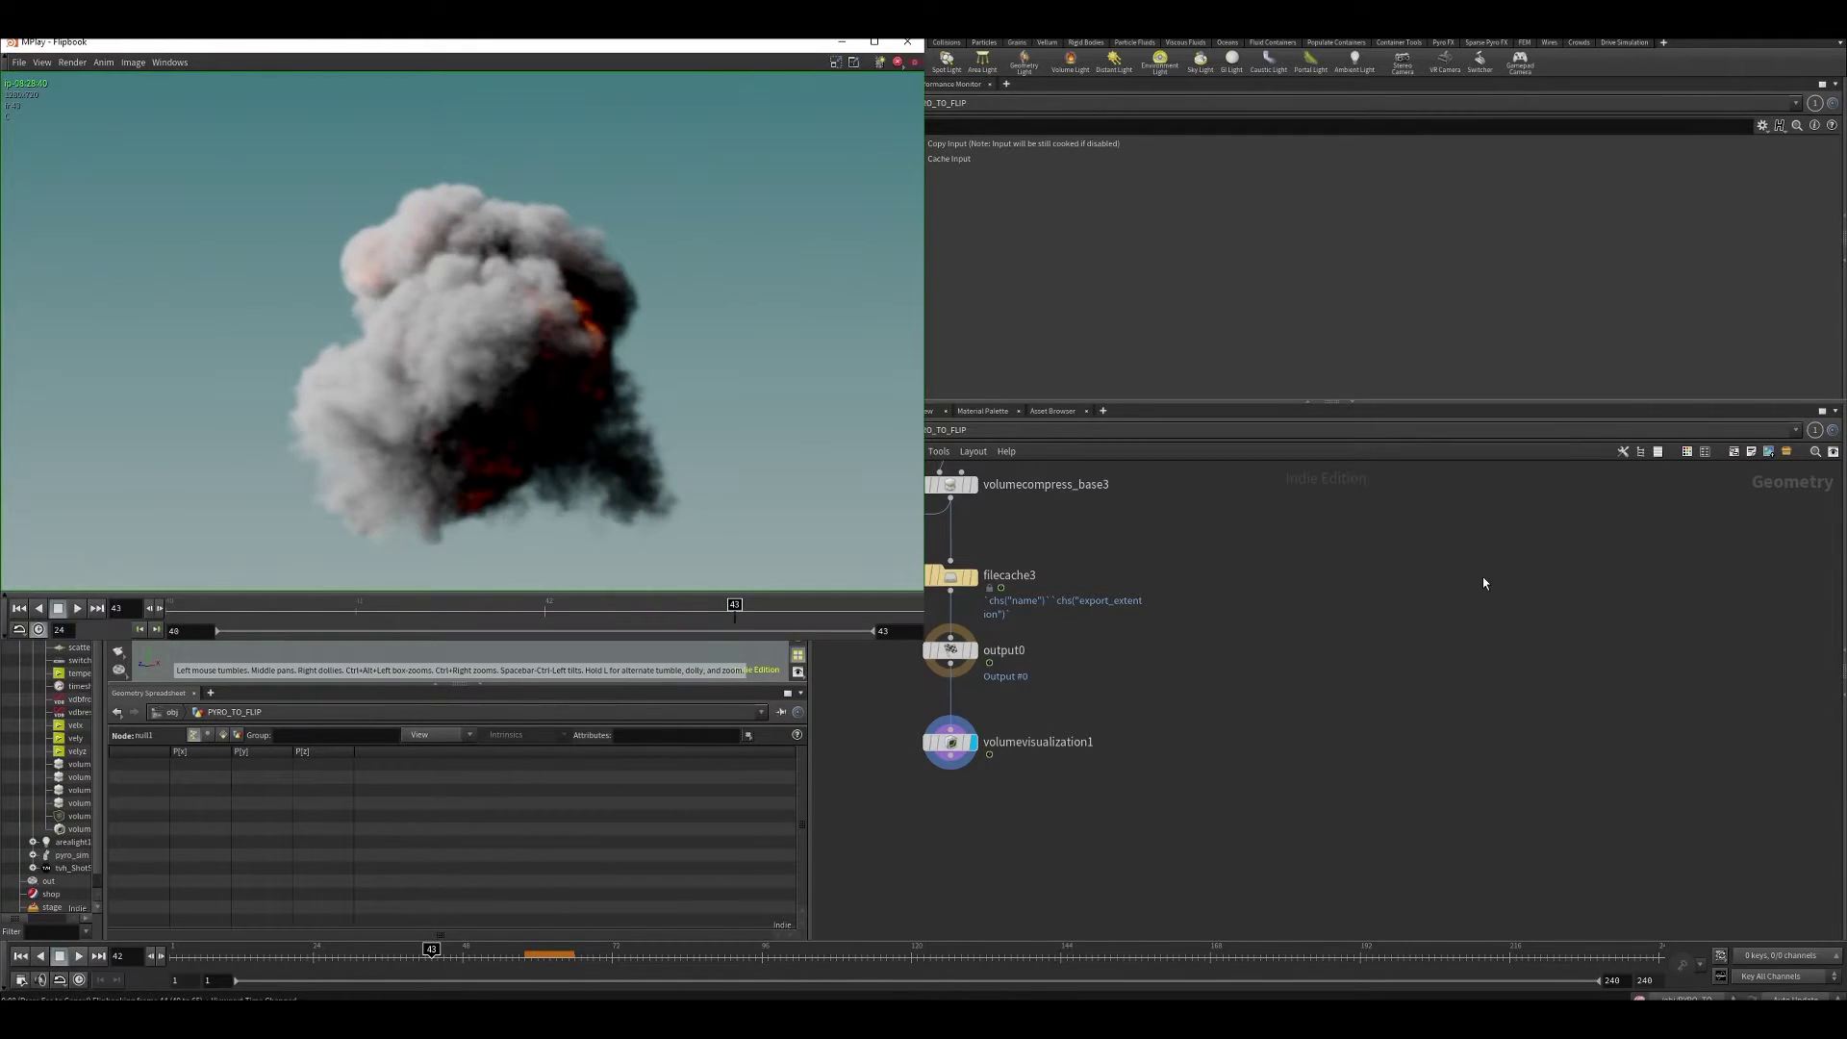
scroll(697, 351, down, 1)
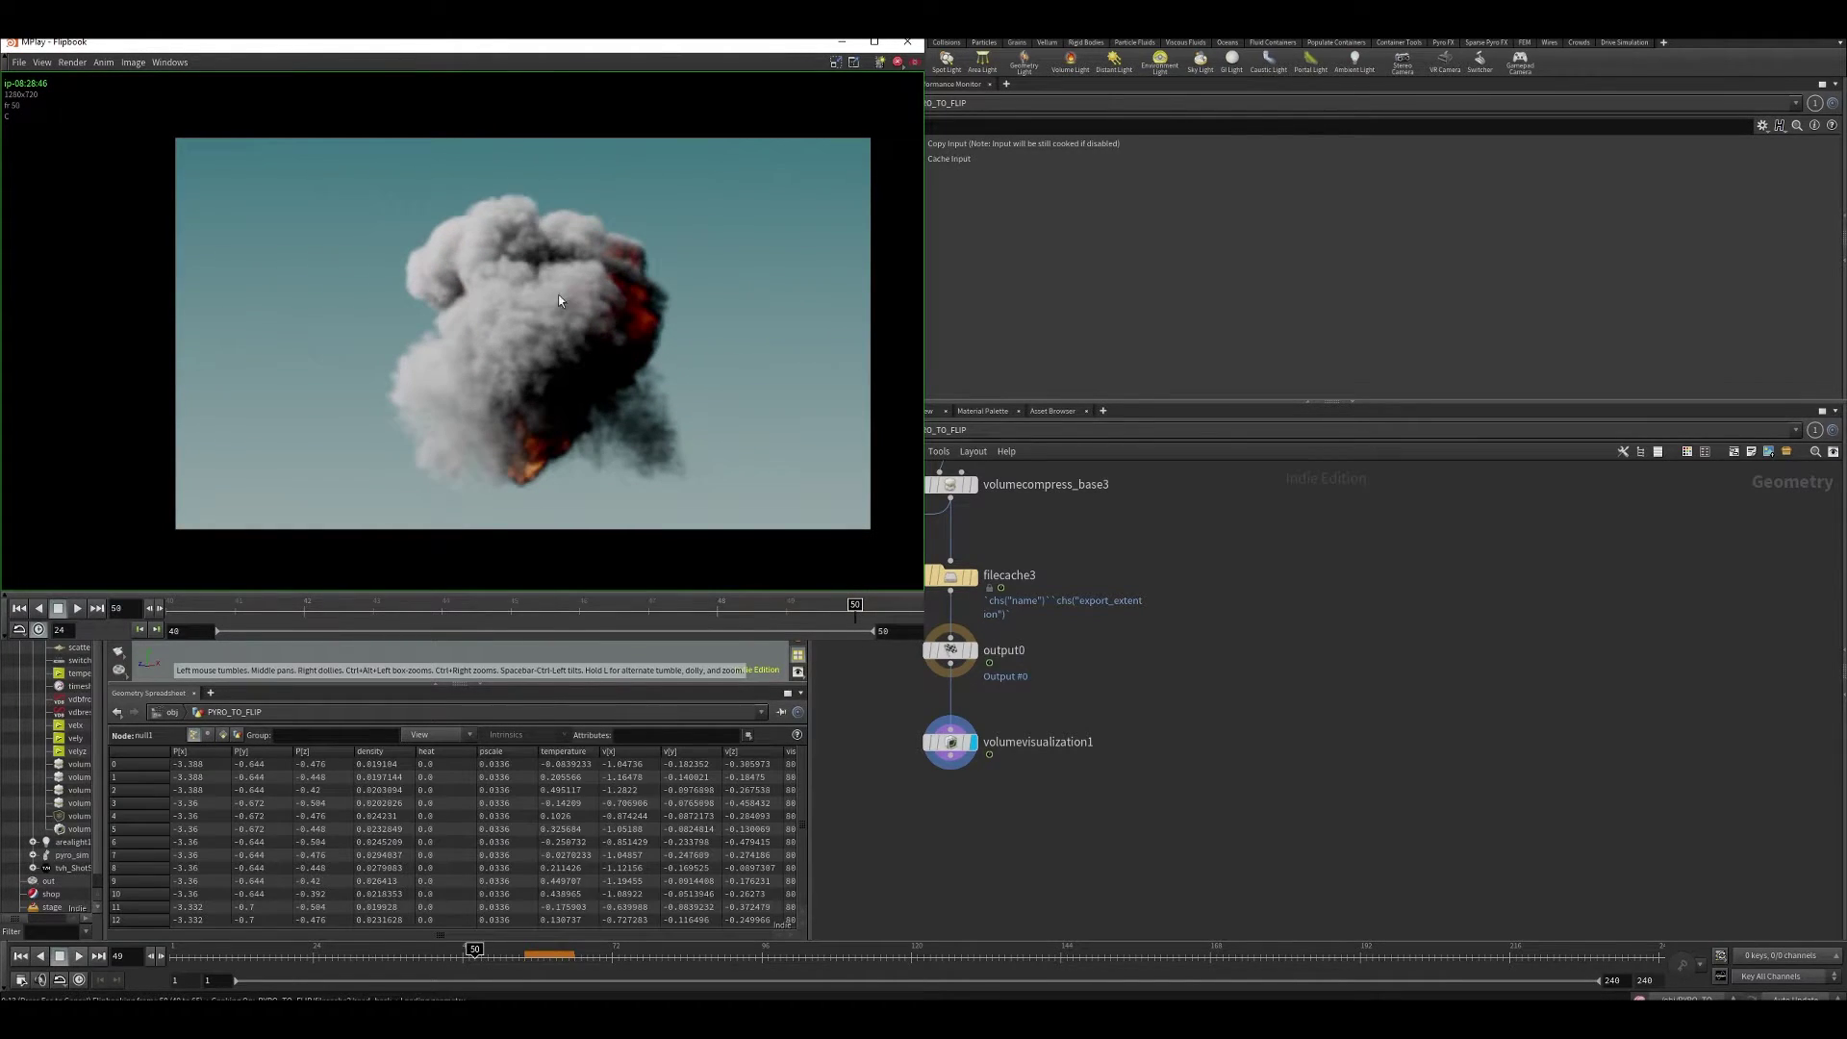
middle_drag(541, 293, 399, 296)
middle_drag(503, 373, 552, 367)
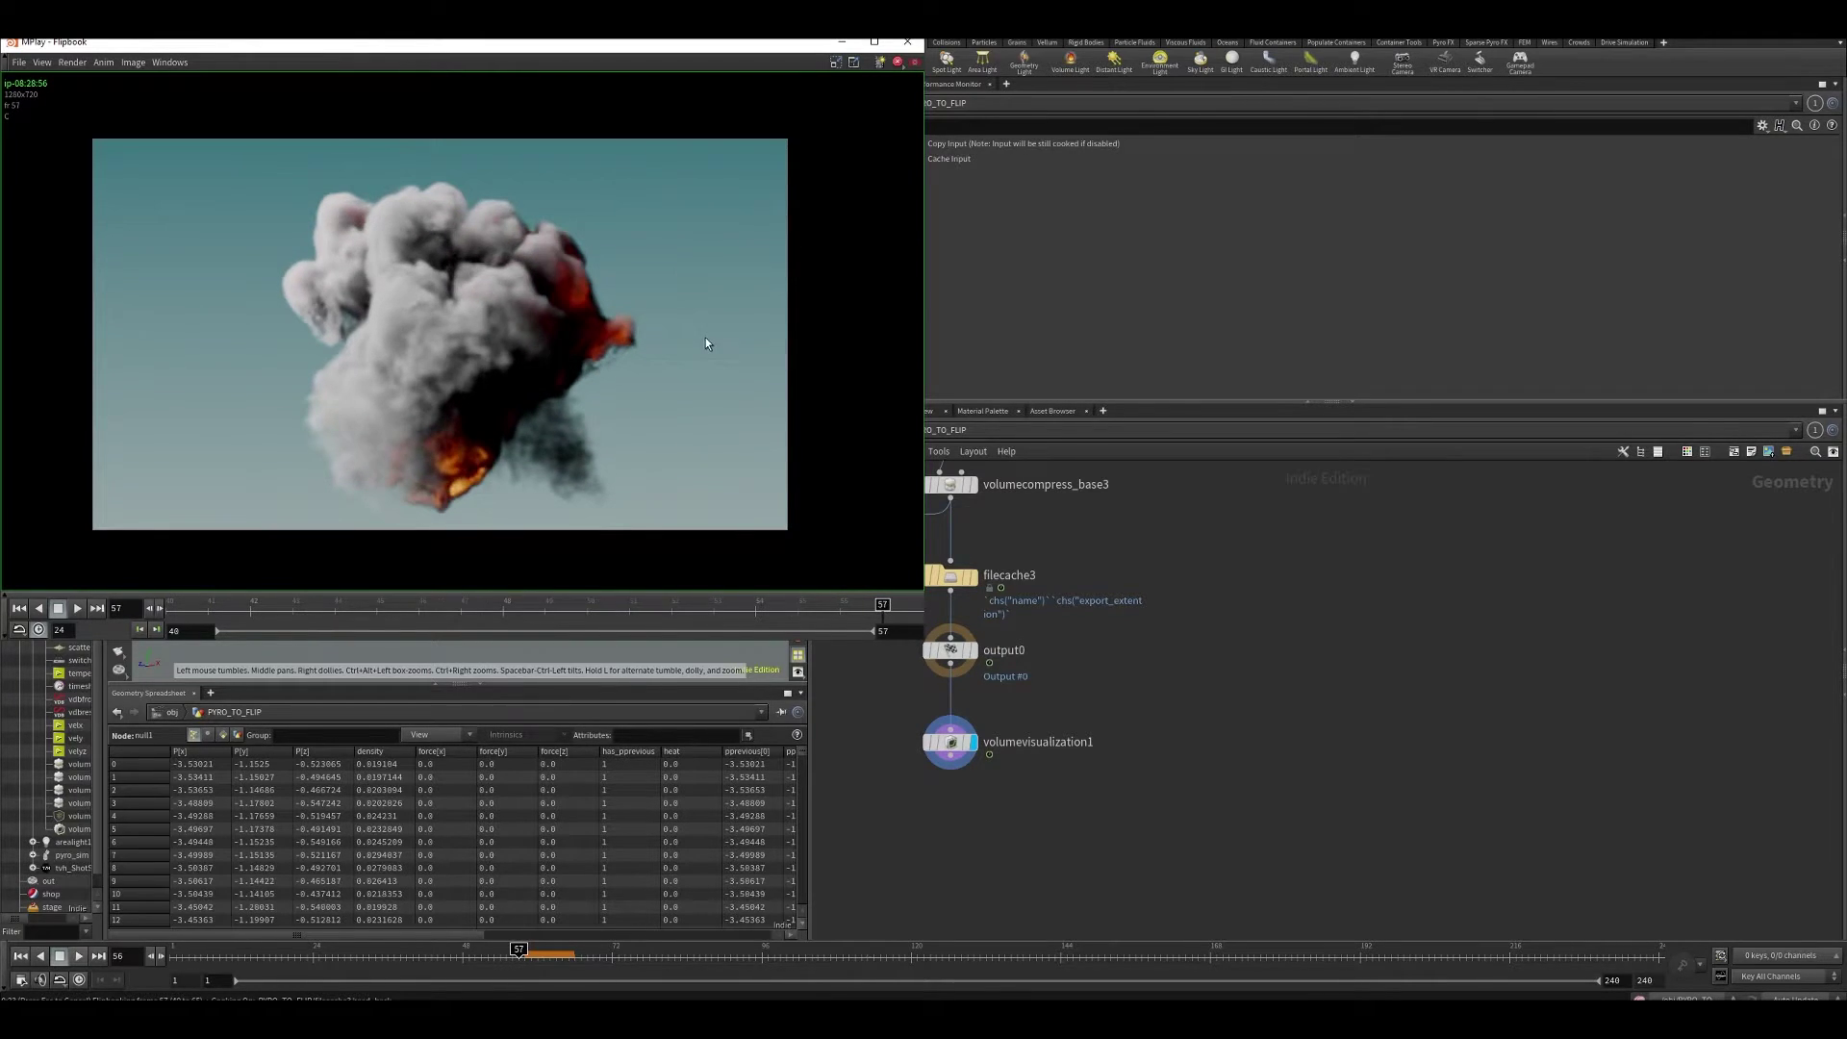
middle_drag(707, 338, 702, 315)
key(Up)
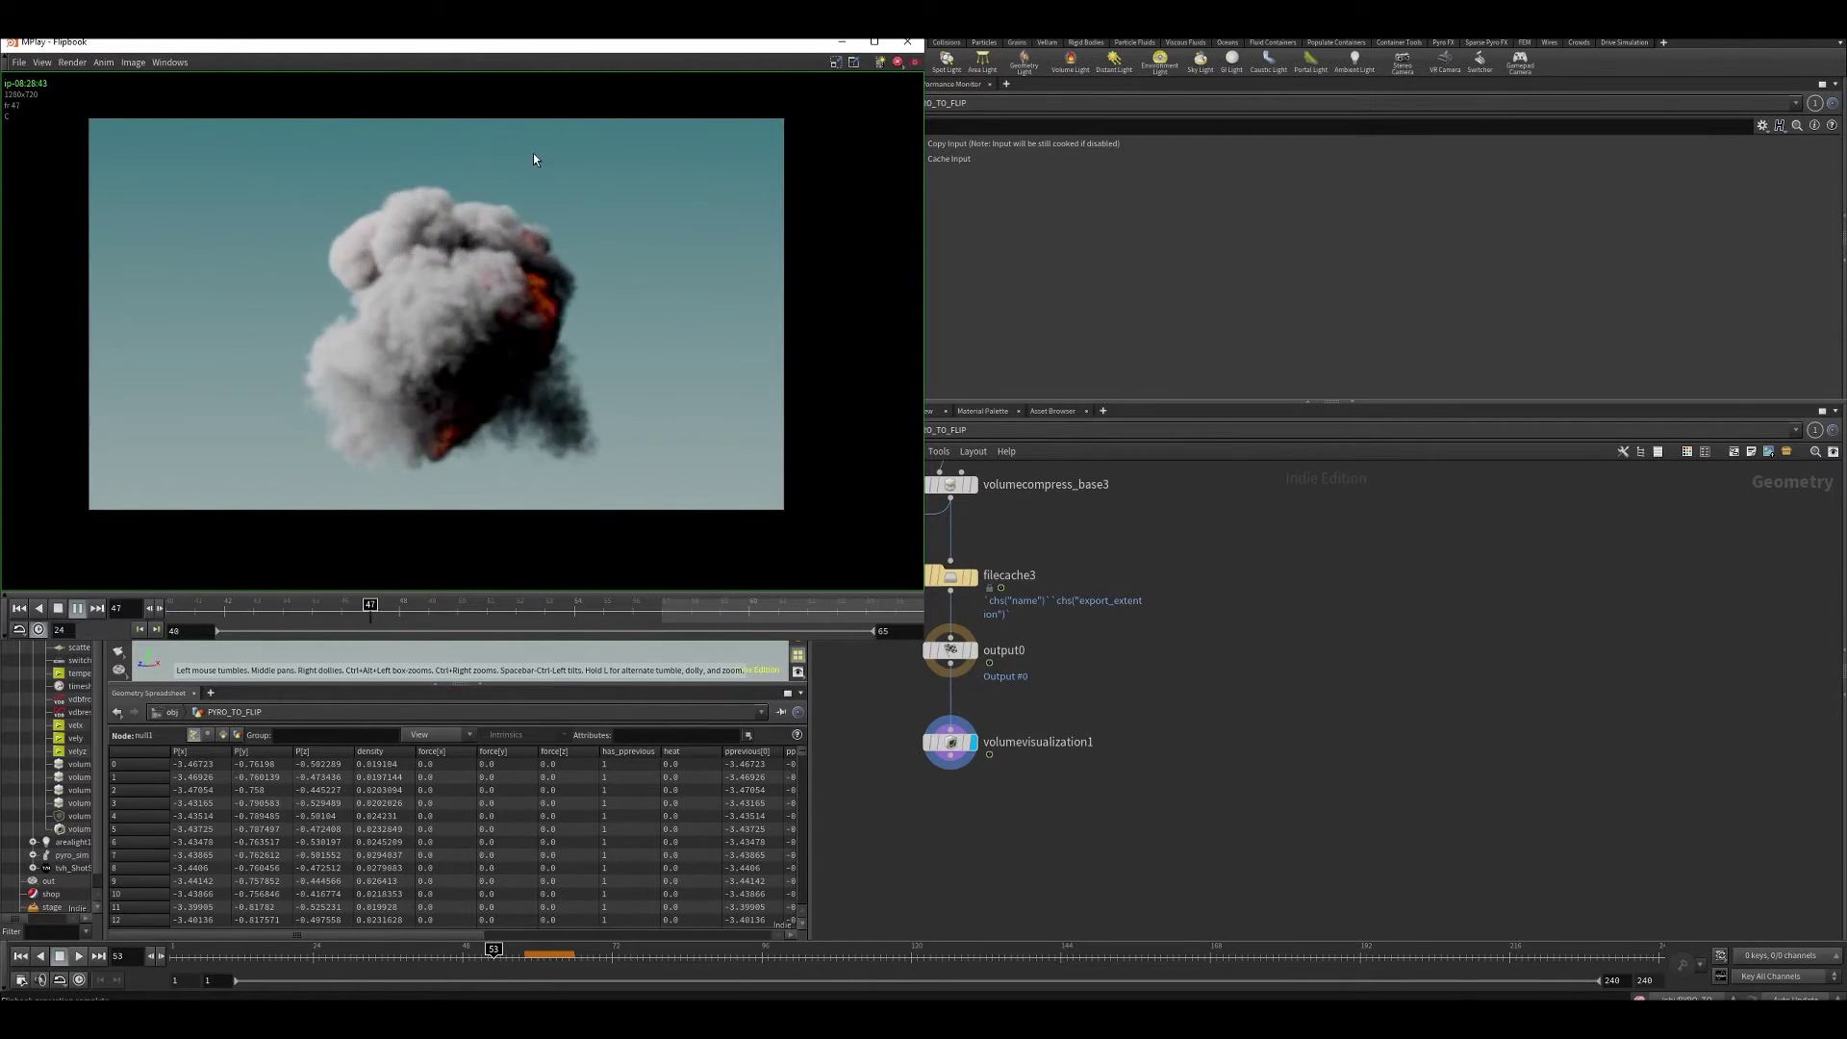
- Scrub the flipbook to frame 65 and examine the smoke's shape and edges up close
click(772, 604)
drag(773, 604, 890, 604)
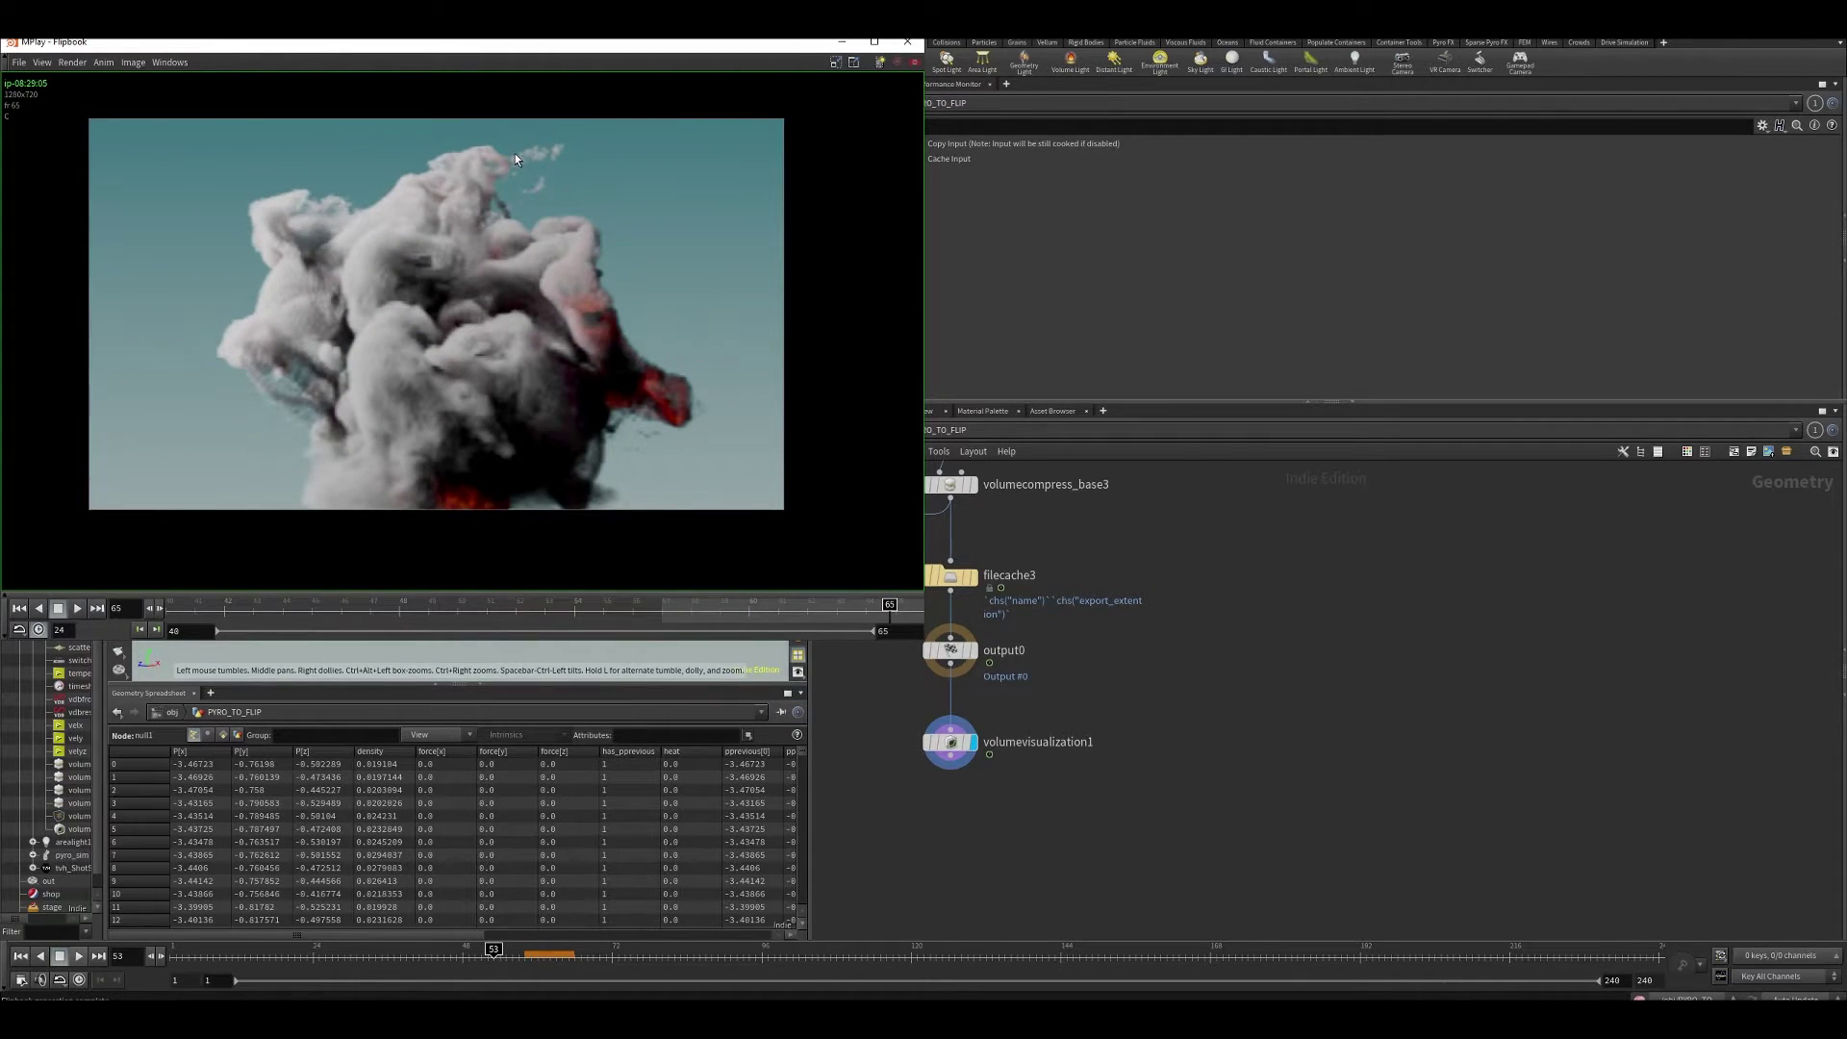
scroll(285, 383, up, 7)
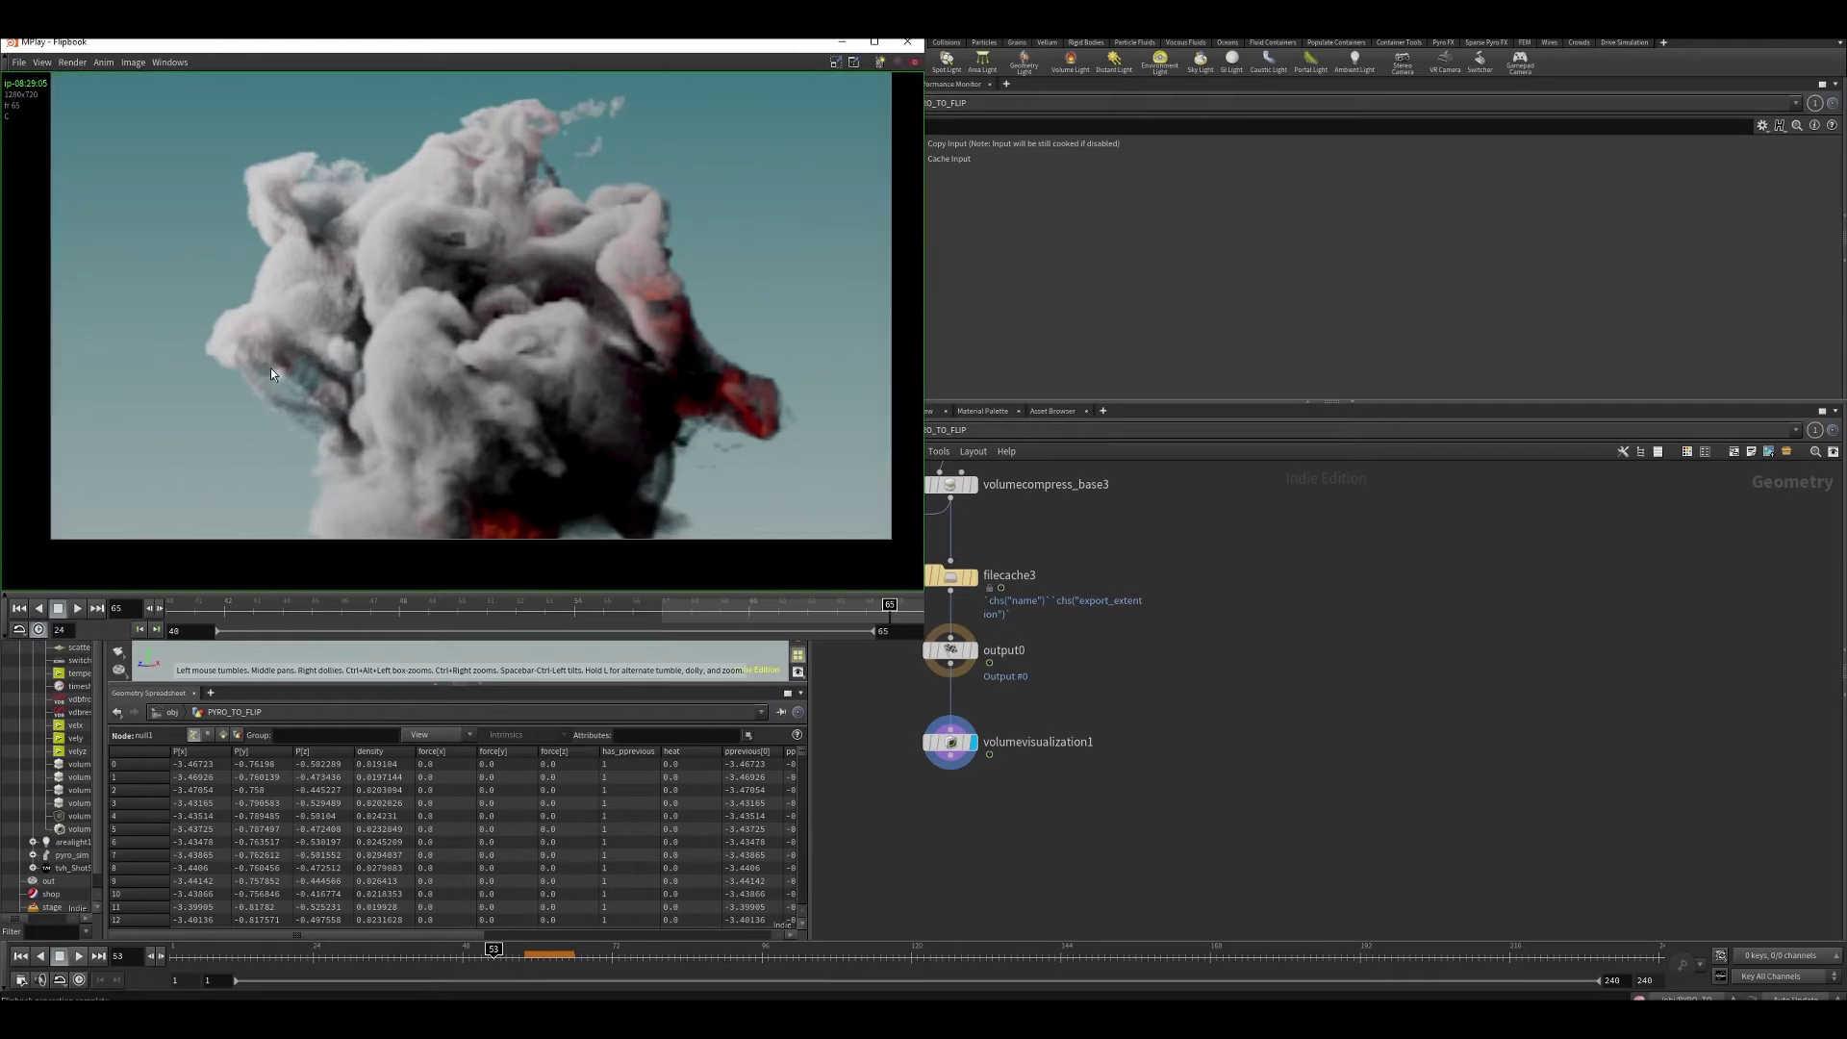
scroll(383, 333, down, 5)
middle_drag(690, 329, 554, 384)
scroll(592, 199, down, 3)
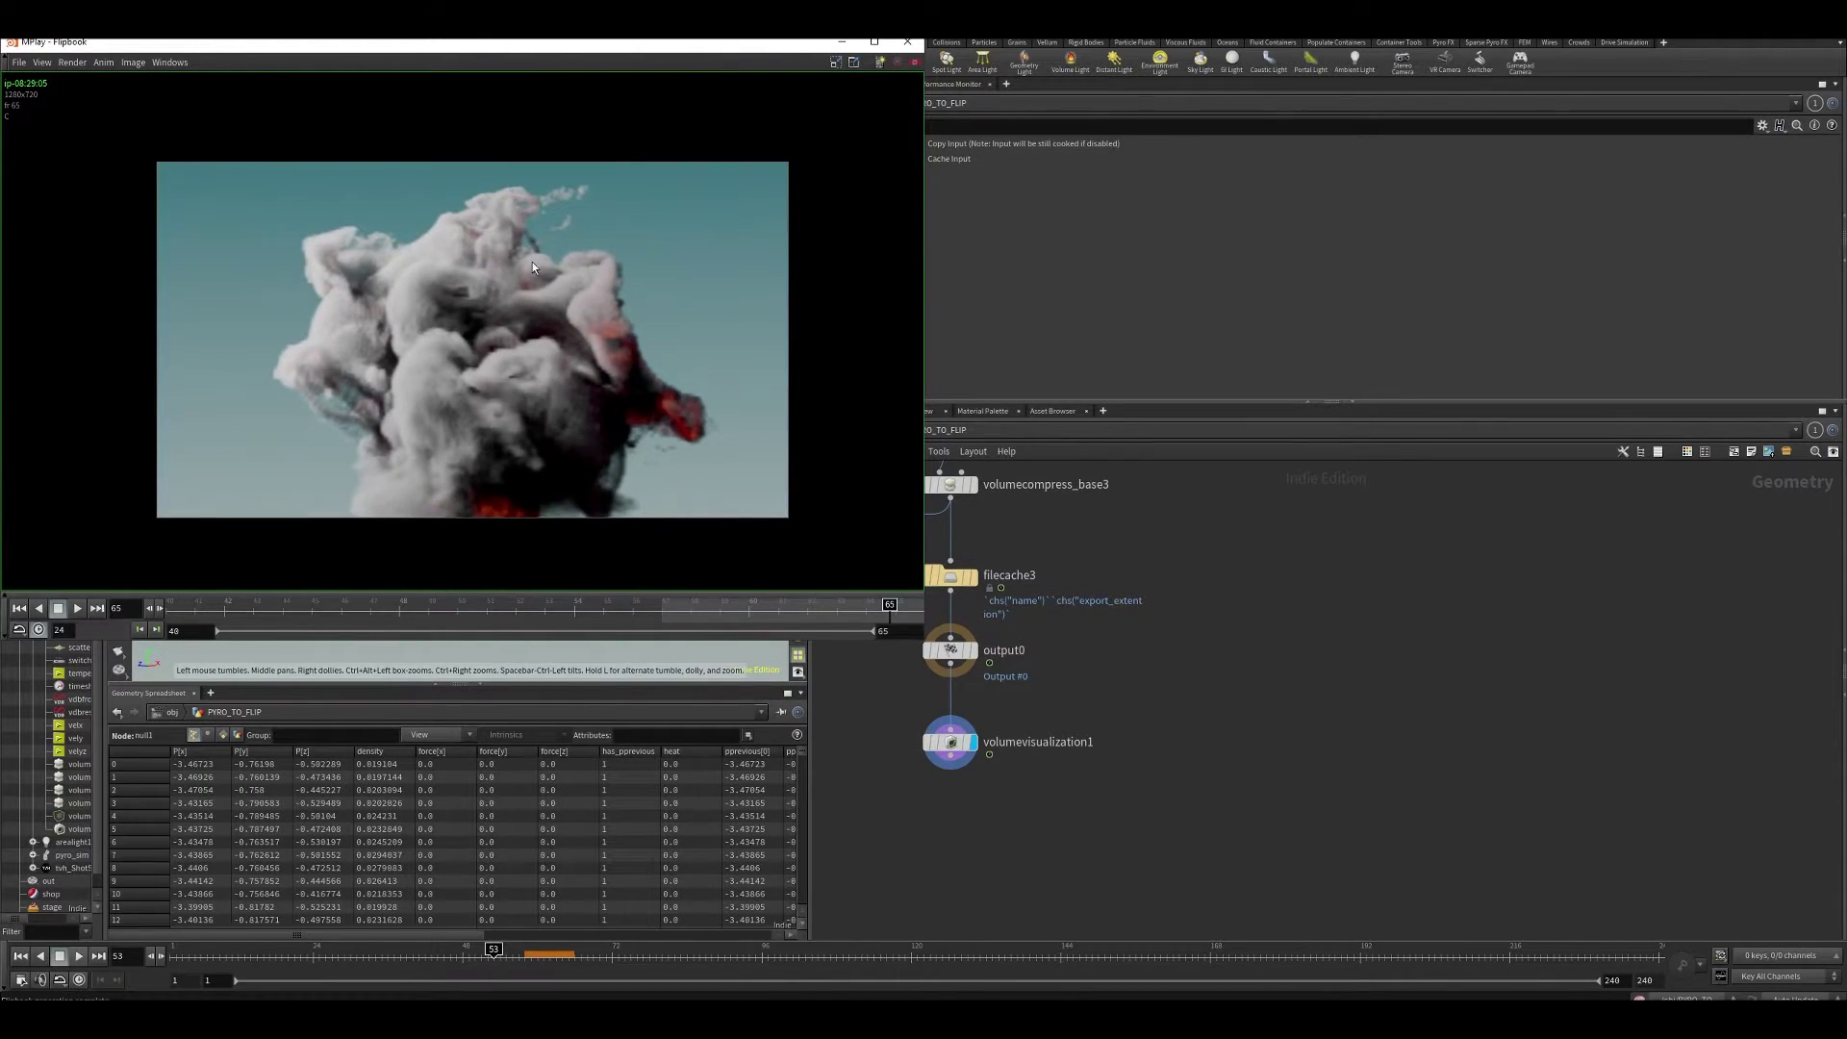
- Check the node information of volumevisualization1 in the scene and go to frame 64
click(943, 742)
middle_click(943, 742)
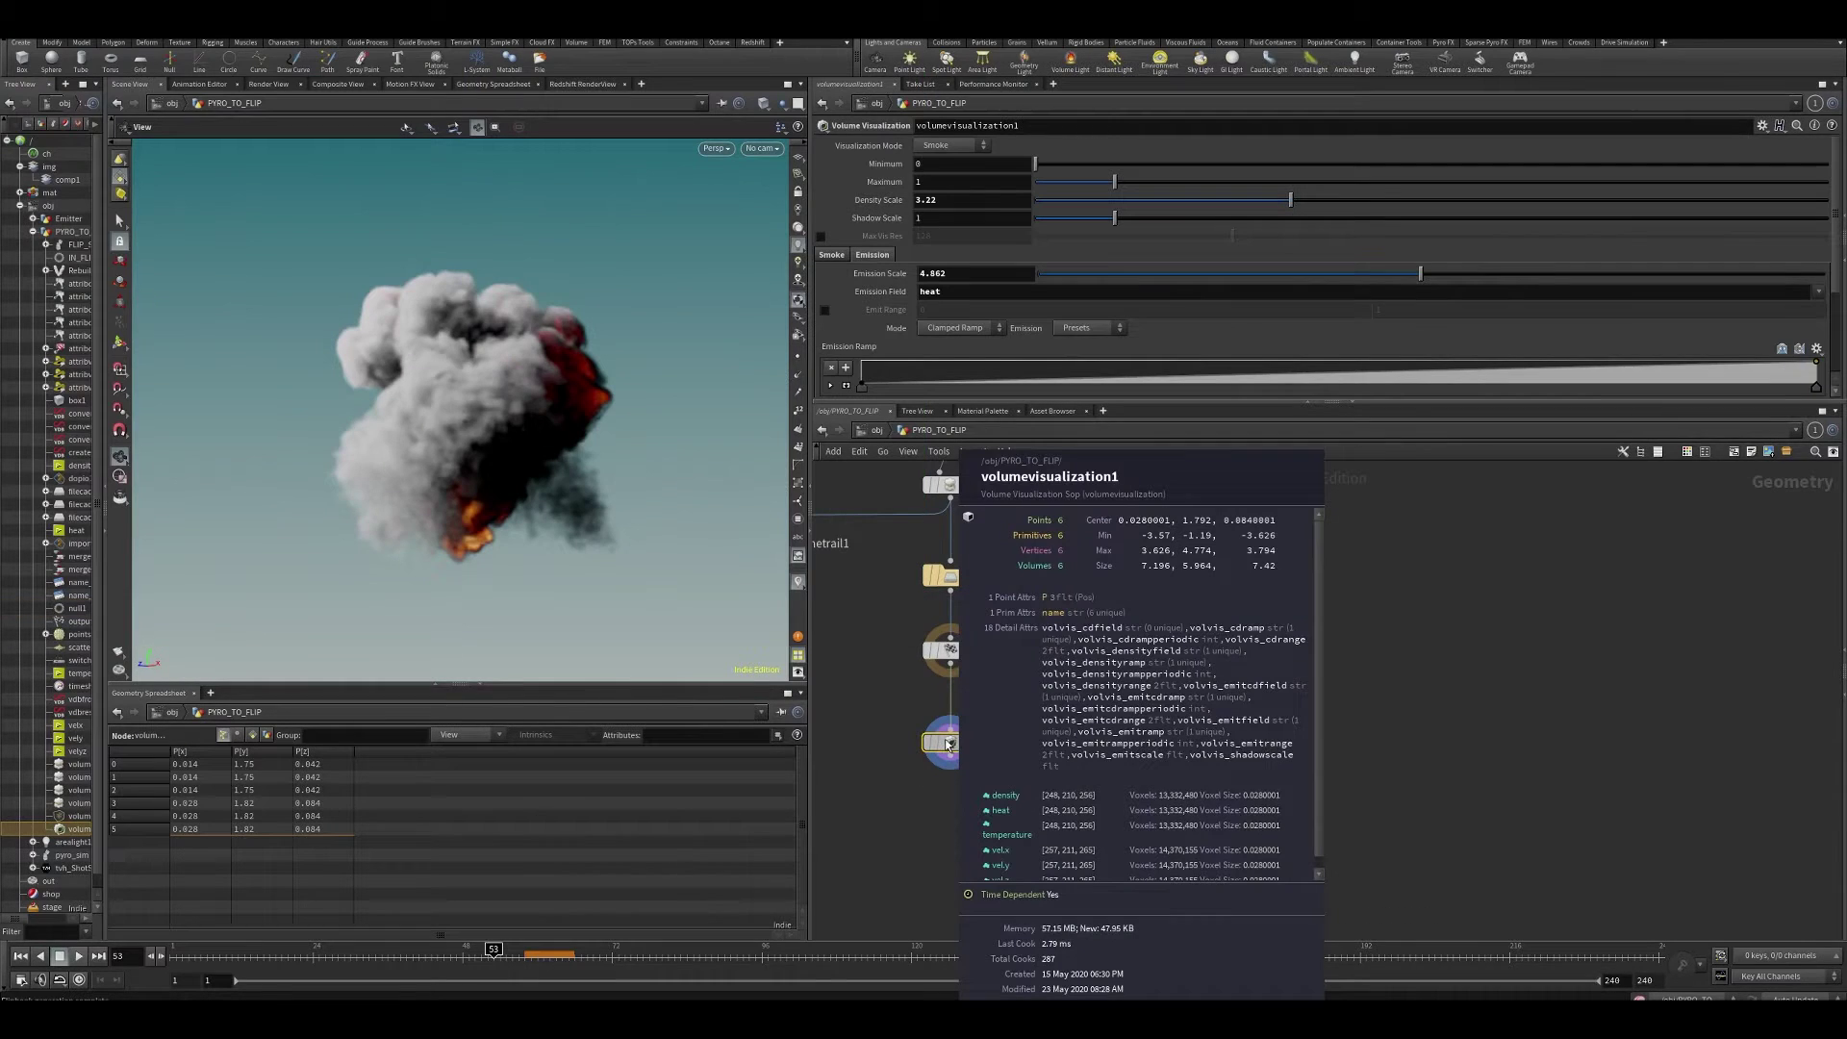
middle_drag(899, 738, 1221, 708)
scroll(1173, 654, down, 3)
middle_drag(1167, 631, 1071, 643)
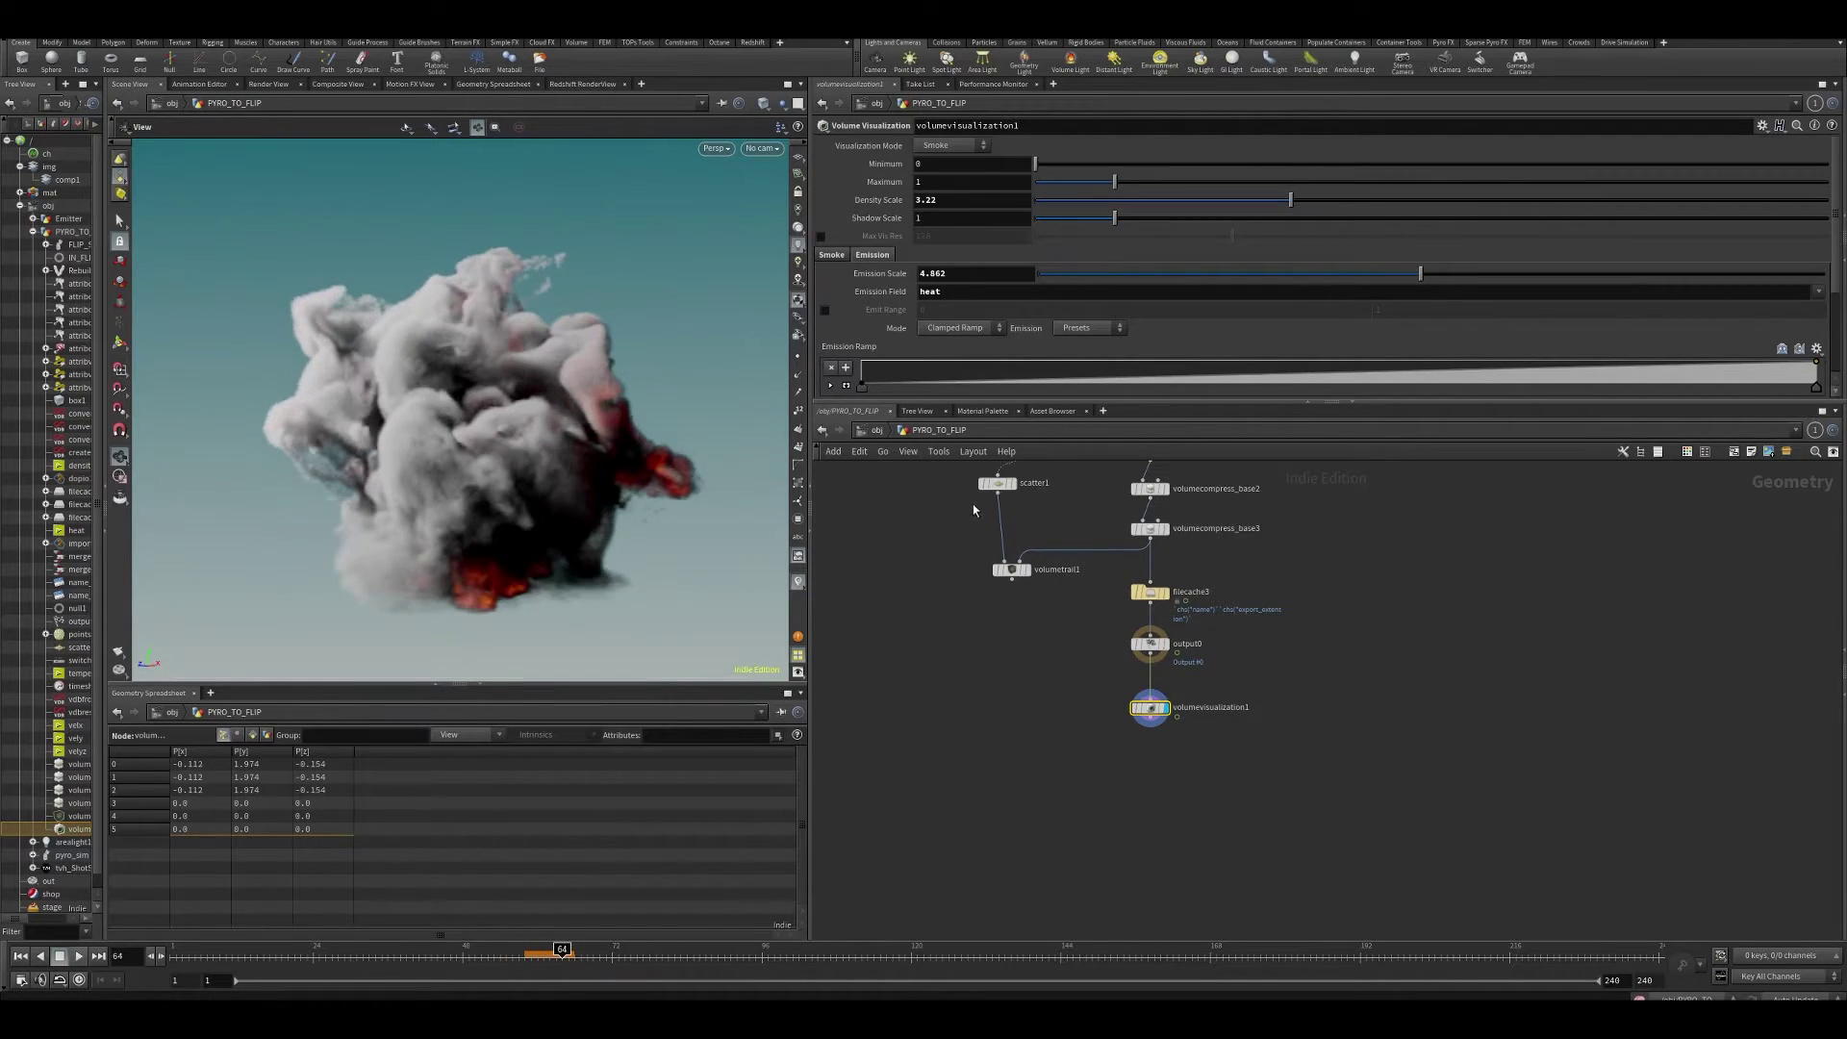
- Move volumetrail1 and scatter1 beside the end of the network and wire filecache3's output into scatter1
drag(1016, 571, 1040, 756)
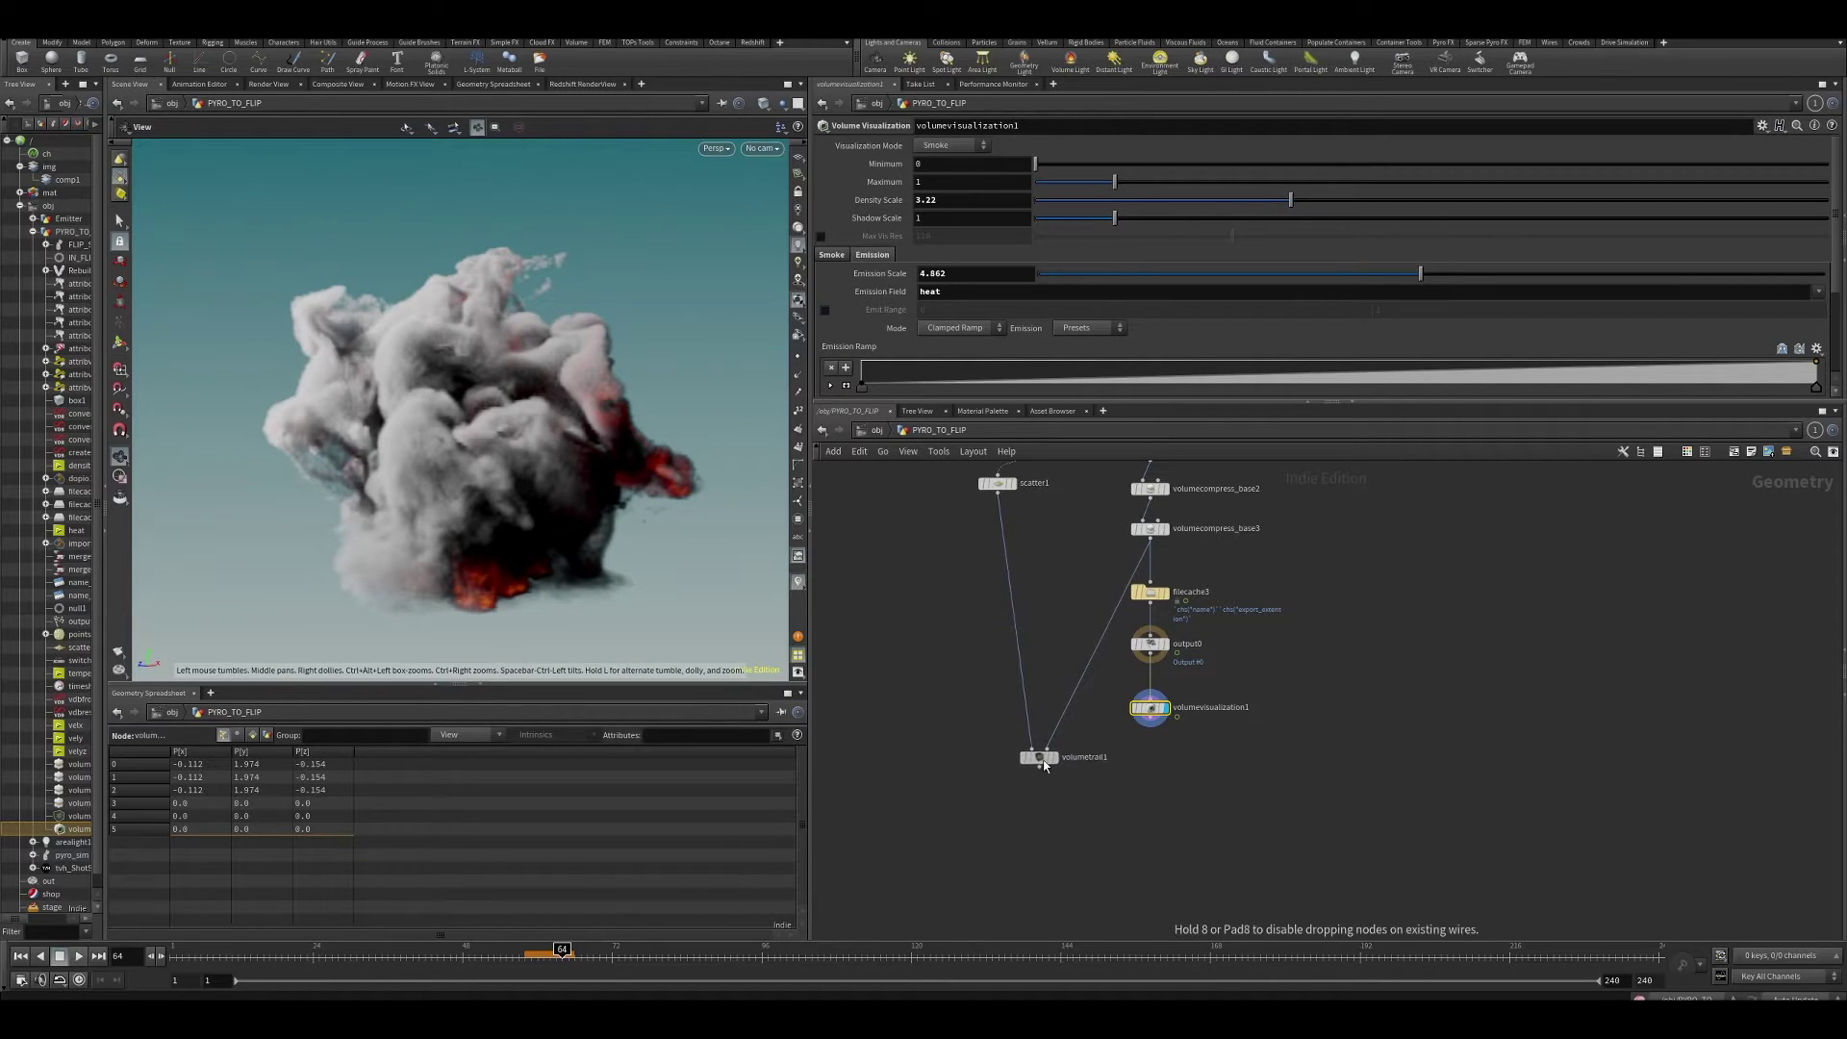
middle_drag(1004, 510, 1004, 550)
drag(991, 515, 1003, 640)
click(1144, 646)
click(1003, 630)
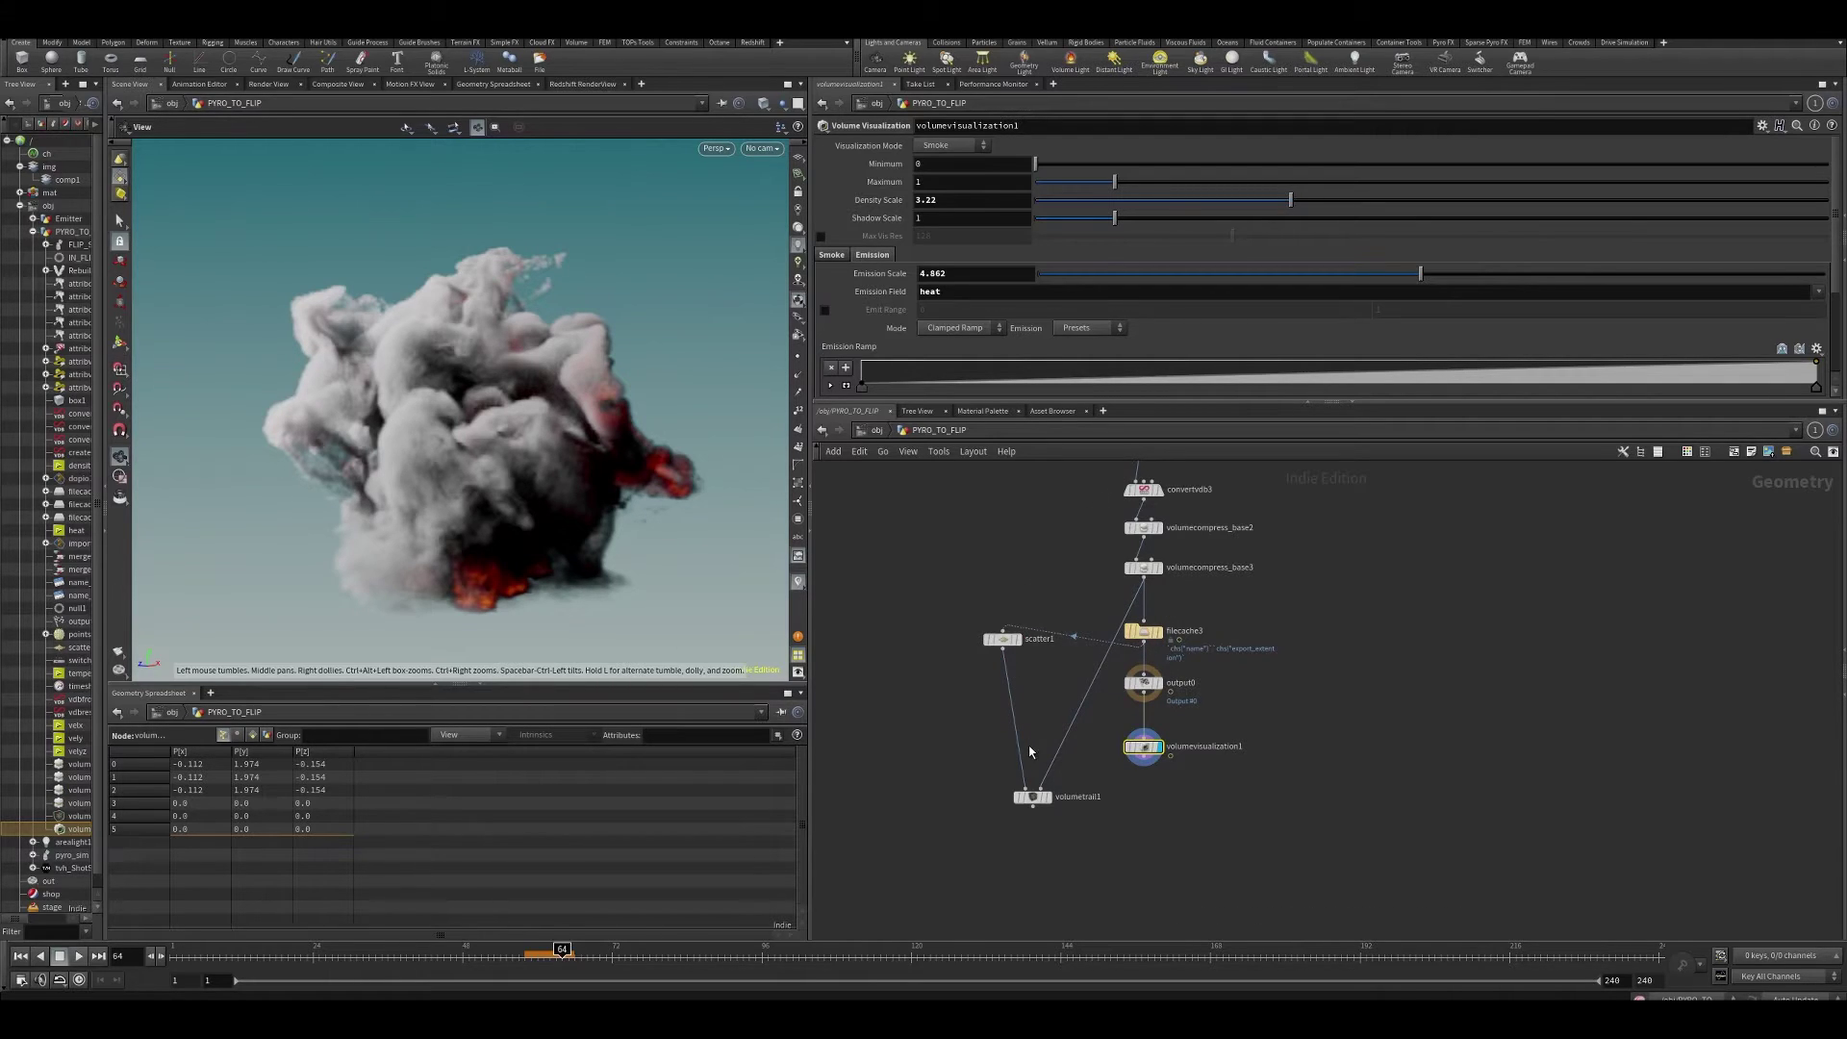
- Wire volumevisualization1 into volumetrail1's second input, preview scatter1's points, and display volumetrail1
drag(1046, 779, 1133, 768)
click(1139, 763)
mouse_move(1056, 775)
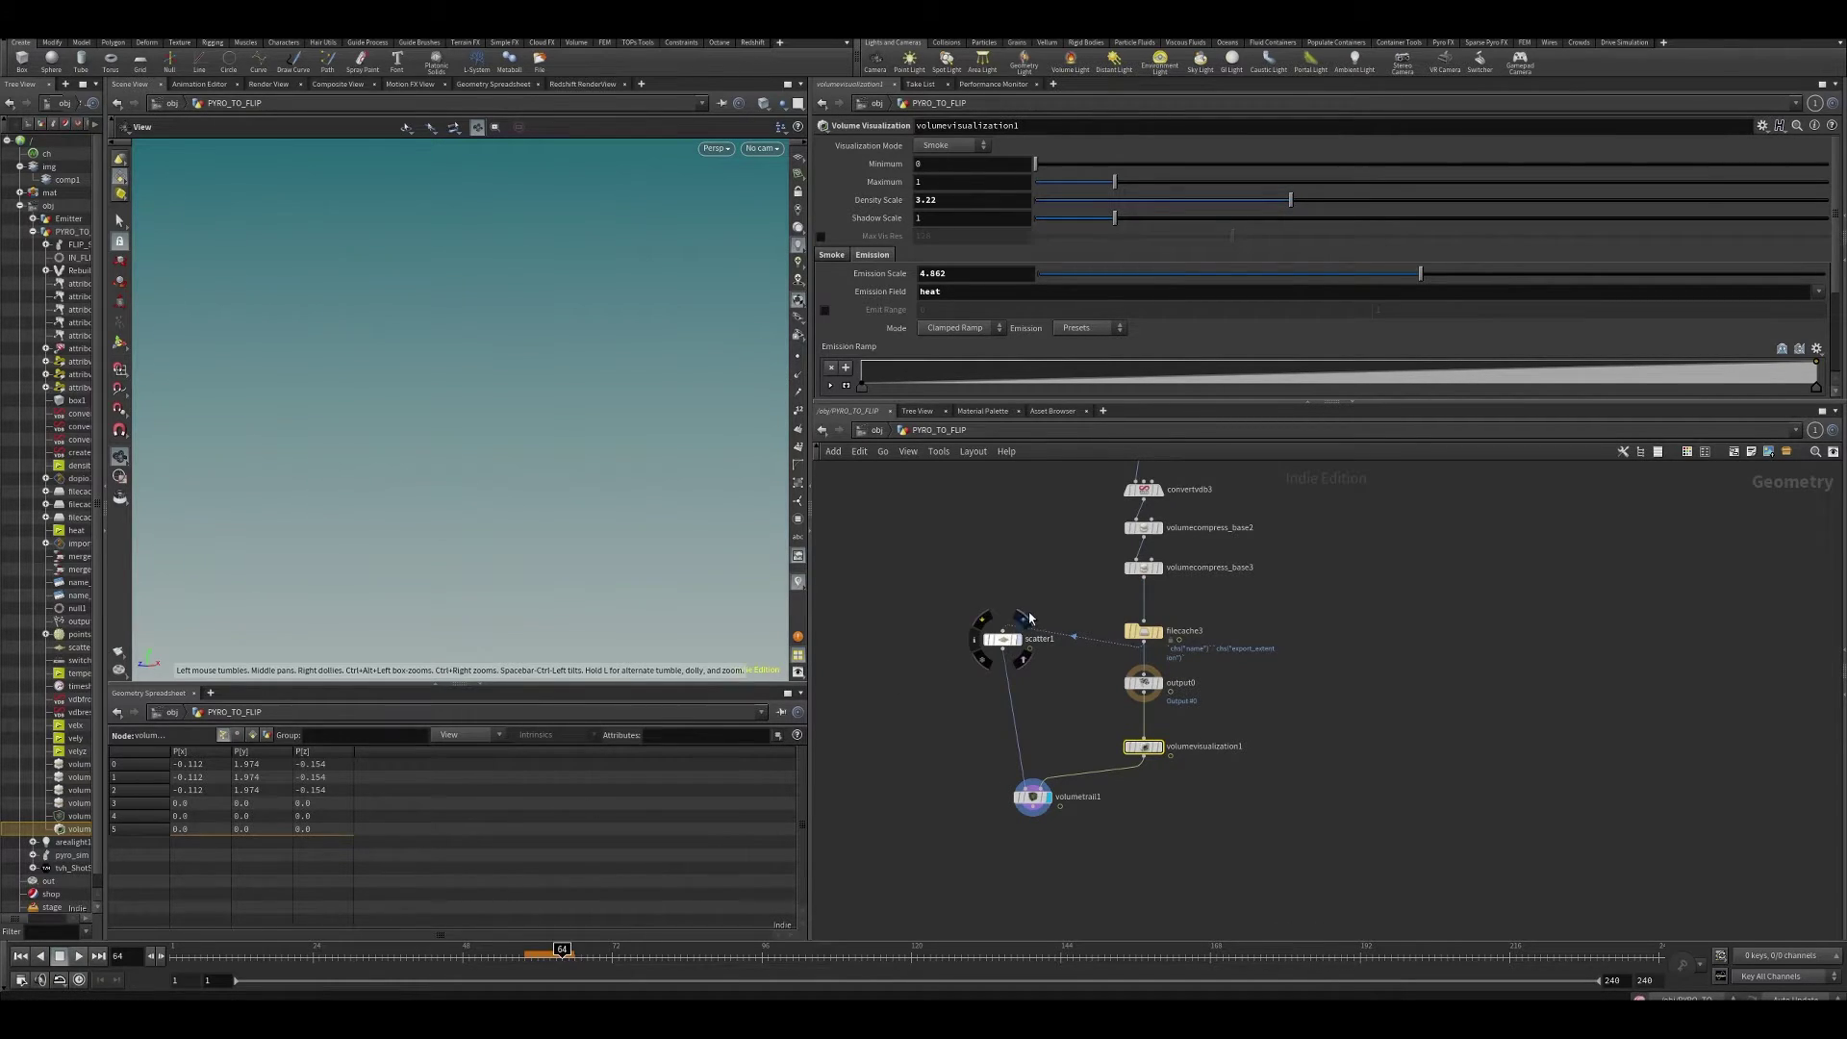
drag(1003, 648, 1011, 686)
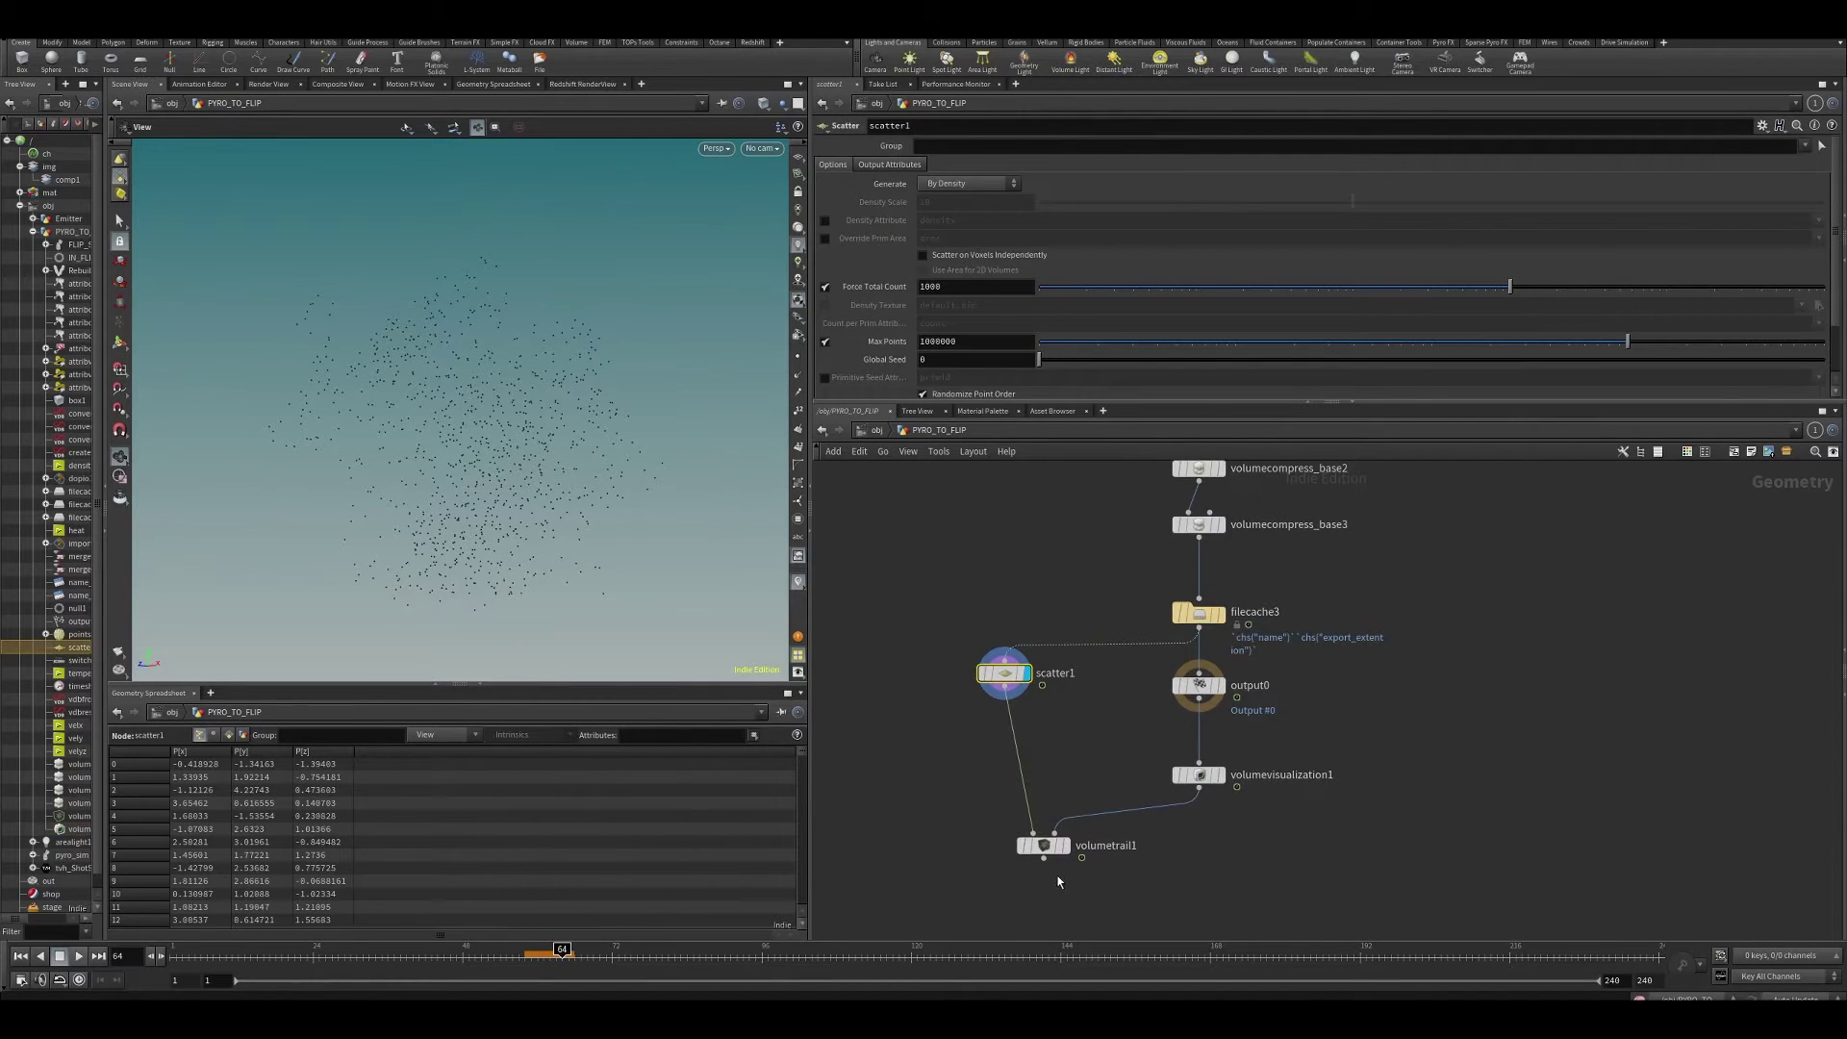
click(1049, 845)
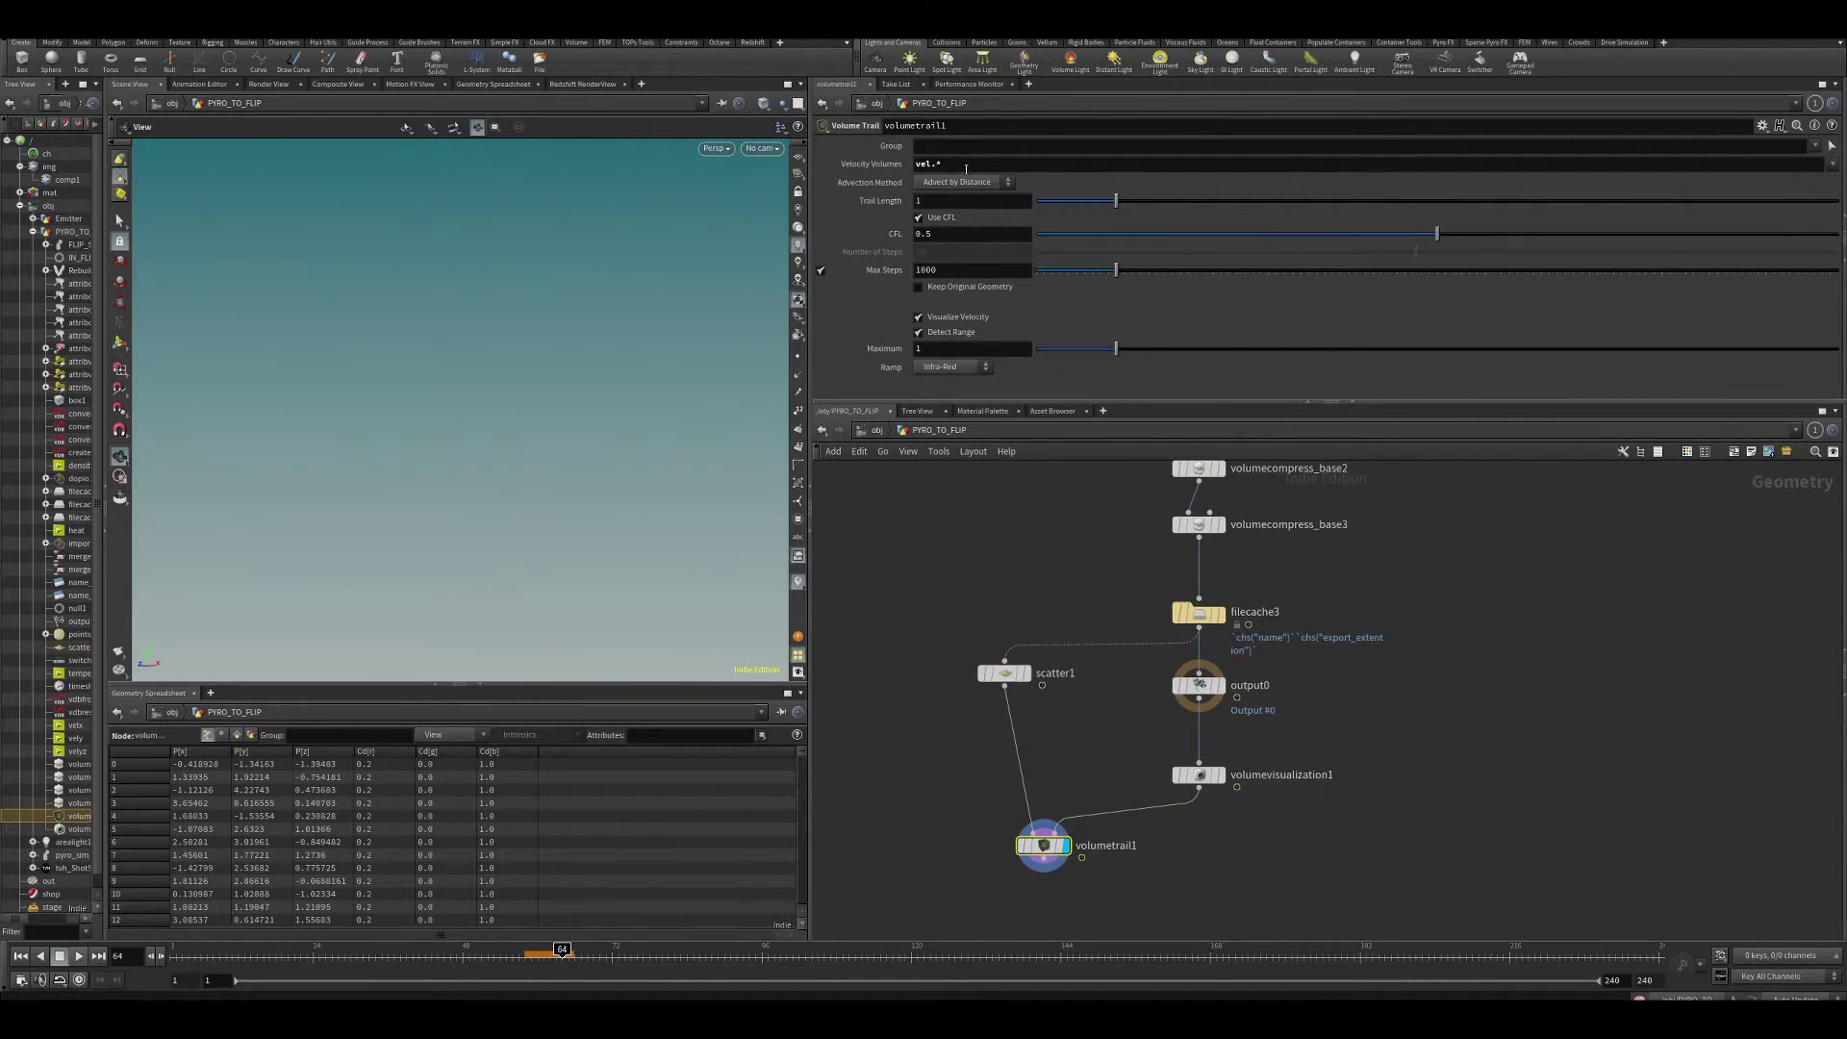
- Clear volumetrail1's velocity volumes and choose vel.* again from the available volumes
drag(966, 167, 905, 164)
key(BackSpace)
click(1832, 165)
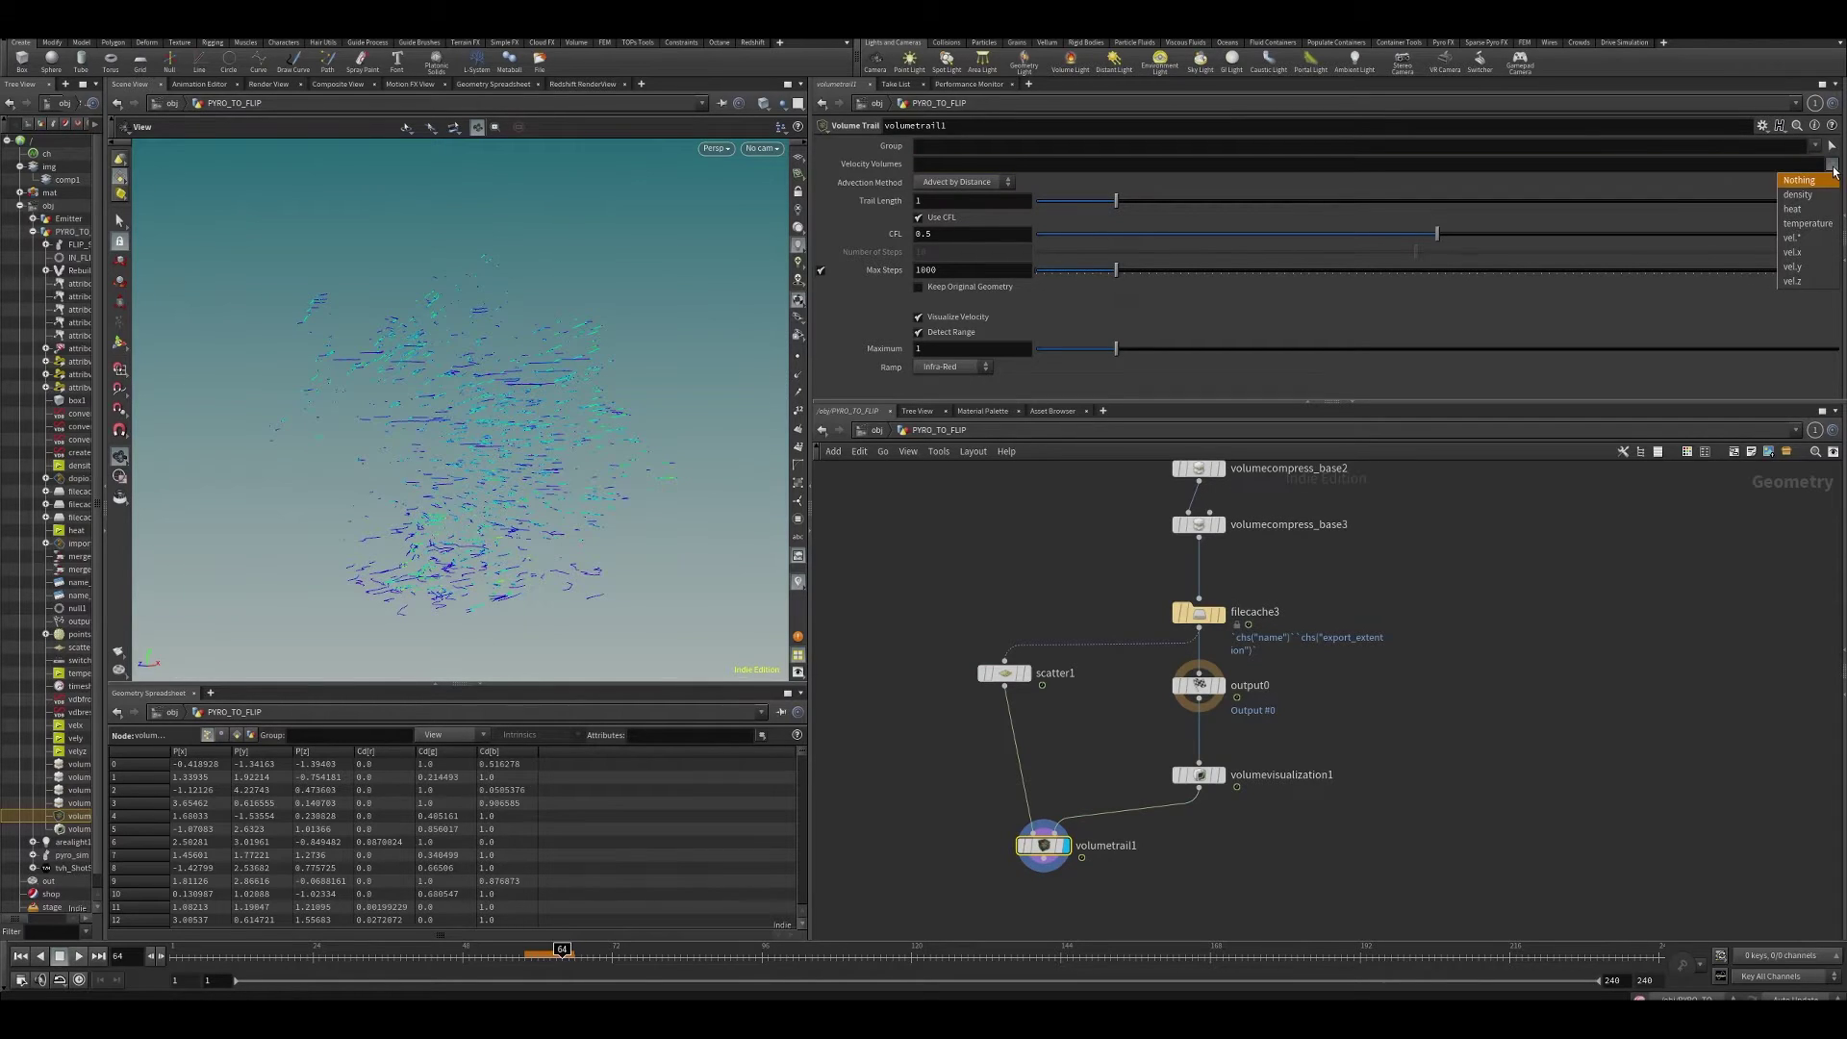
click(1797, 236)
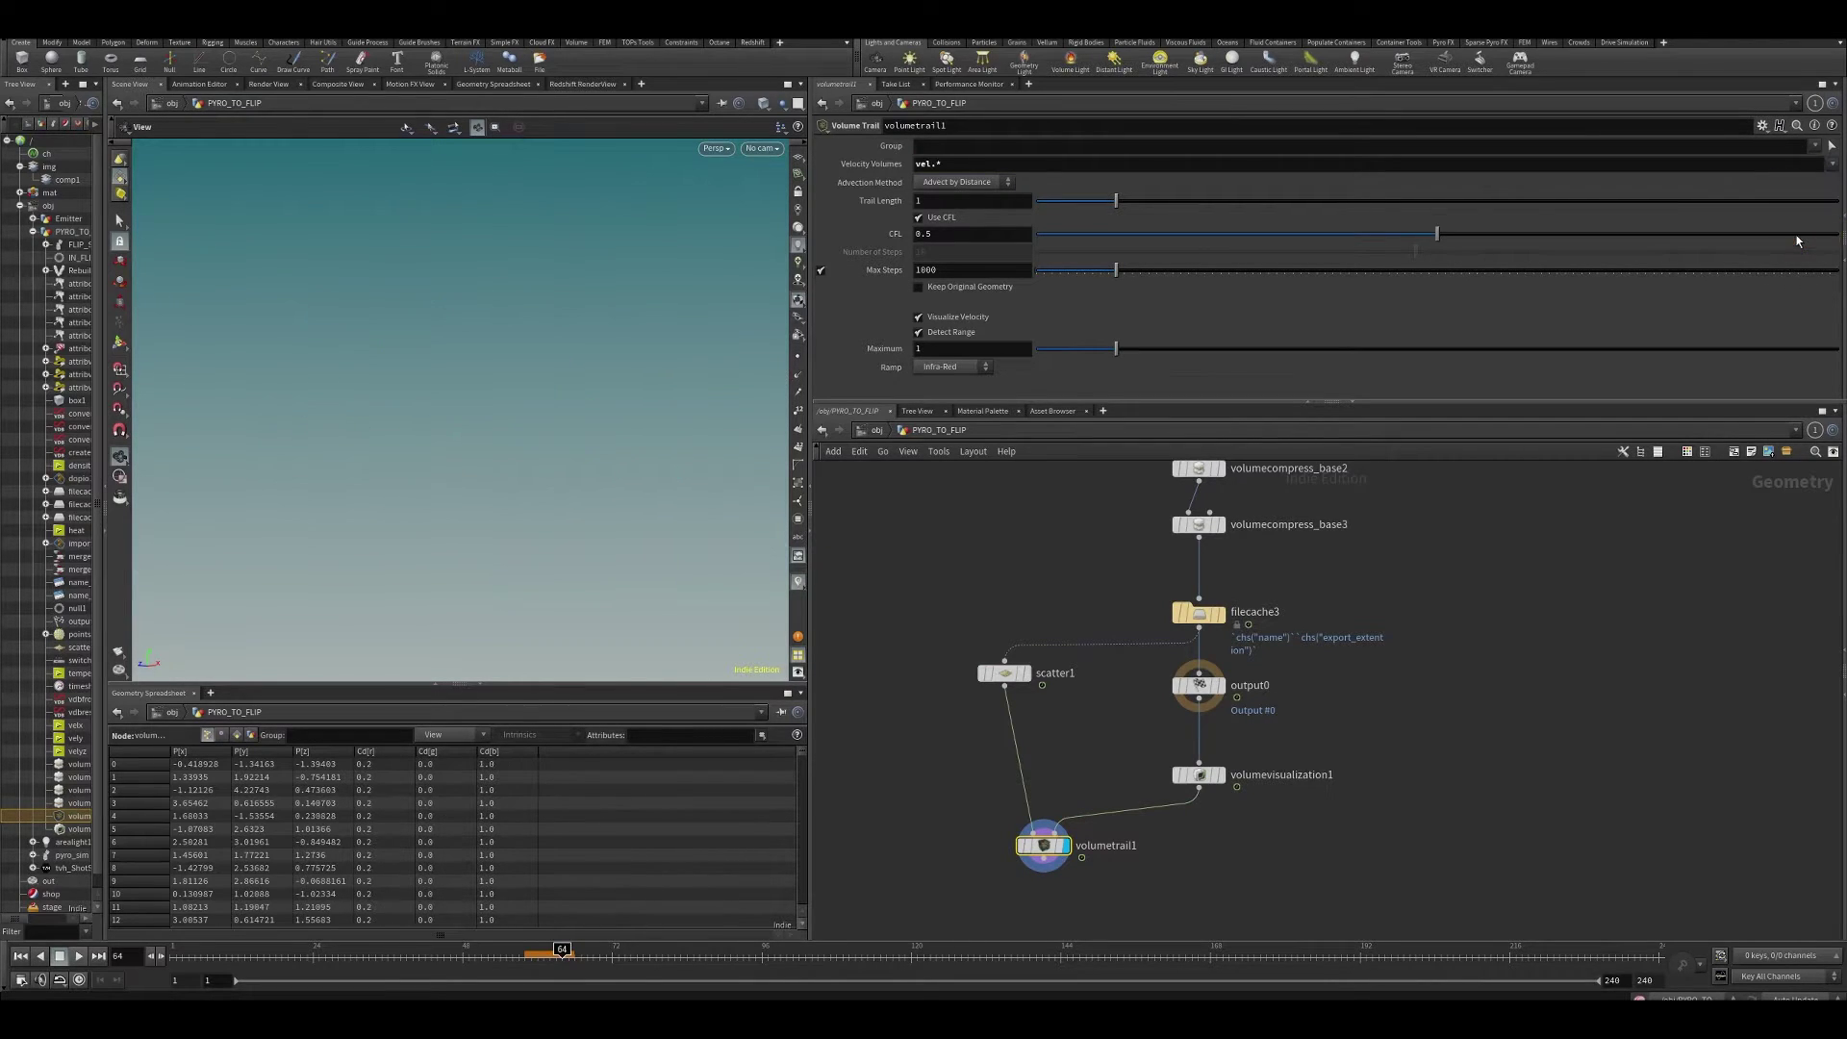
- Try vel as volumetrail1's velocity volumes, and restore the entry to vel.*
click(943, 163)
key(BackSpace)
key(BackSpace)
key(Return)
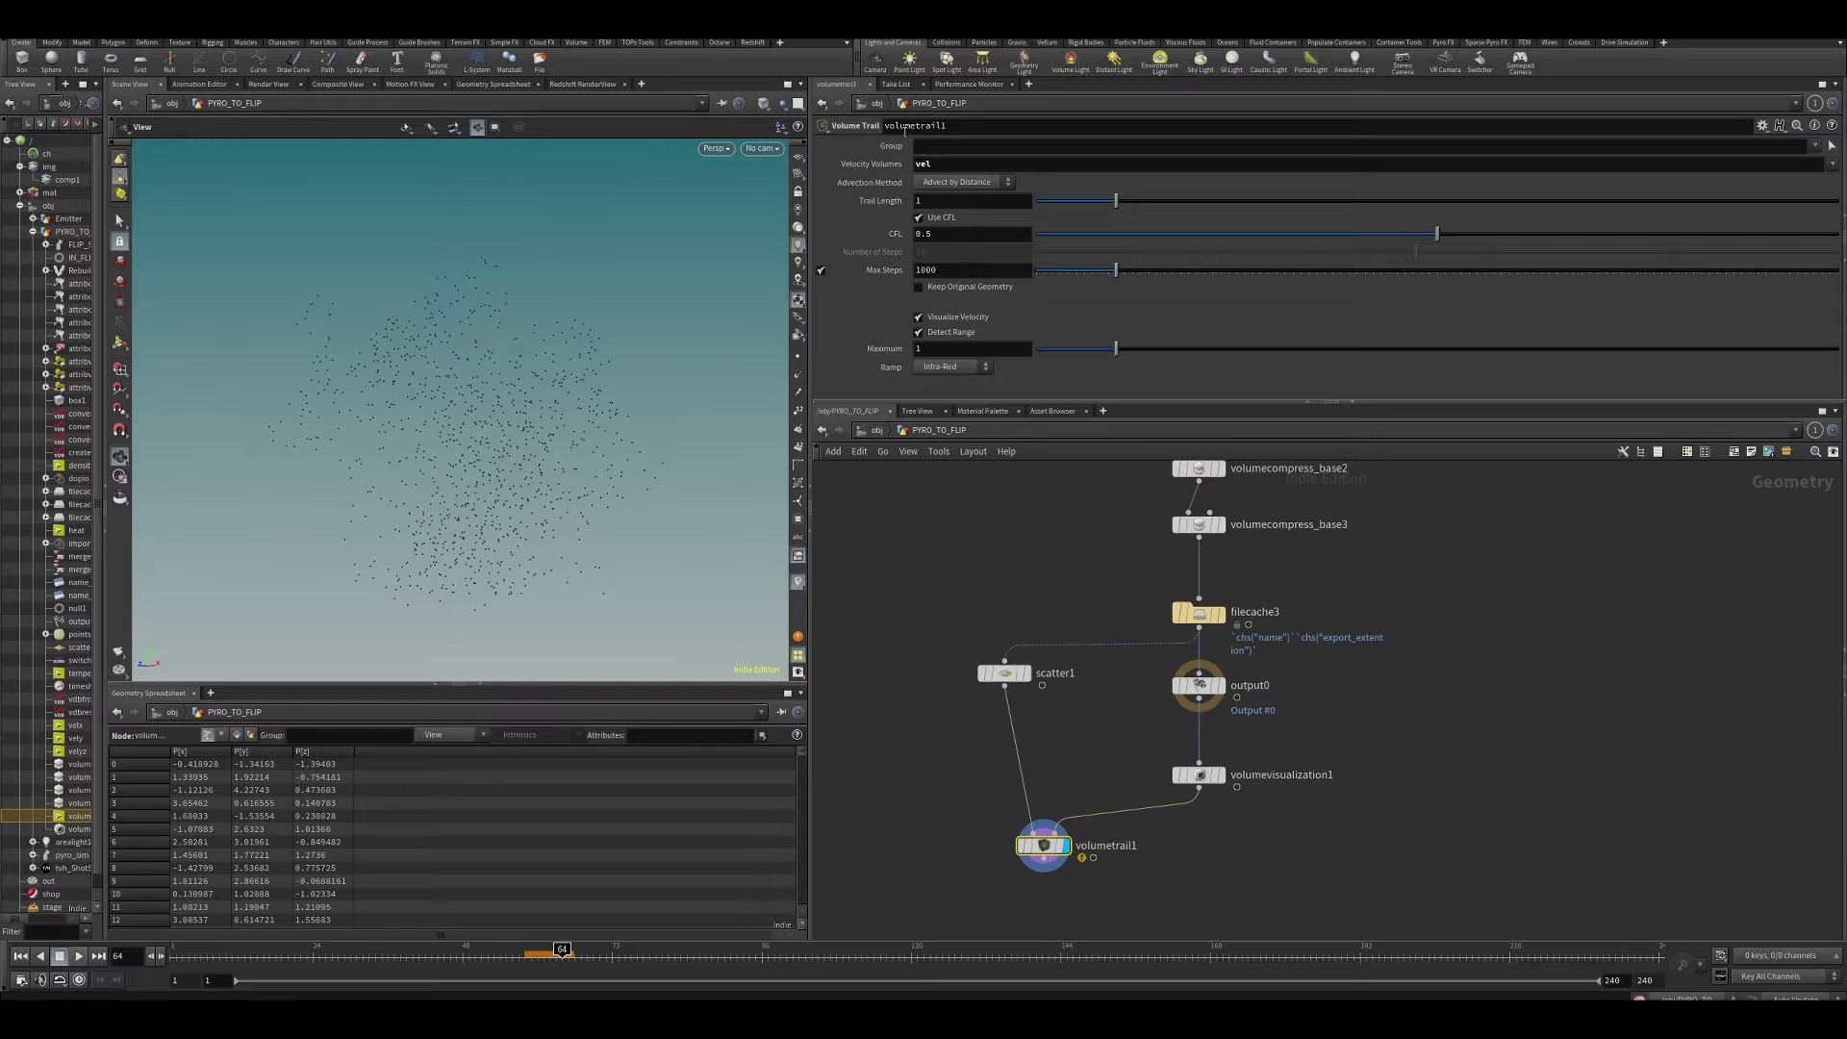
click(982, 161)
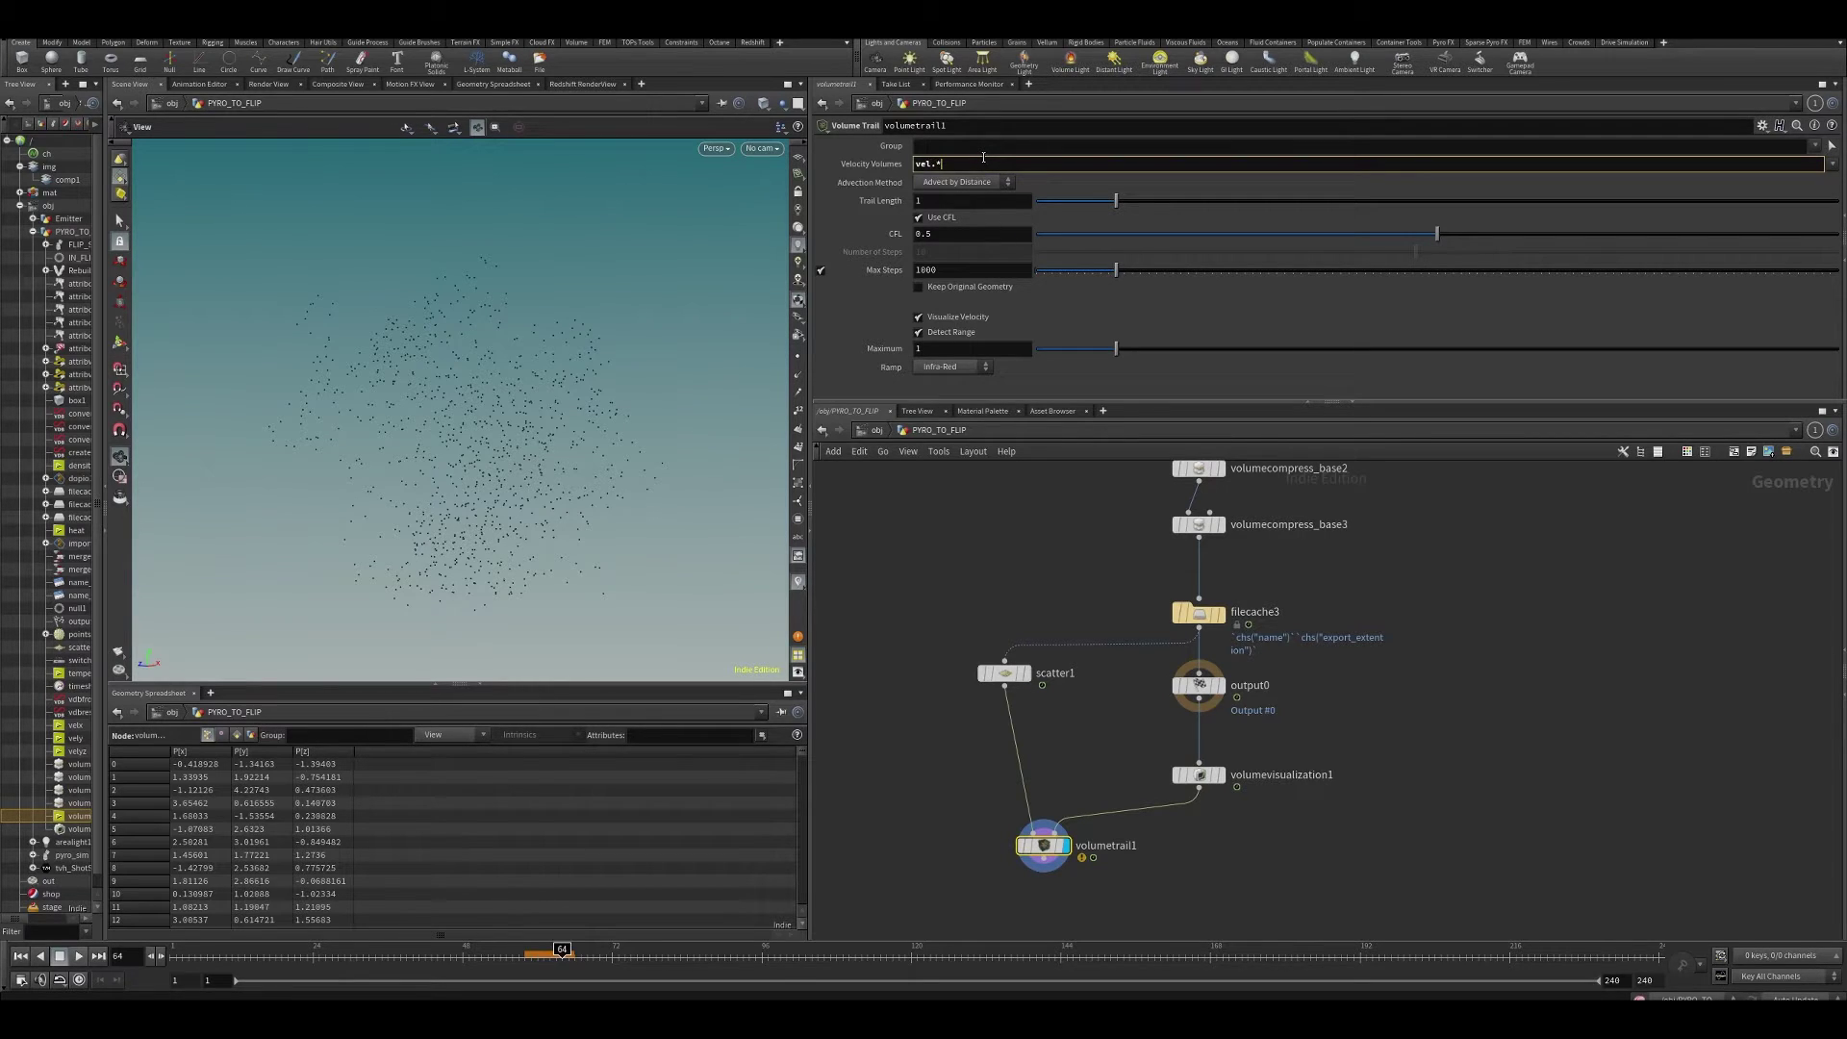
key(Return)
- Insert a Convert VDB node between volumevisualization1 and volumetrail1, converting to VDB
middle_drag(1135, 672, 1170, 605)
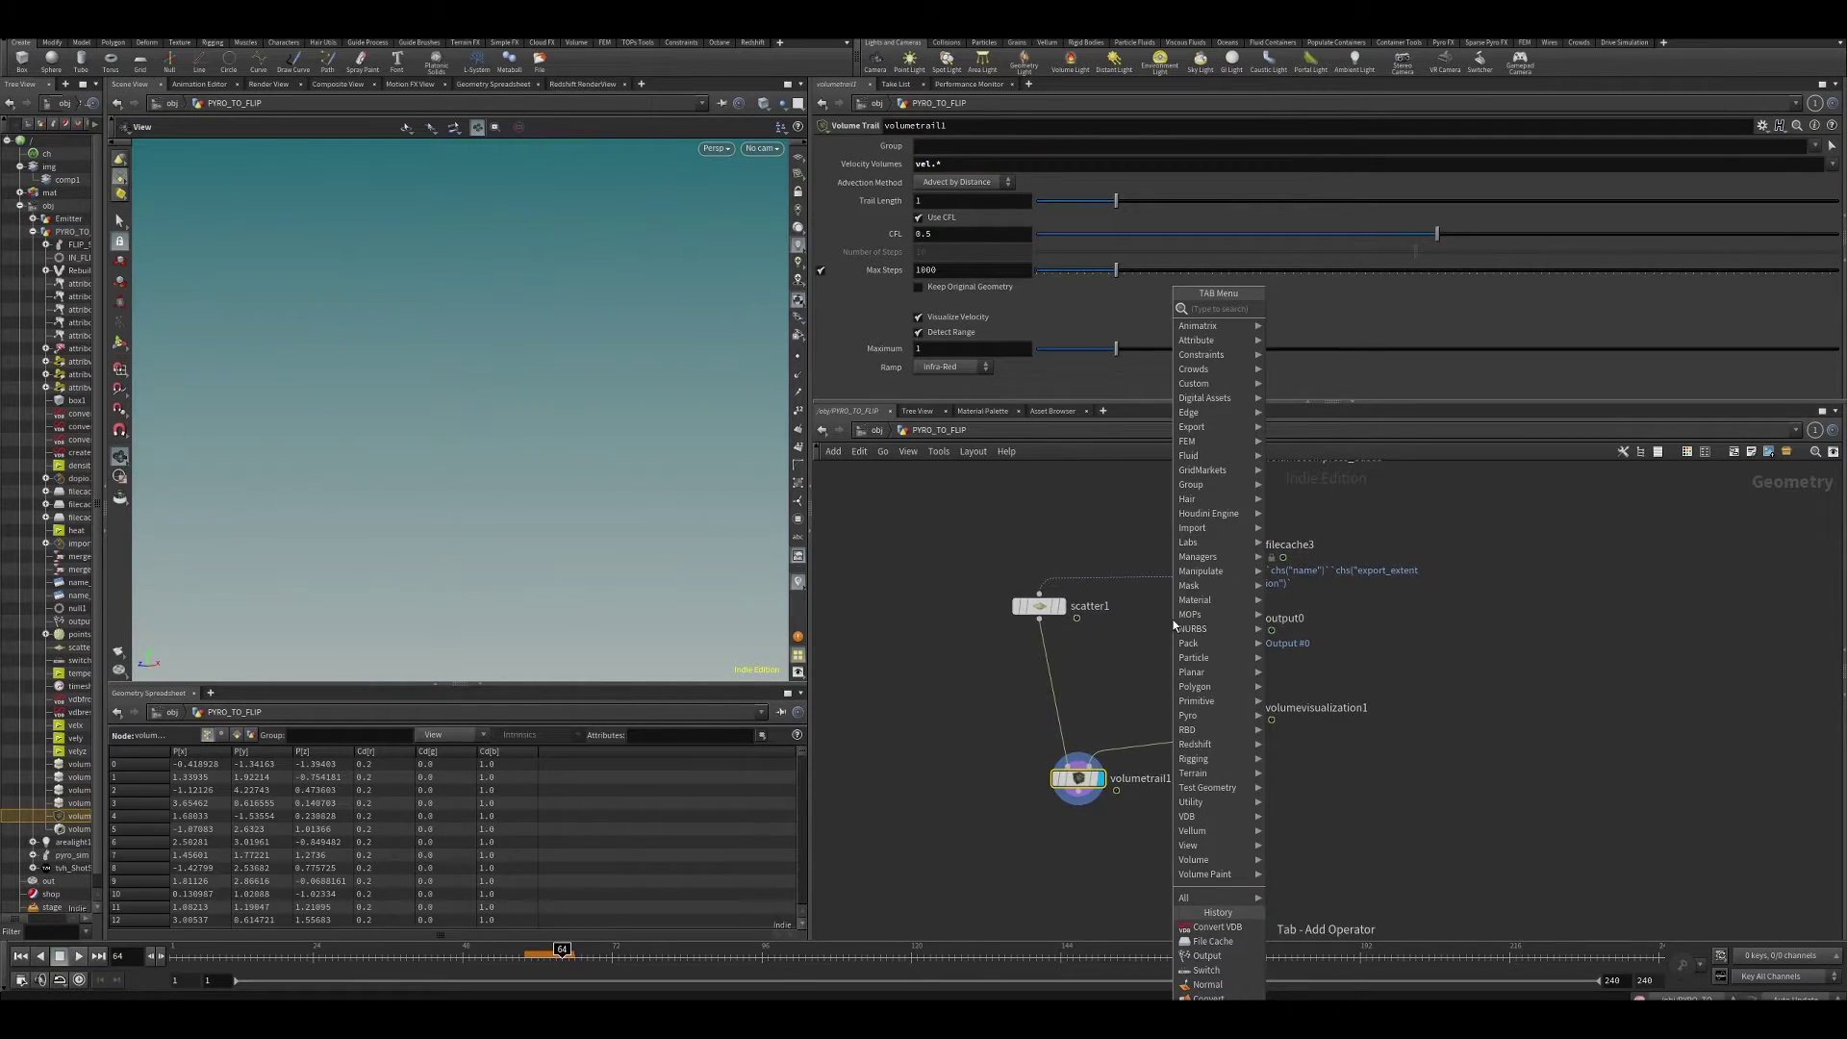
key(Tab)
text(convertv)
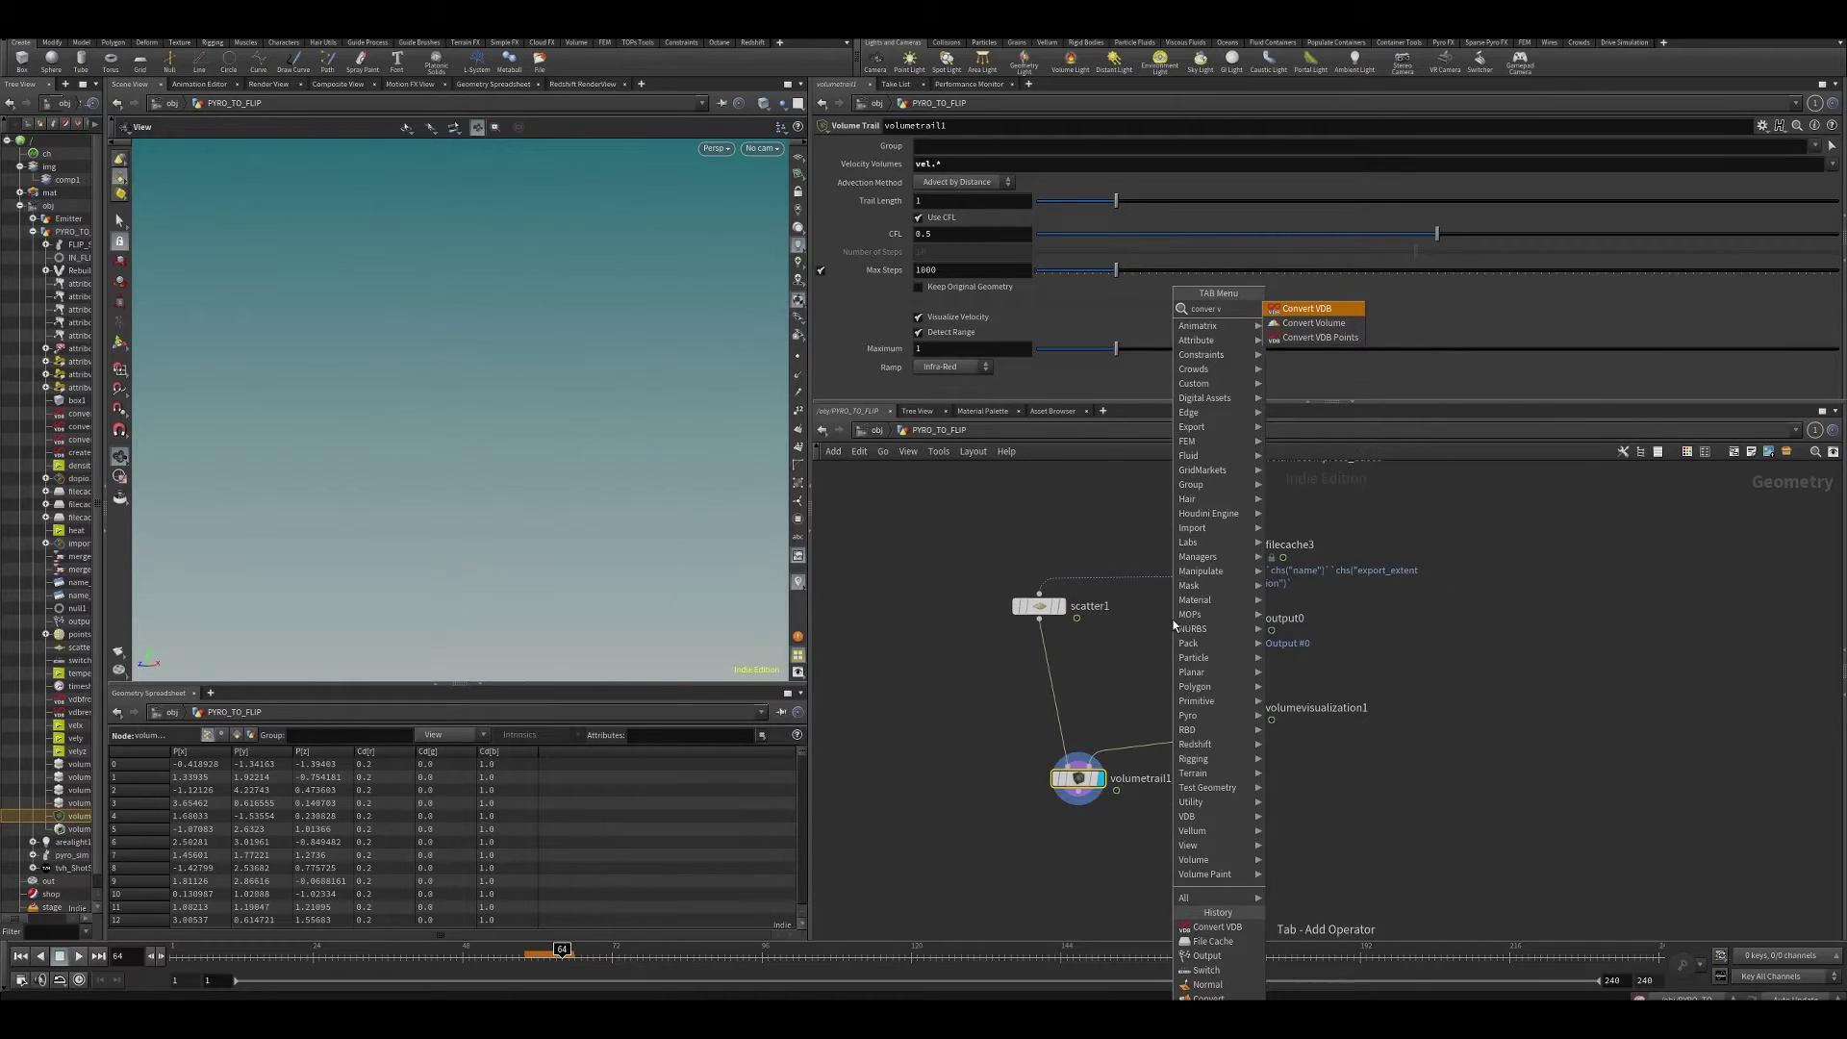
key(Return)
scroll(1182, 649, up, 1)
click(1176, 689)
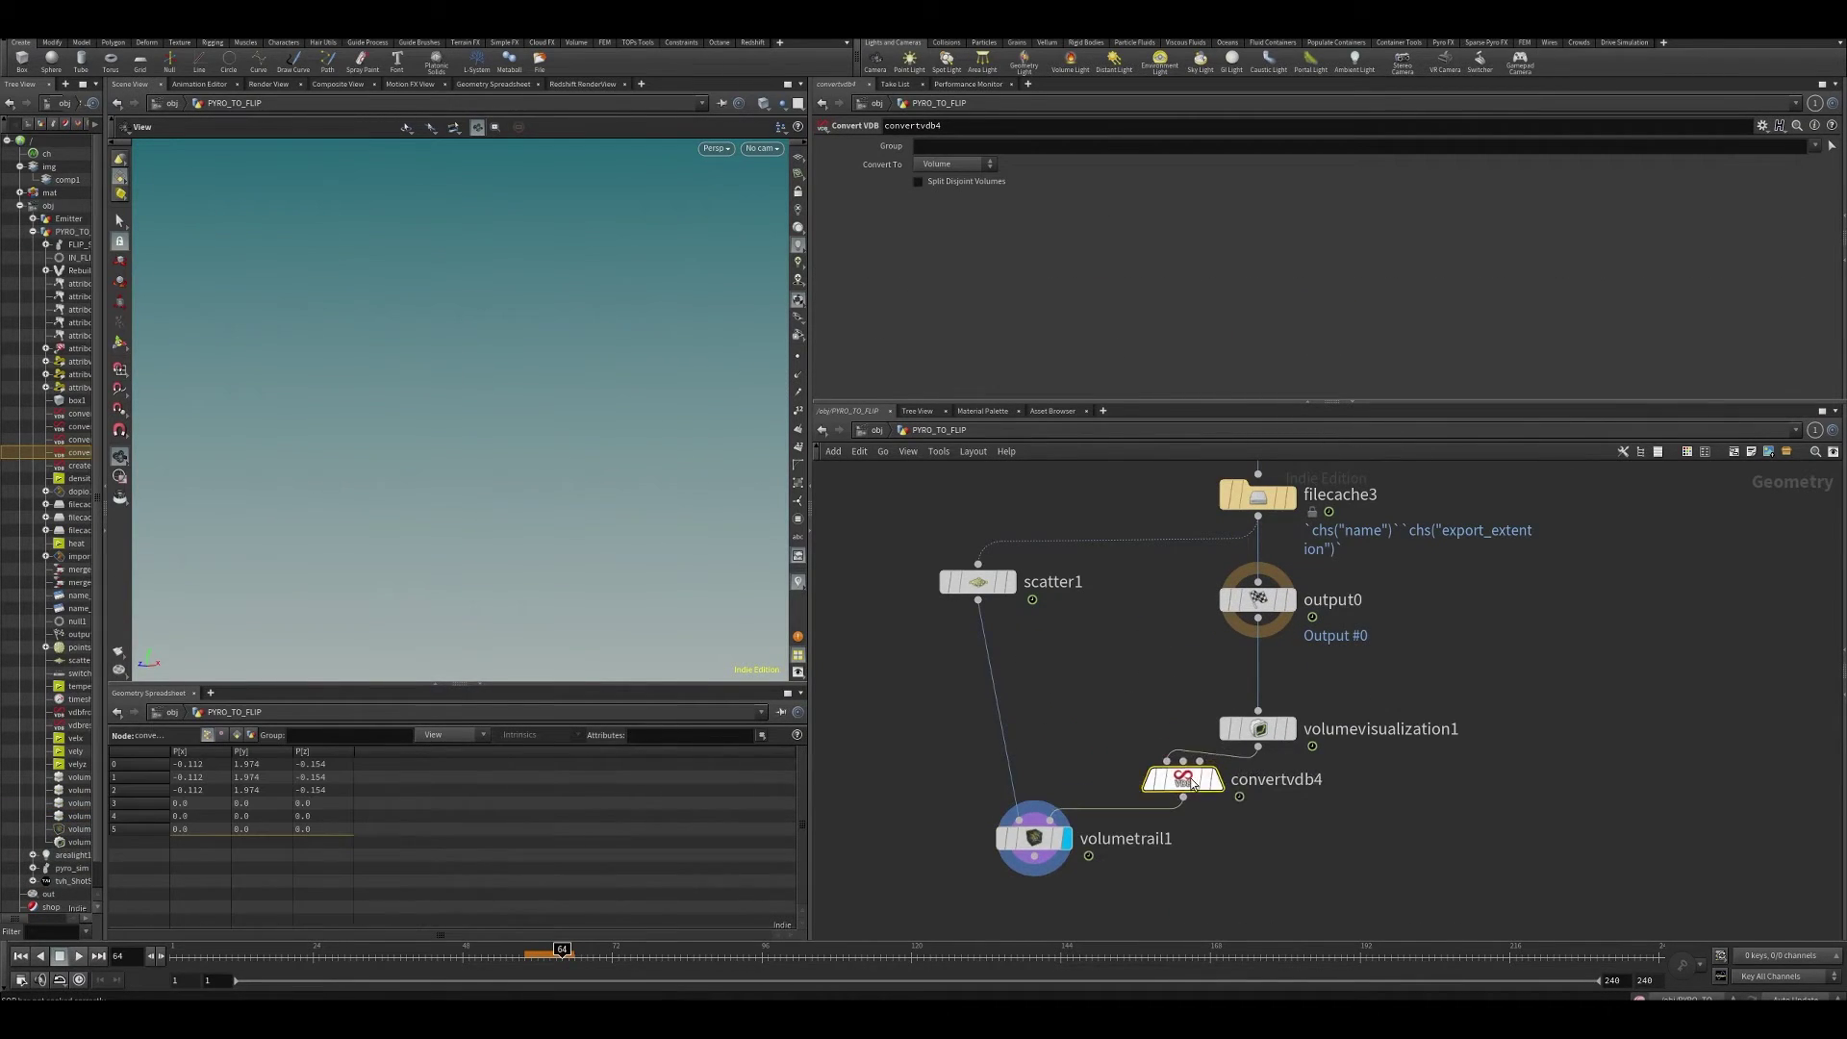
click(952, 164)
click(955, 187)
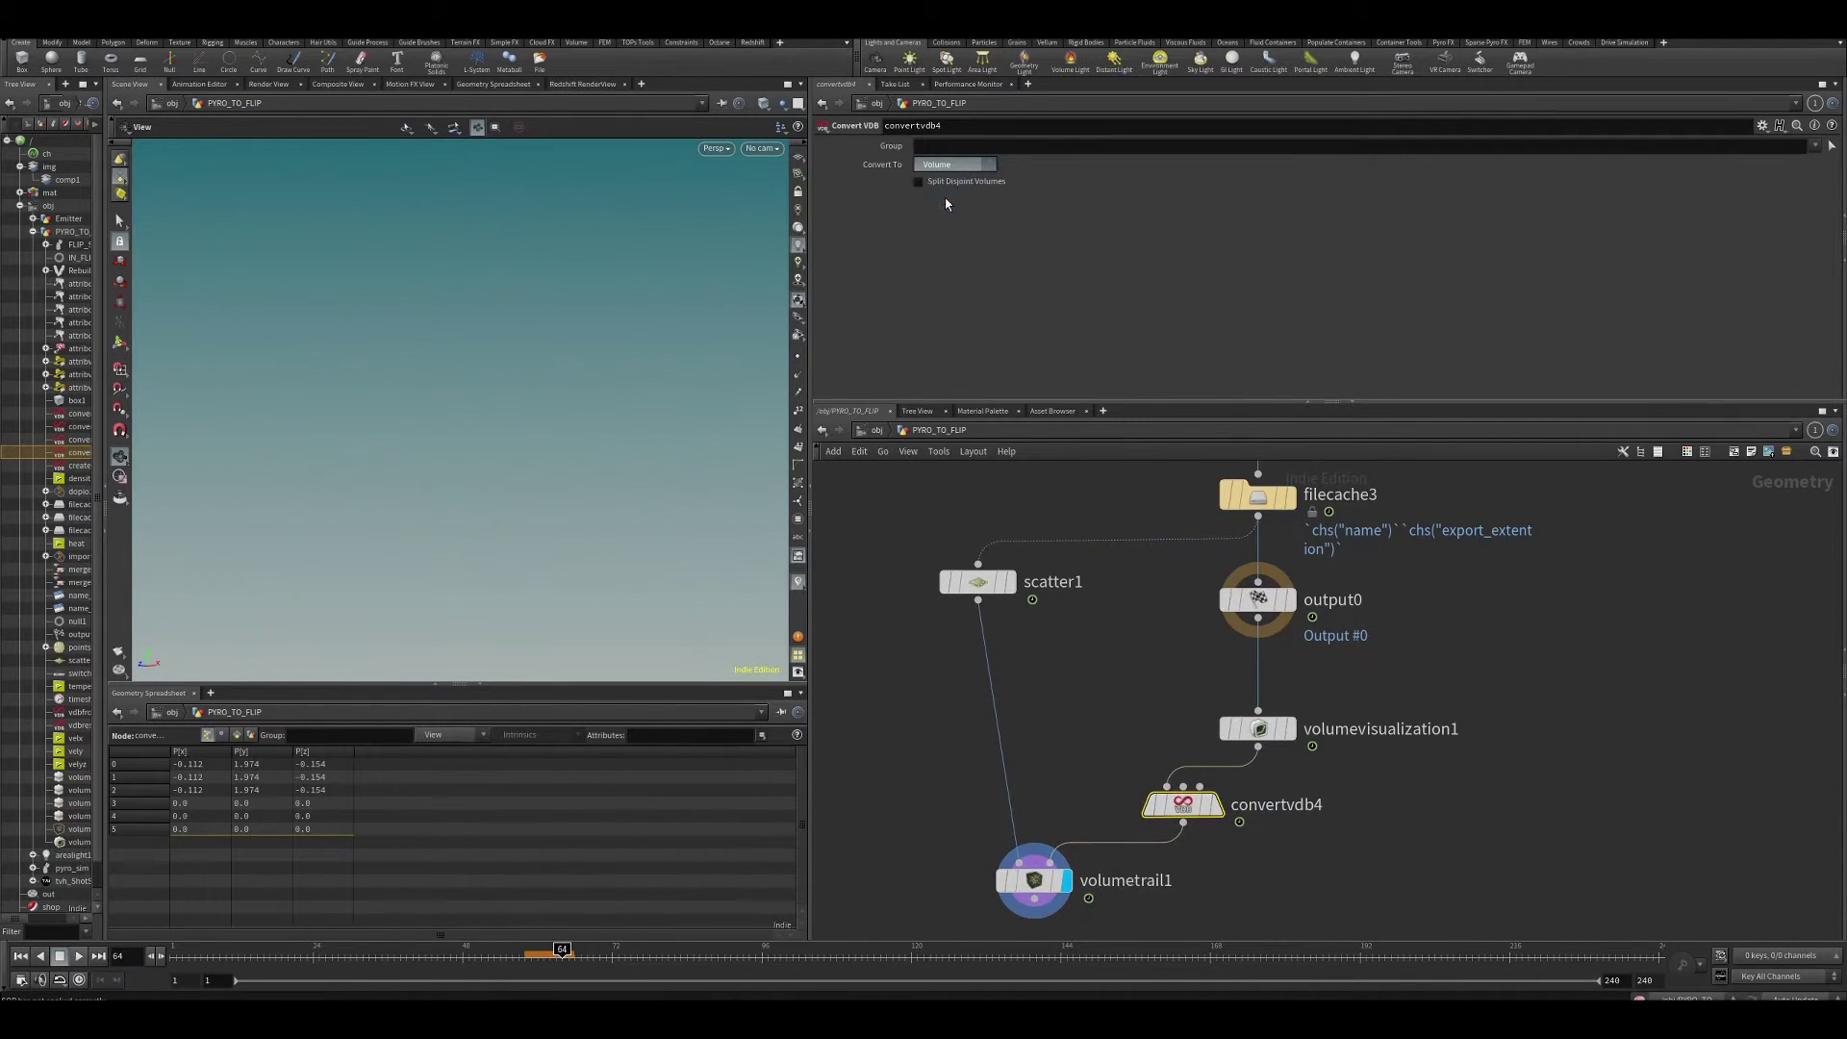
- Set volumetrail1's velocity volumes to vel
click(1034, 878)
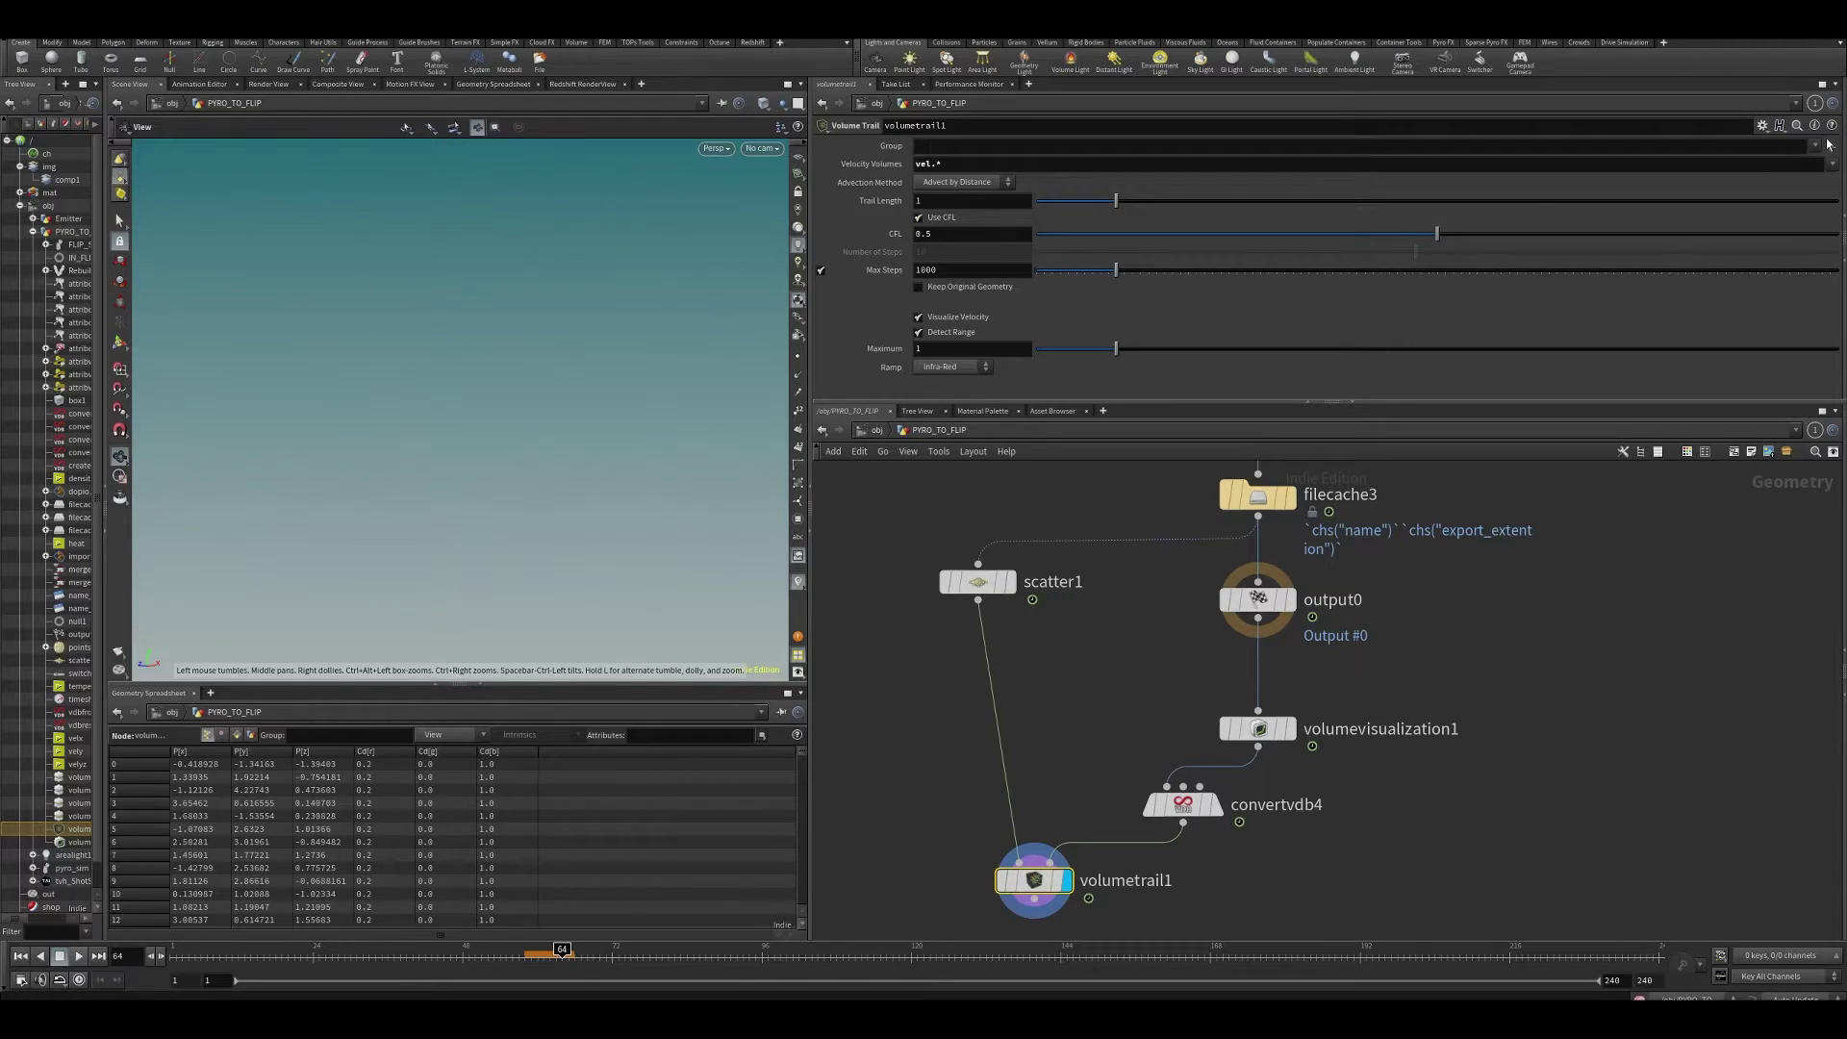
click(1831, 165)
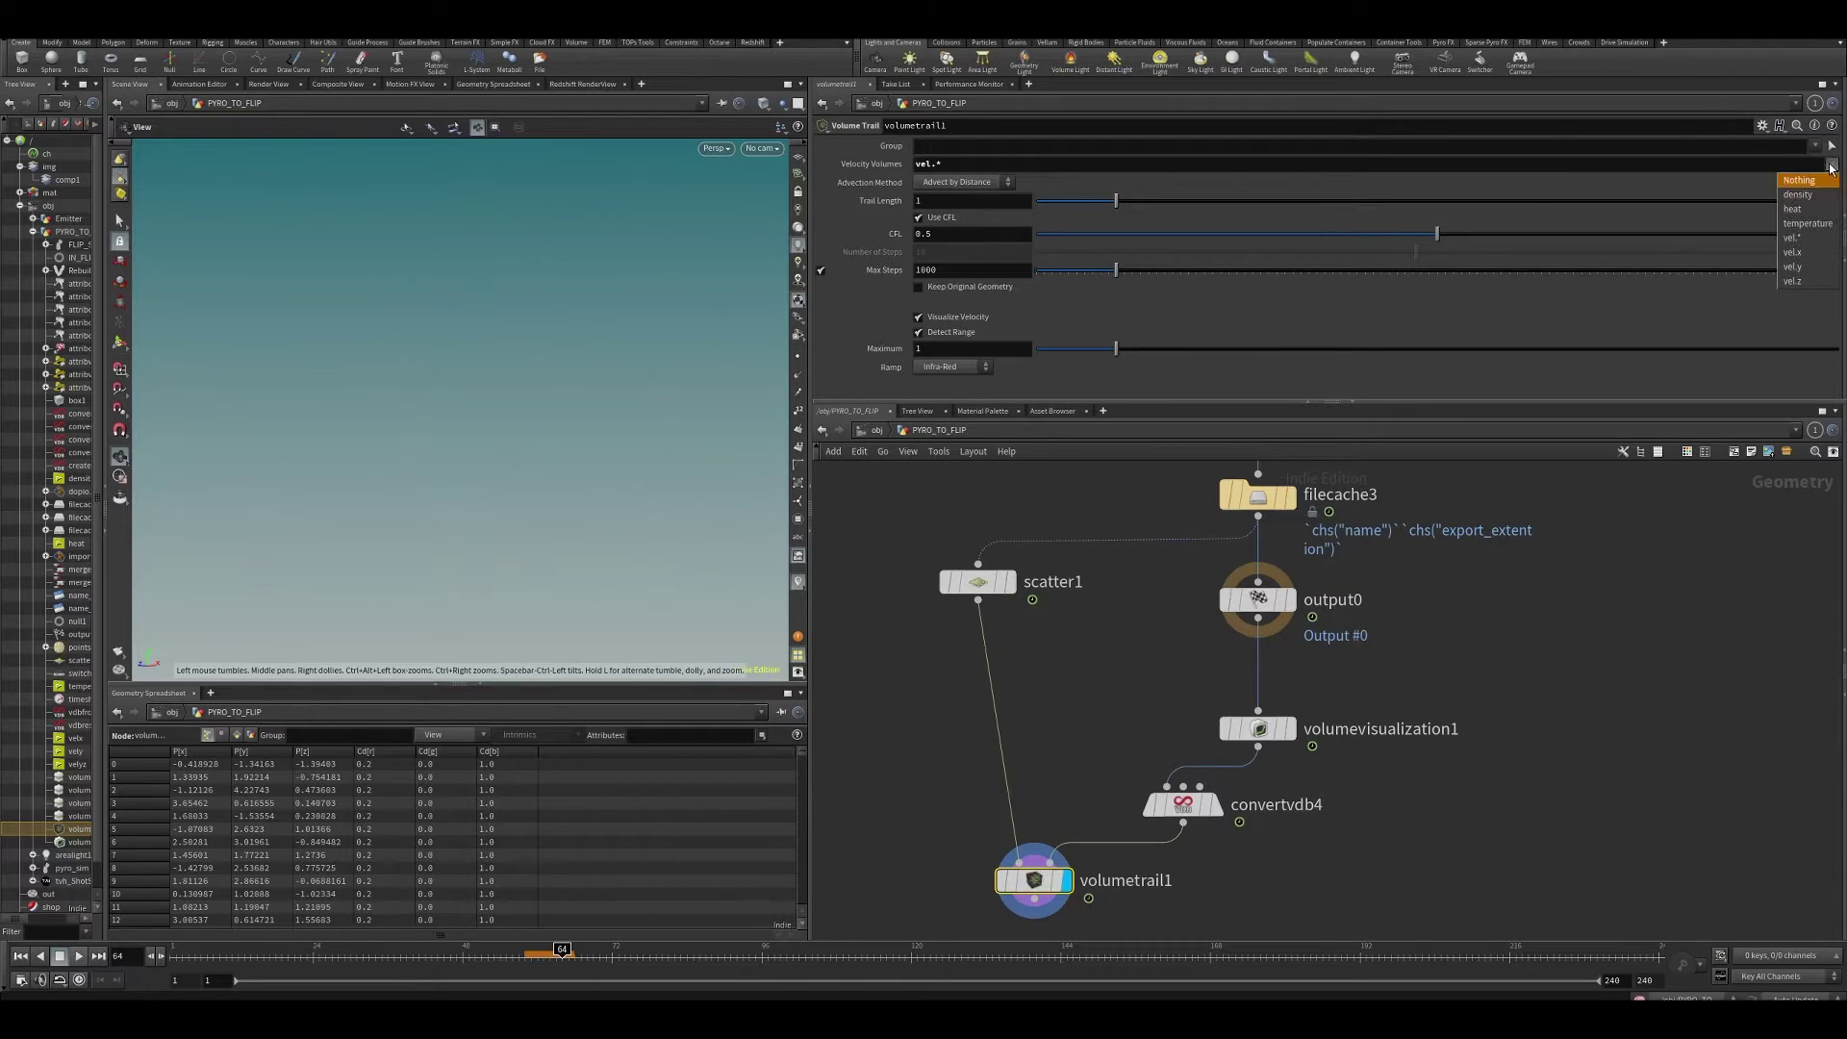
click(1795, 253)
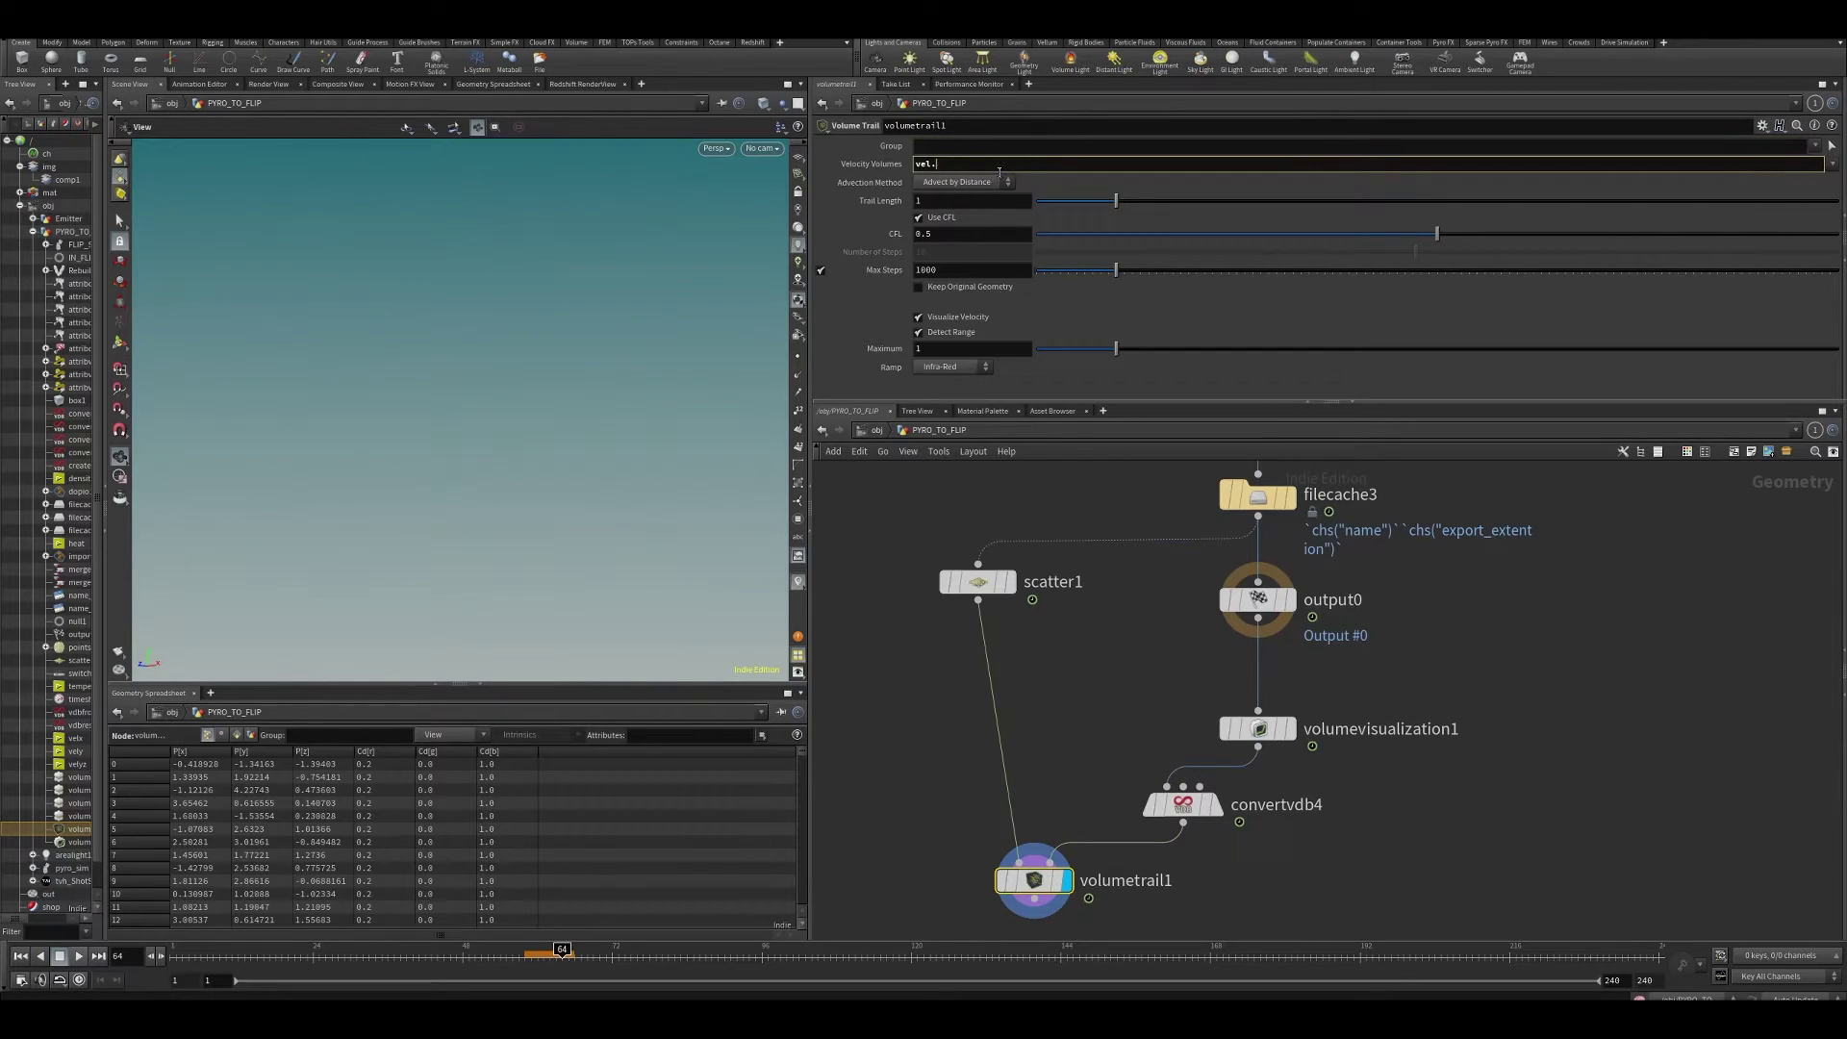
key(BackSpace)
key(Return)
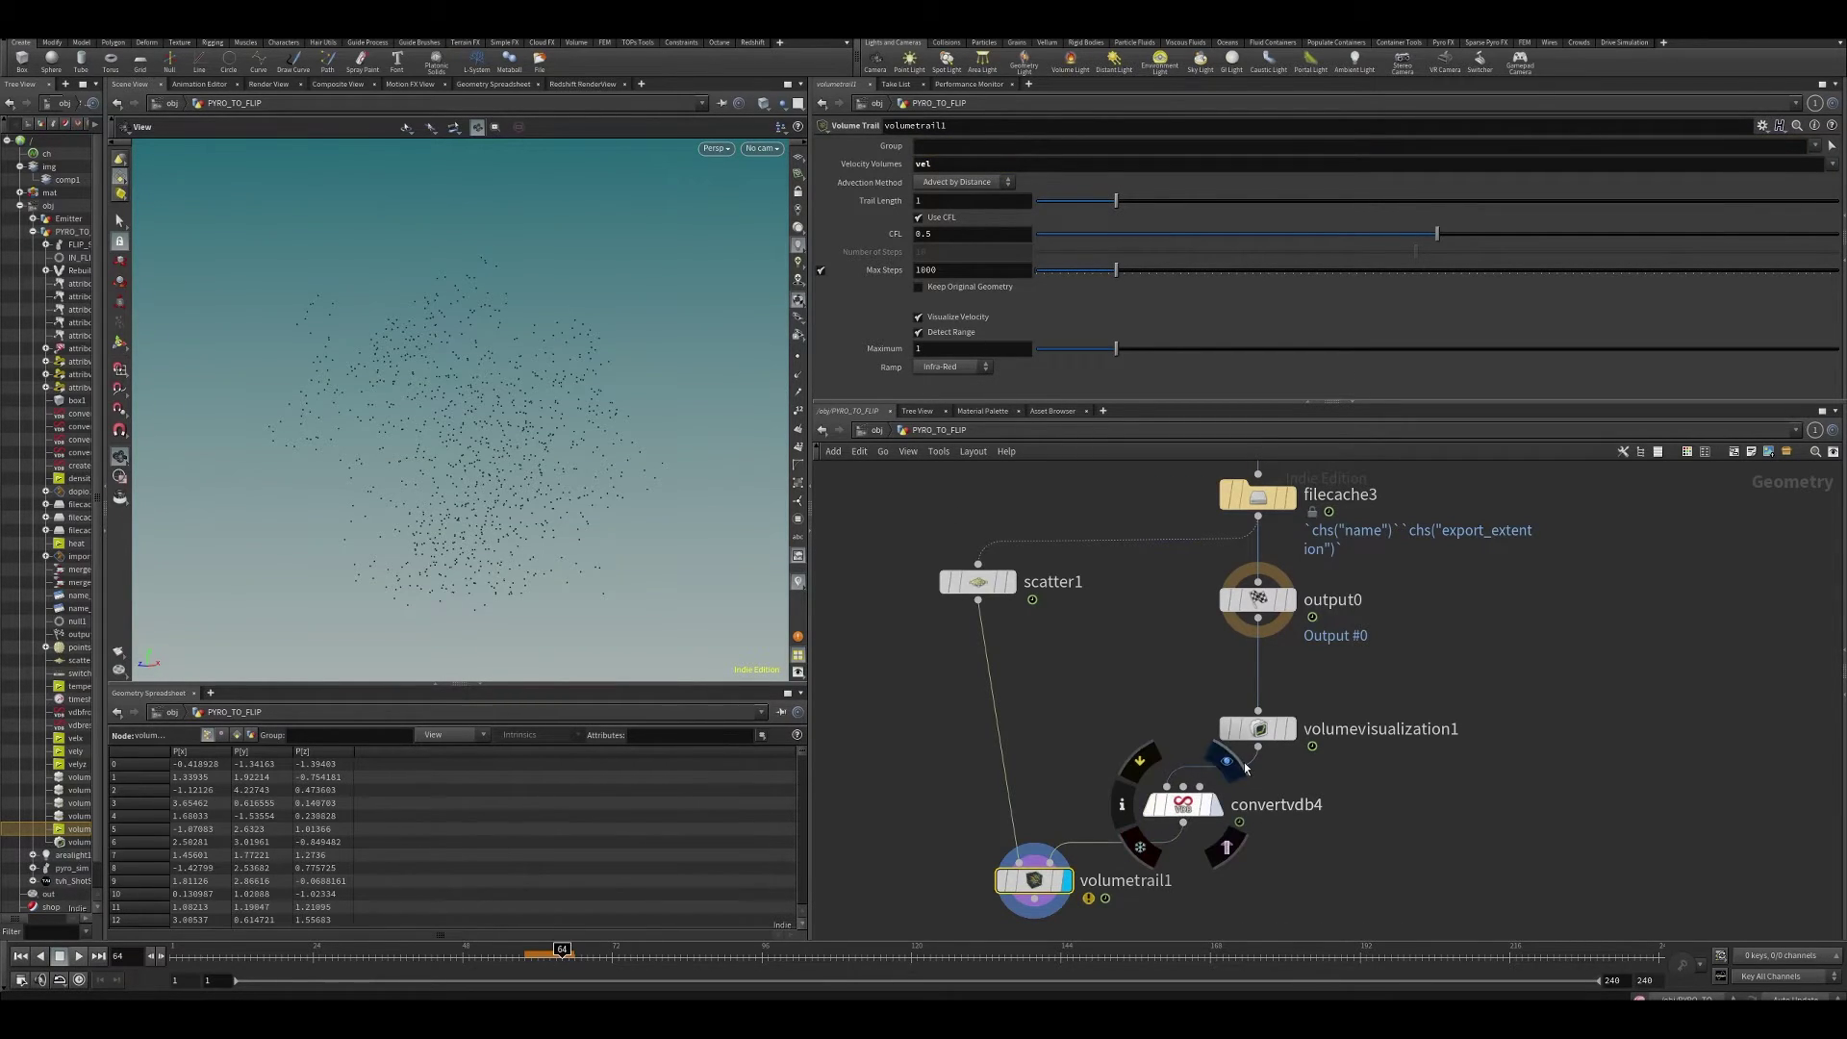
- Display convertvdb4 and check the volumes listed in its node information
click(1214, 804)
click(1193, 811)
middle_click(1193, 811)
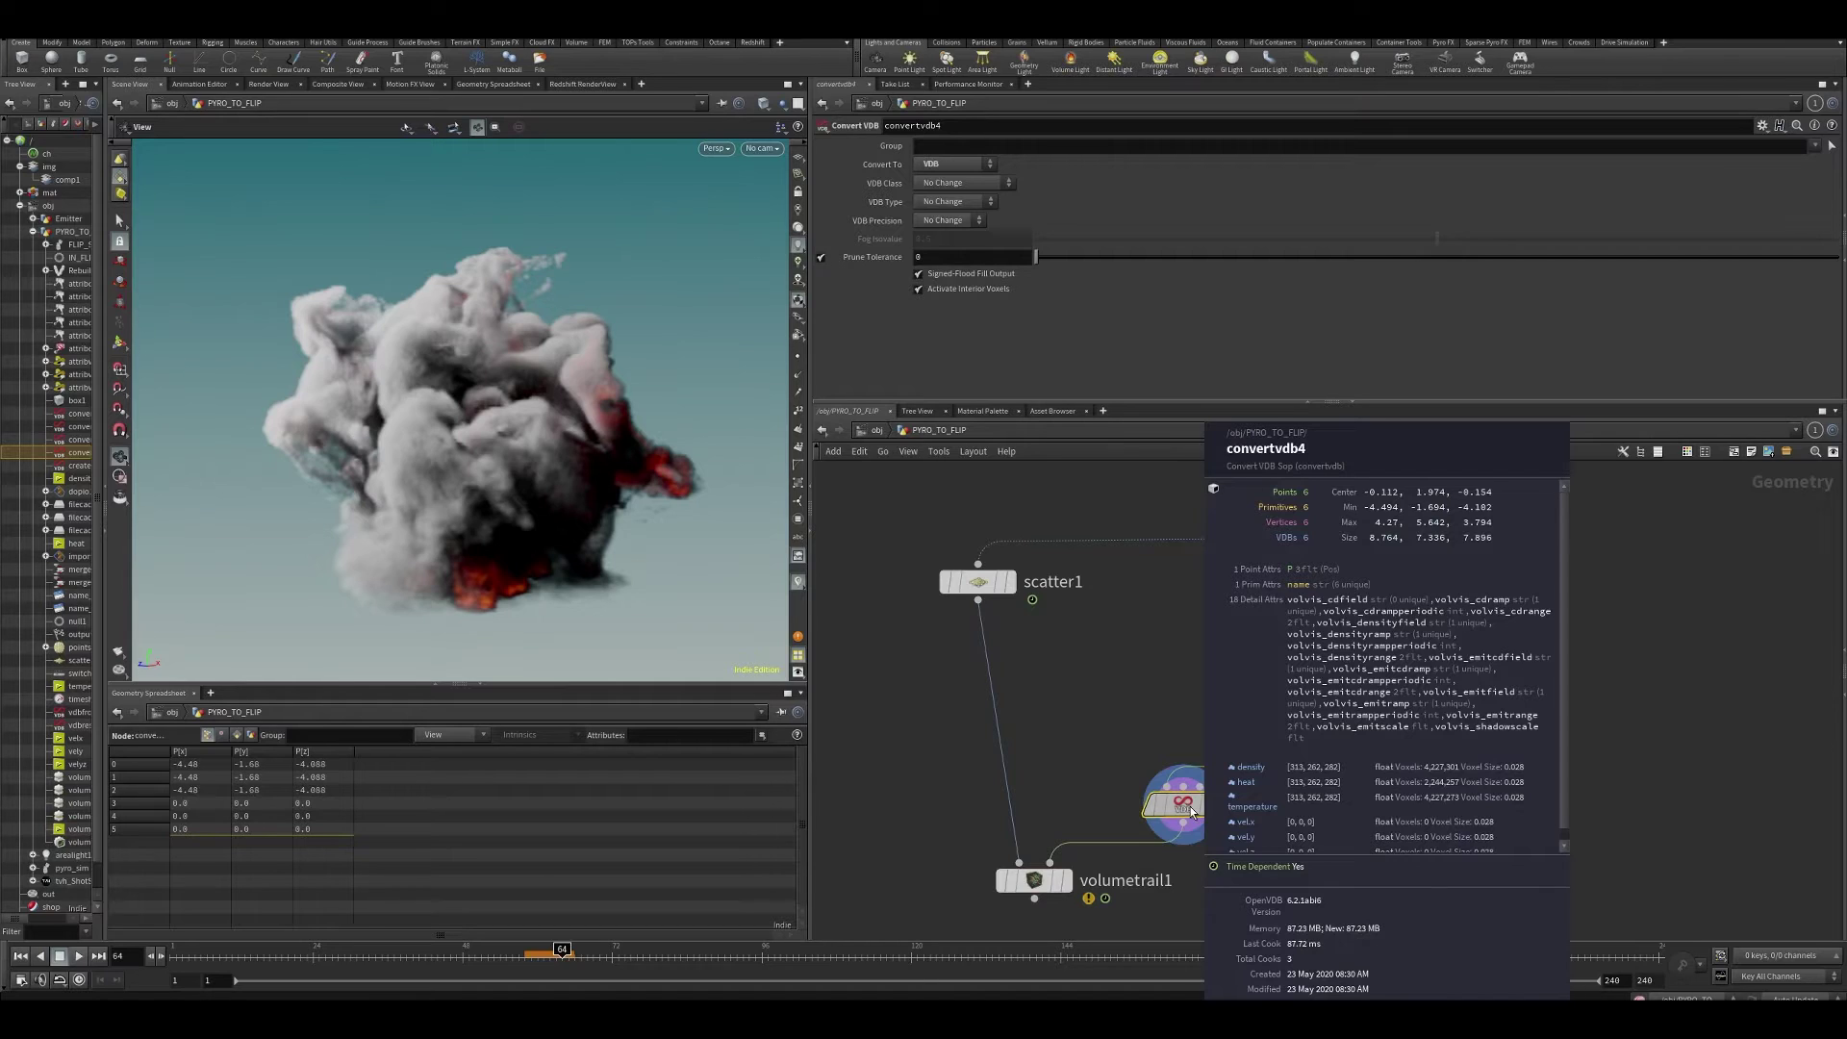
- Delete scatter1, volumetrail1 and convertvdb4 from the end of the network
scroll(984, 706, down, 3)
drag(899, 600, 1047, 864)
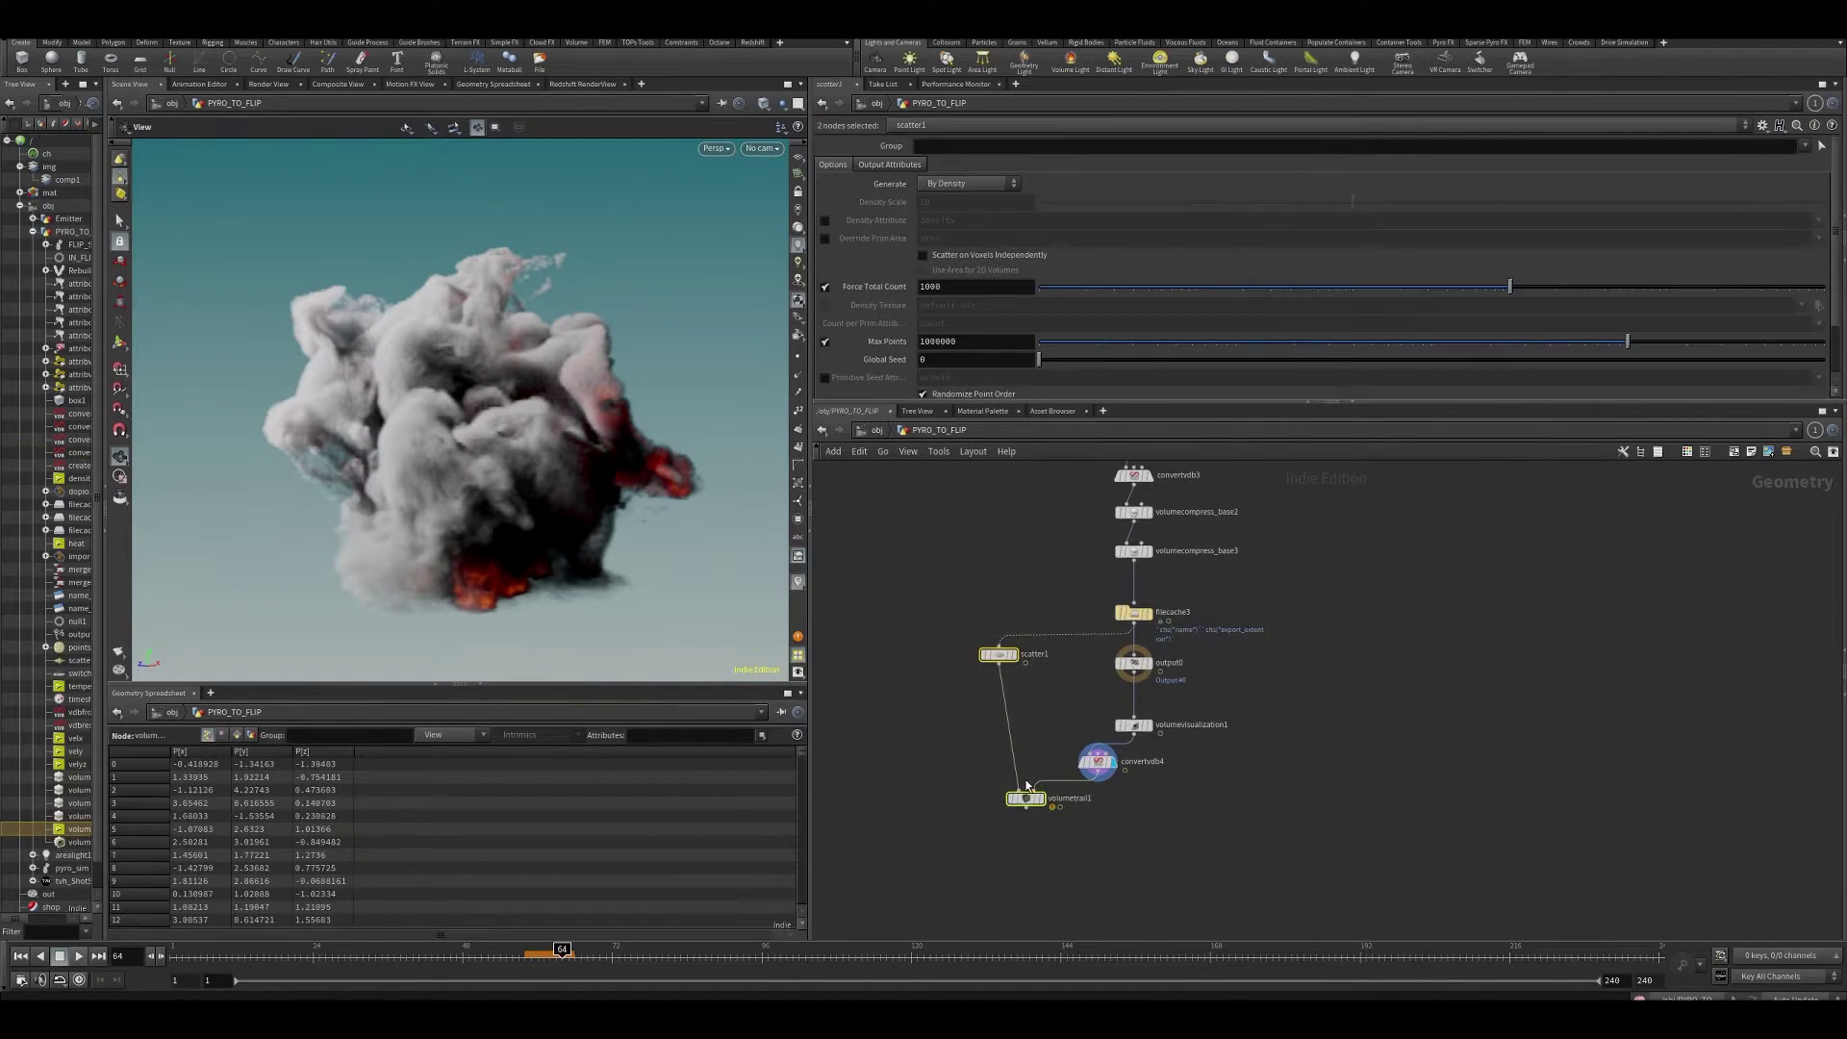
key(Delete)
drag(989, 733, 1106, 823)
key(Delete)
- Try feeding create_vel from switch1 instead of attribdelete1
middle_drag(1209, 680, 1131, 885)
middle_drag(1282, 655, 1159, 733)
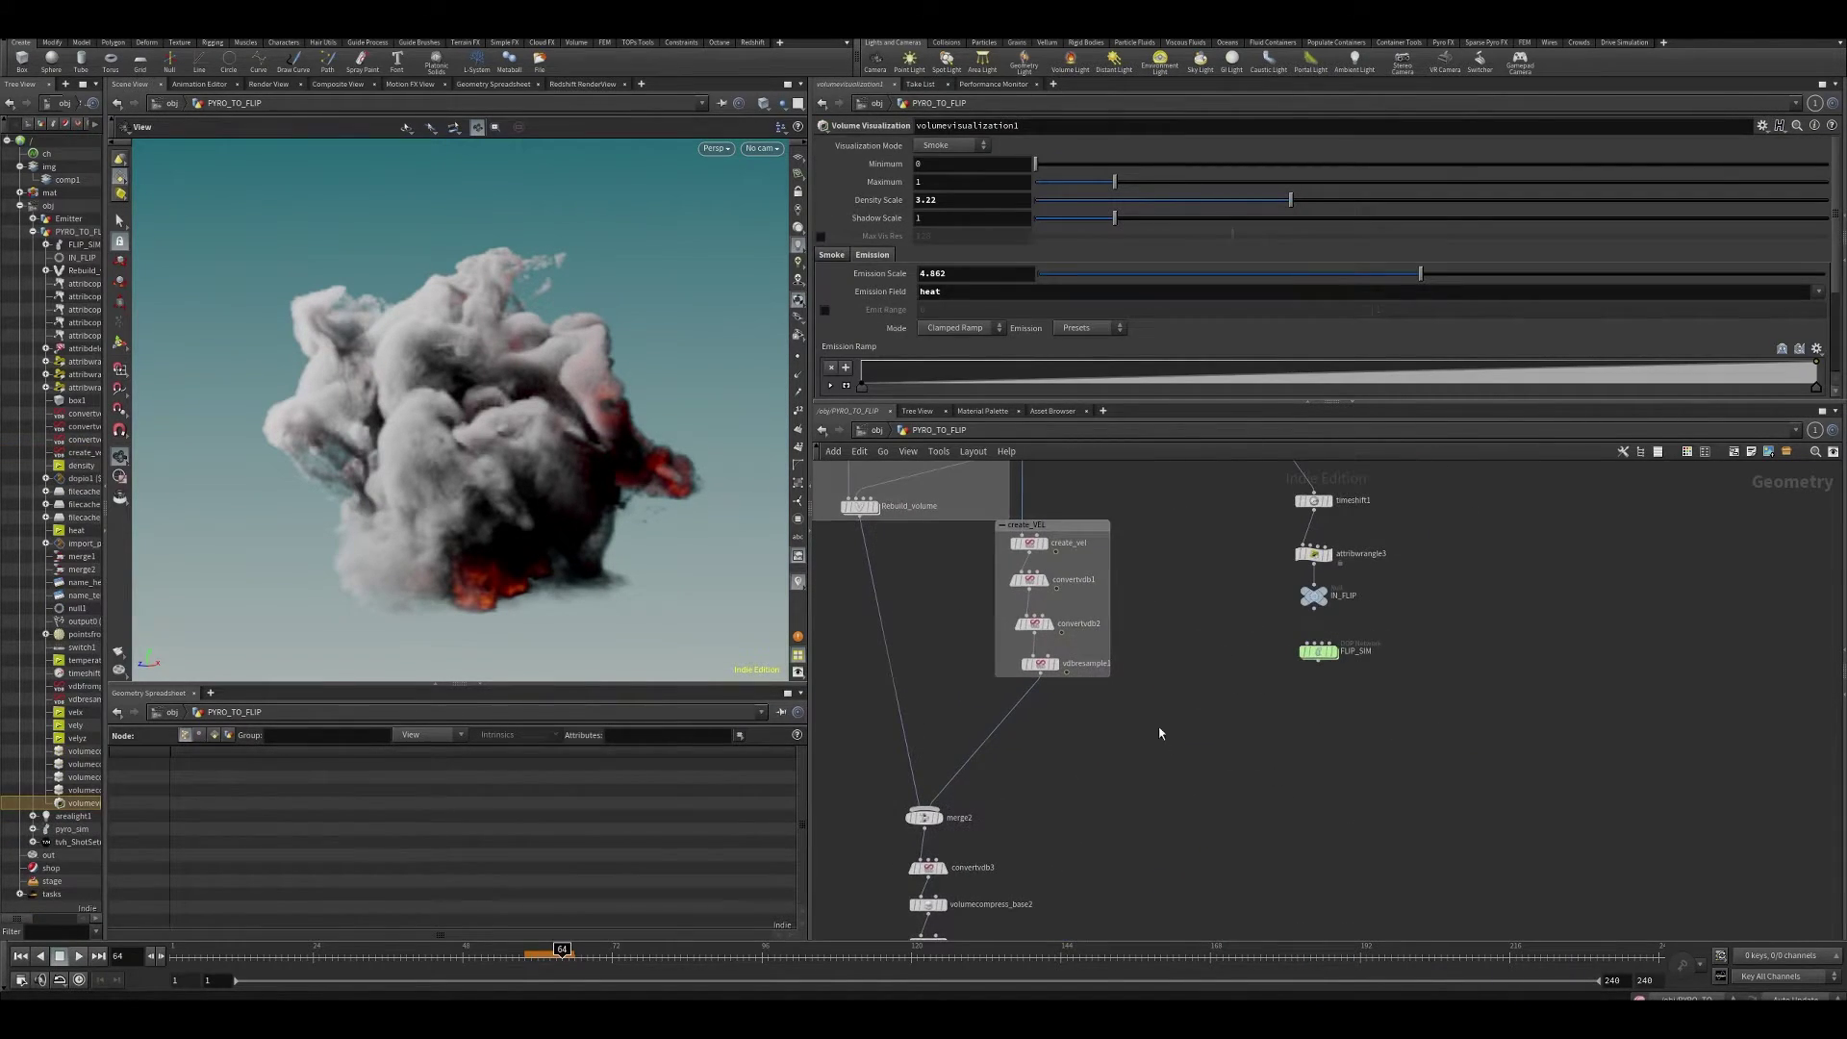
middle_drag(1149, 644, 1142, 862)
middle_drag(1129, 770, 1167, 693)
scroll(1045, 633, up, 3)
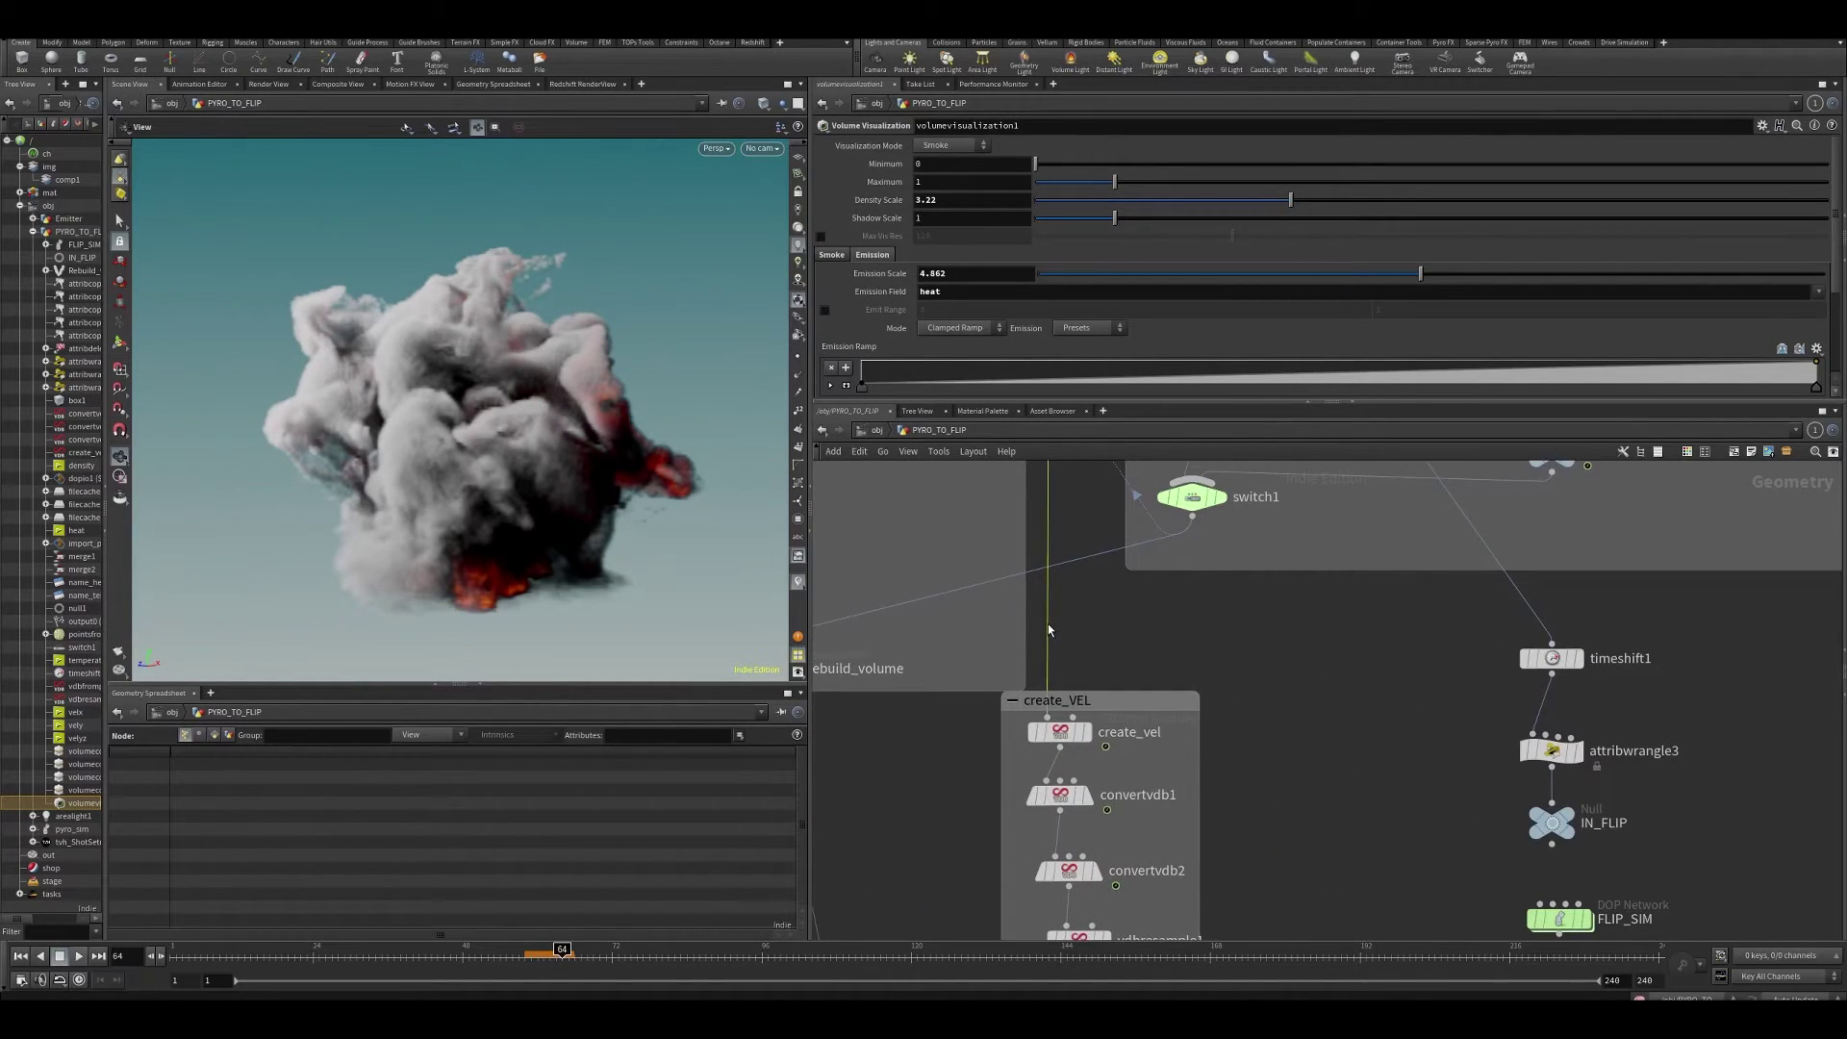
drag(1048, 627, 1192, 515)
middle_drag(1235, 699, 1270, 544)
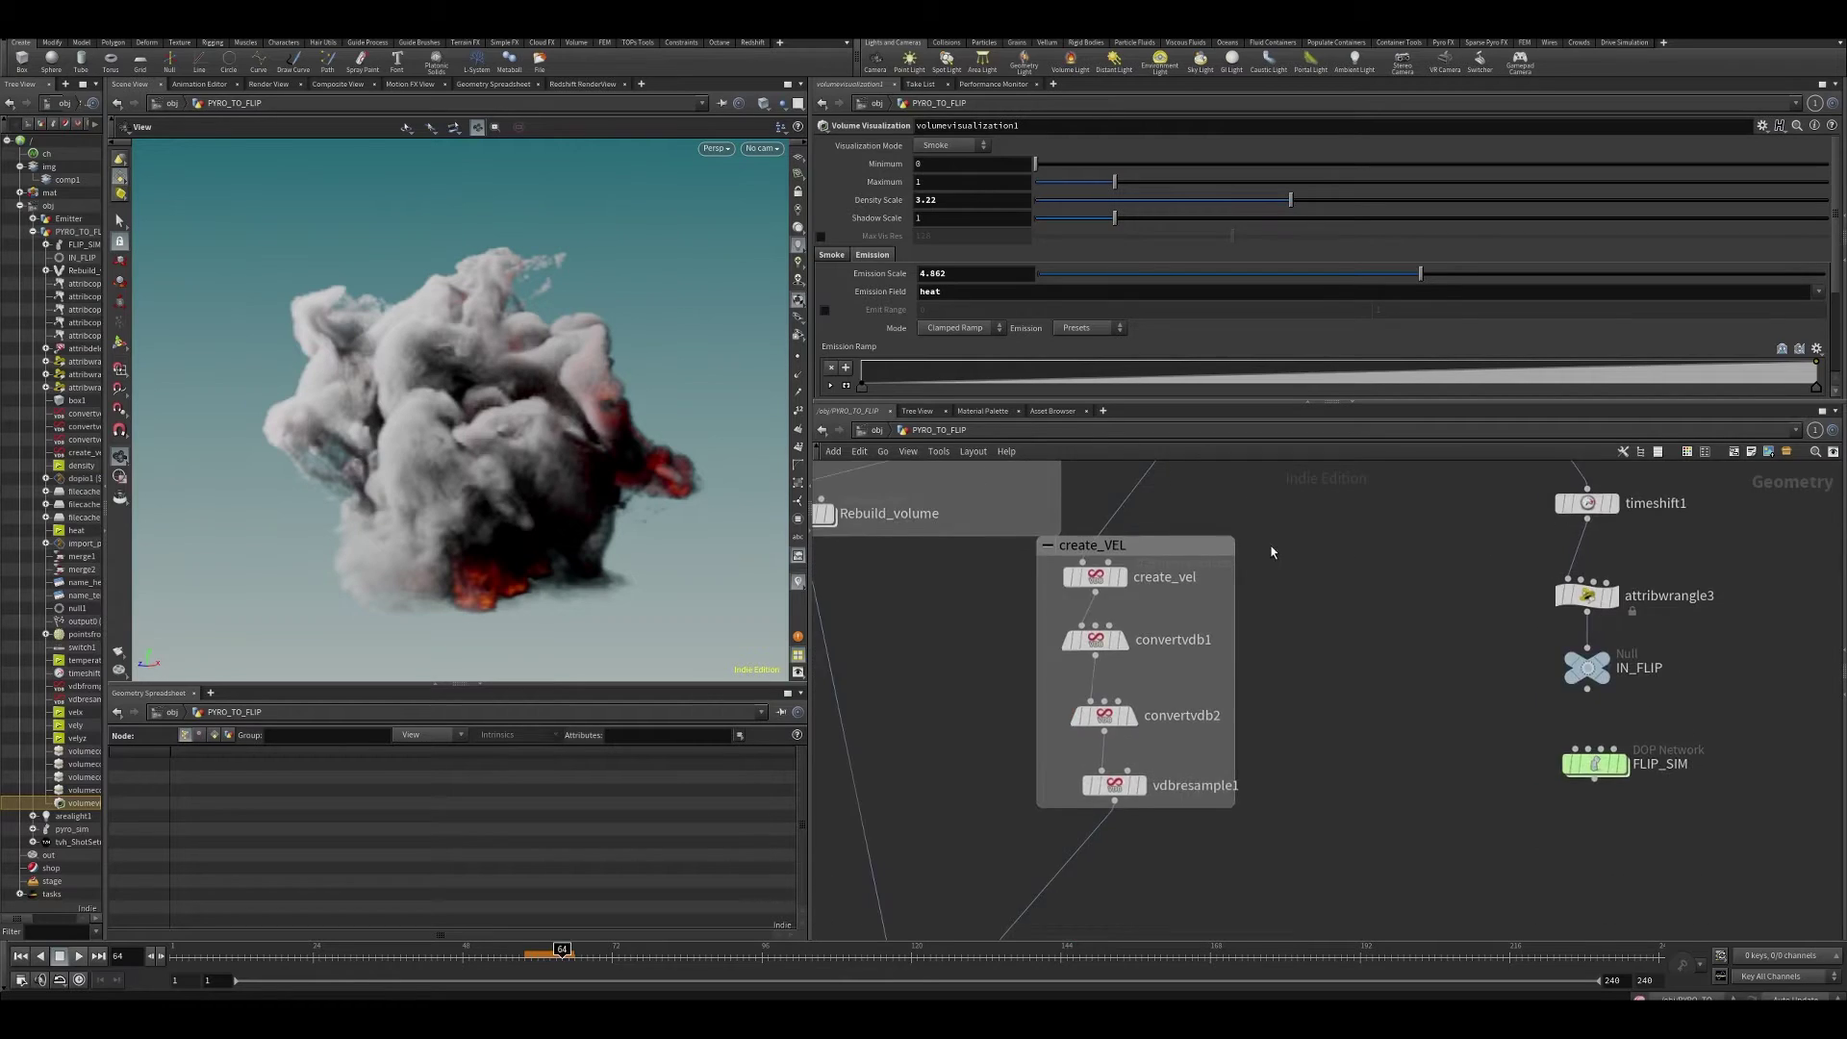
- Bypass filecache3, interrupt the cook and set the update mode to Manual
scroll(1262, 549, down, 3)
middle_drag(1126, 859, 1203, 574)
mouse_move(1169, 750)
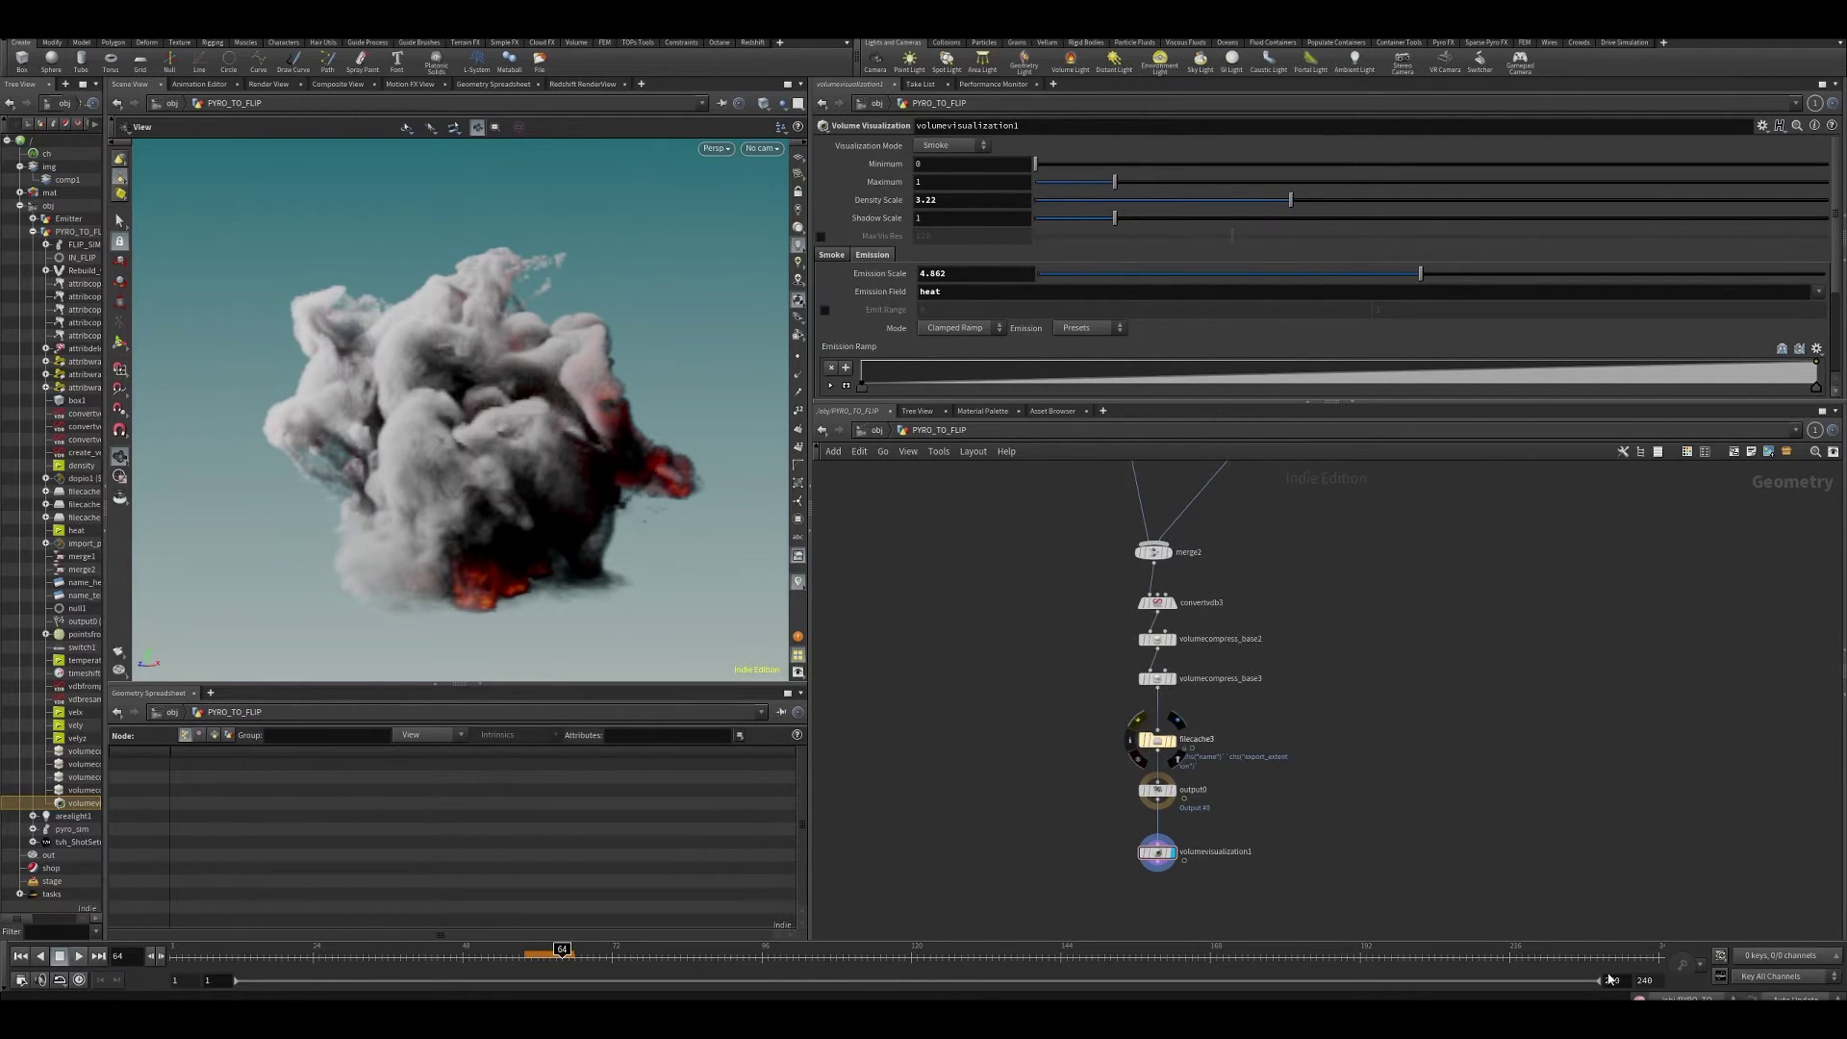
key(Escape)
click(1792, 997)
click(1786, 992)
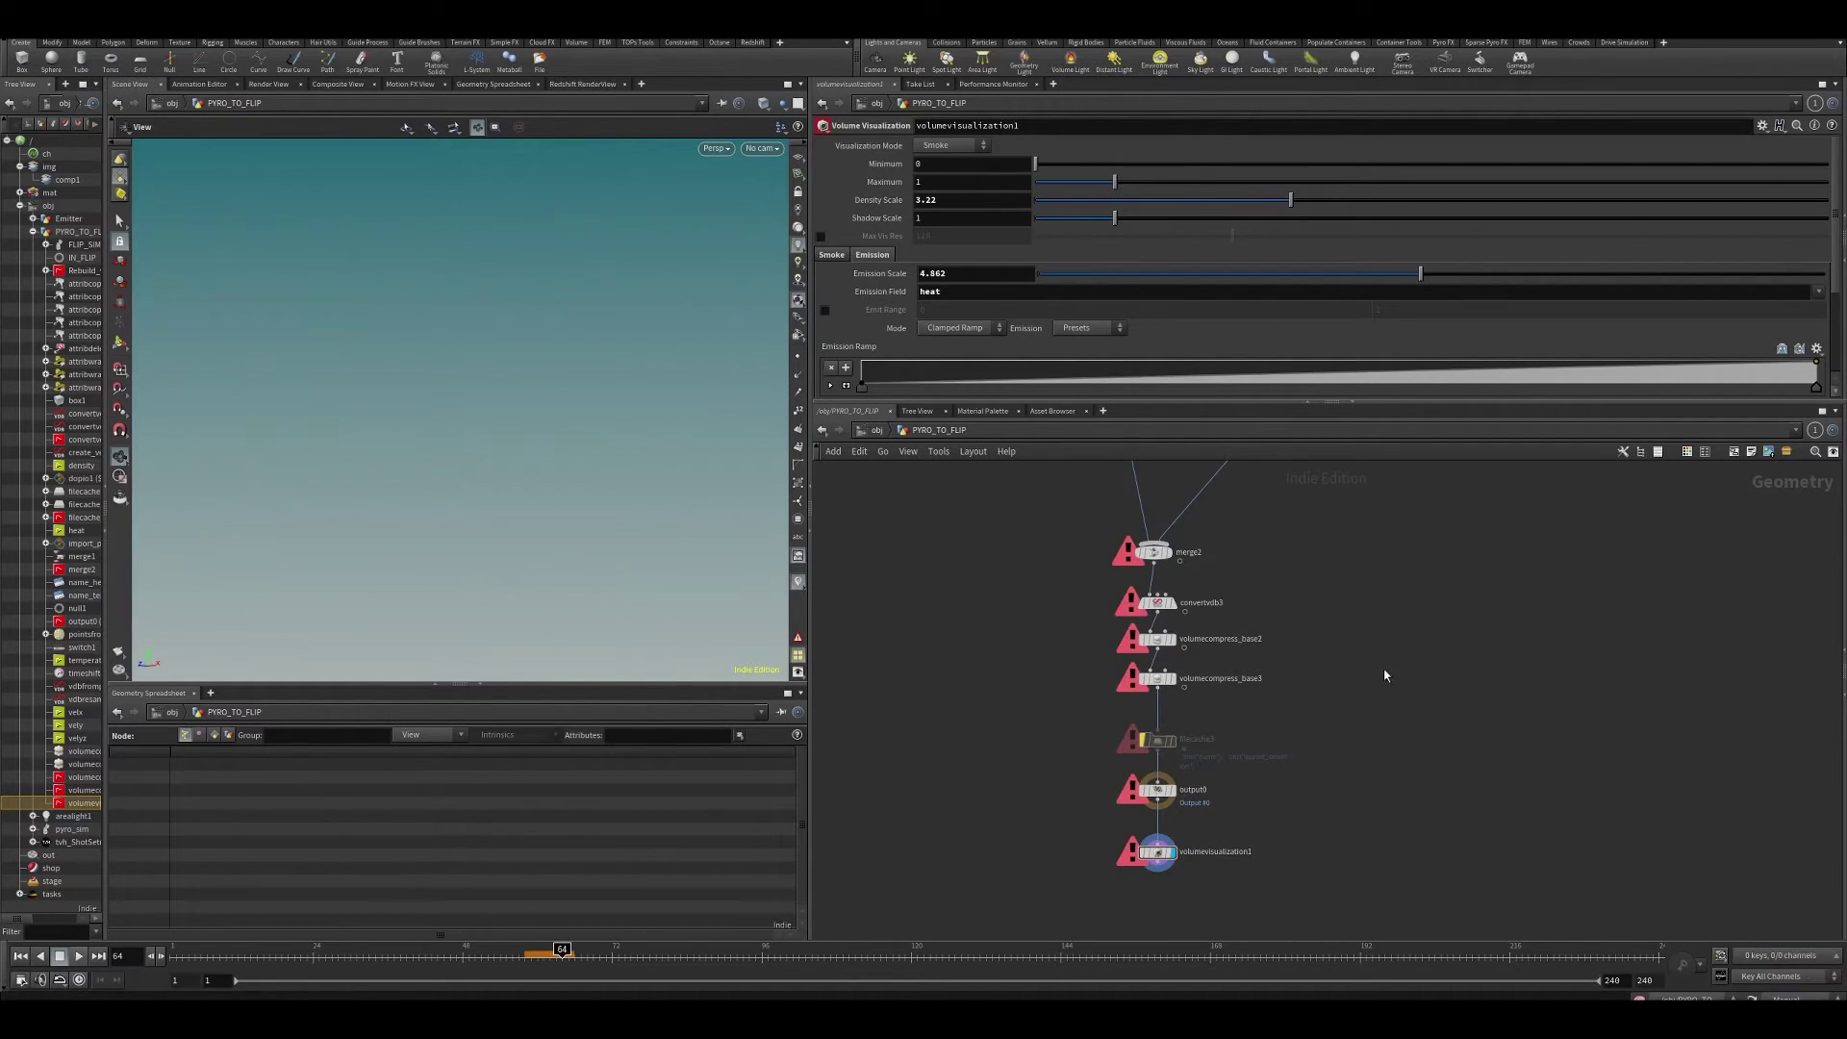
- Undo the latest network edits back through the deletion of scatter1, convertvdb4 and volumetrail1
middle_drag(1371, 620, 1330, 866)
middle_drag(1334, 648, 1259, 915)
middle_drag(1206, 692, 1250, 695)
middle_drag(1192, 609, 1300, 318)
key(ctrl+z)
middle_drag(1078, 819, 969, 601)
scroll(1068, 722, up, 3)
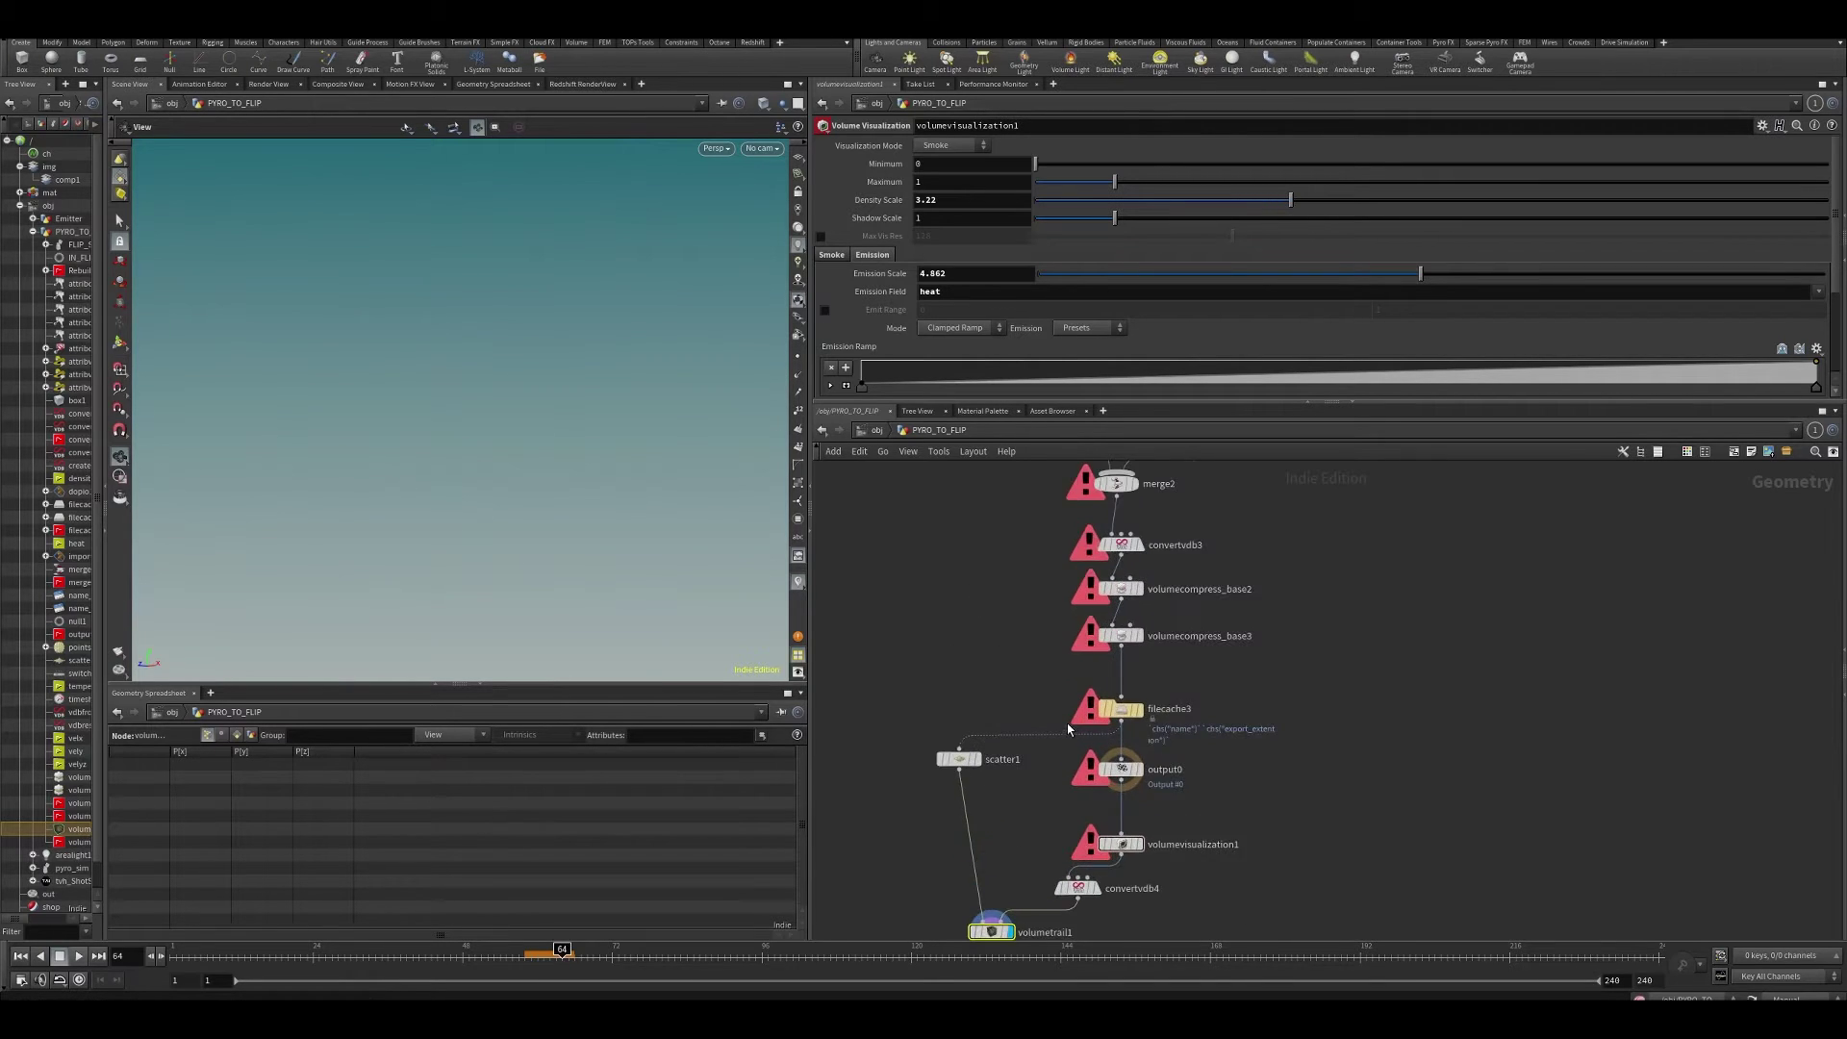
- Rewire create_vel's input to switch1's output
middle_drag(1232, 539, 1220, 940)
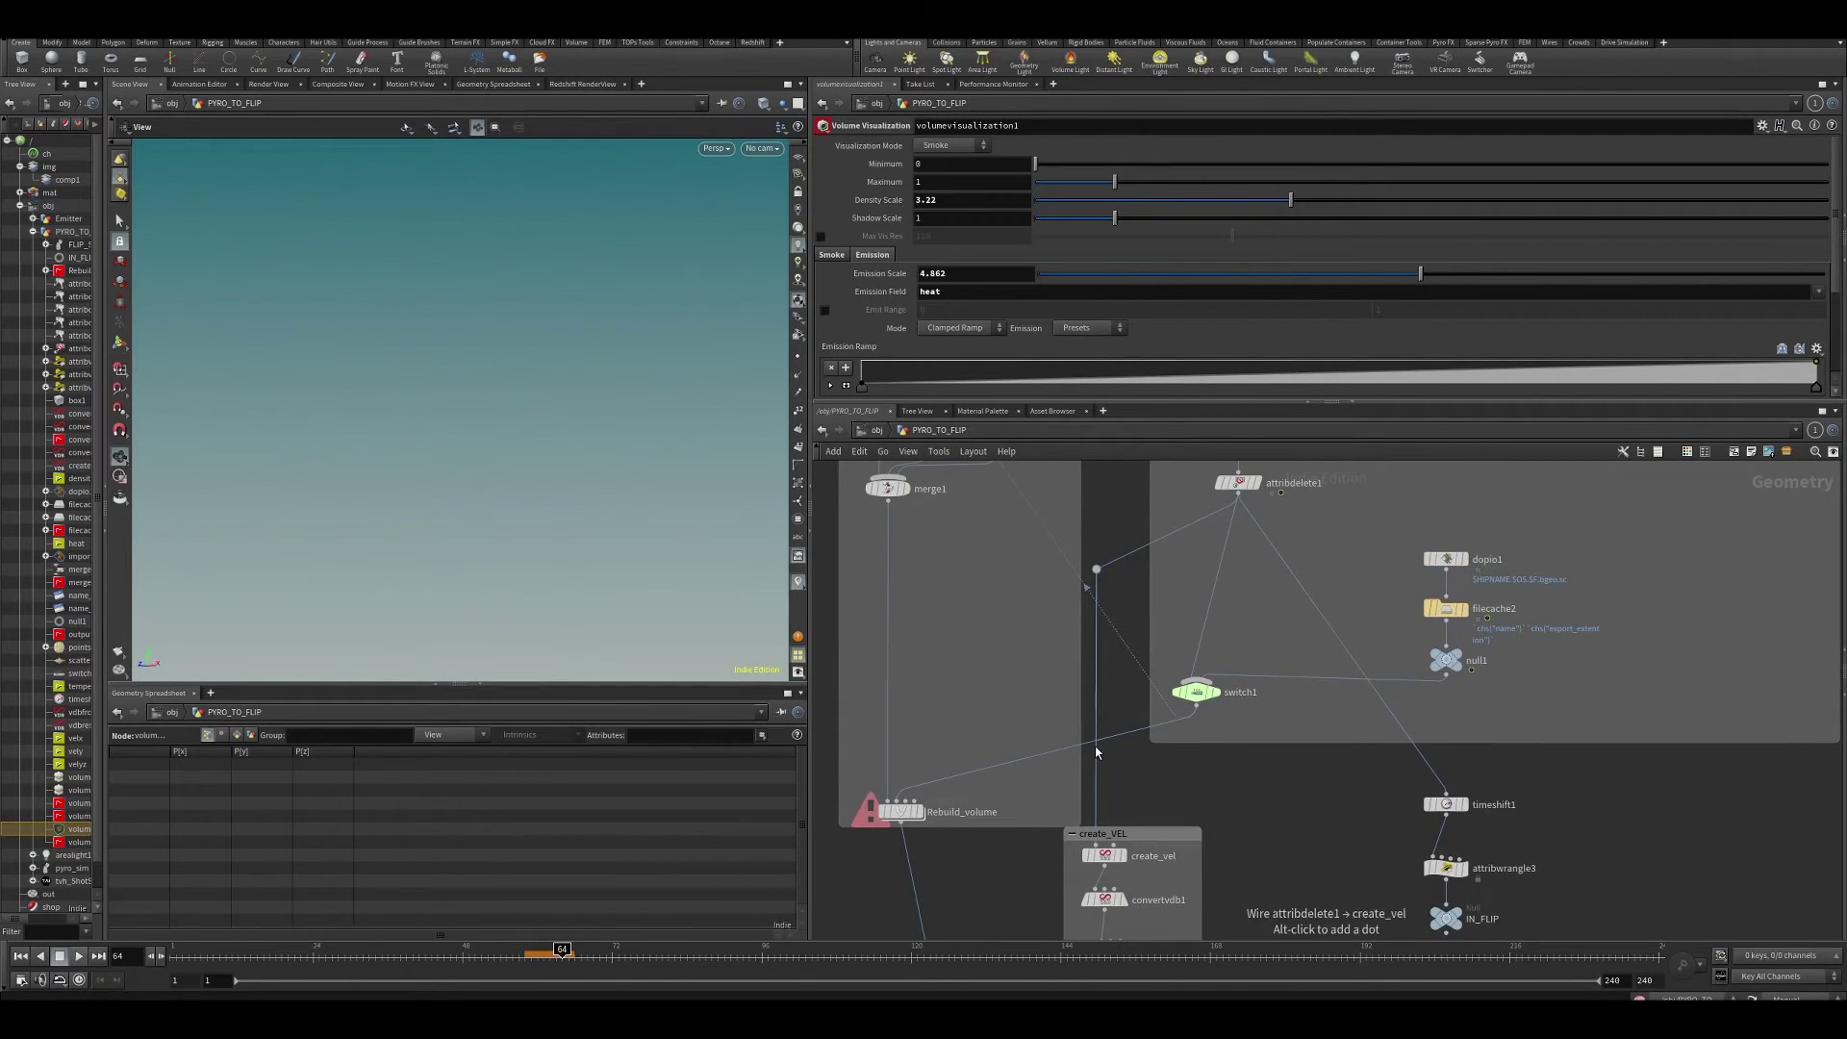
drag(1095, 754, 1216, 696)
middle_drag(1215, 741, 1348, 367)
- Bypass filecache3, recook the network with Auto Update, and set the update mode back to Manual
click(1794, 996)
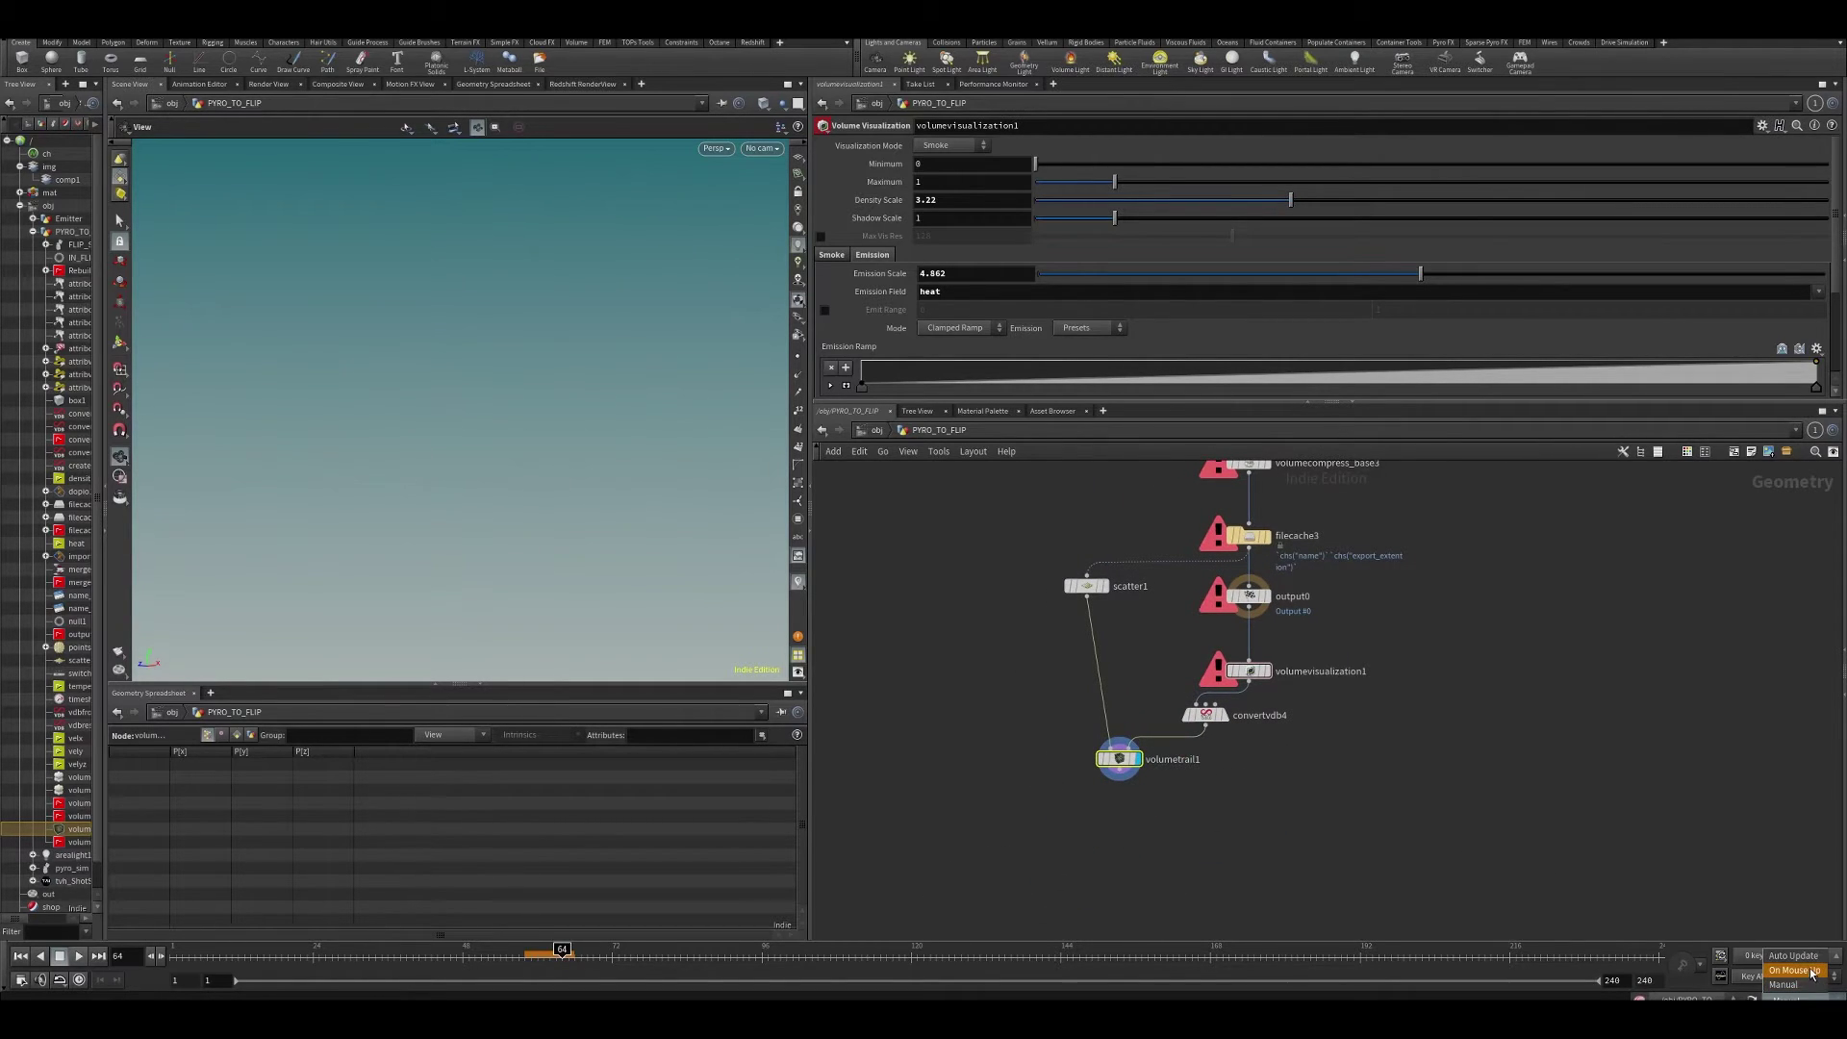
click(1791, 953)
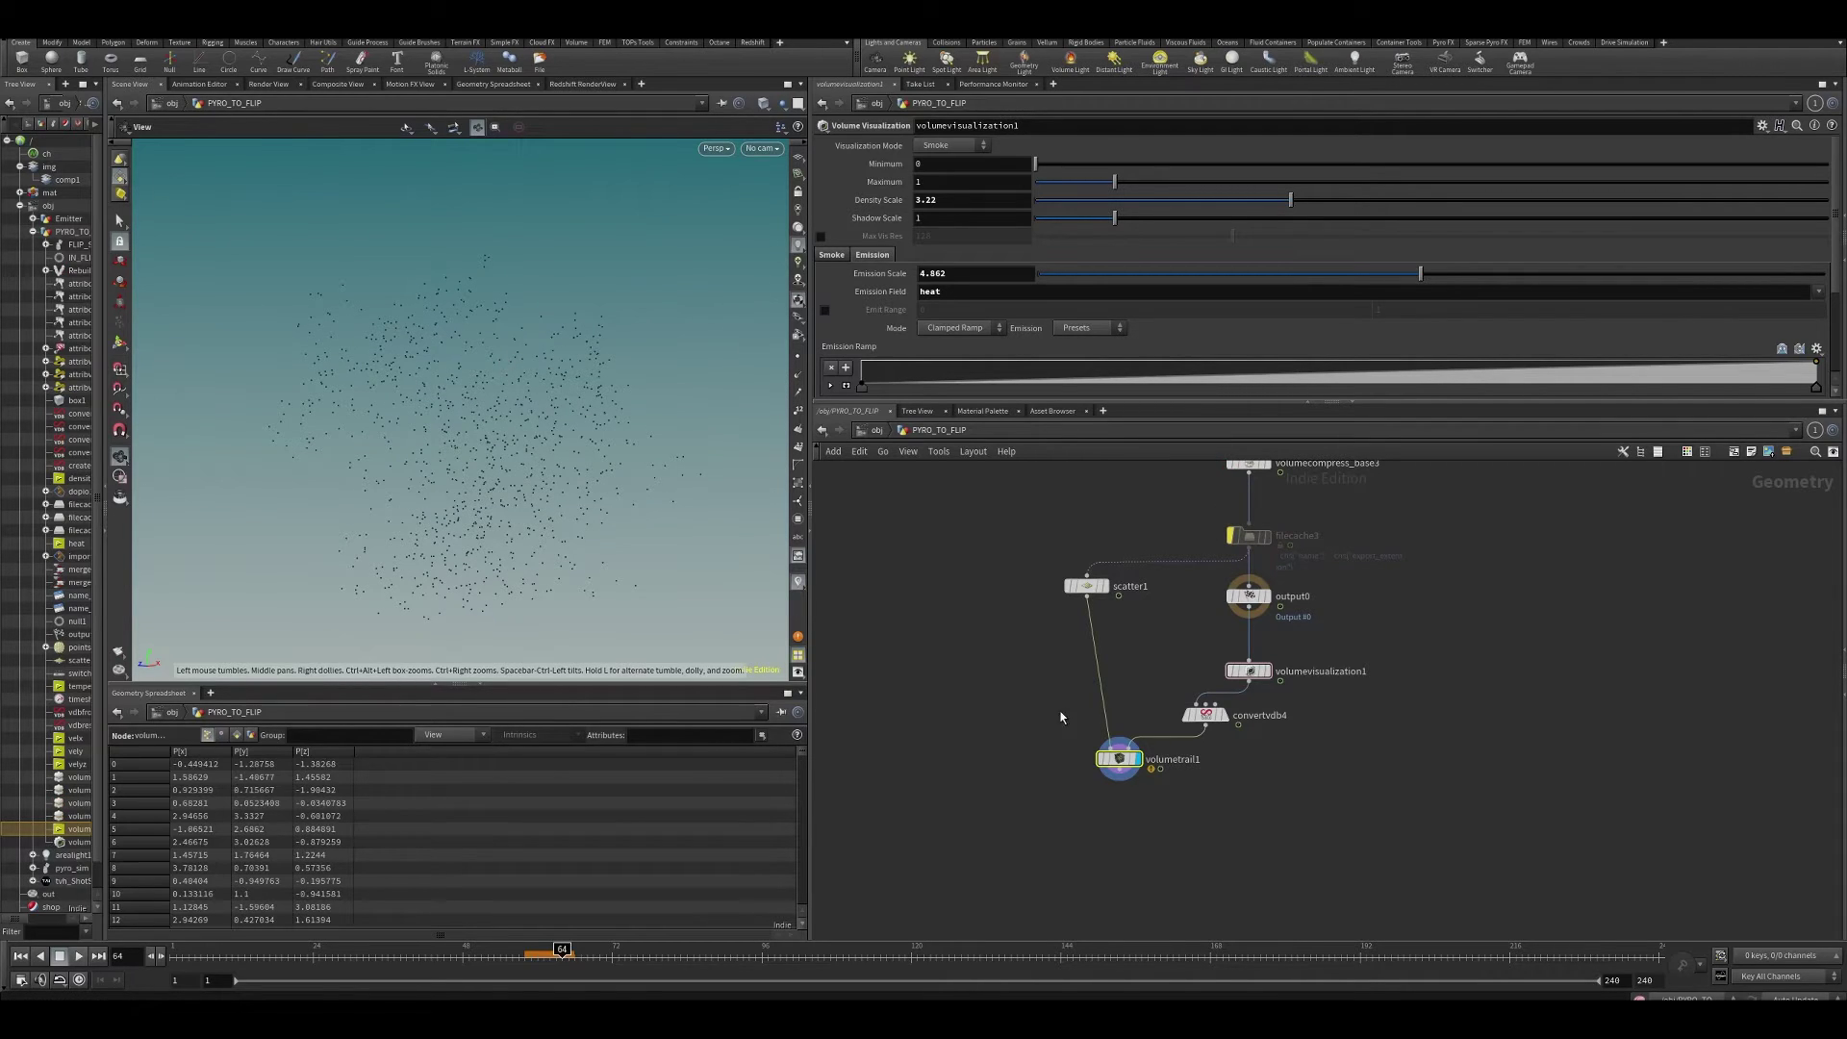
click(1792, 997)
click(1791, 991)
- Delete volumevisualization1 and convertvdb4 so that output0 feeds volumetrail1 directly
click(1206, 714)
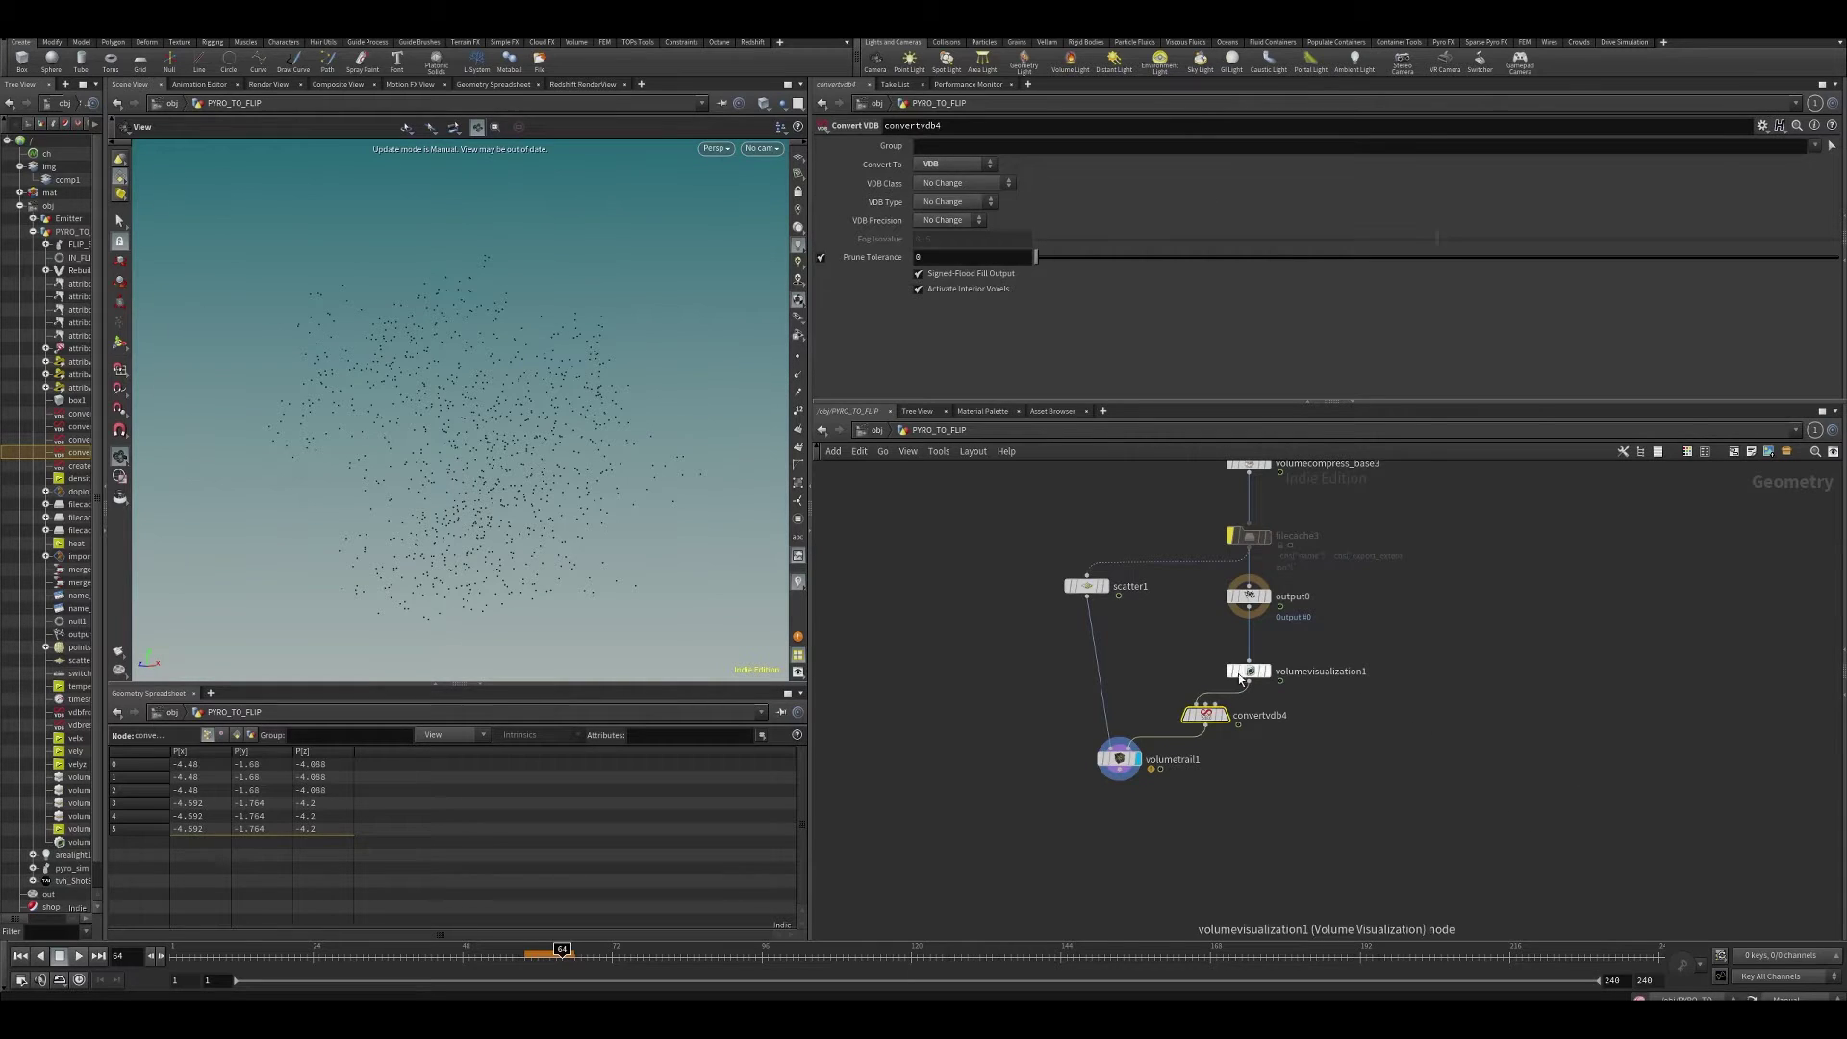
drag(1284, 654, 1121, 716)
key(Delete)
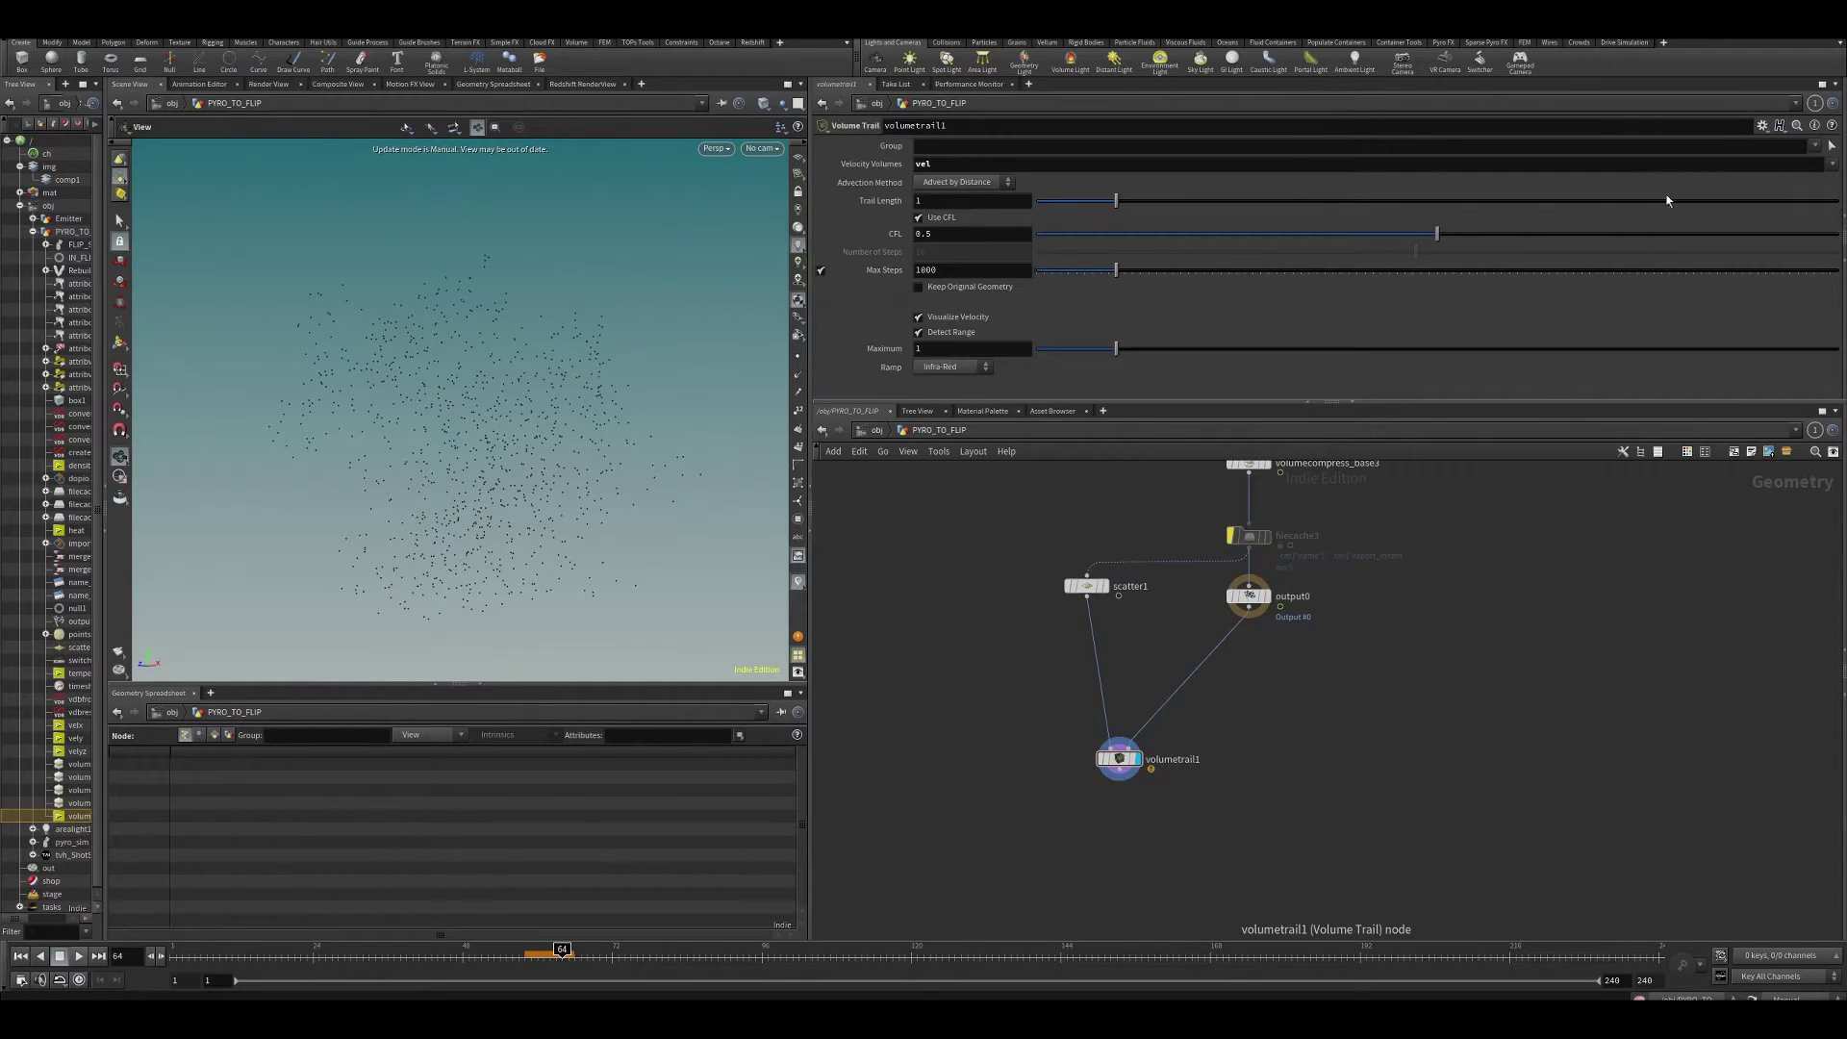
- Set volumetrail1's velocity volumes to vel.* and recook with Auto Update to inspect the velocity trails
click(972, 163)
text(.)
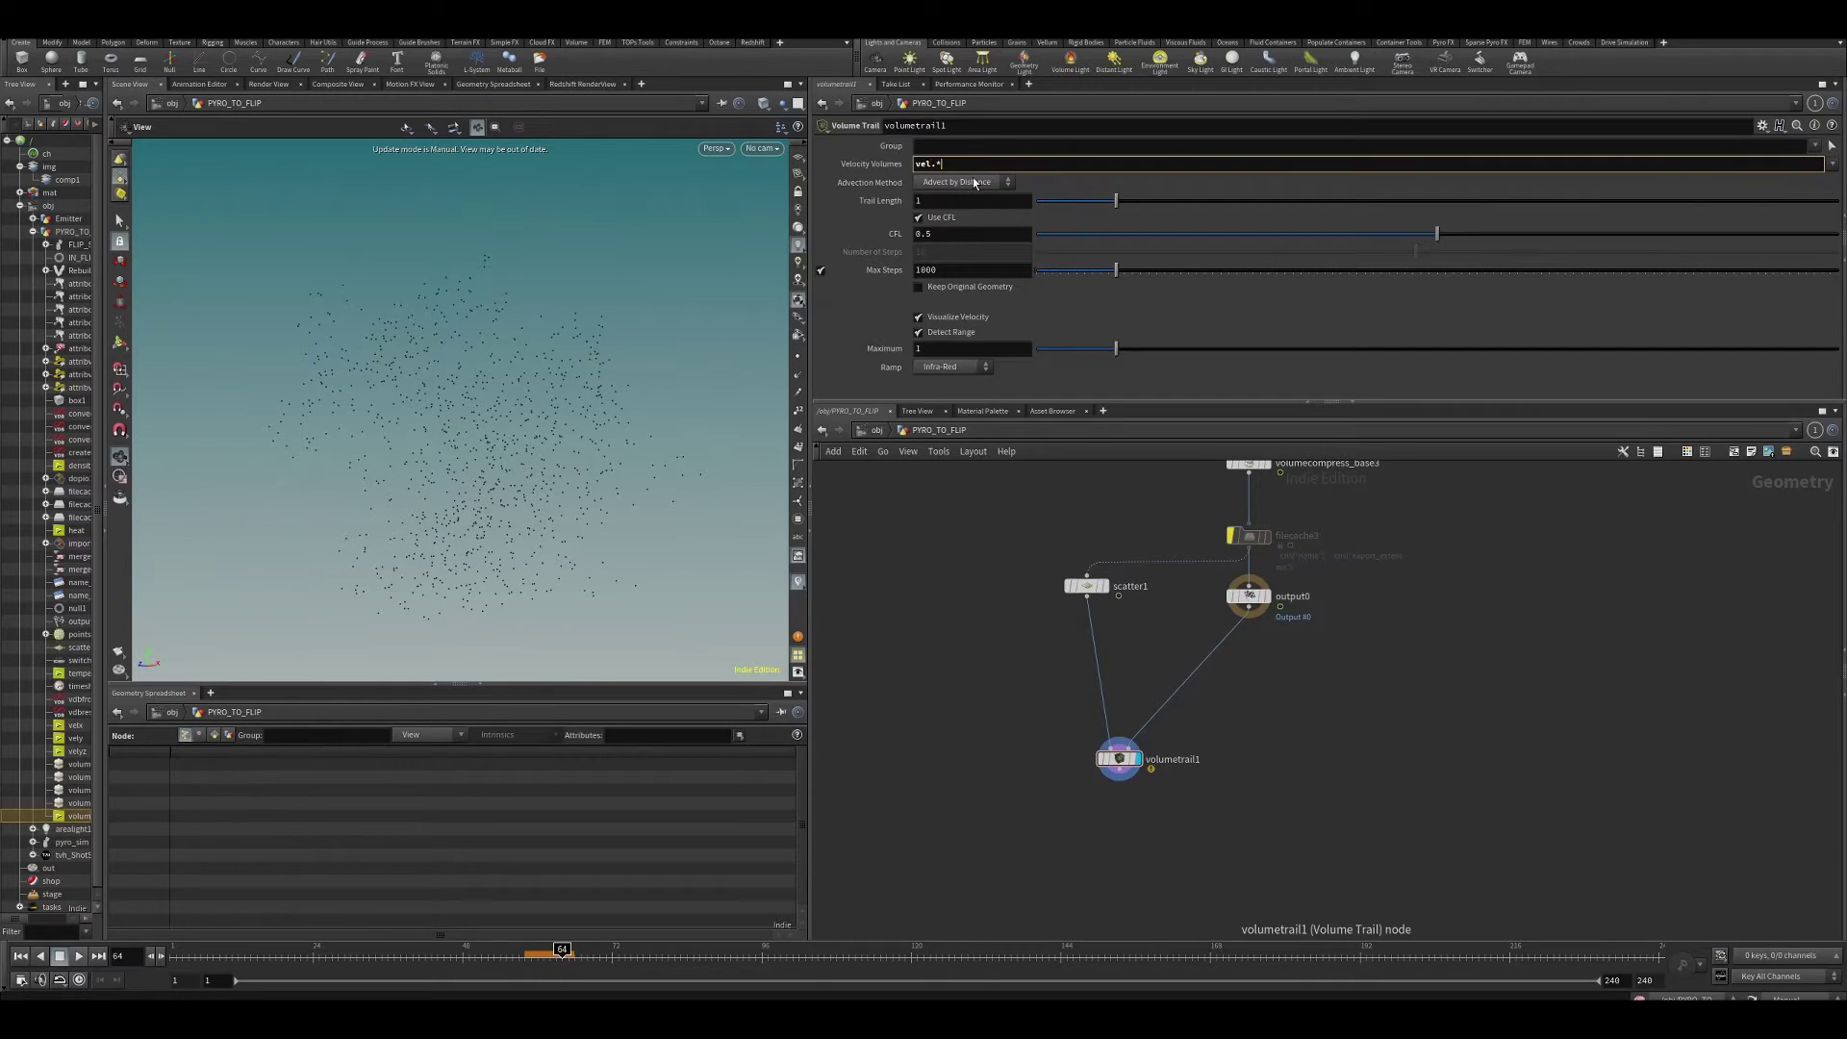
text(*)
key(Return)
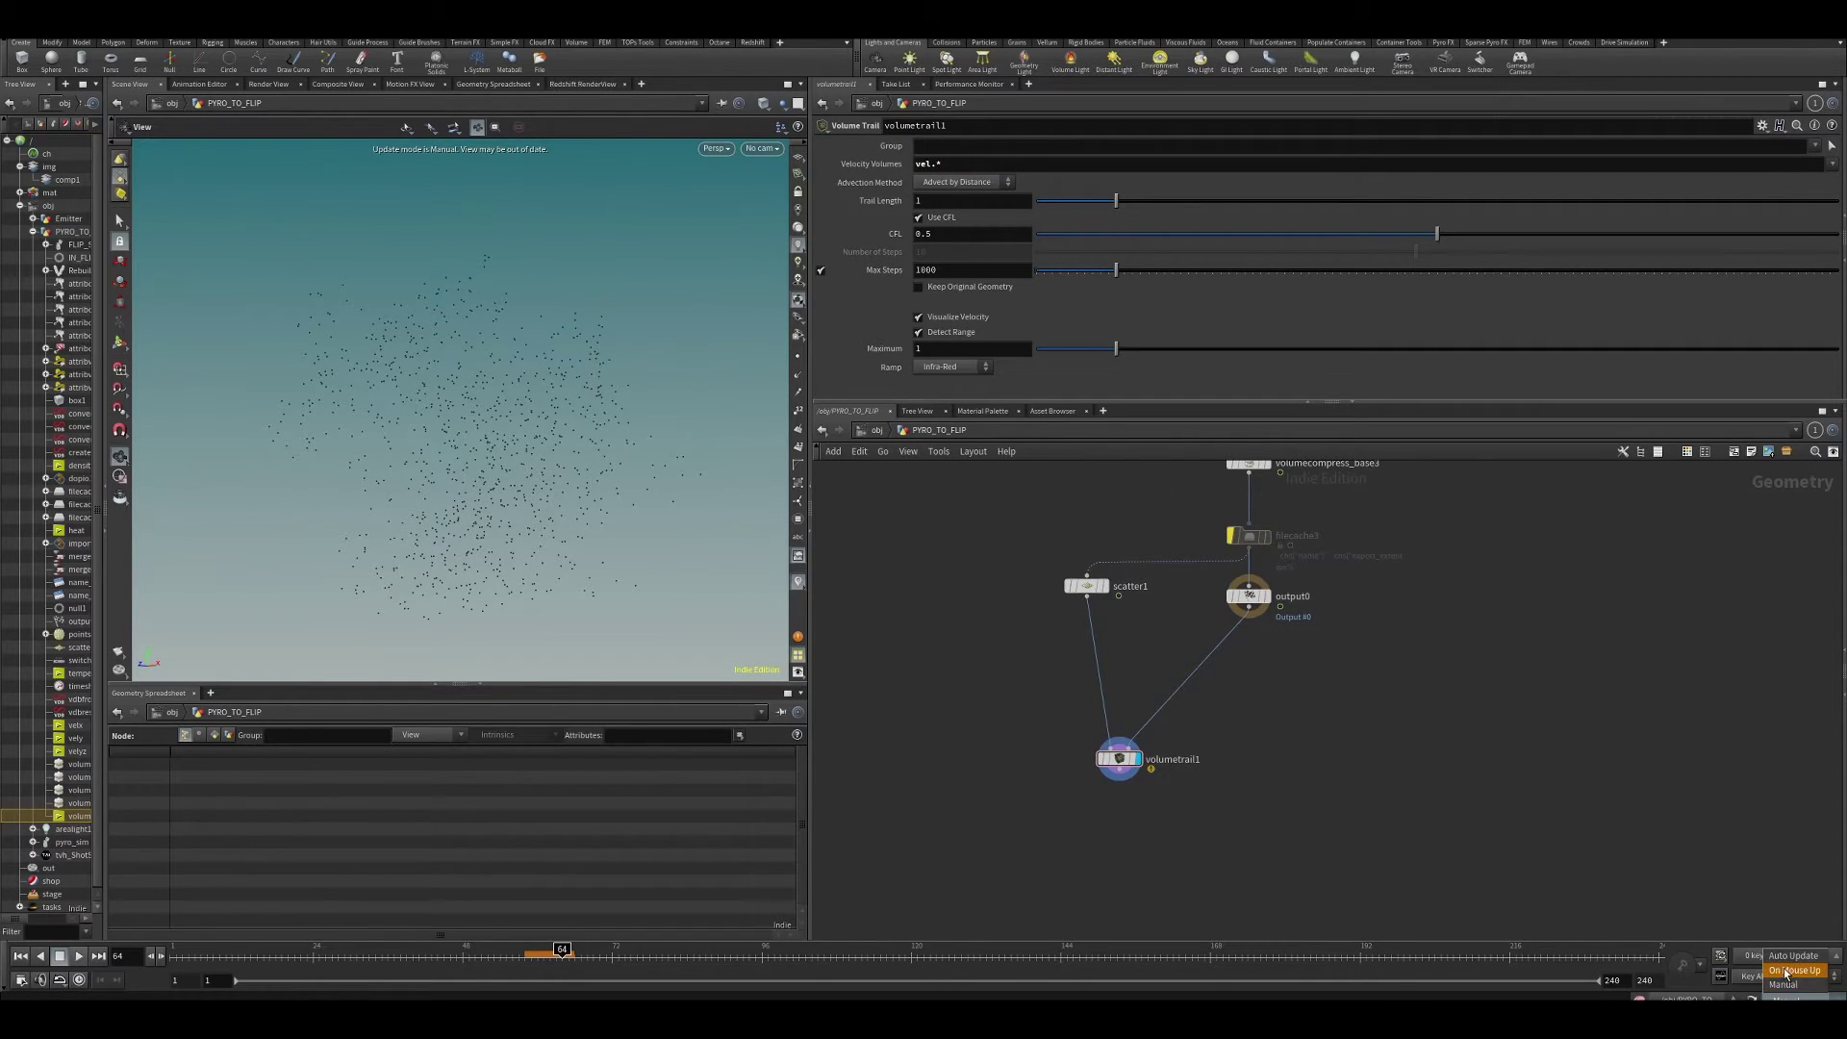
click(1788, 957)
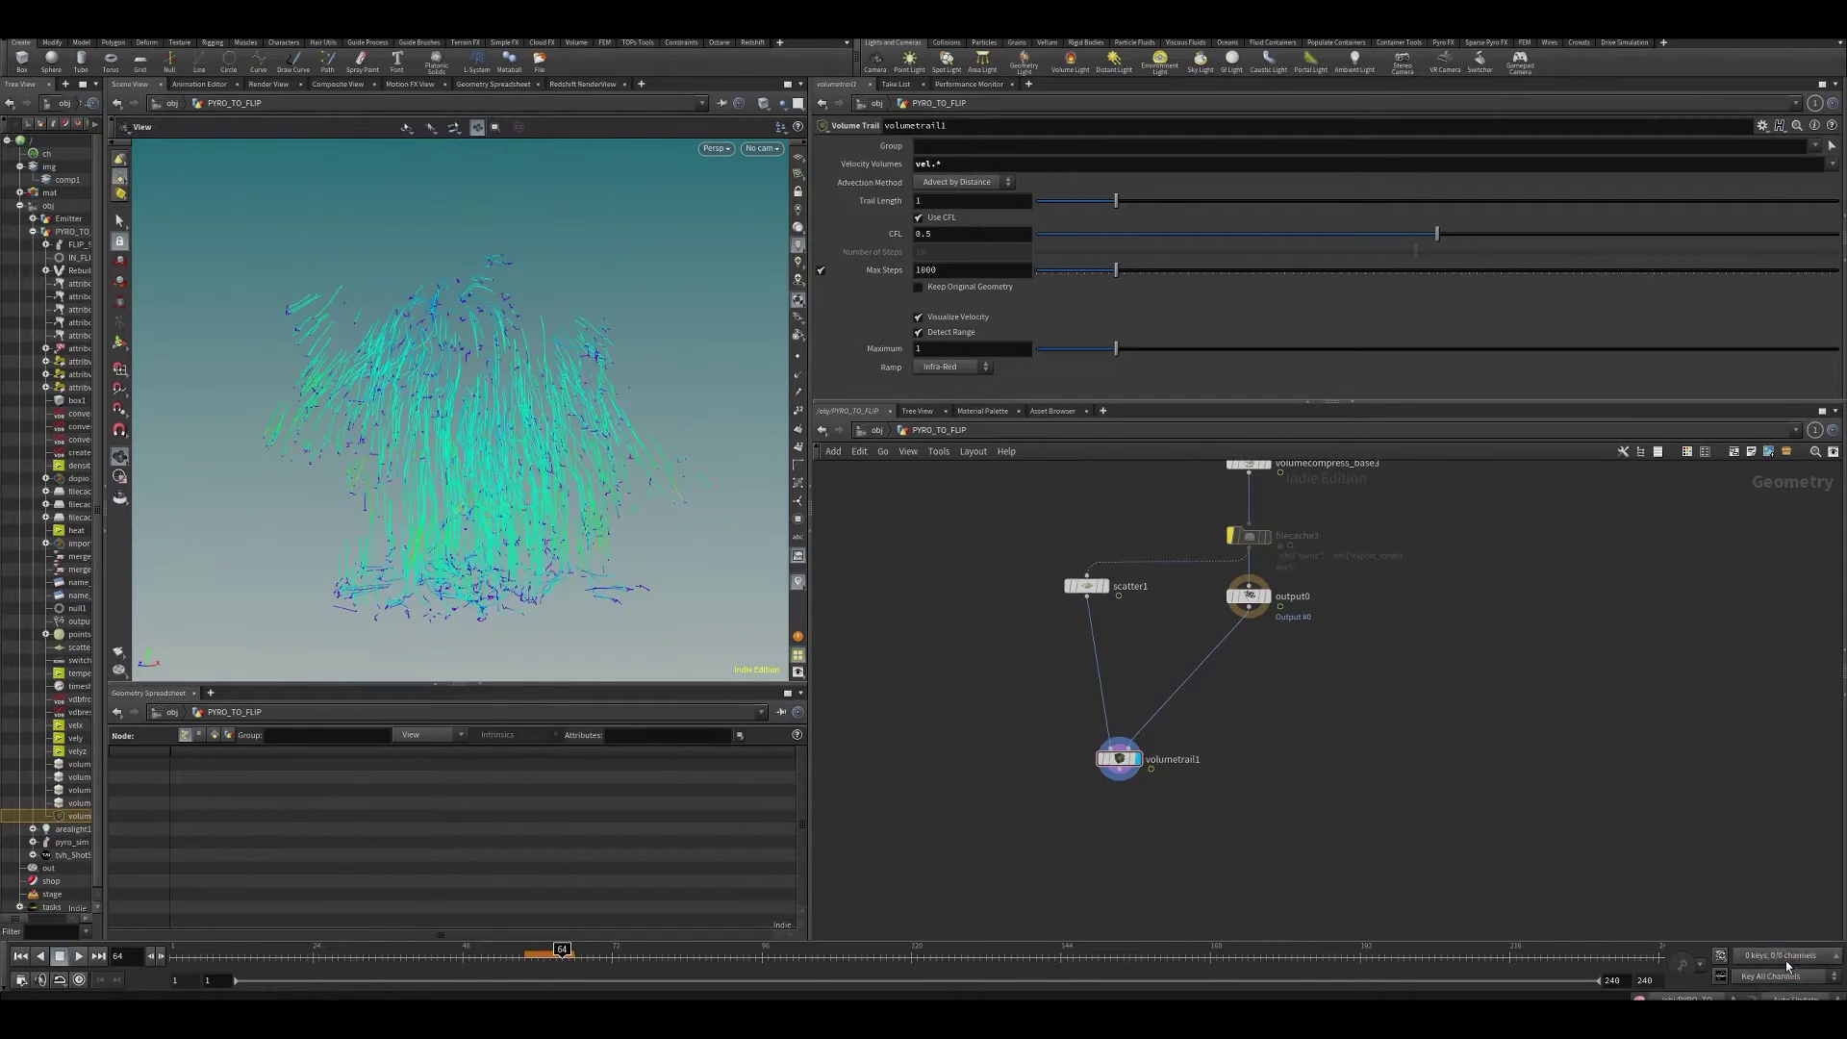
click(1268, 596)
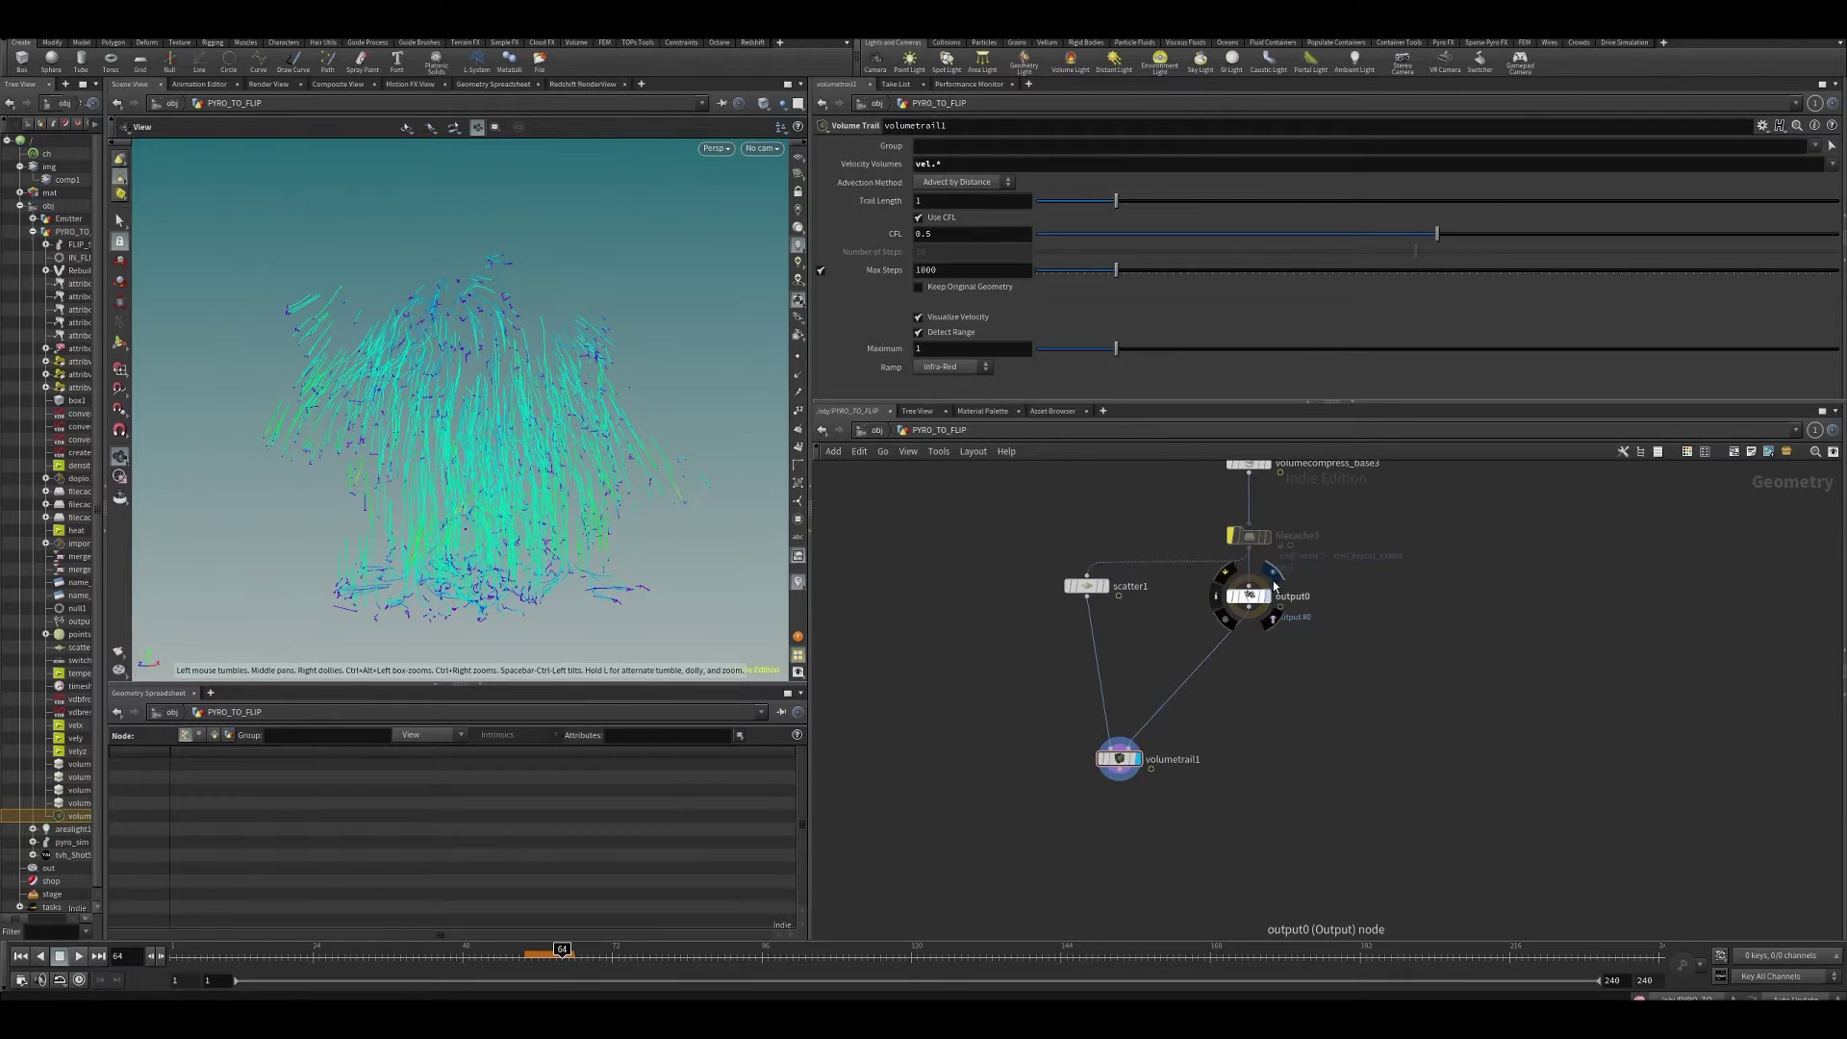
click(1136, 759)
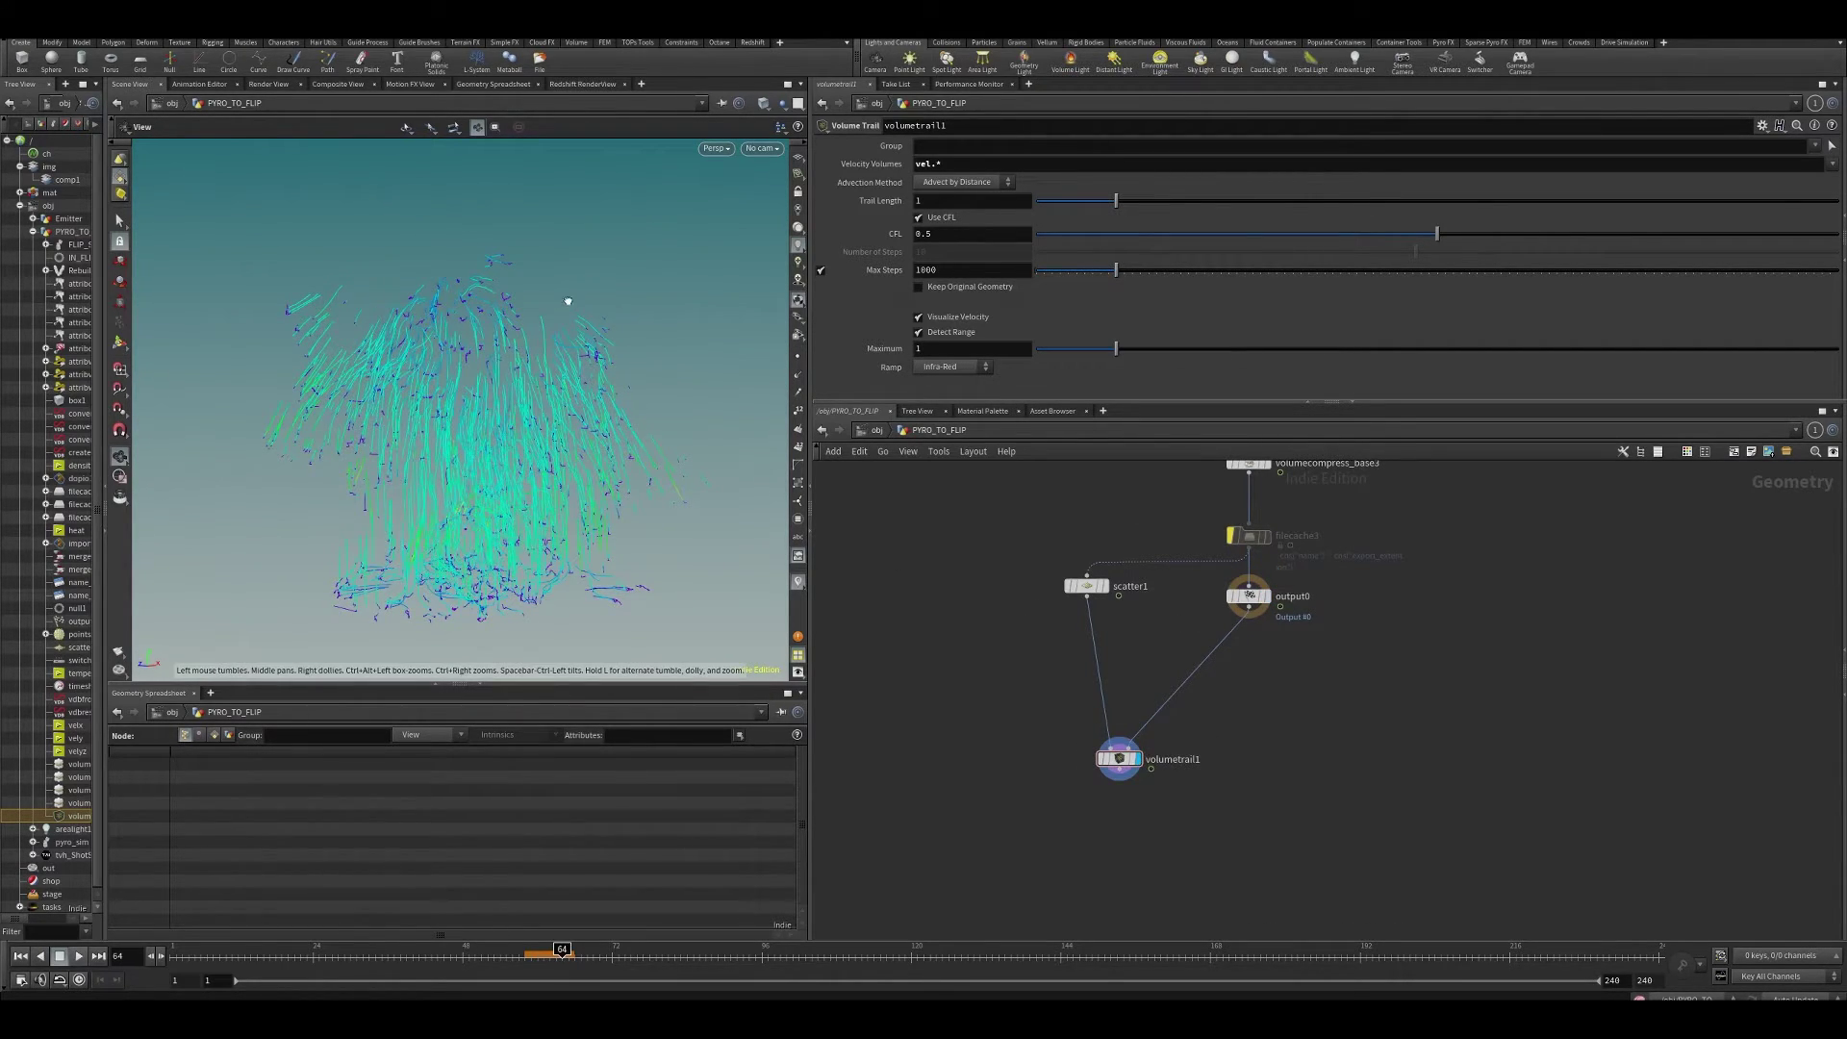
mouse_move(567, 302)
mouse_down()
mouse_move(602, 344)
mouse_move(577, 312)
mouse_up()
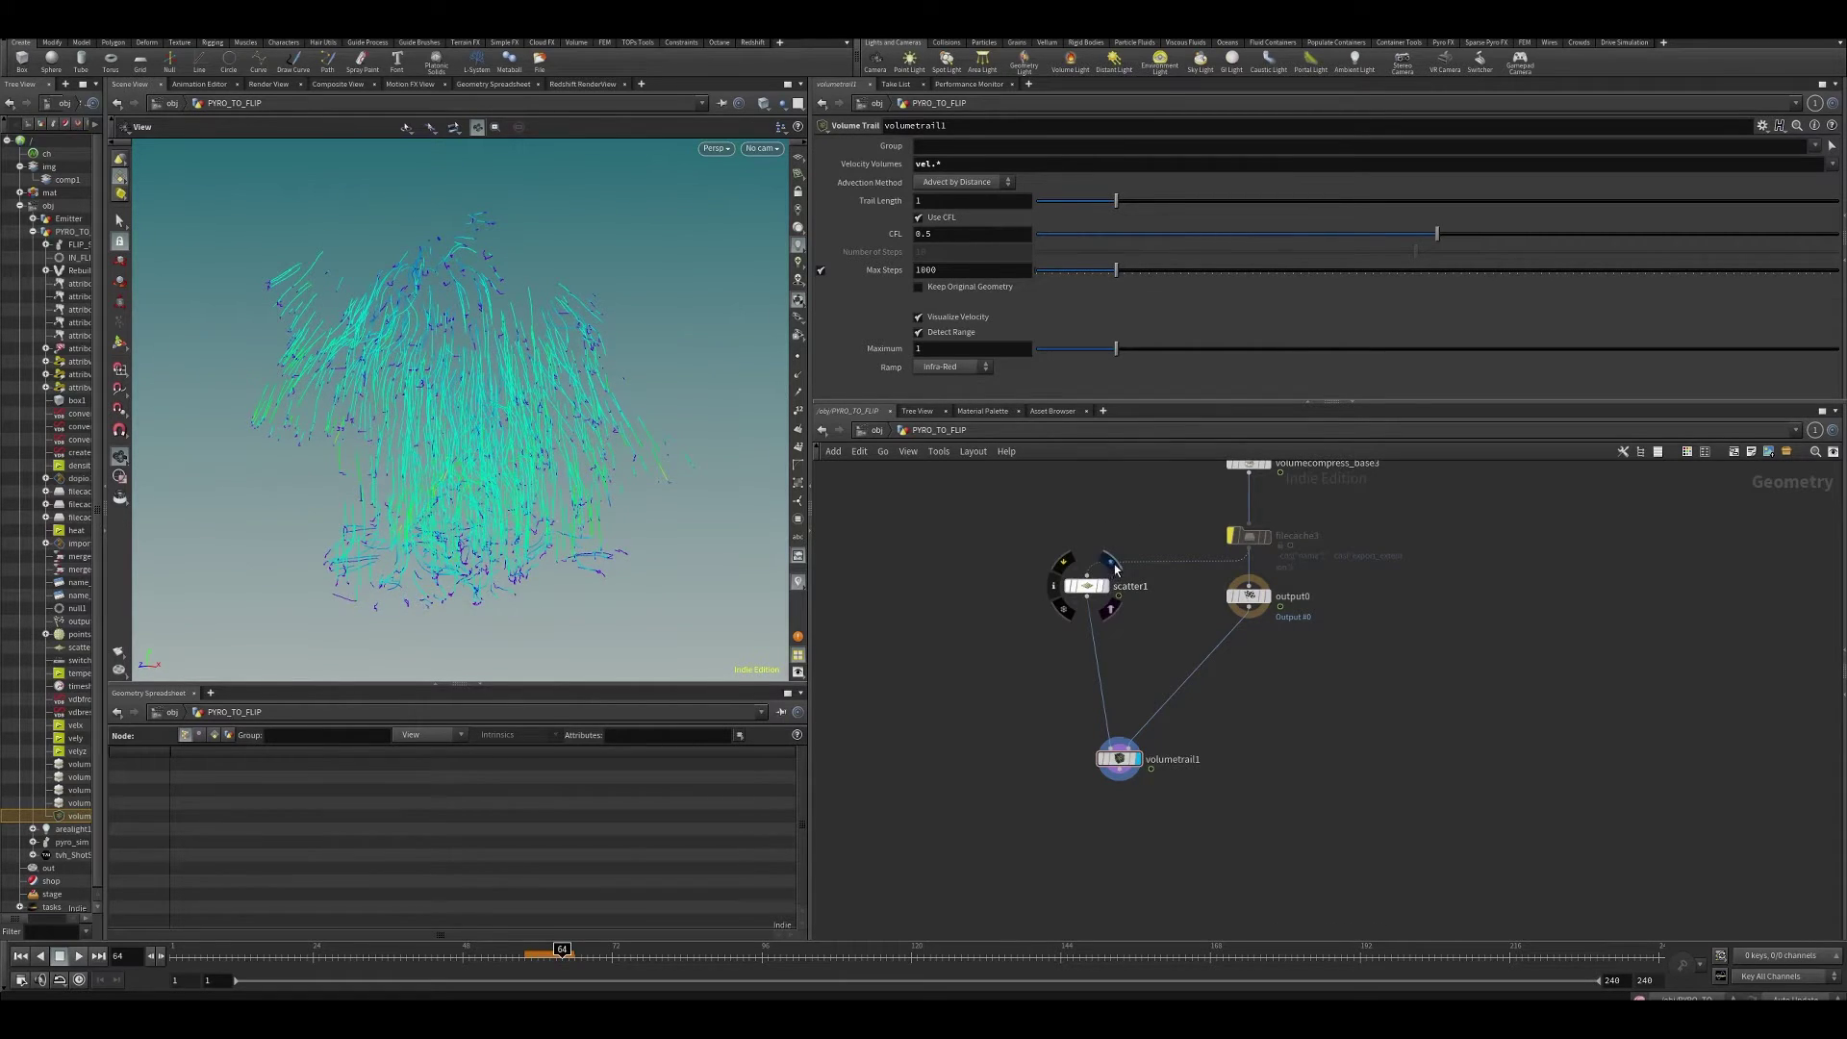
- Raise scatter1's forced total count to 6144 and display volumetrail1 to examine the denser trails
click(1114, 567)
drag(1616, 288, 1652, 291)
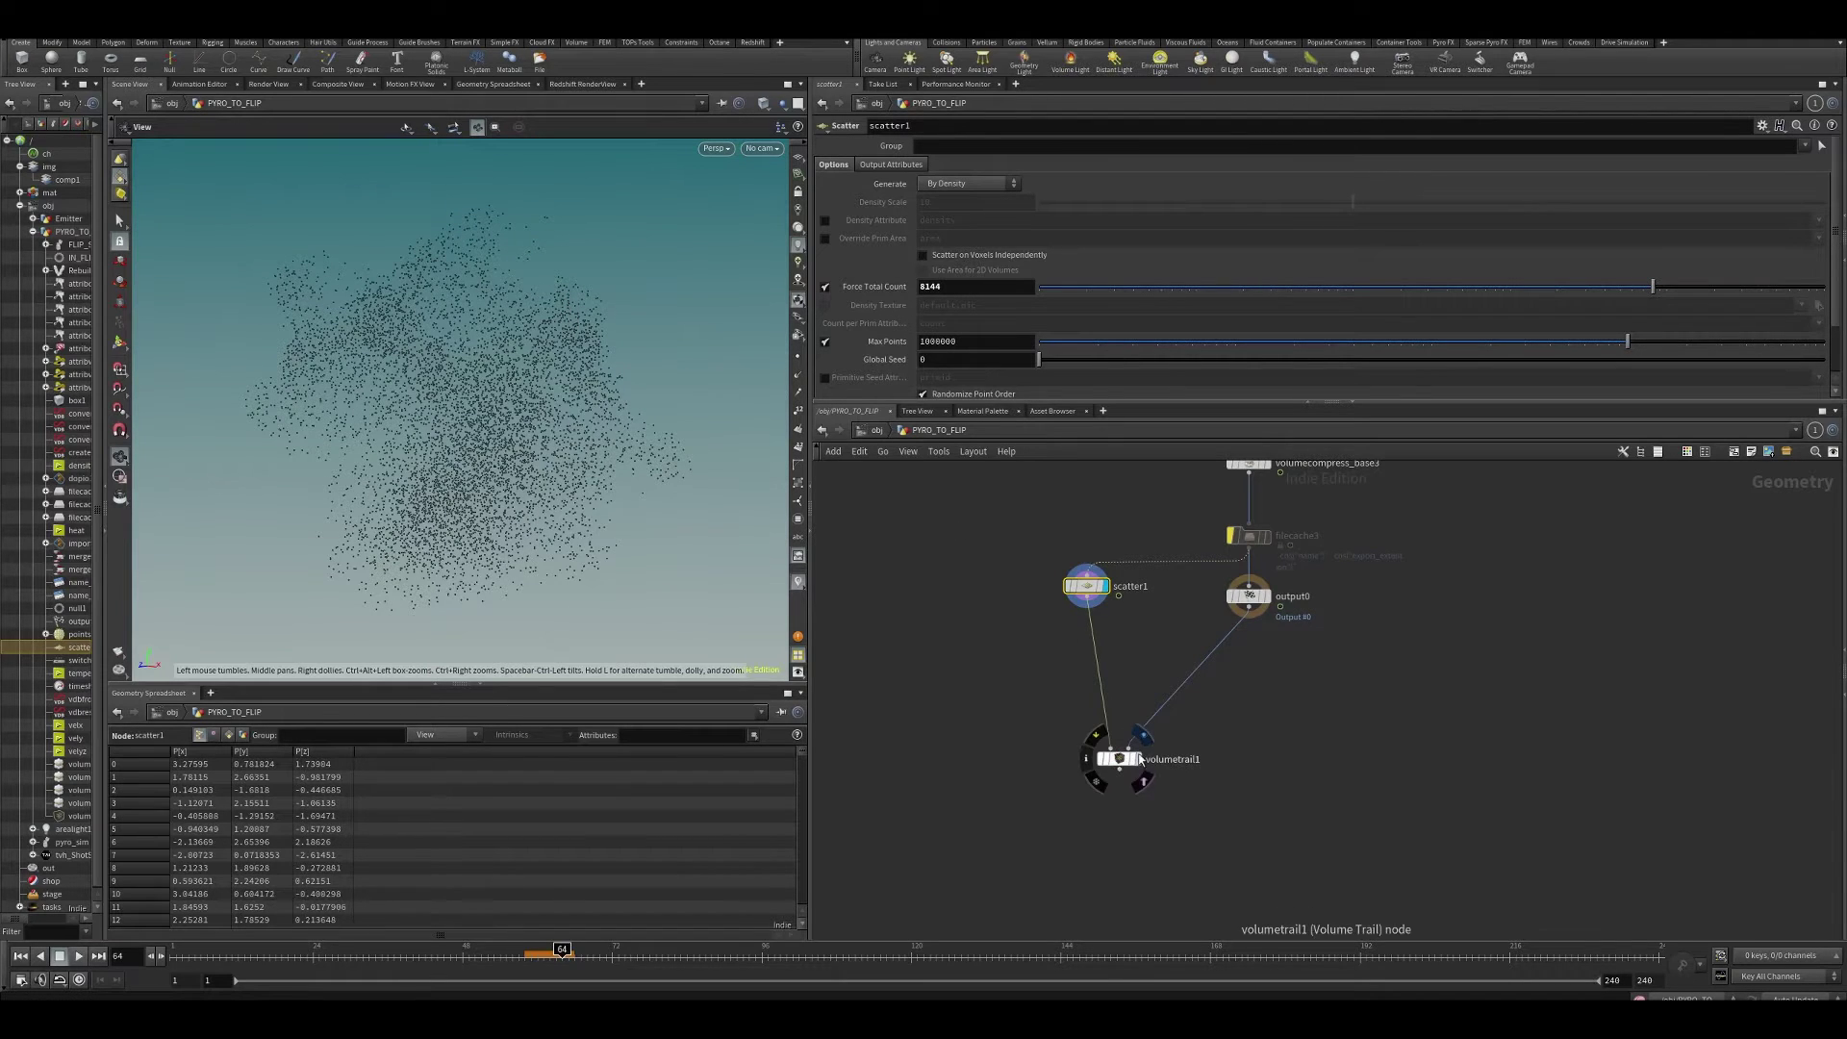
click(1141, 760)
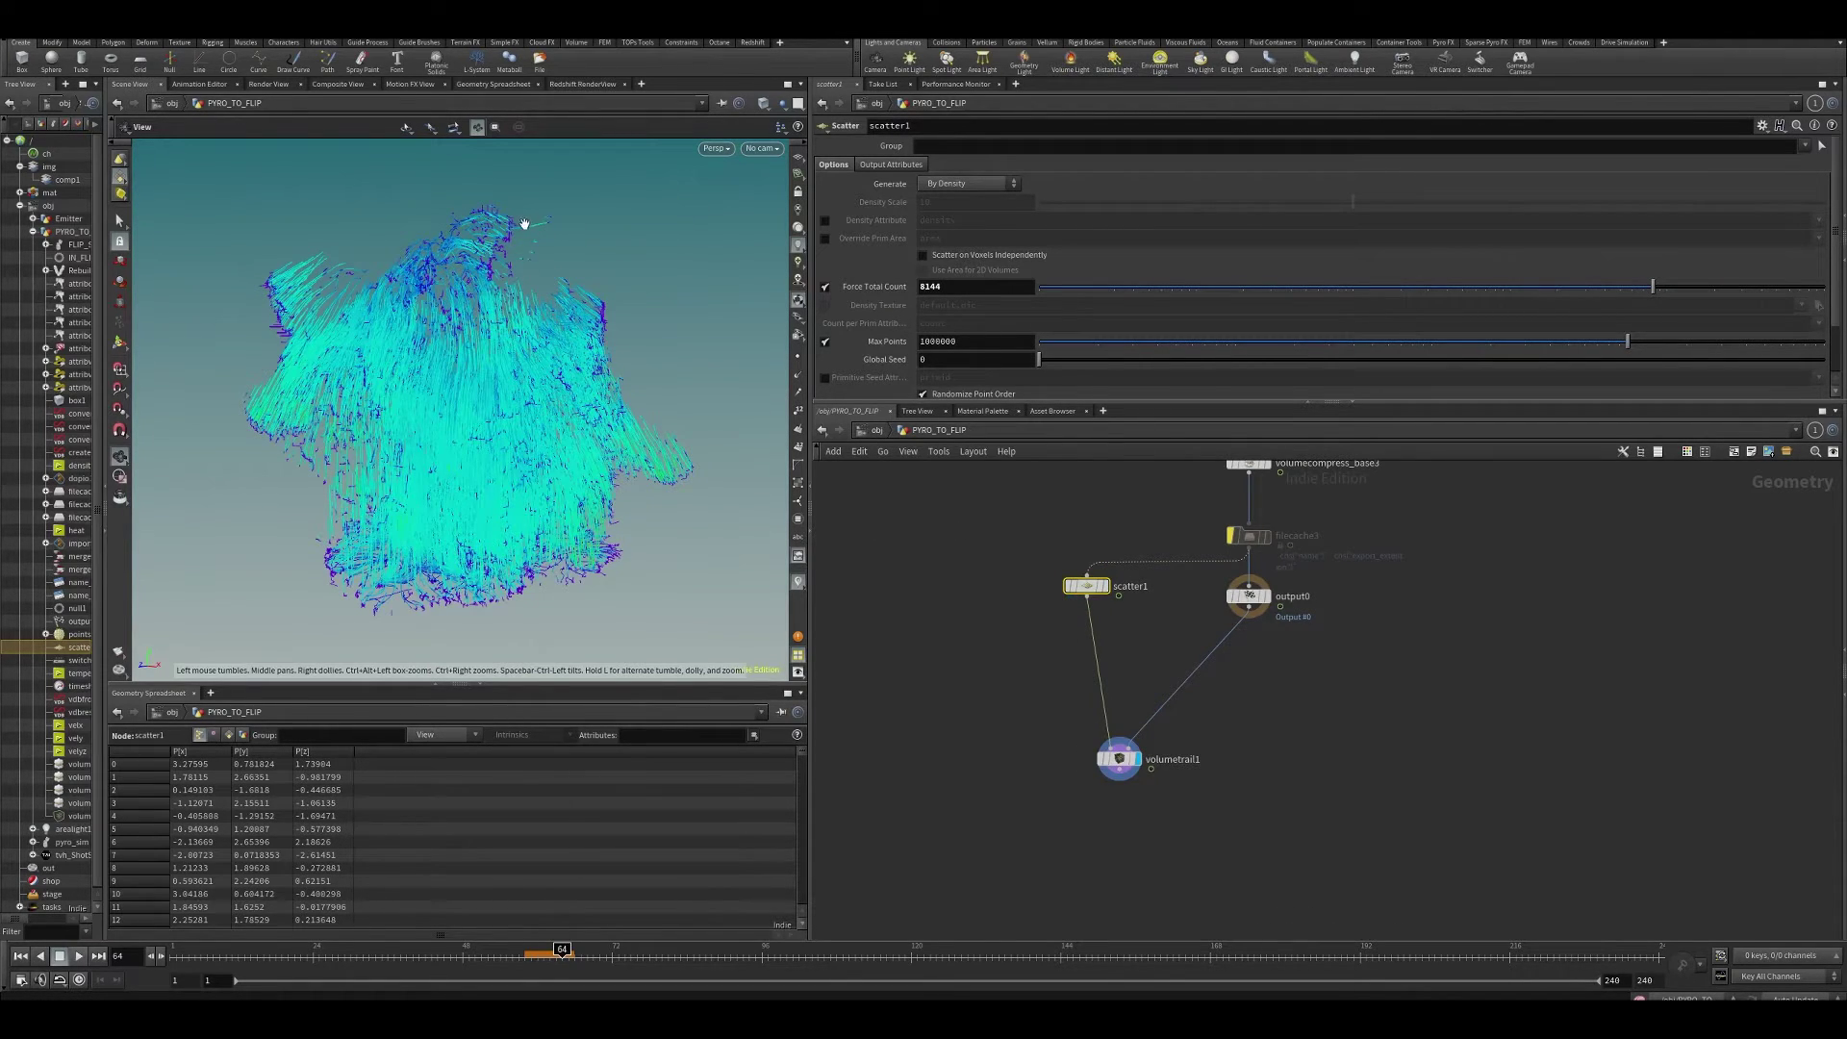
drag(532, 337, 327, 298)
drag(428, 449, 453, 367)
- Display output0 in place of volumetrail1 and inspect the resulting smoke volume
scroll(1195, 681, down, 3)
scroll(1219, 687, down, 1)
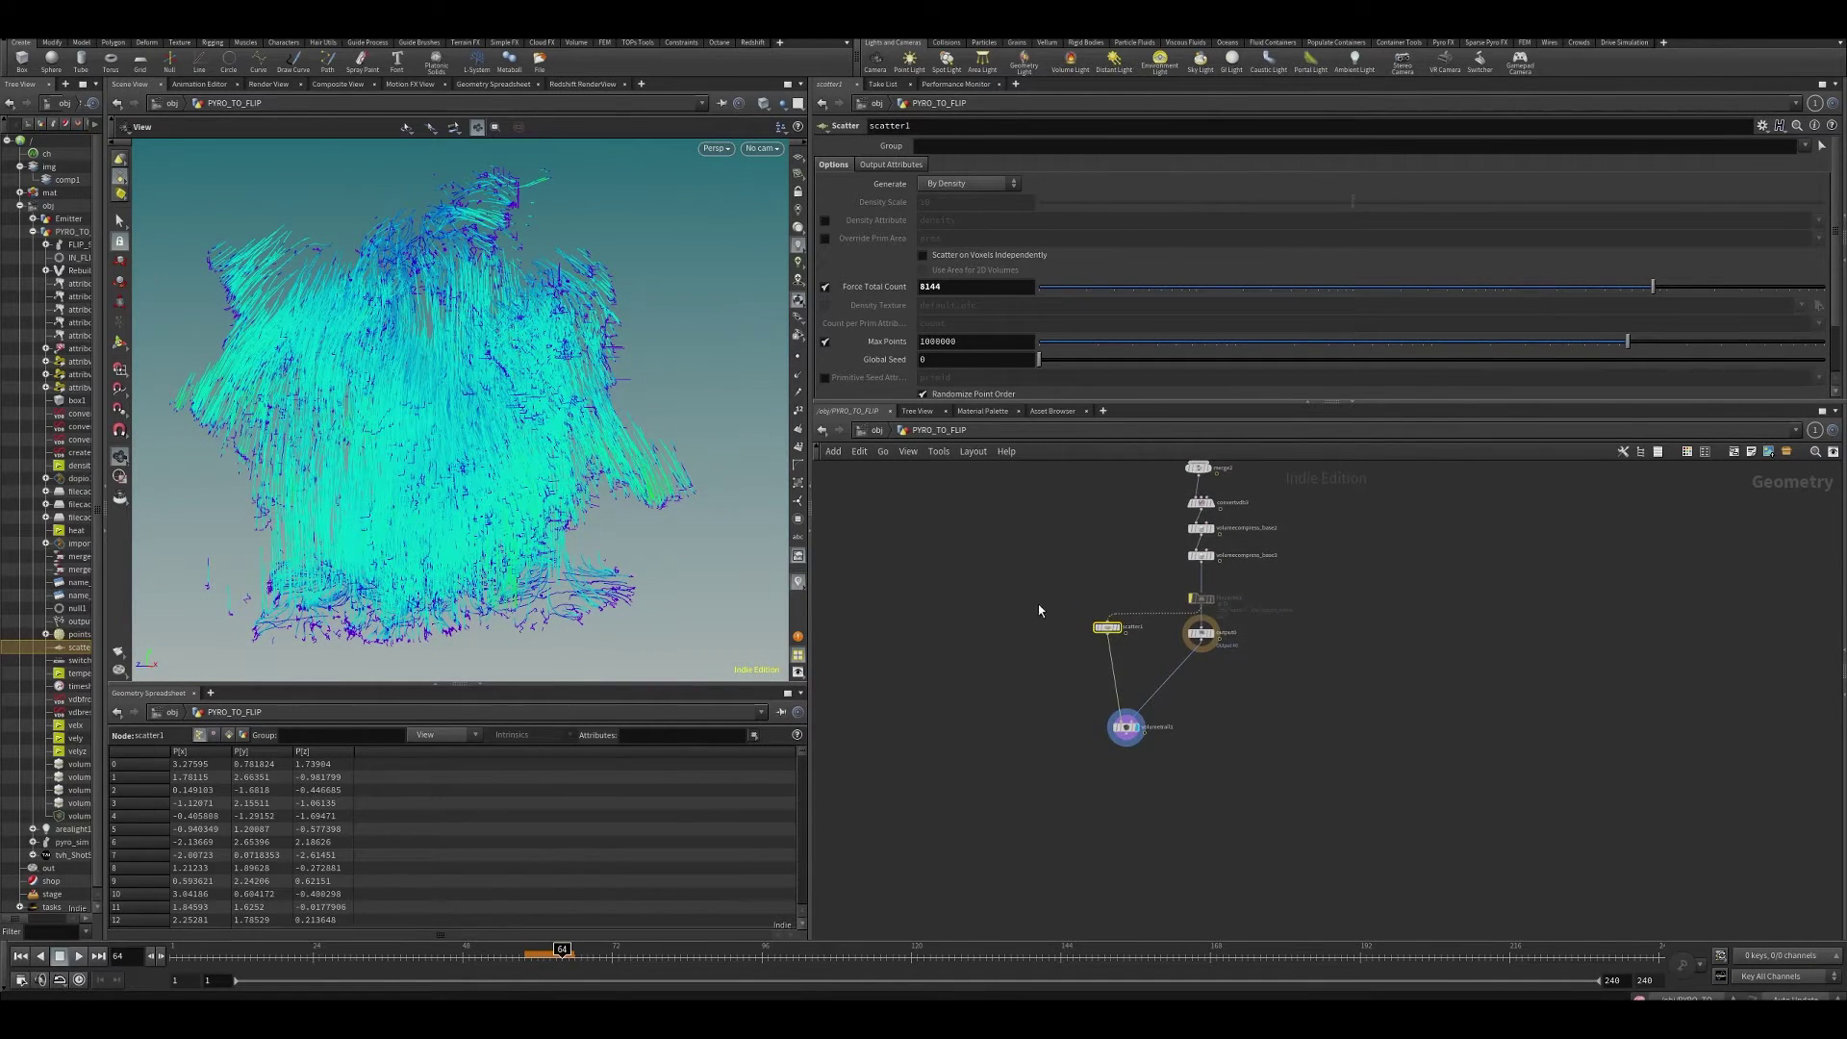
drag(1039, 610, 1152, 760)
scroll(1216, 630, up, 2)
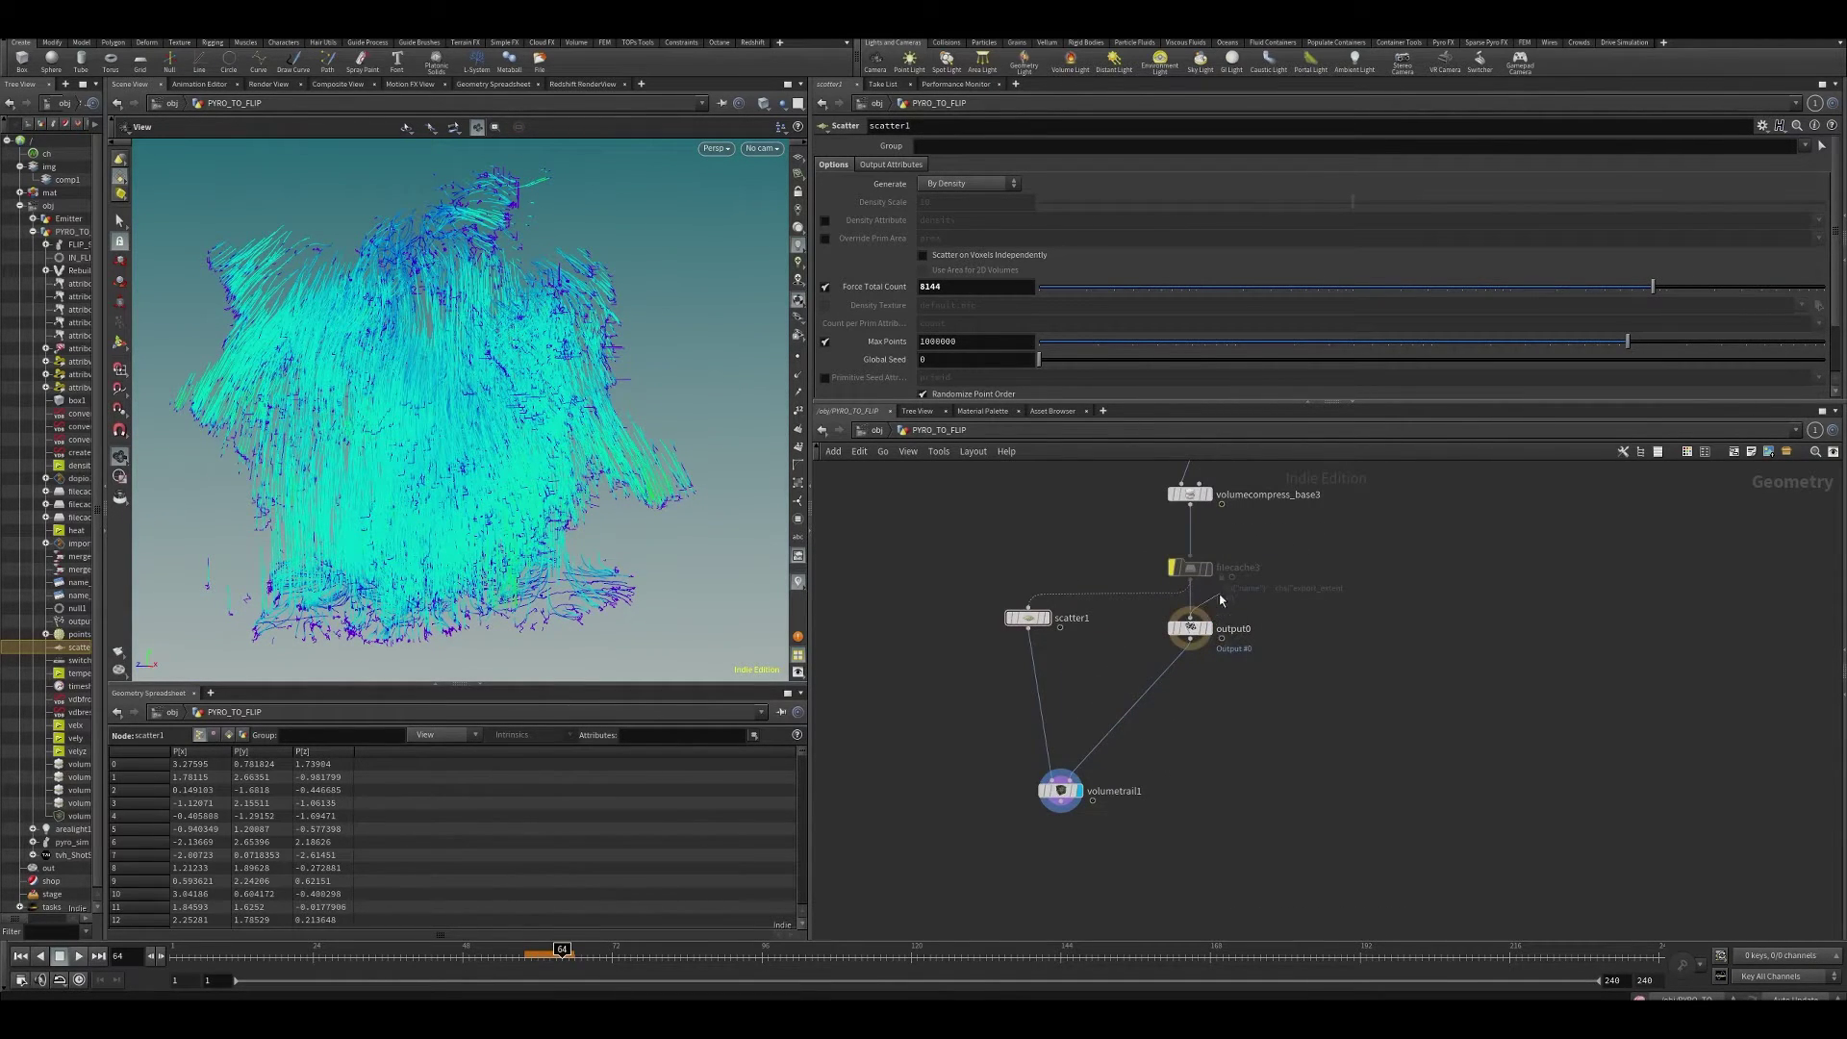
click(1206, 628)
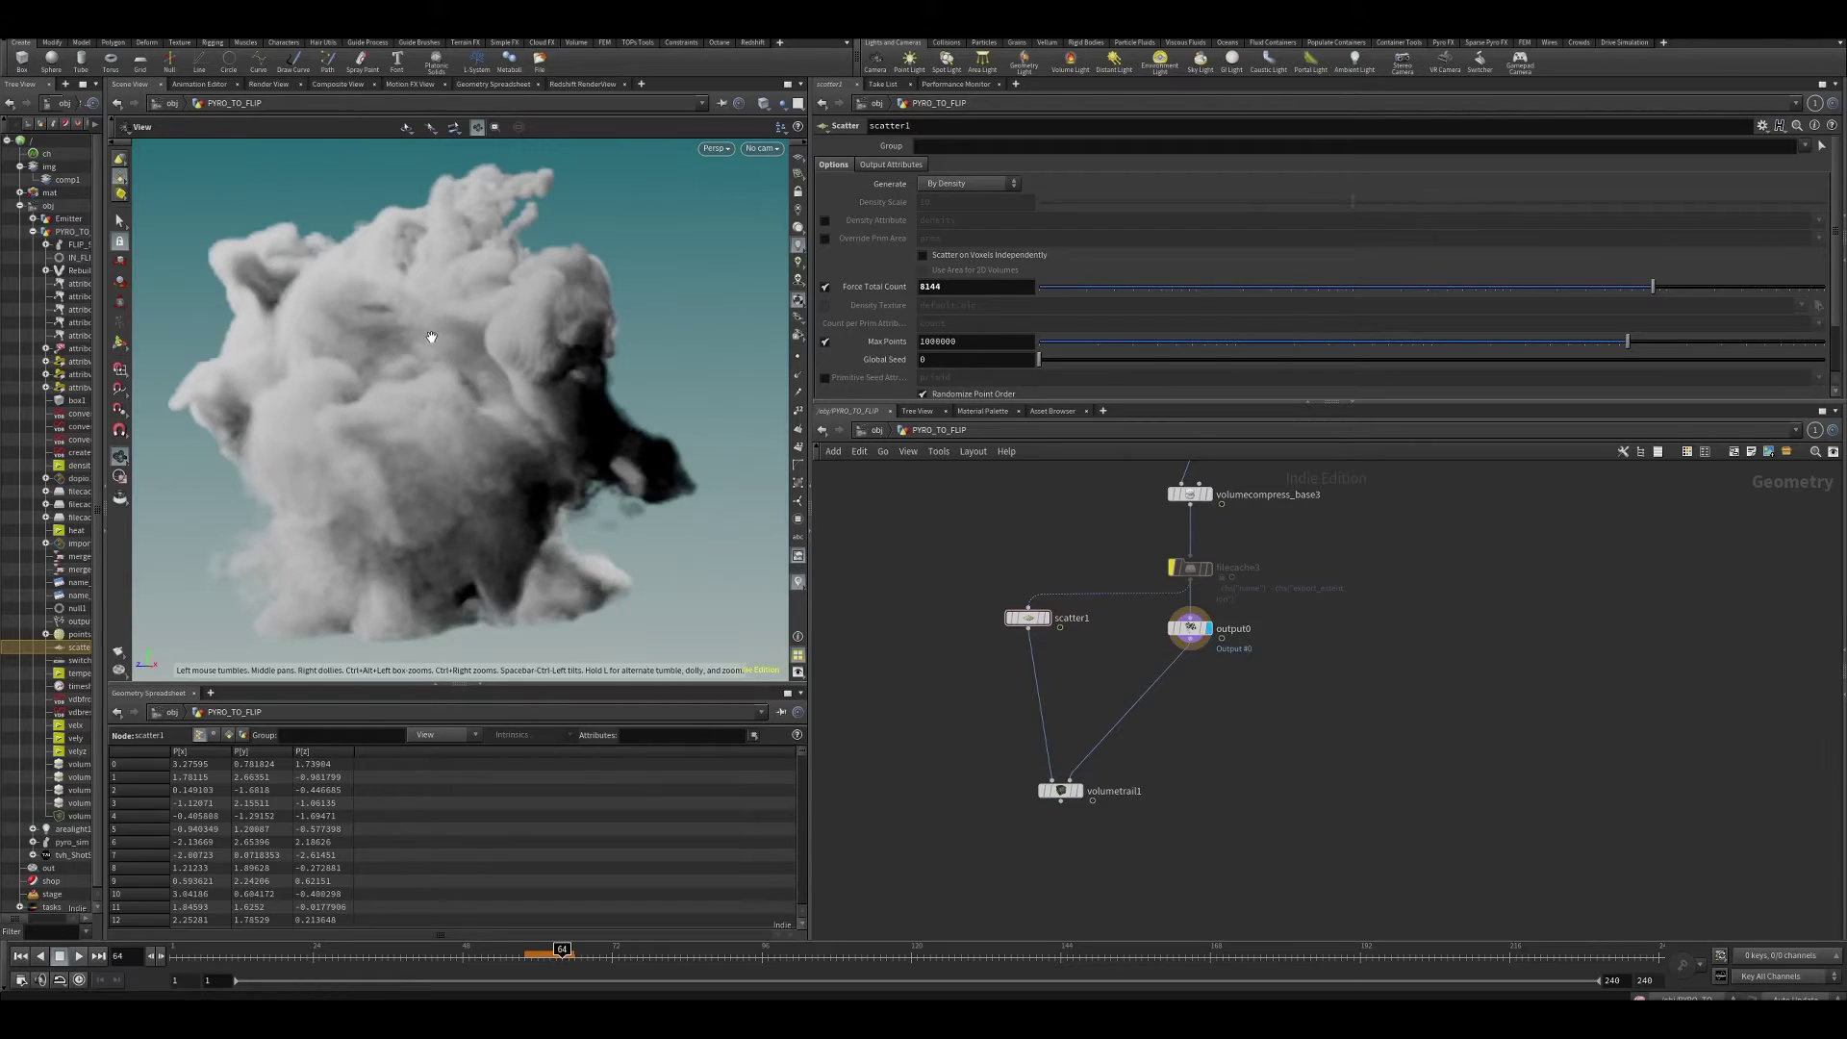
scroll(431, 337, down, 4)
drag(487, 394, 505, 390)
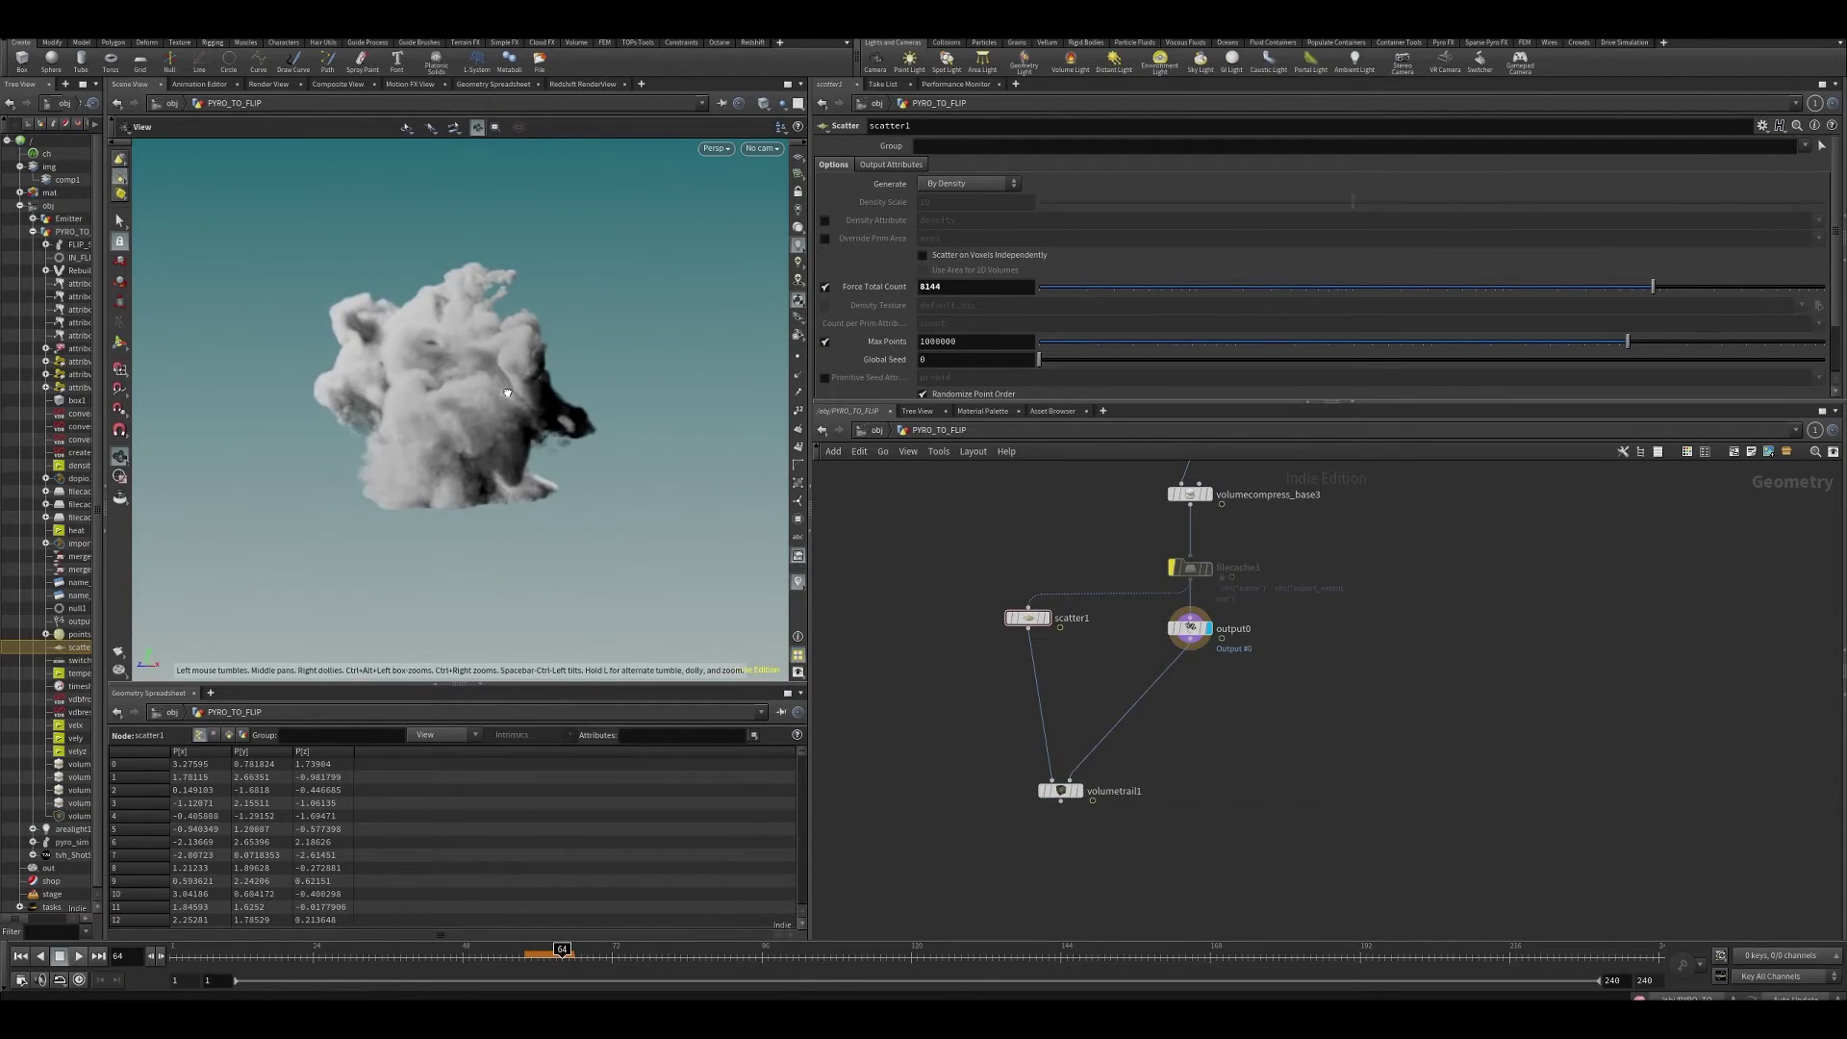